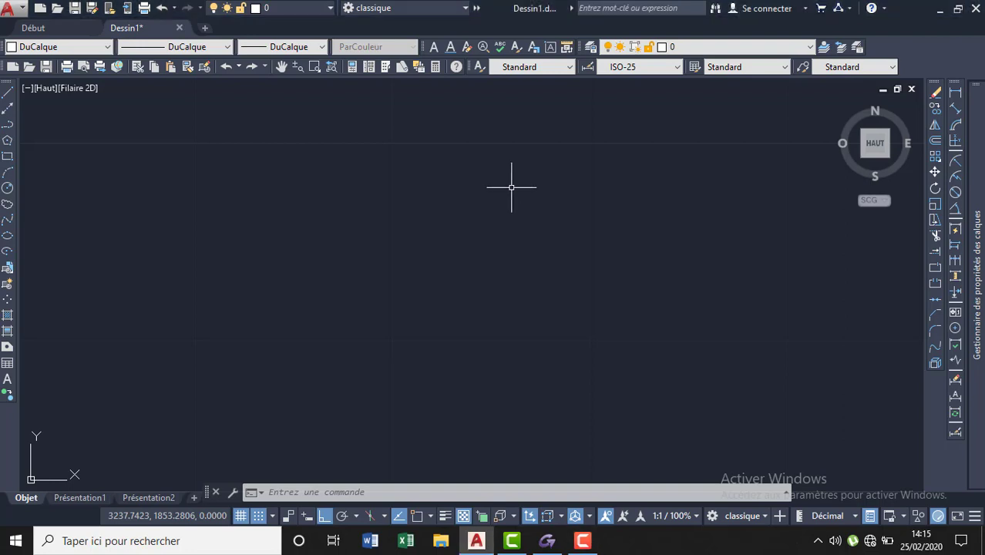
Step: In Drawing Units, keep Decimal and set length and angle precision both to 0.00000000
{"action": "type", "text": "unit"}
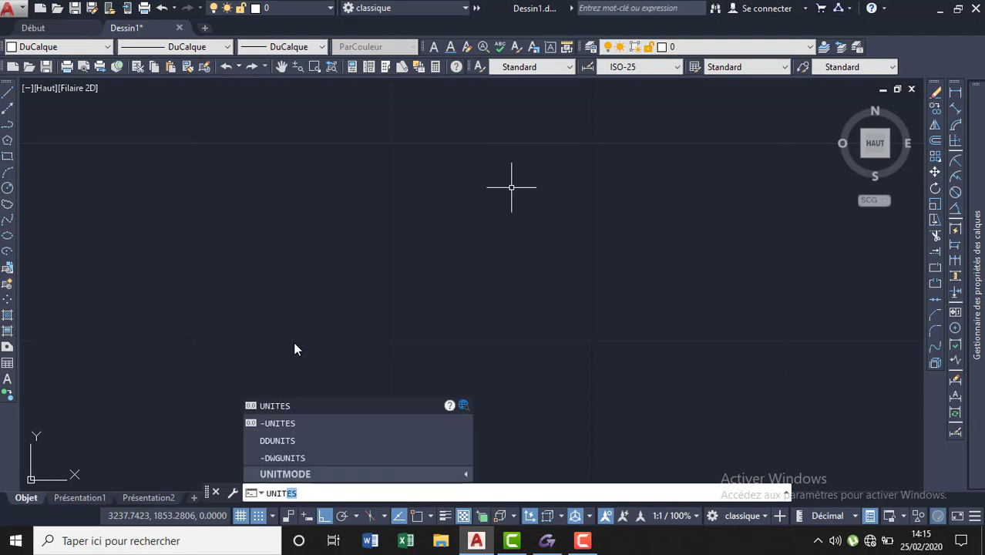
{"action": "left_click", "coordinate": [300, 406]}
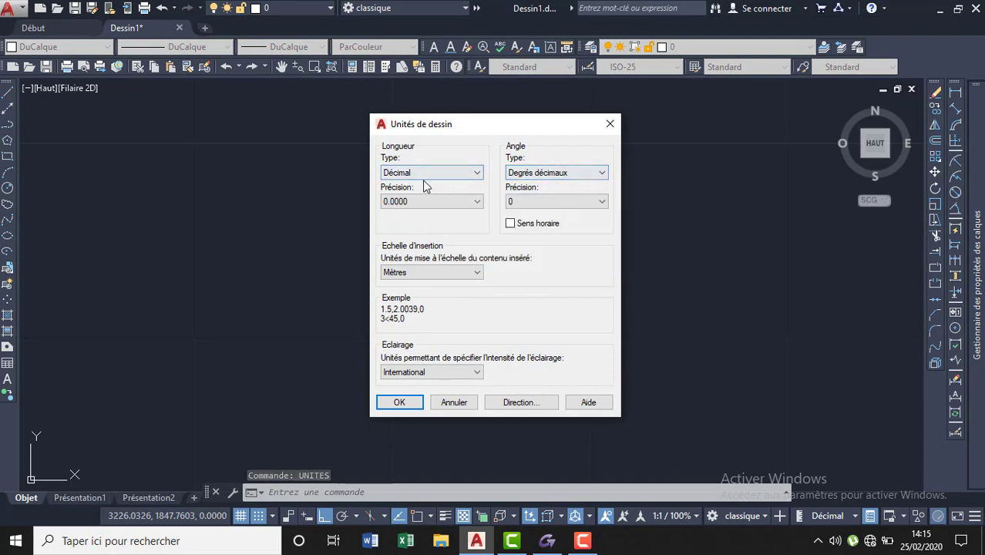
{"action": "left_click", "coordinate": [428, 174]}
{"action": "left_click", "coordinate": [529, 177]}
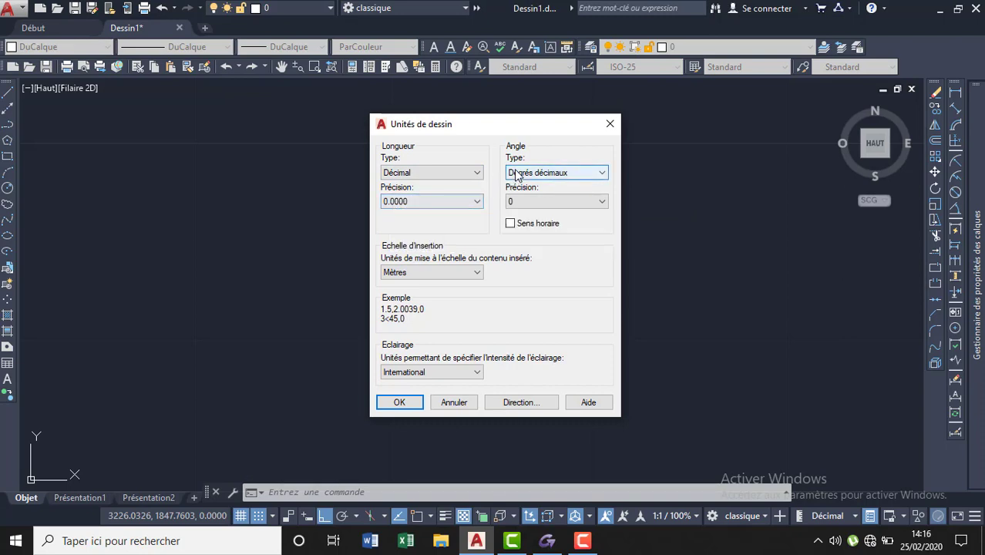
{"action": "left_click", "coordinate": [517, 201]}
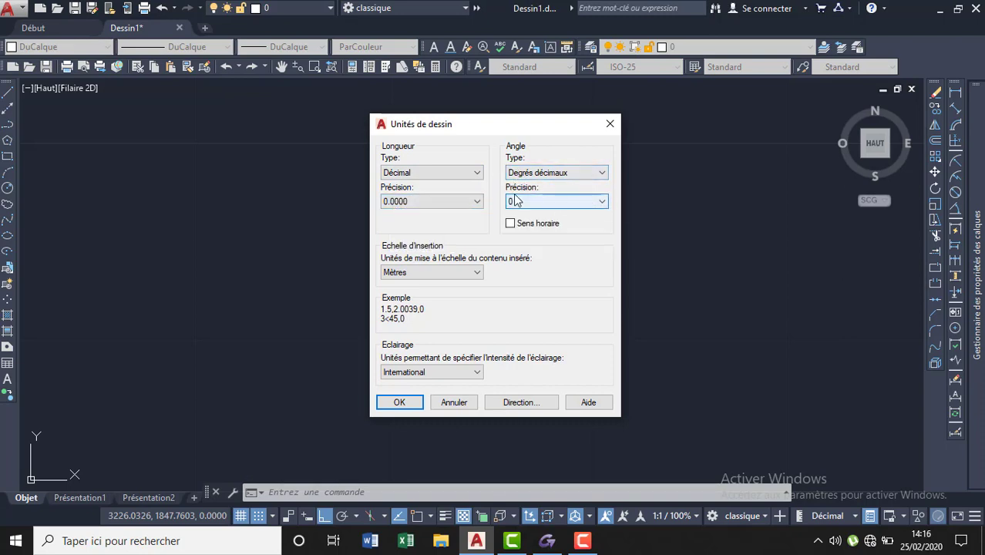
{"action": "left_click", "coordinate": [527, 202]}
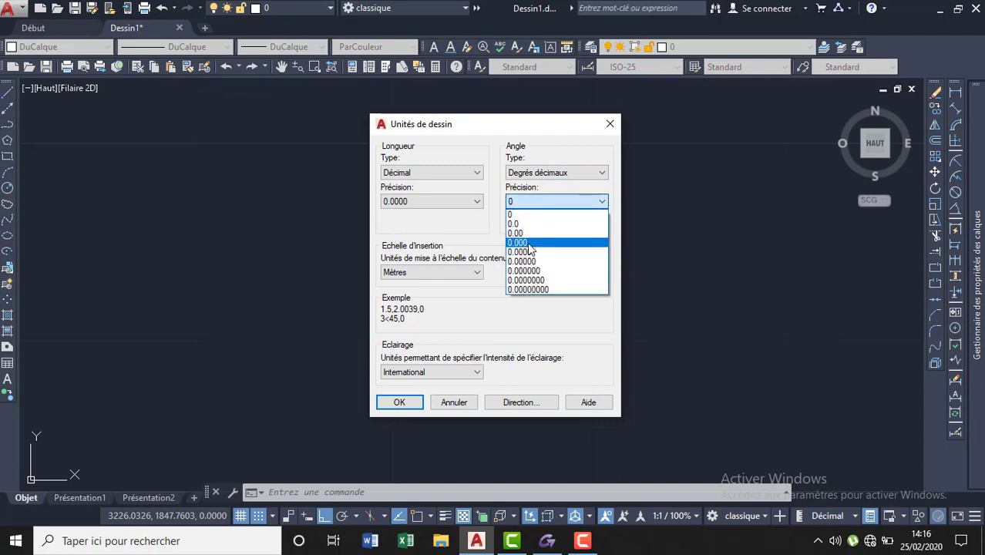
{"action": "left_click", "coordinate": [537, 290]}
{"action": "left_click", "coordinate": [451, 203]}
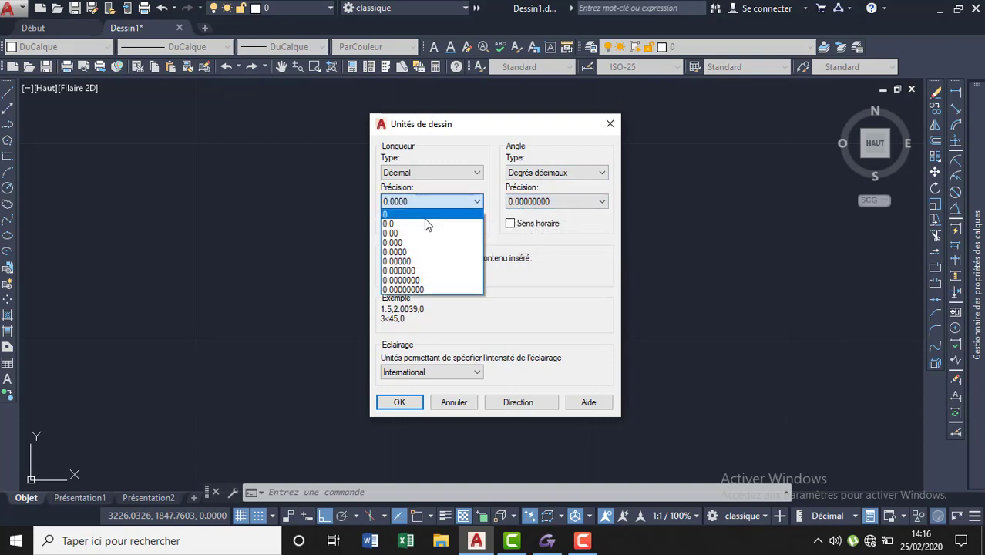
{"action": "left_click", "coordinate": [429, 289]}
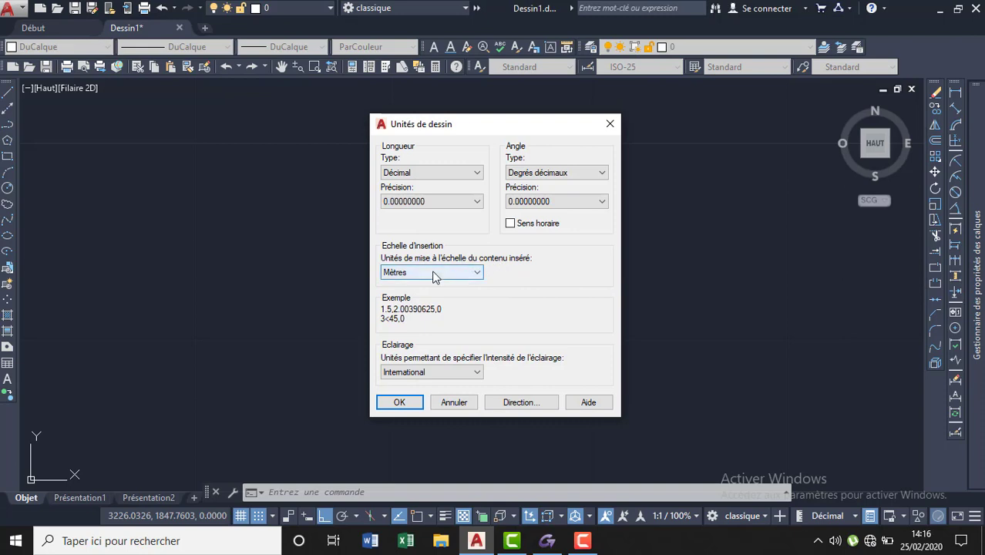
{"action": "left_click", "coordinate": [400, 405]}
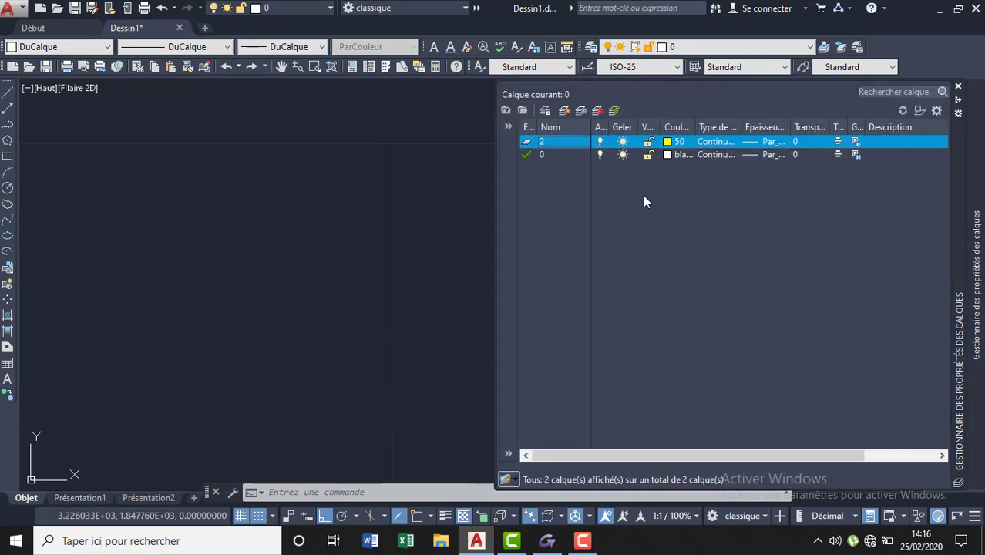
{"action": "mouse_move", "coordinate": [976, 285]}
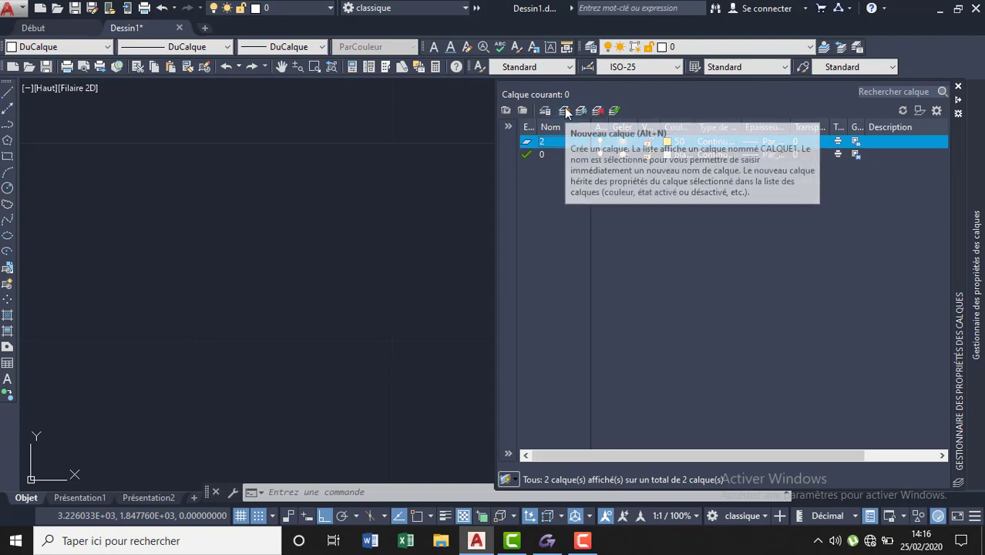
Step: Create a new layer renamed from Calque1 to 3 and bring up its colour selection
{"action": "left_click", "coordinate": [564, 110]}
{"action": "key", "text": "BackSpace"}
{"action": "type", "text": "3"}
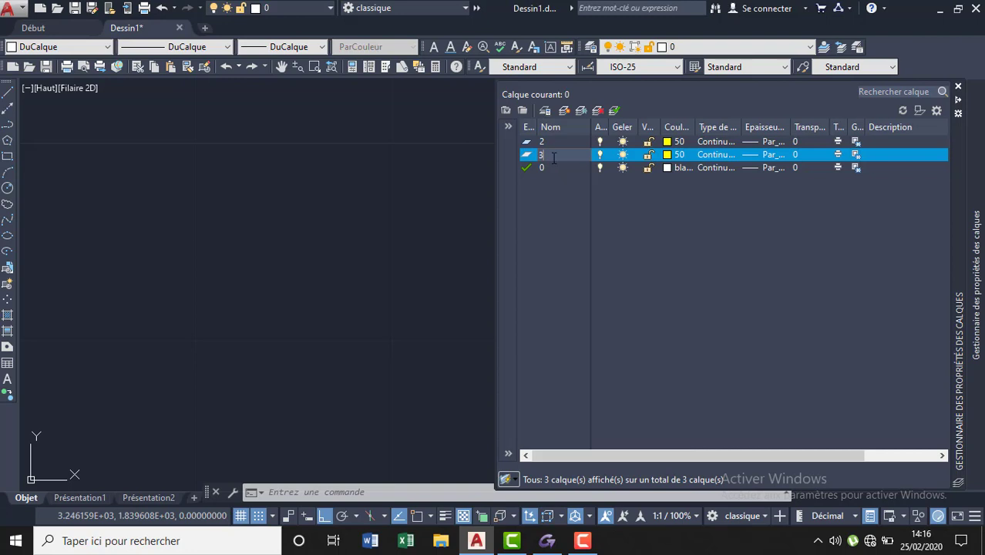
{"action": "key", "text": "Return"}
{"action": "left_click", "coordinate": [675, 158]}
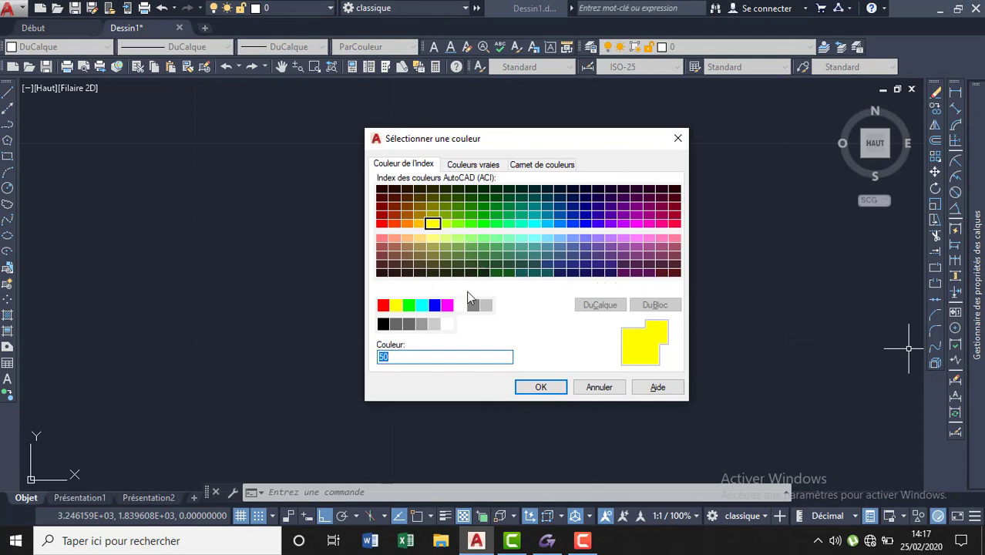
Step: Confirm magenta for layer 3, then create layer 4 and assign it green
{"action": "left_click", "coordinate": [447, 305]}
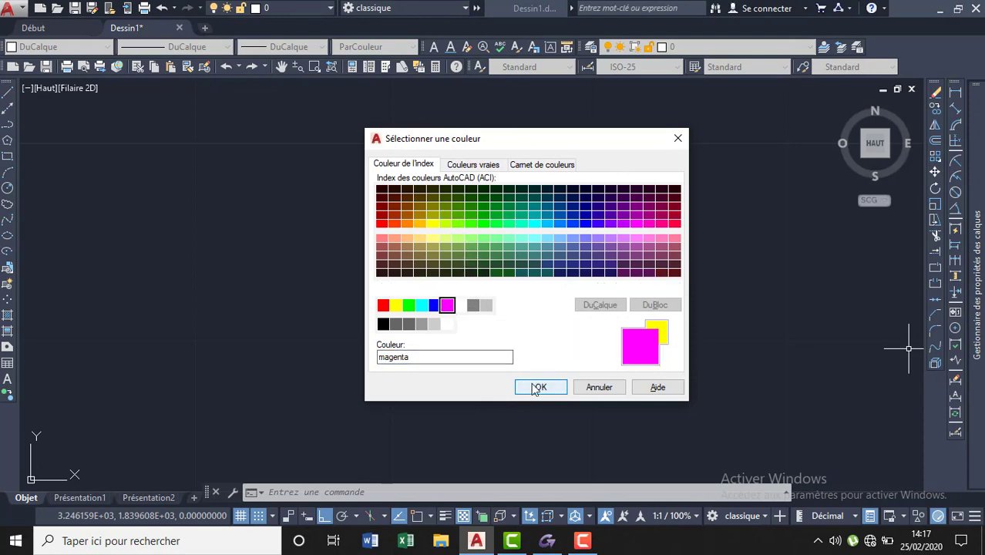
{"action": "left_click", "coordinate": [524, 386]}
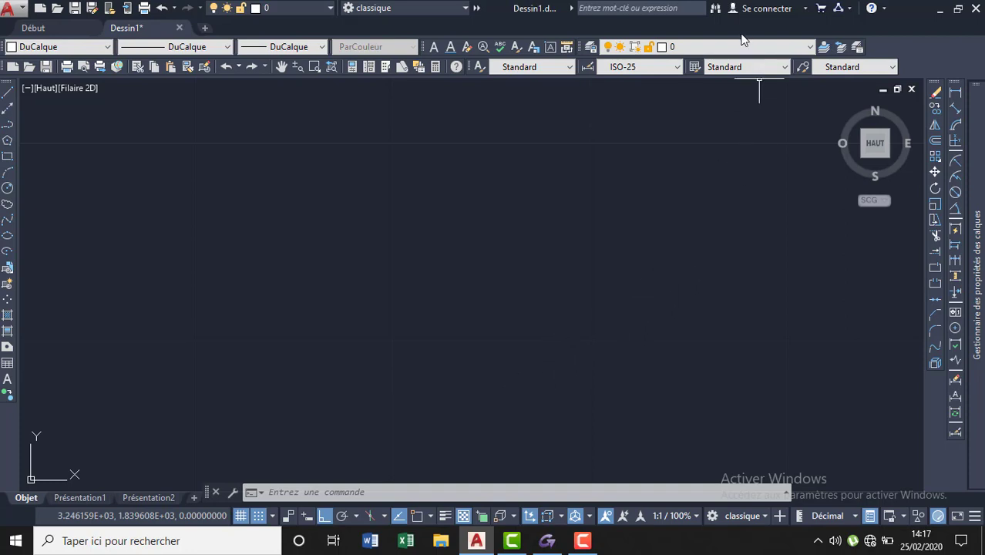
{"action": "left_click", "coordinate": [687, 45]}
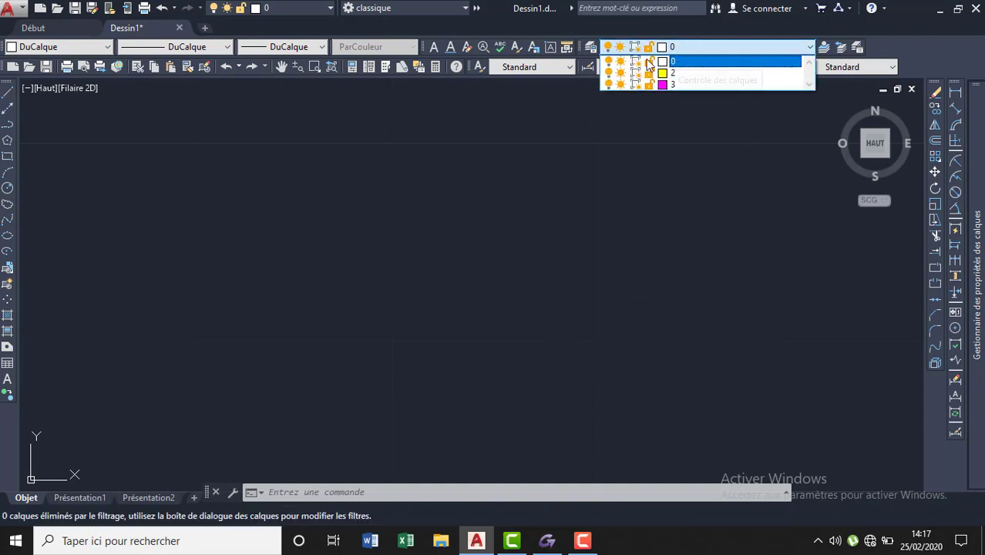
{"action": "left_click", "coordinate": [590, 47]}
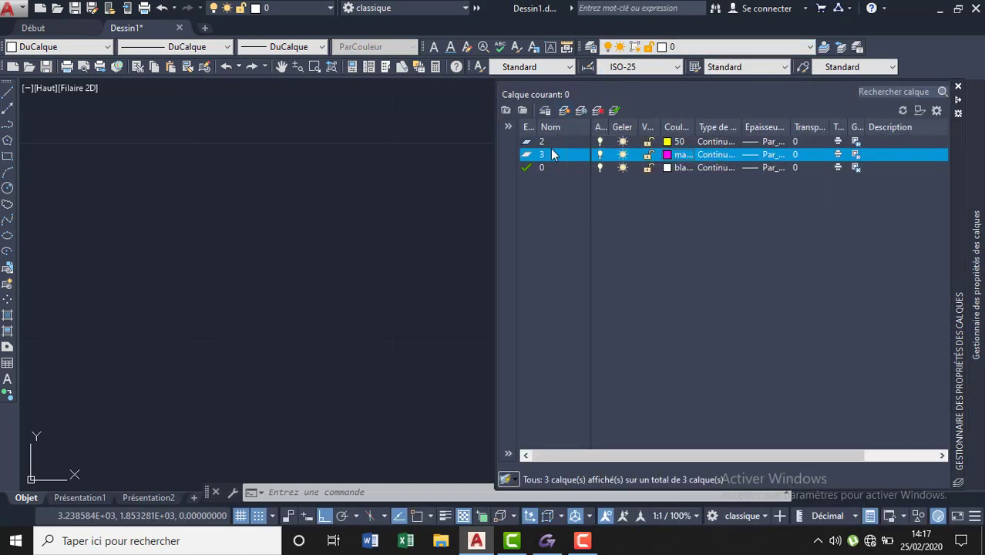
{"action": "left_click", "coordinate": [564, 112]}
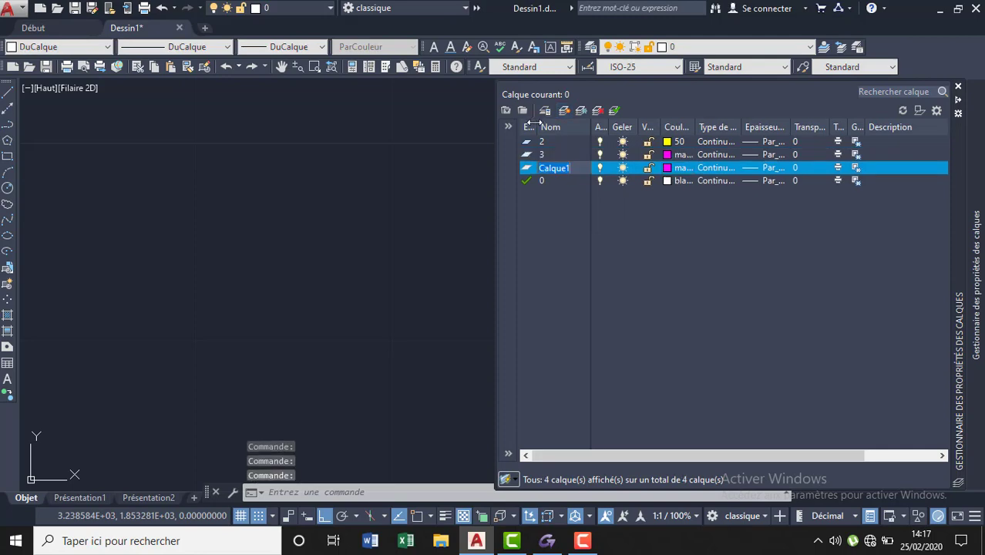
{"action": "type", "text": "4"}
{"action": "key", "text": "Return"}
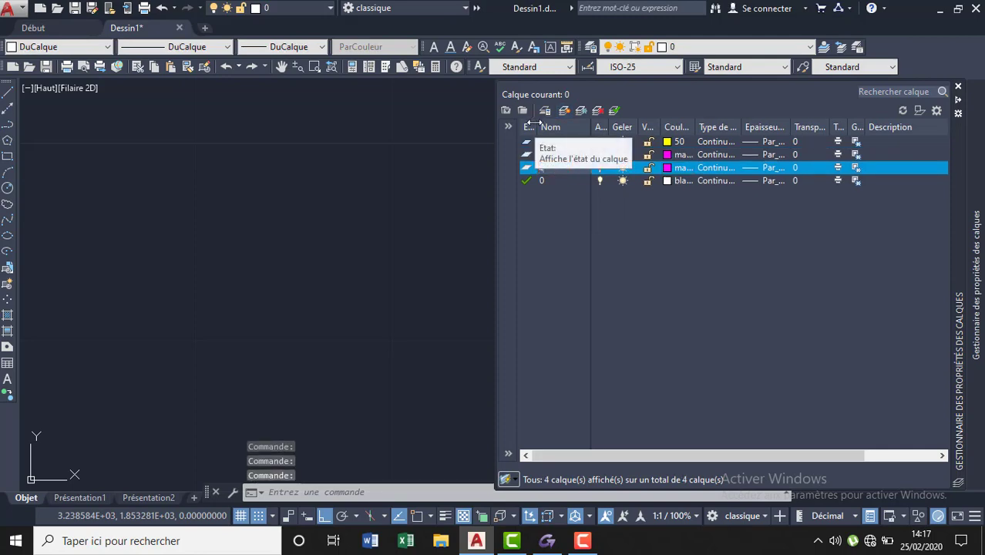
{"action": "left_click", "coordinate": [678, 167]}
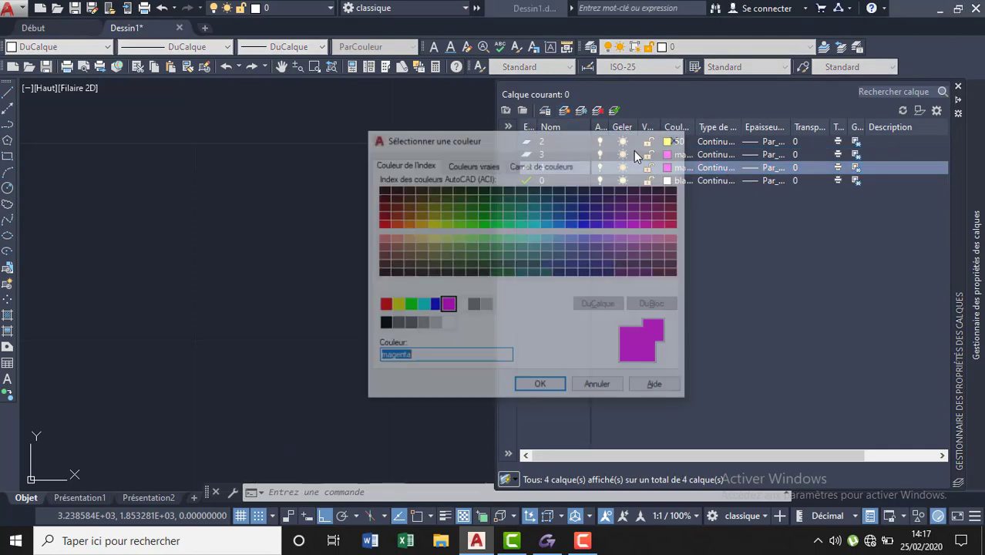
{"action": "left_click", "coordinate": [408, 306]}
{"action": "left_click", "coordinate": [532, 387]}
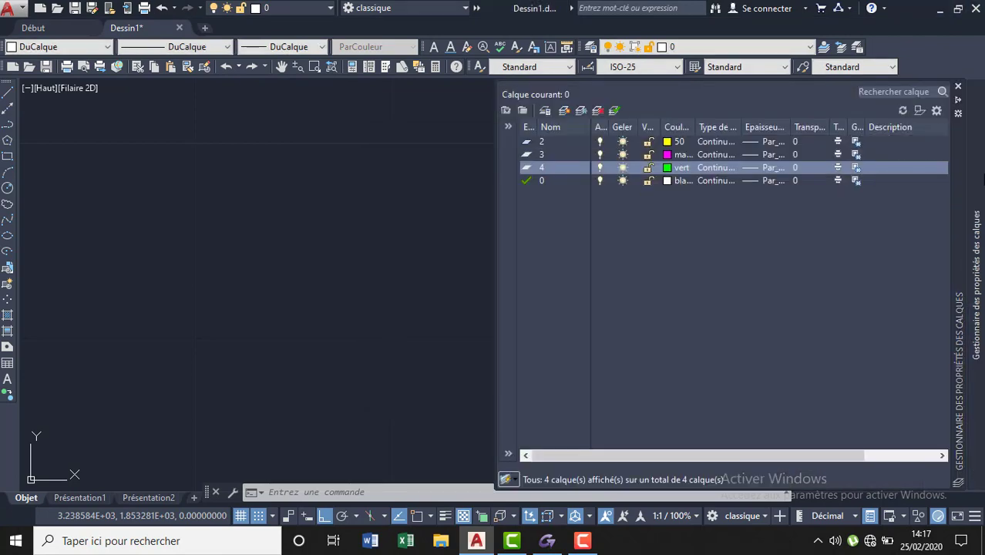
Step: Make layer 2 the current layer
{"action": "double_click", "coordinate": [526, 141]}
{"action": "left_click", "coordinate": [463, 145]}
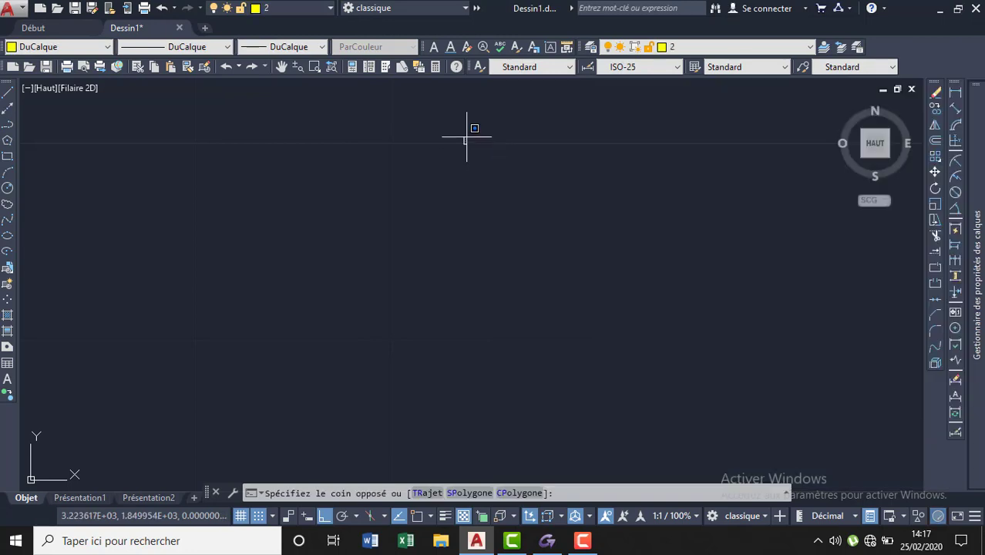
{"action": "left_click", "coordinate": [540, 168]}
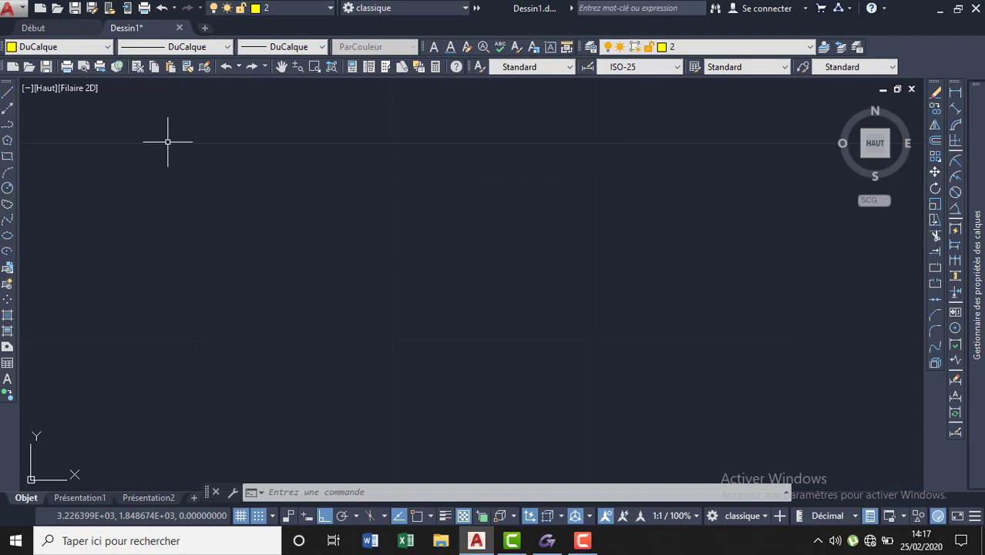
Step: Start a Line with its first point near the top of the plan
{"action": "left_click", "coordinate": [7, 92]}
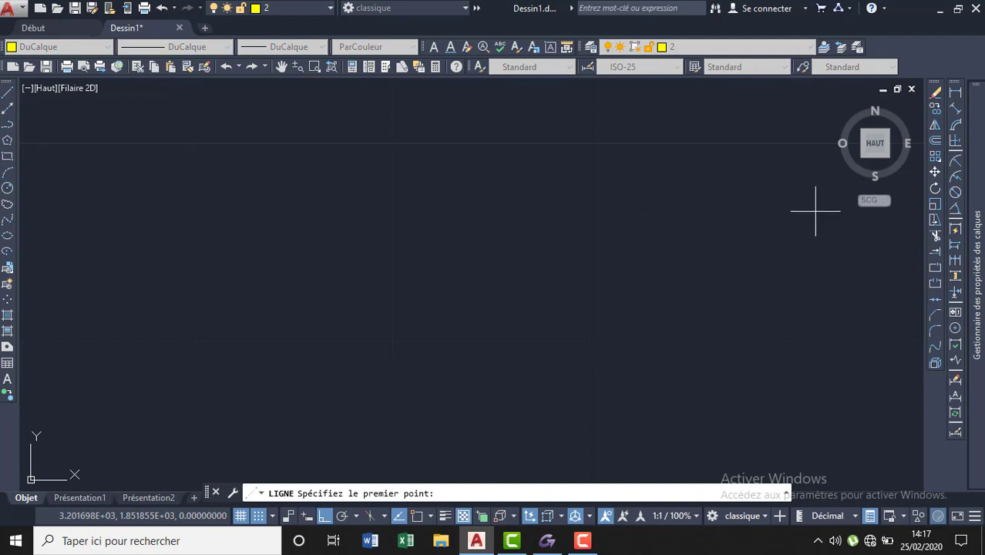
{"action": "left_click", "coordinate": [575, 158]}
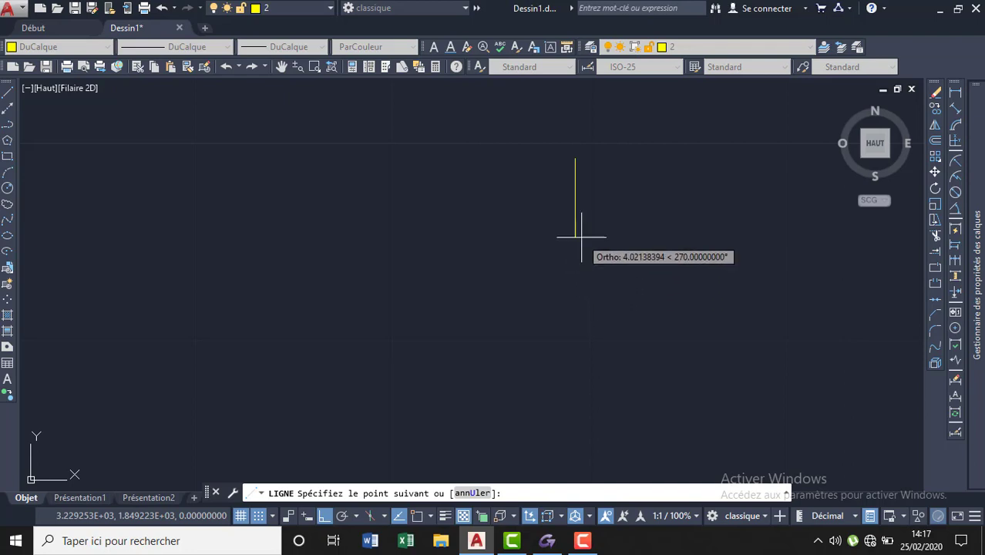
{"action": "scroll", "coordinate": [581, 224], "scroll_direction": "up", "scroll_amount": 2}
{"action": "scroll", "coordinate": [586, 231], "scroll_direction": "down", "scroll_amount": 1}
{"action": "scroll", "coordinate": [601, 226], "scroll_direction": "down", "scroll_amount": 1}
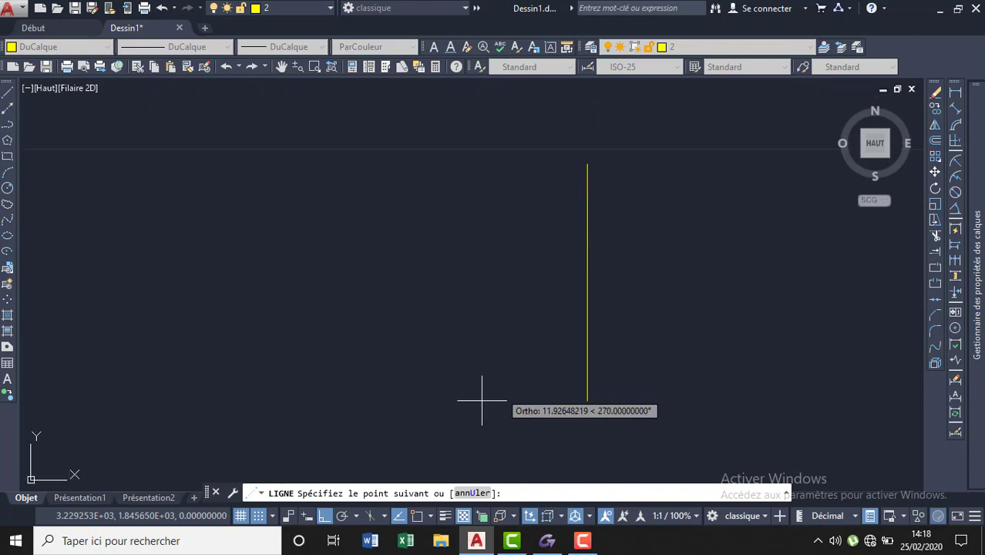
{"action": "left_click", "coordinate": [582, 540]}
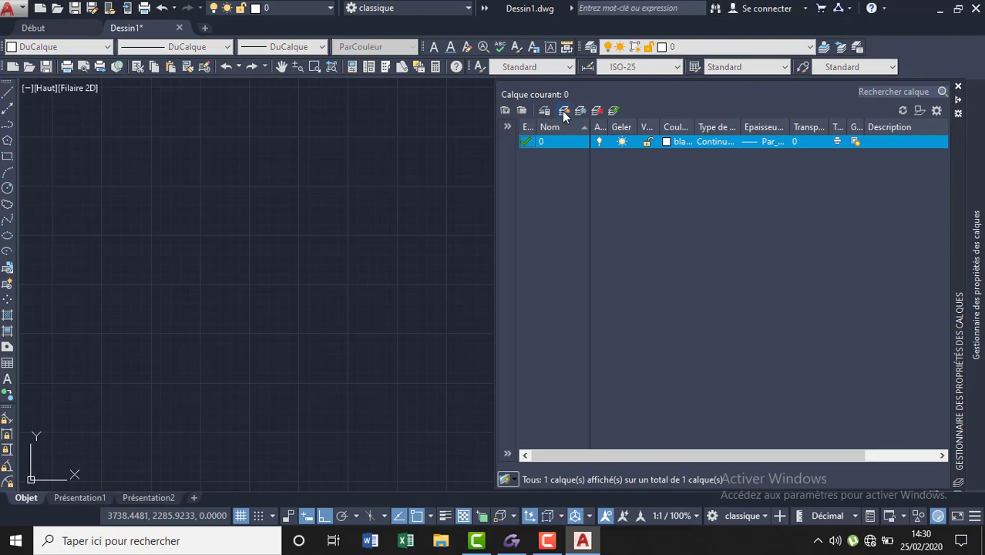
Step: Create three new layers named 2, 3 and 4
{"action": "left_click", "coordinate": [563, 112]}
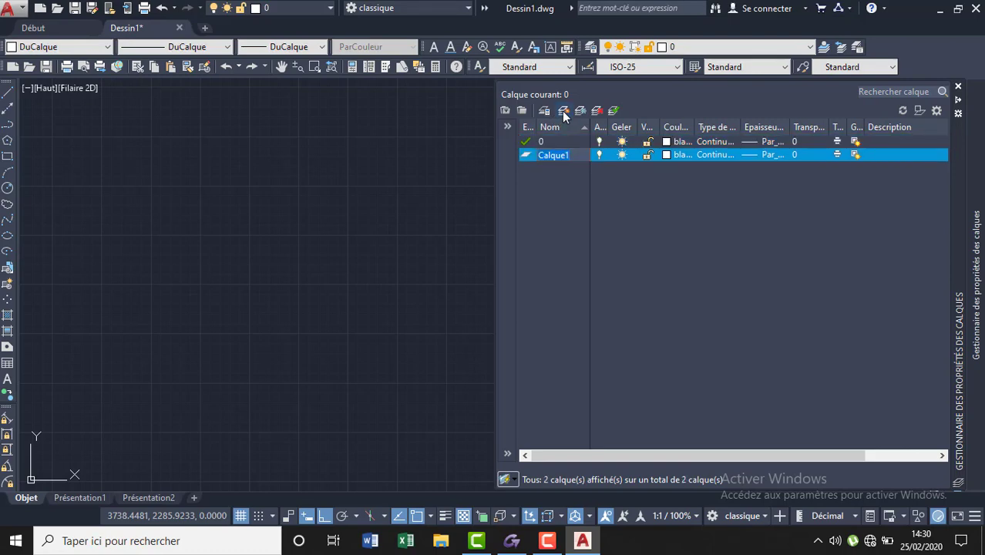
{"action": "key", "text": "BackSpace"}
{"action": "type", "text": "2"}
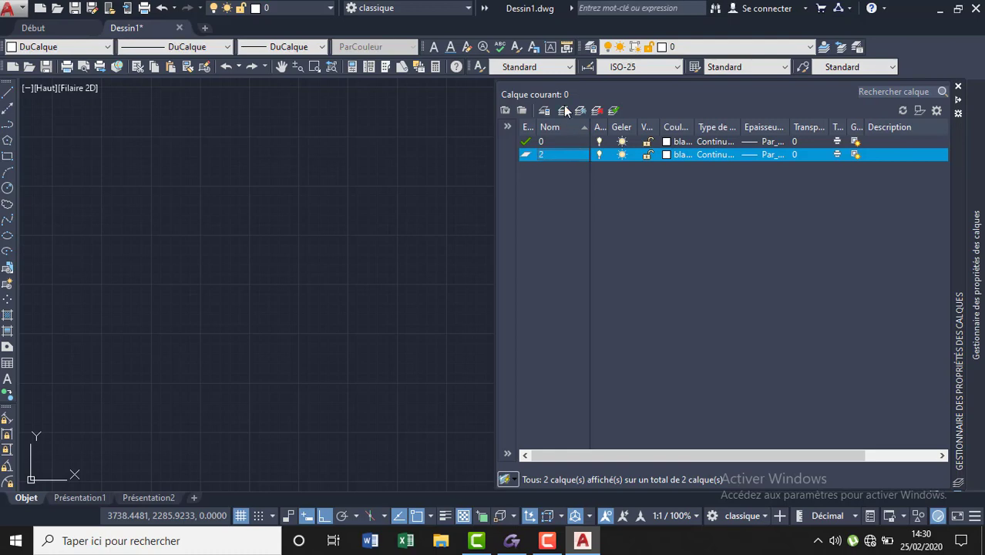
{"action": "left_click", "coordinate": [564, 112]}
{"action": "key", "text": "BackSpace"}
{"action": "type", "text": "3"}
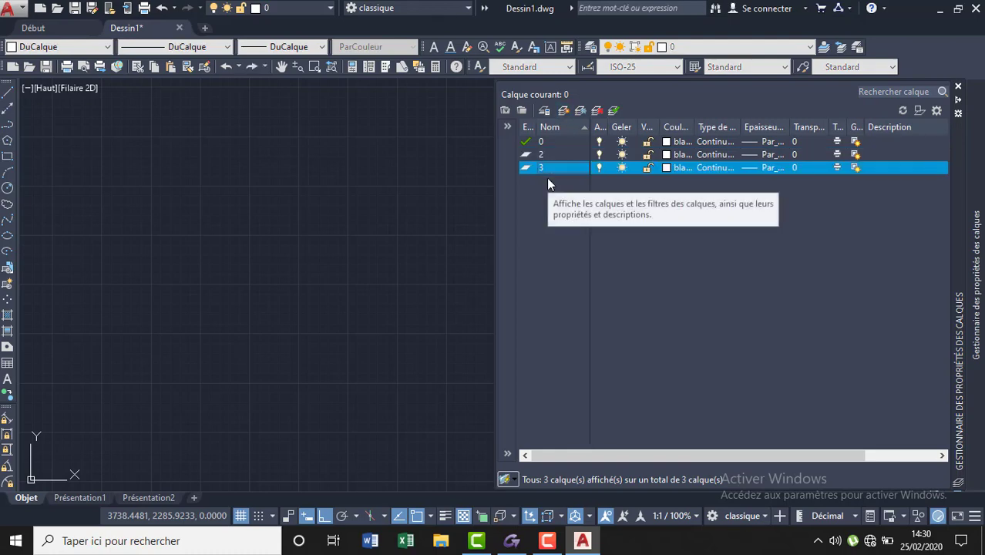
{"action": "left_click", "coordinate": [564, 112]}
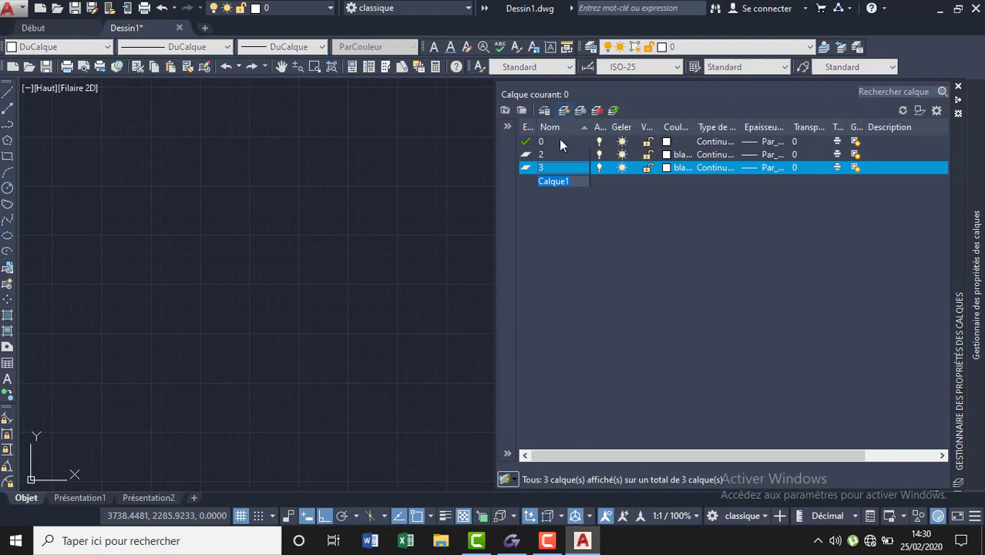
{"action": "key", "text": "BackSpace"}
{"action": "type", "text": "4"}
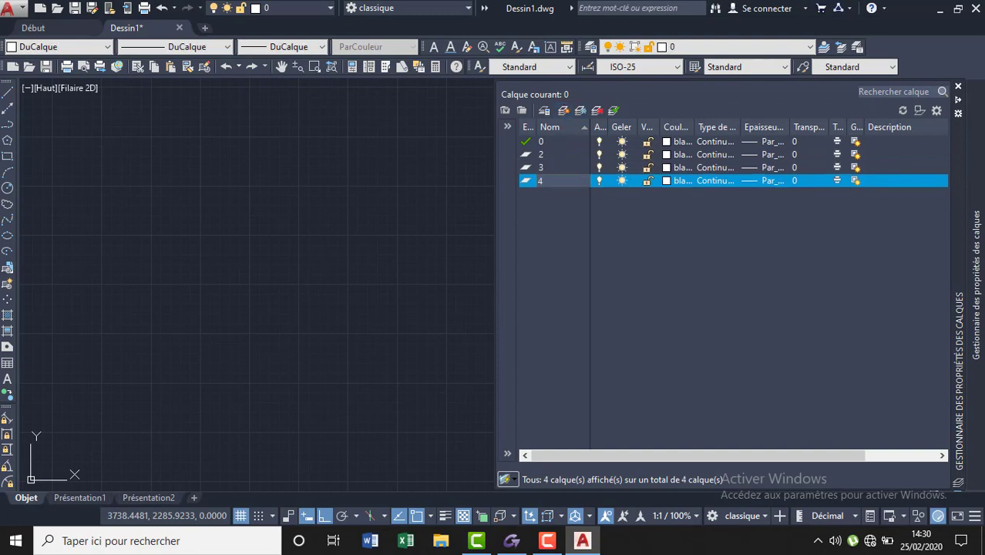
{"action": "key", "text": "Return"}
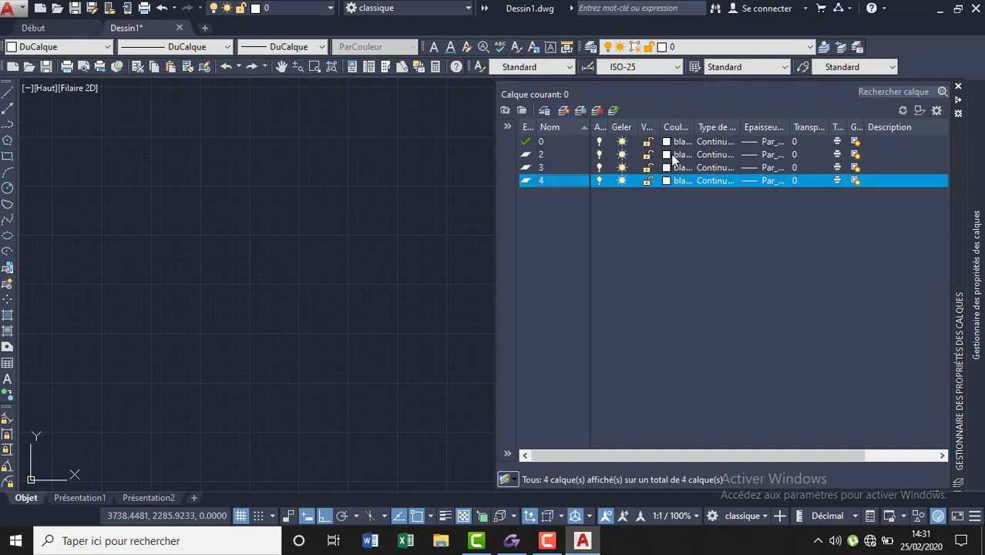
Step: Colour layer 2 yellow, layer 3 green and layer 4 cyan
{"action": "left_click", "coordinate": [668, 154]}
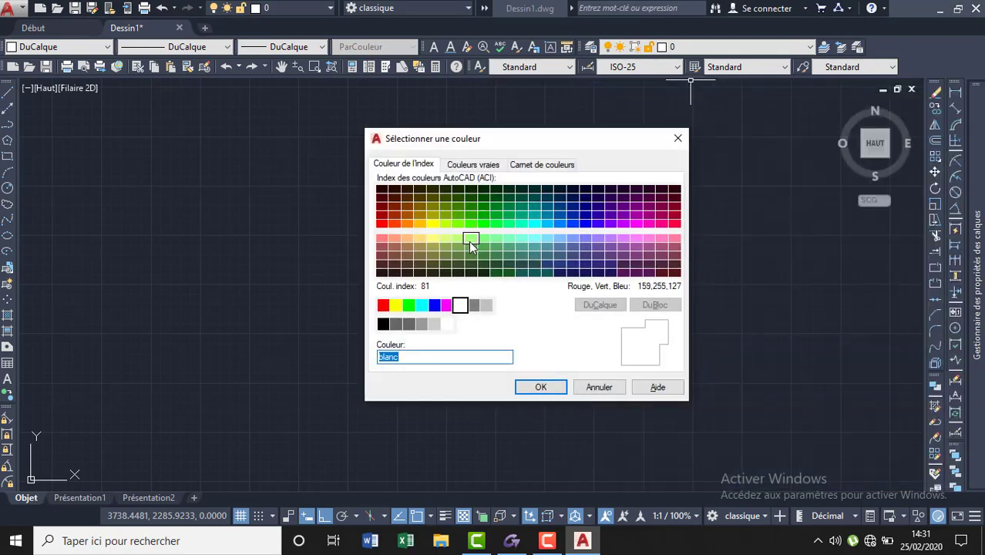
{"action": "left_click", "coordinate": [445, 223]}
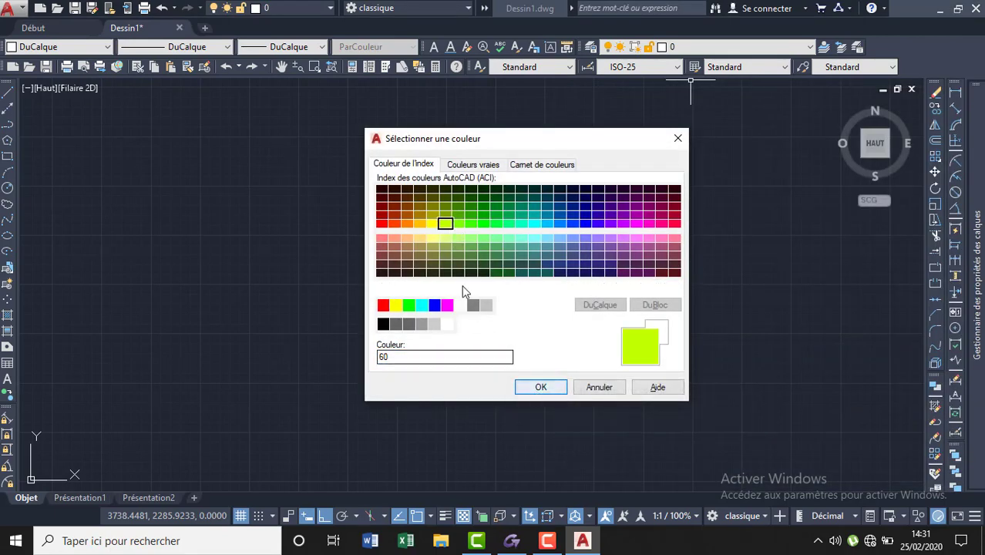
{"action": "left_click", "coordinate": [395, 305]}
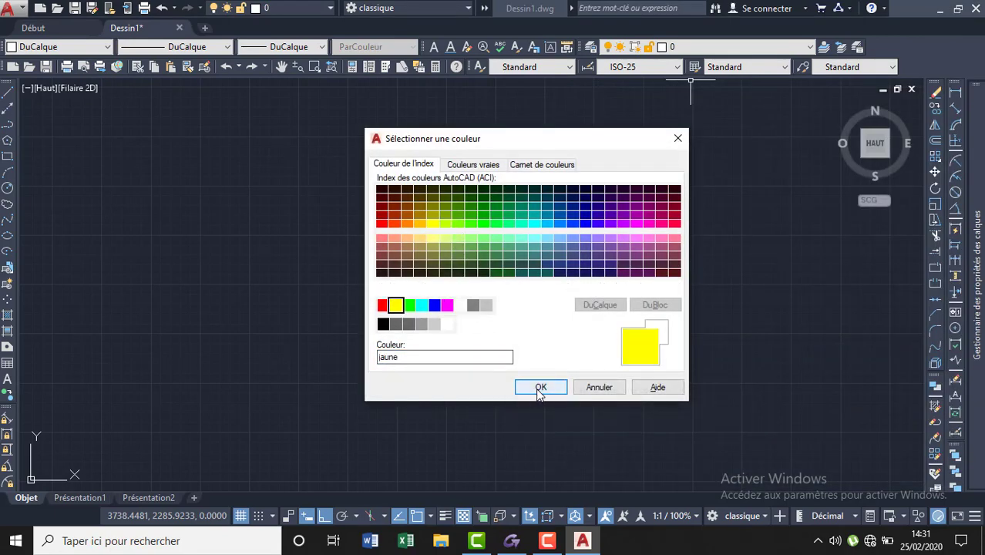
{"action": "left_click", "coordinate": [539, 386]}
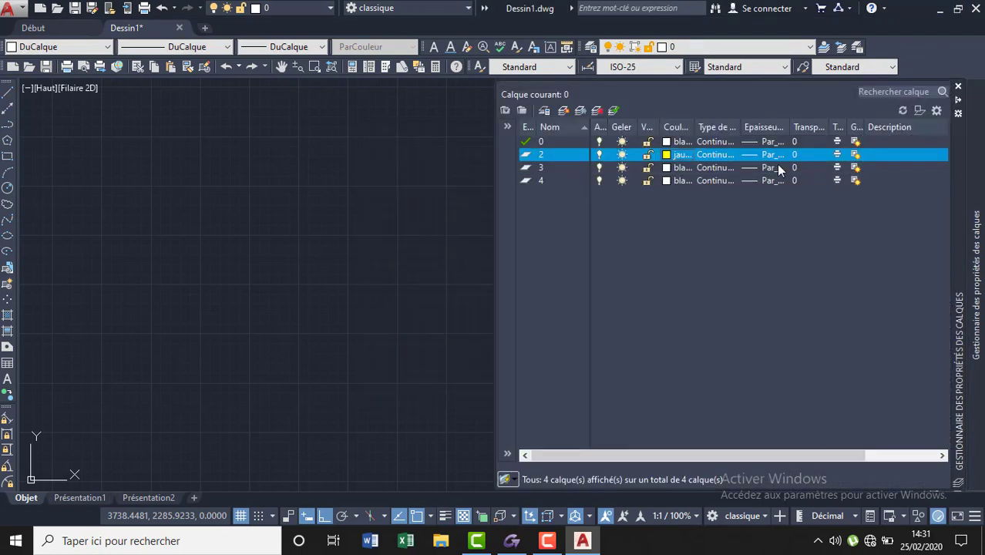
{"action": "left_click", "coordinate": [667, 168]}
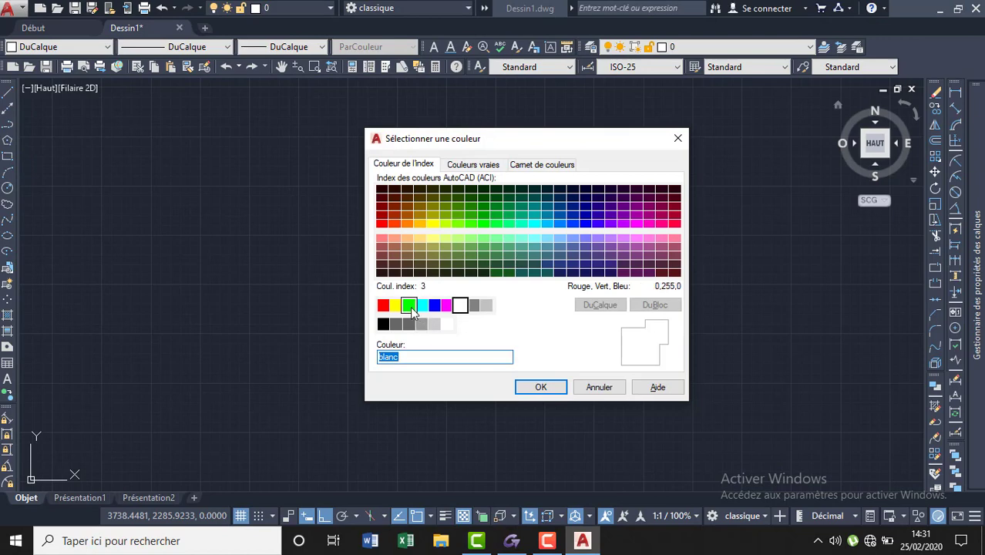
{"action": "left_click", "coordinate": [408, 305]}
{"action": "left_click", "coordinate": [536, 386]}
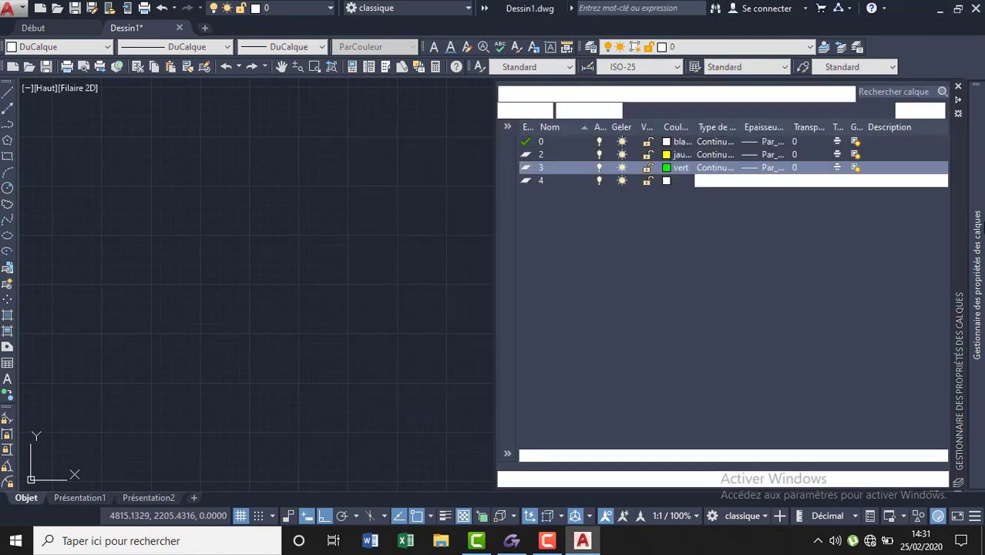
{"action": "left_click", "coordinate": [666, 180]}
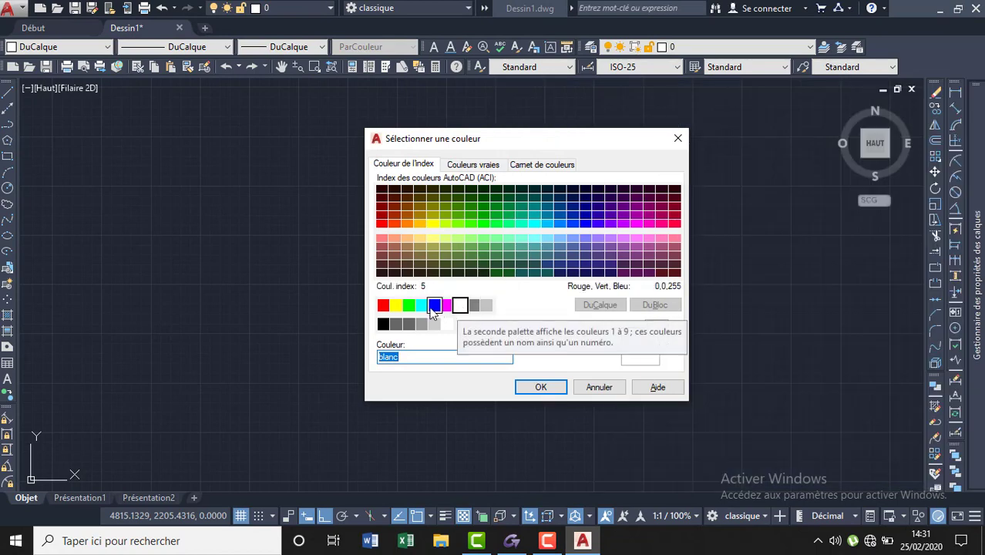
{"action": "left_click", "coordinate": [420, 306]}
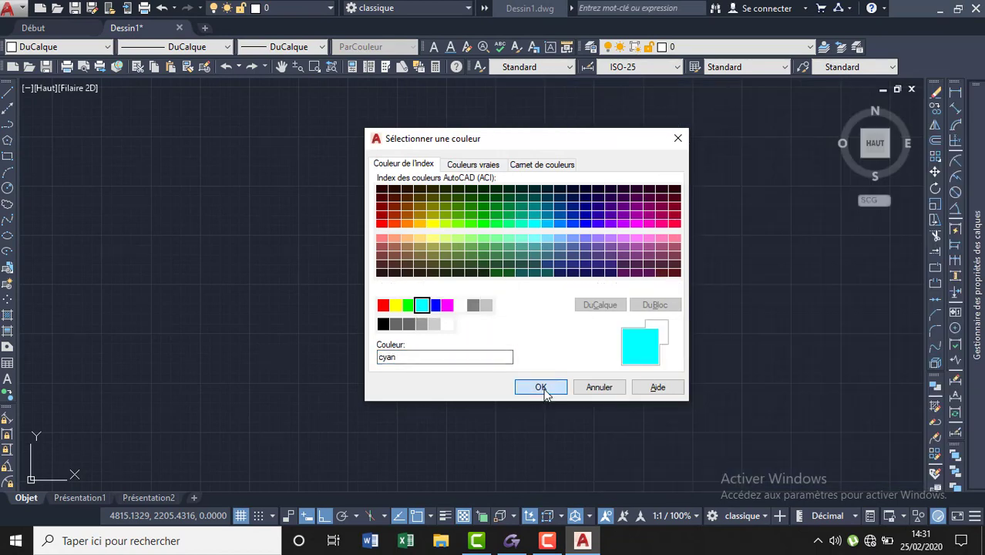
{"action": "left_click", "coordinate": [541, 387]}
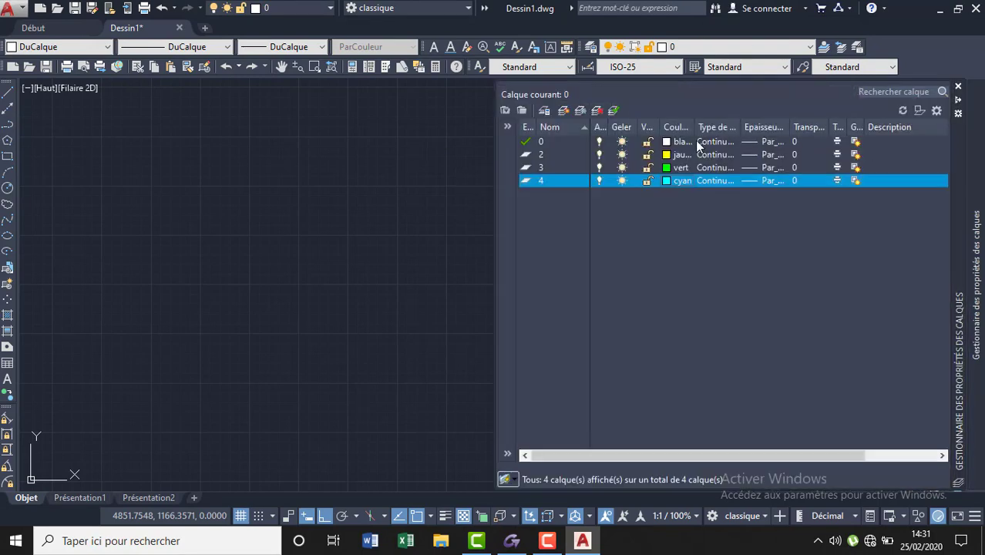
Step: Make layer 2 current and pick a line start point near the top of the plan
{"action": "left_click", "coordinate": [689, 47]}
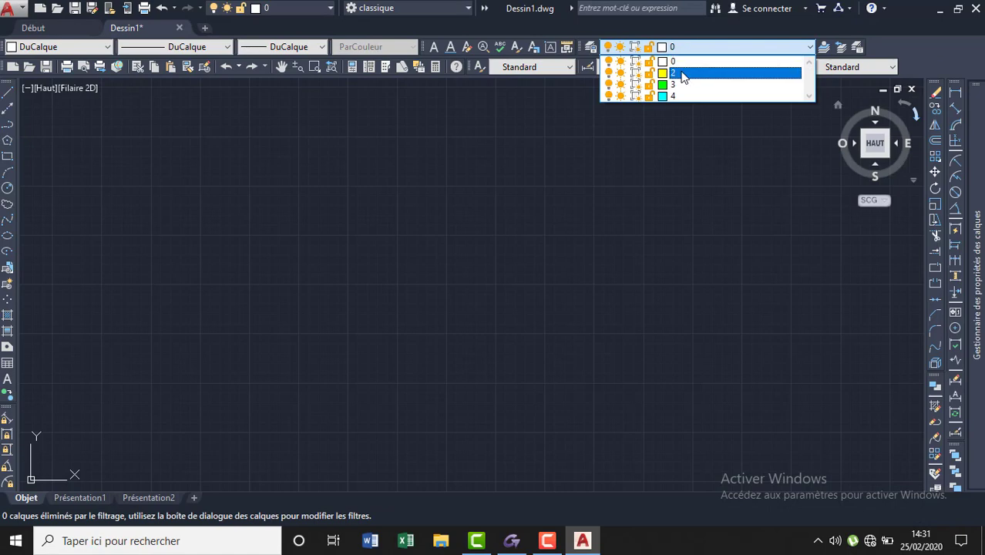
{"action": "left_click", "coordinate": [678, 73]}
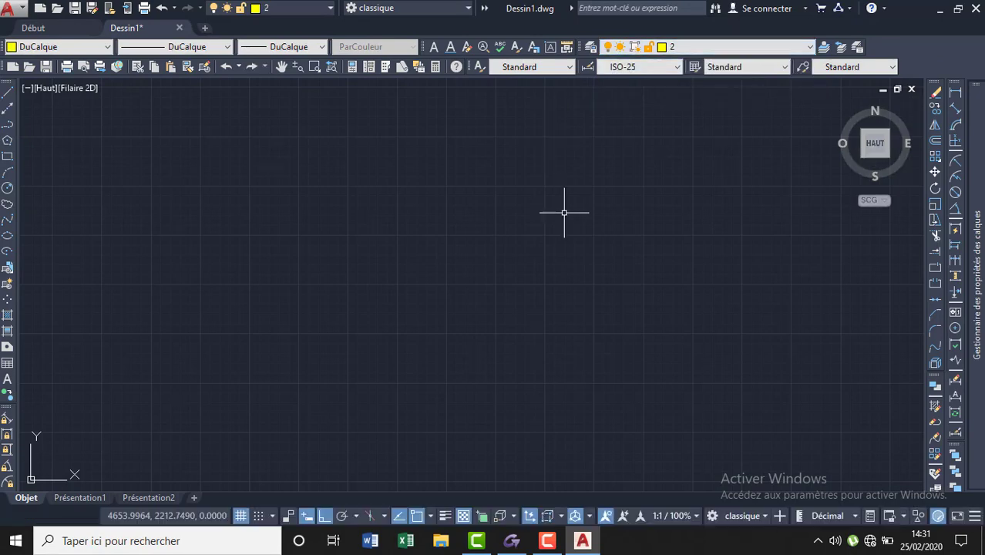
{"action": "type", "text": "L"}
{"action": "key", "text": "Return"}
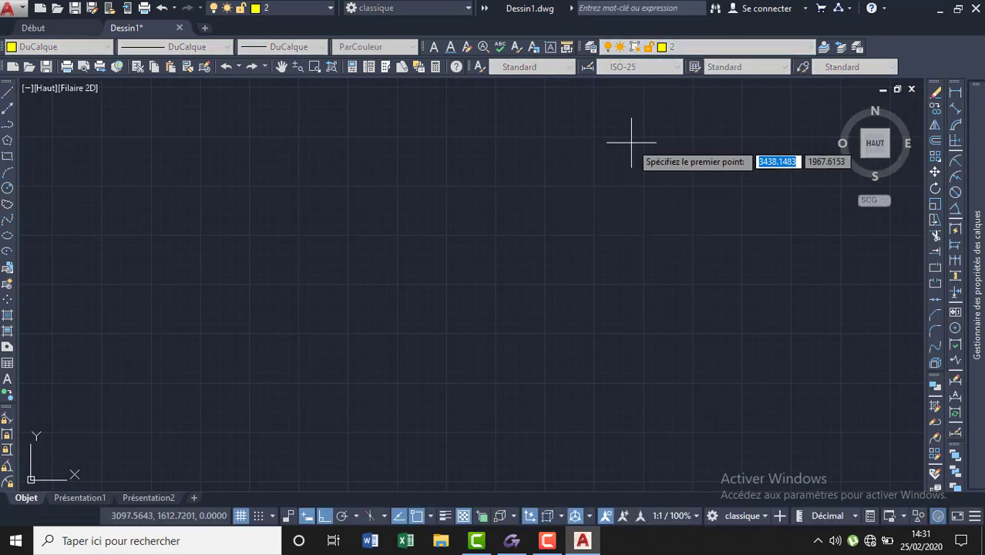
{"action": "left_click", "coordinate": [631, 142]}
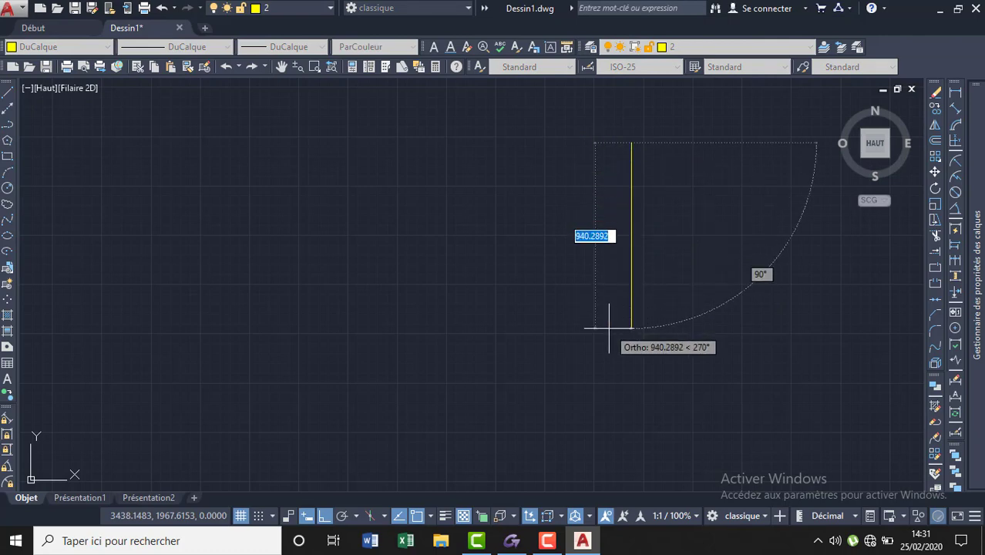
{"action": "left_click", "coordinate": [631, 150]}
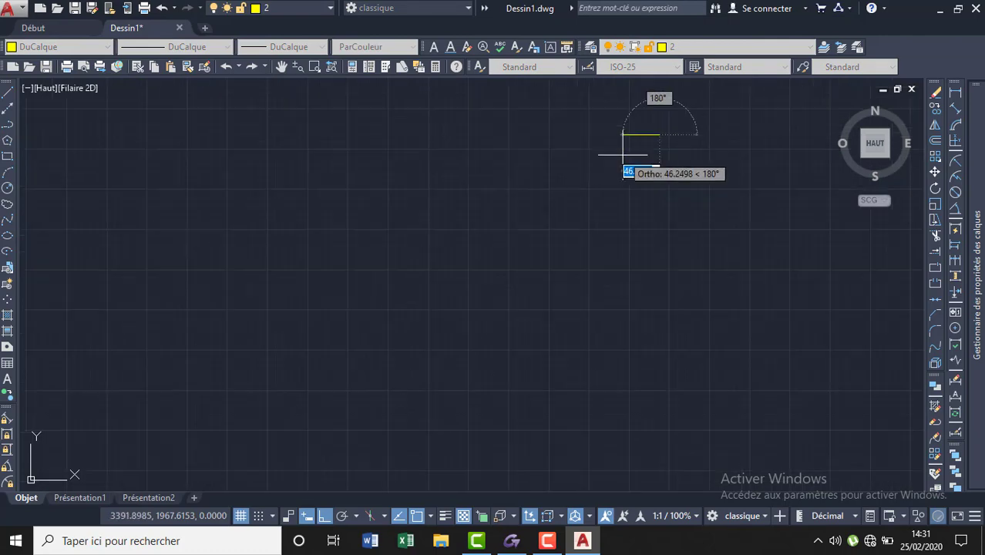
Step: Draw the line 2 units vertically downward and finish it
{"action": "scroll", "coordinate": [627, 174], "scroll_direction": "up", "scroll_amount": 2}
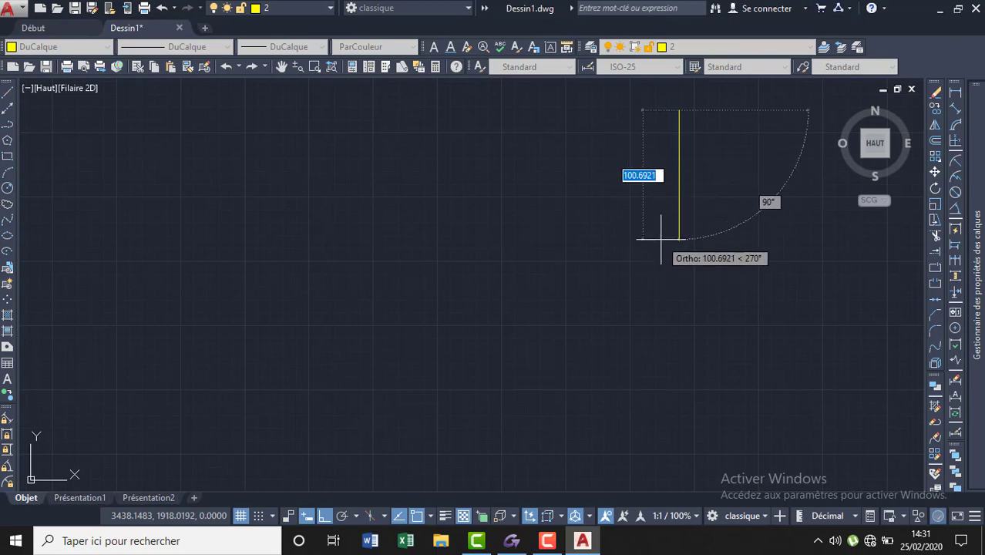
{"action": "scroll", "coordinate": [670, 137], "scroll_direction": "up", "scroll_amount": 3}
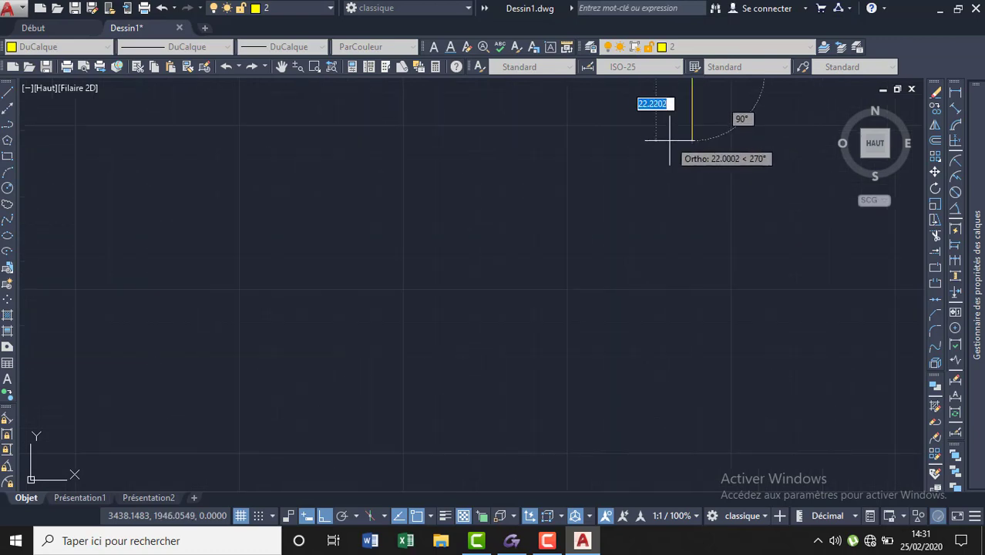
{"action": "scroll", "coordinate": [670, 192], "scroll_direction": "up", "scroll_amount": 2}
{"action": "scroll", "coordinate": [681, 191], "scroll_direction": "down", "scroll_amount": 2}
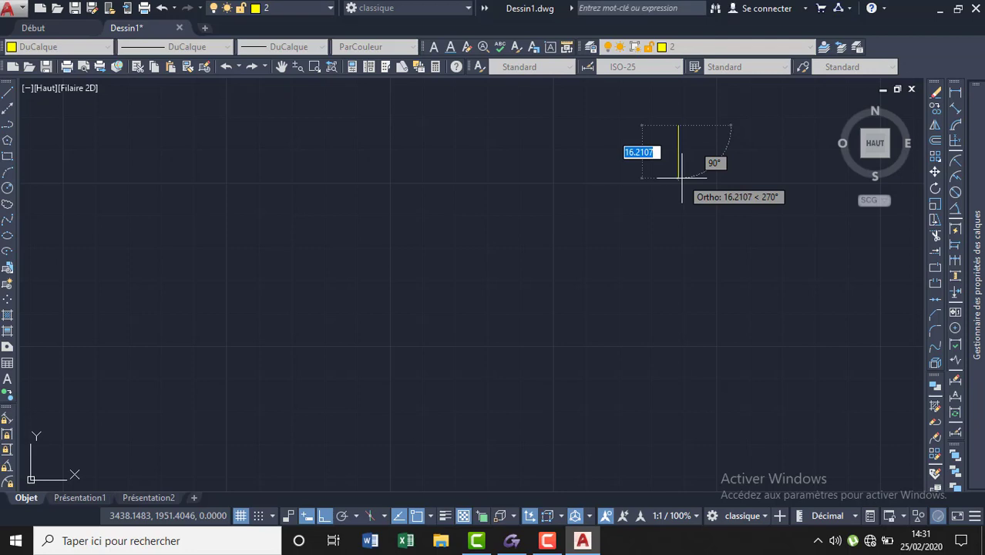
{"action": "scroll", "coordinate": [681, 177], "scroll_direction": "up", "scroll_amount": 1}
{"action": "scroll", "coordinate": [681, 177], "scroll_direction": "up", "scroll_amount": 1}
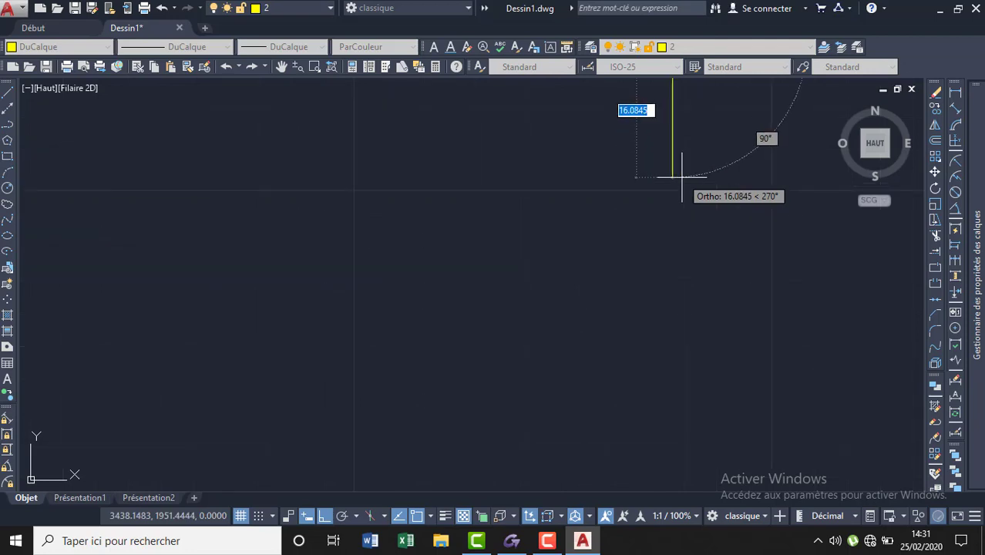
{"action": "type", "text": "23"}
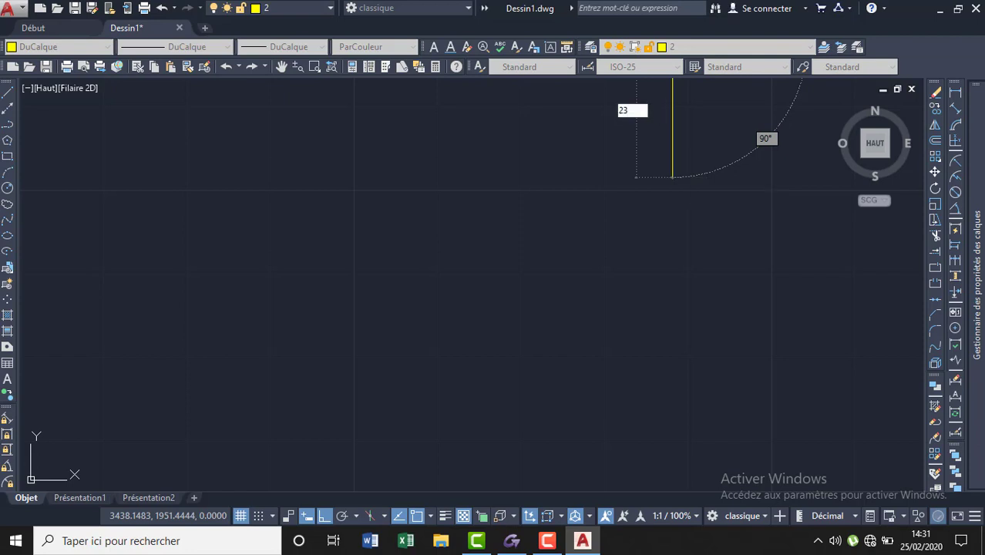
{"action": "key", "text": "Return"}
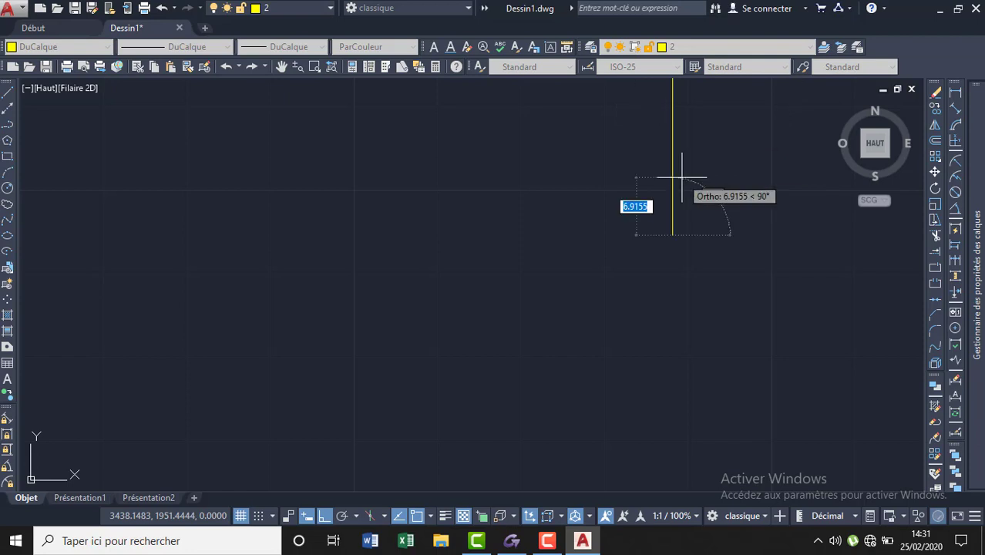
{"action": "key", "text": "Return"}
{"action": "scroll", "coordinate": [680, 201], "scroll_direction": "down", "scroll_amount": 1}
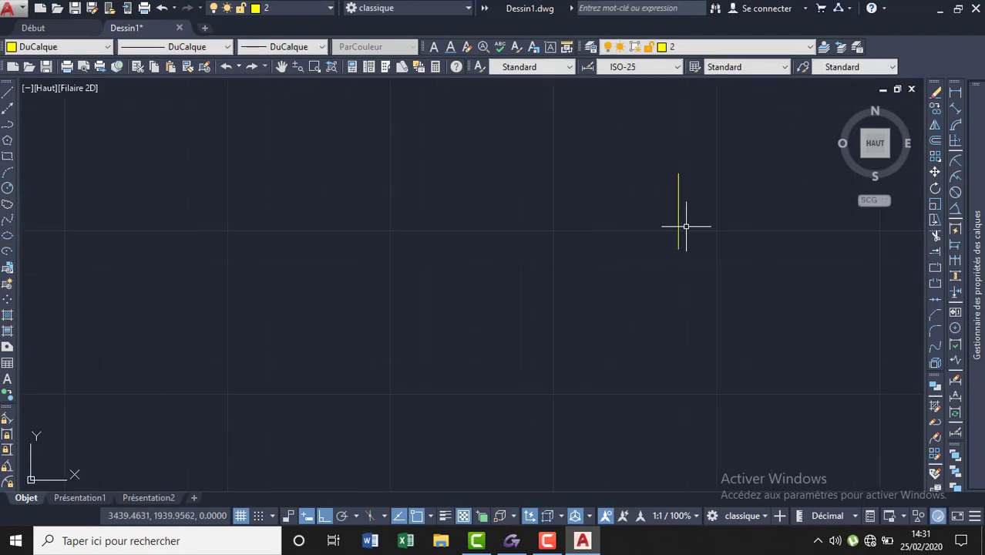
Step: Offset the vertical yellow line by 0.2 with DC to create a parallel copy
{"action": "left_click", "coordinate": [676, 201]}
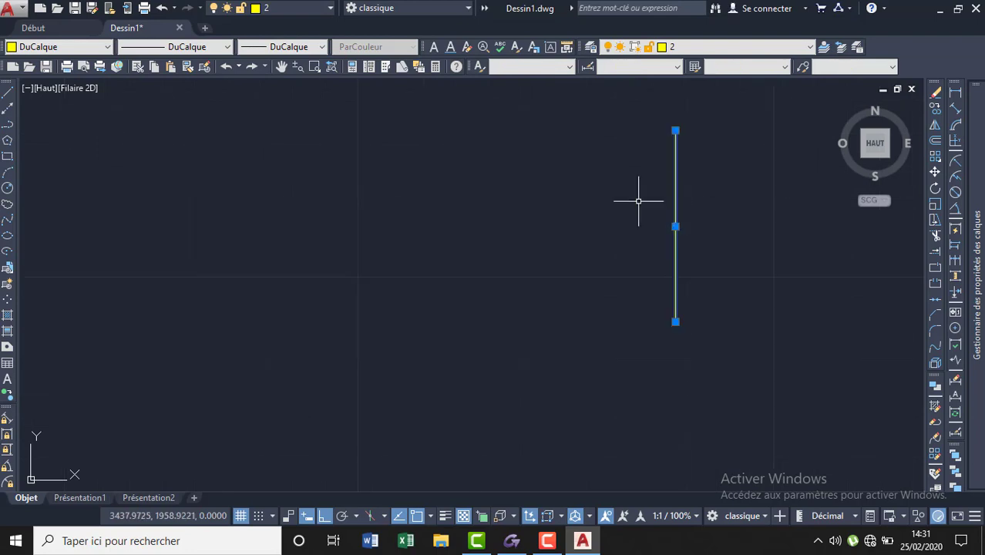
{"action": "type", "text": "DC"}
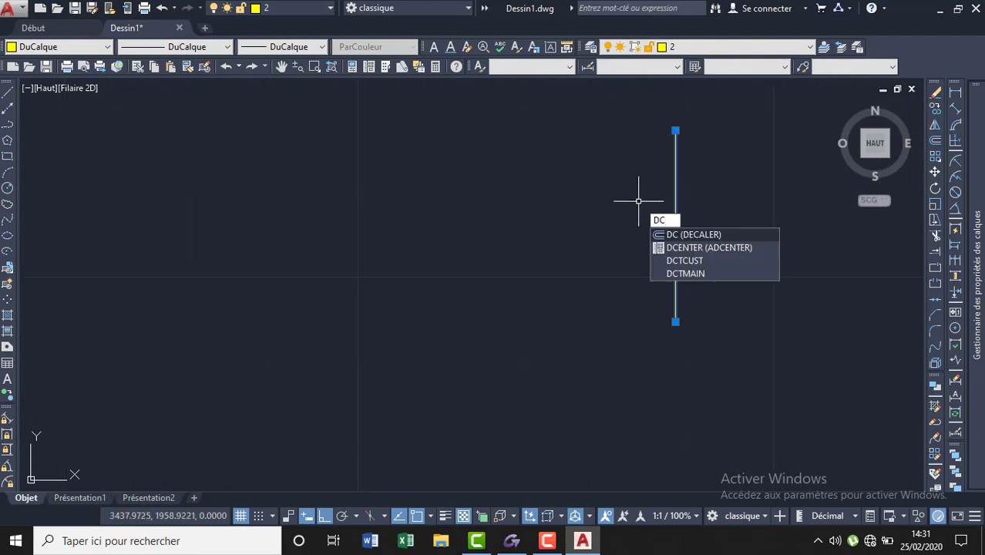
{"action": "key", "text": "Return"}
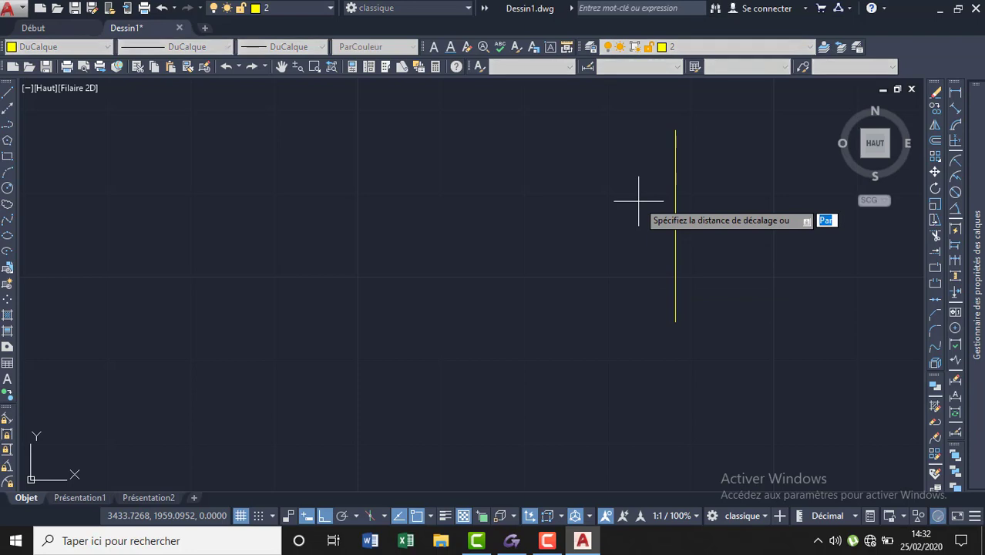
{"action": "key", "text": "Return"}
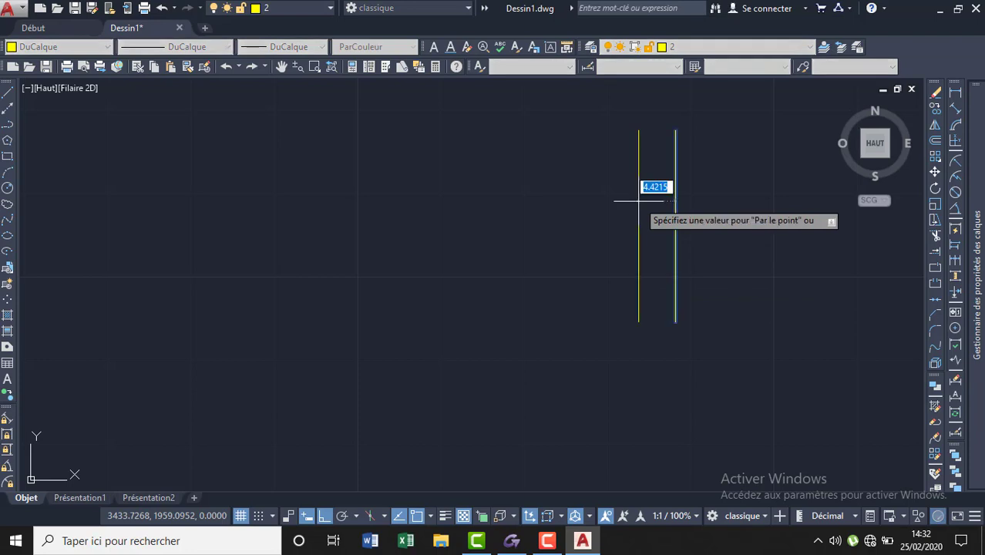
{"action": "type", "text": "0."}
{"action": "key", "text": "Escape"}
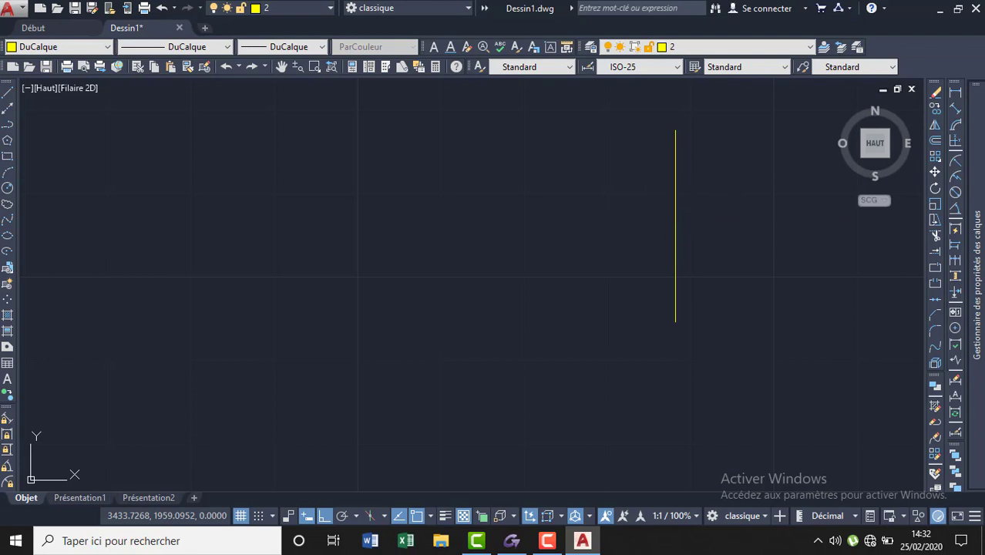
{"action": "key", "text": "Return"}
{"action": "key", "text": "Return"}
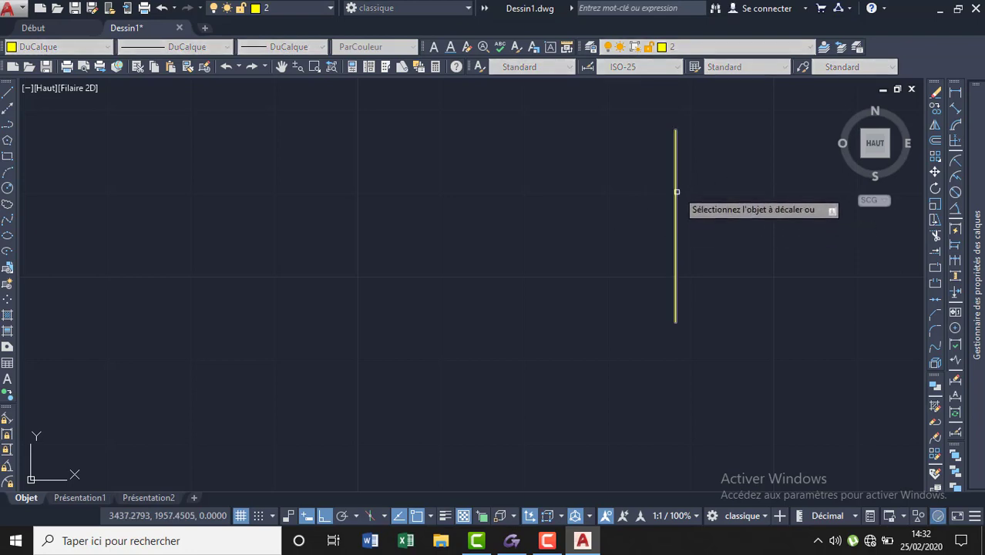
{"action": "left_click", "coordinate": [676, 192]}
{"action": "type", "text": "0.22"}
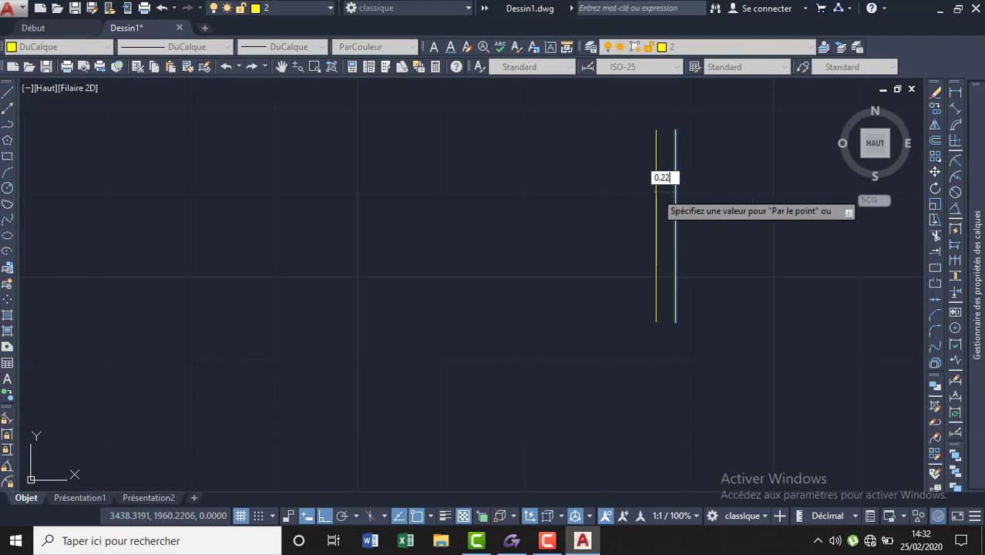
{"action": "key", "text": "Return"}
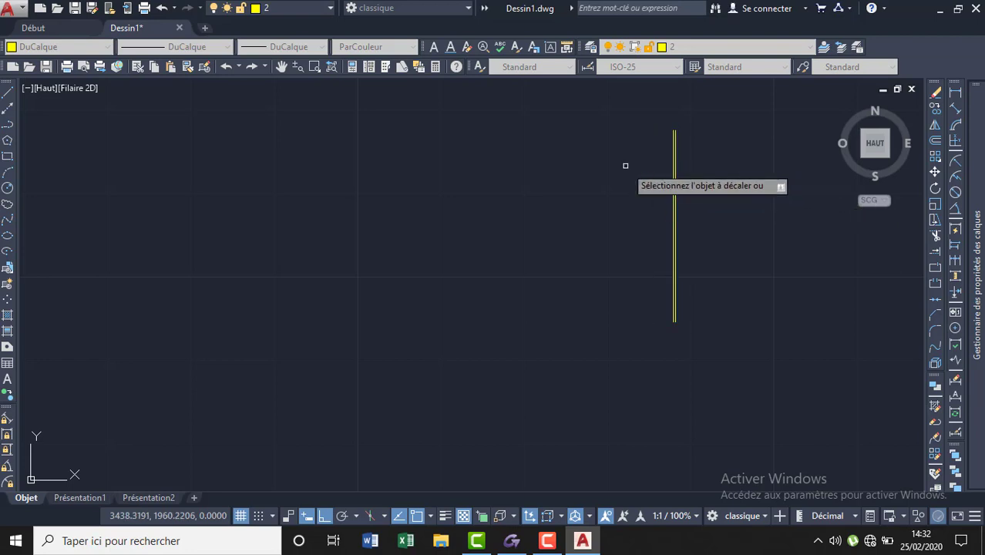
{"action": "scroll", "coordinate": [657, 117], "scroll_direction": "up", "scroll_amount": 3}
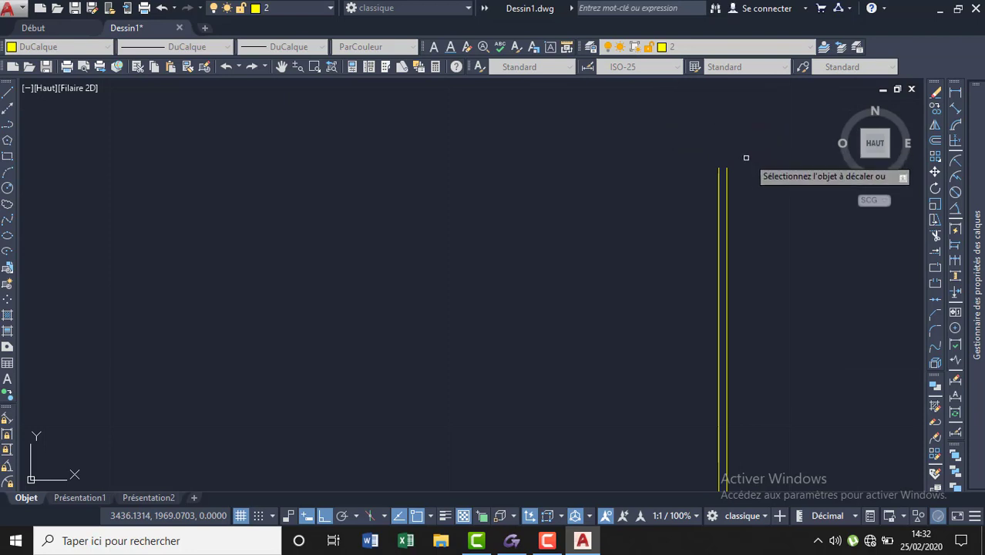
Step: Offset the vertical wall lines leftward by 4.20, 0.22, 3.80 and 0.22
{"action": "left_click", "coordinate": [718, 176]}
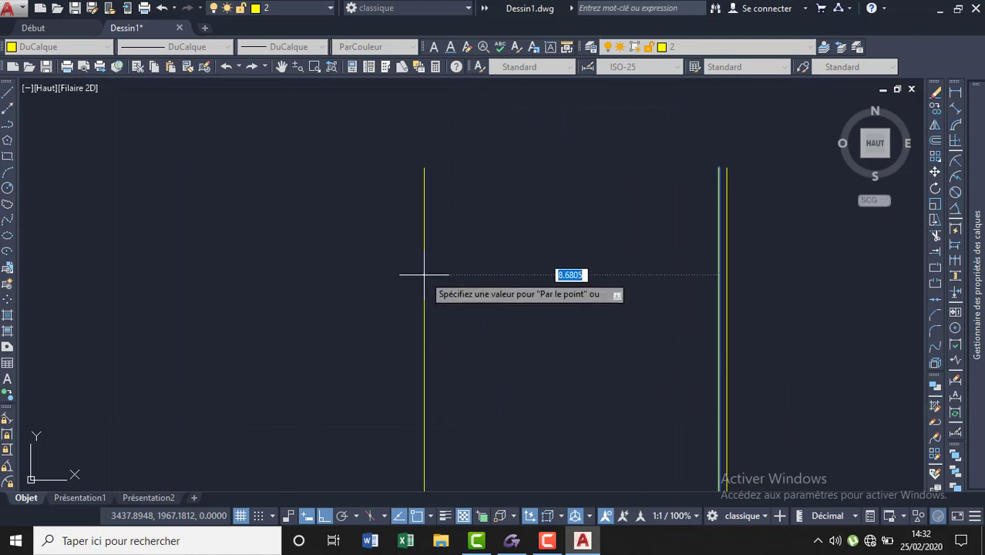
{"action": "type", "text": "4.20"}
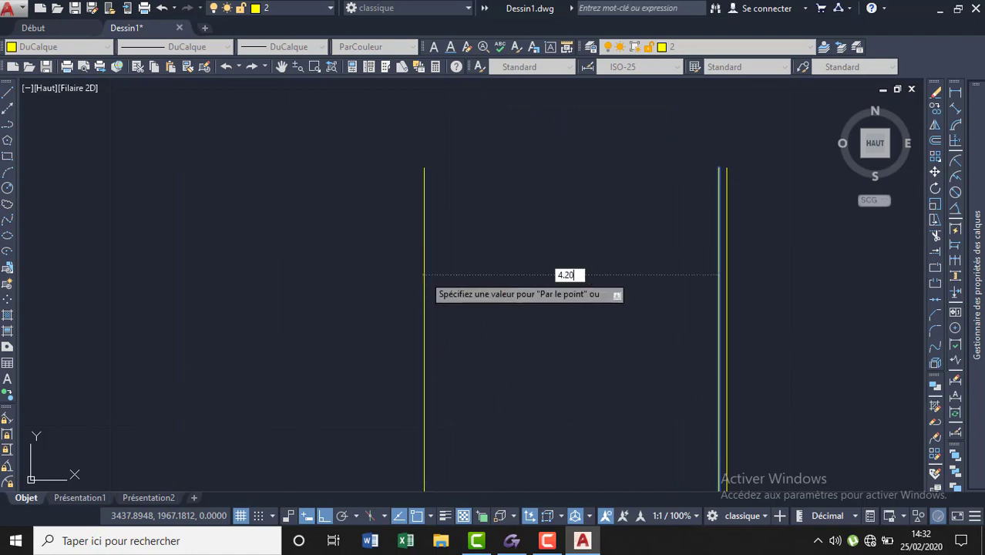
{"action": "key", "text": "Return"}
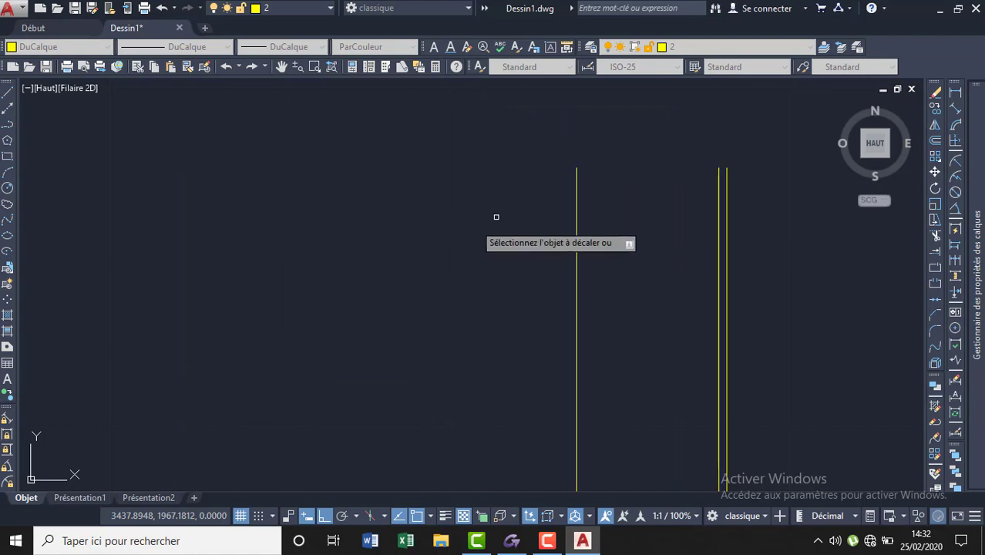
{"action": "left_click", "coordinate": [577, 180]}
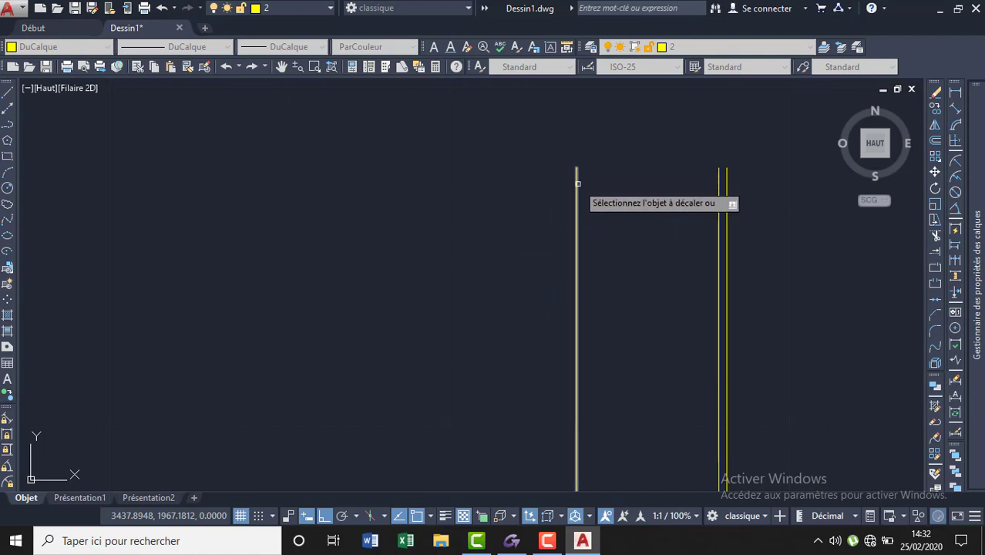
{"action": "type", "text": "0.22"}
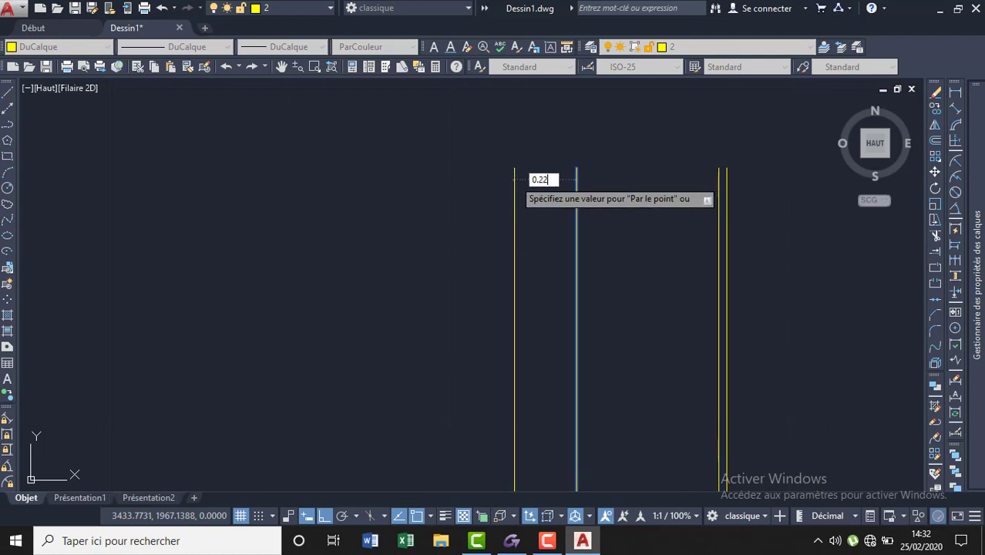
{"action": "key", "text": "Return"}
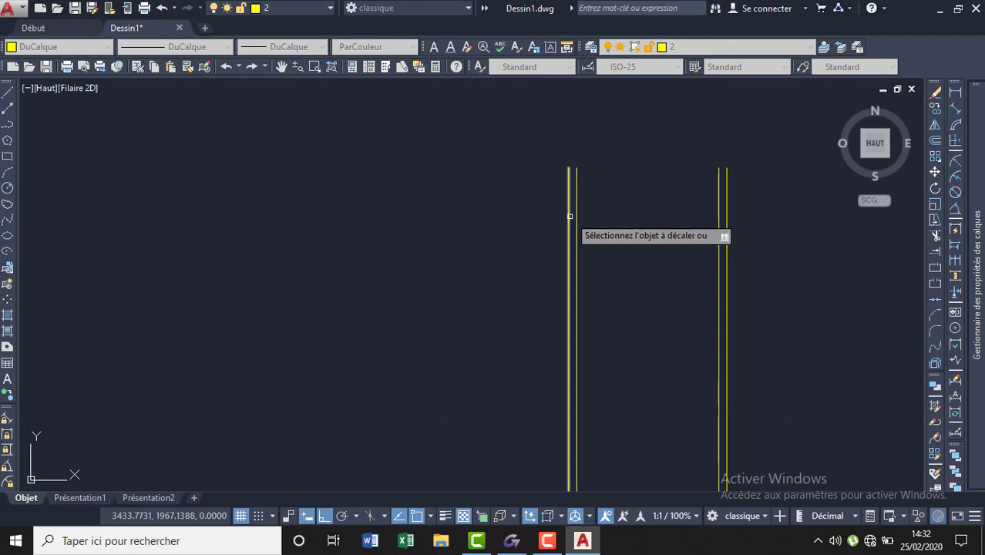
{"action": "left_click", "coordinate": [570, 217]}
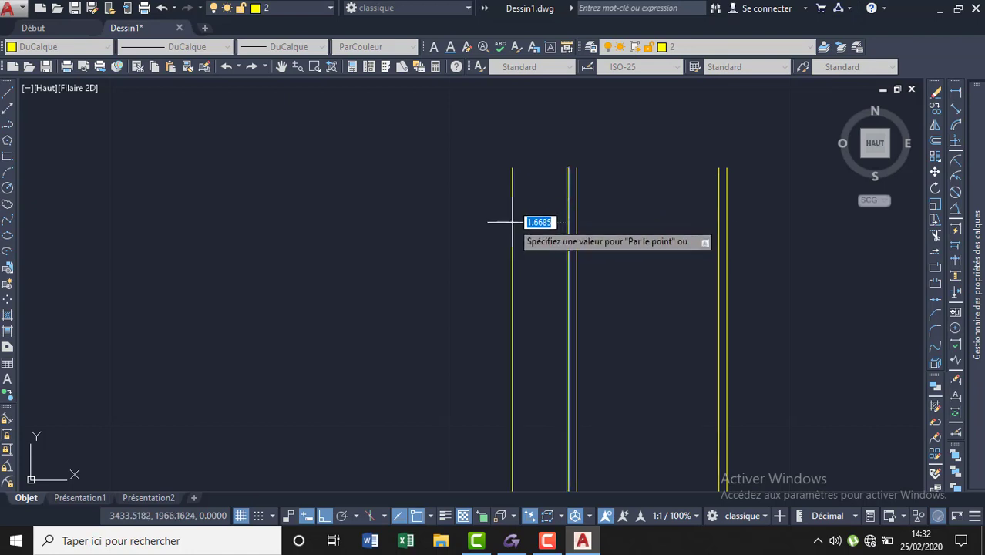
{"action": "type", "text": "3.80"}
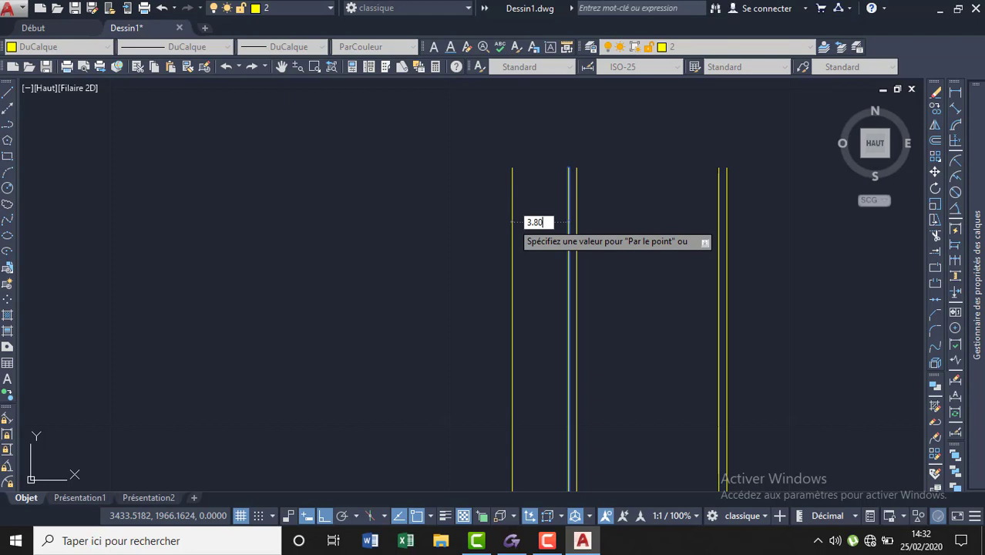
{"action": "key", "text": "Return"}
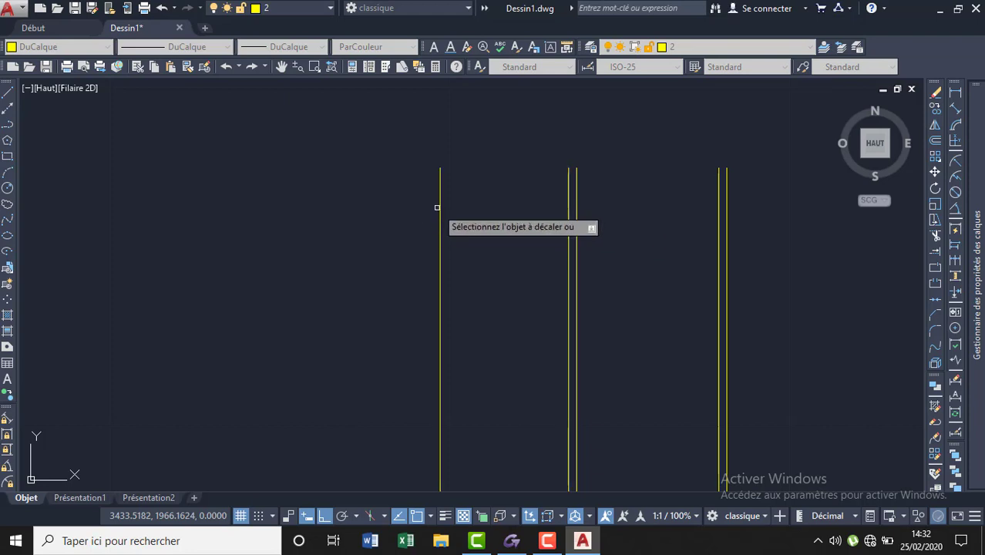
{"action": "left_click", "coordinate": [440, 215]}
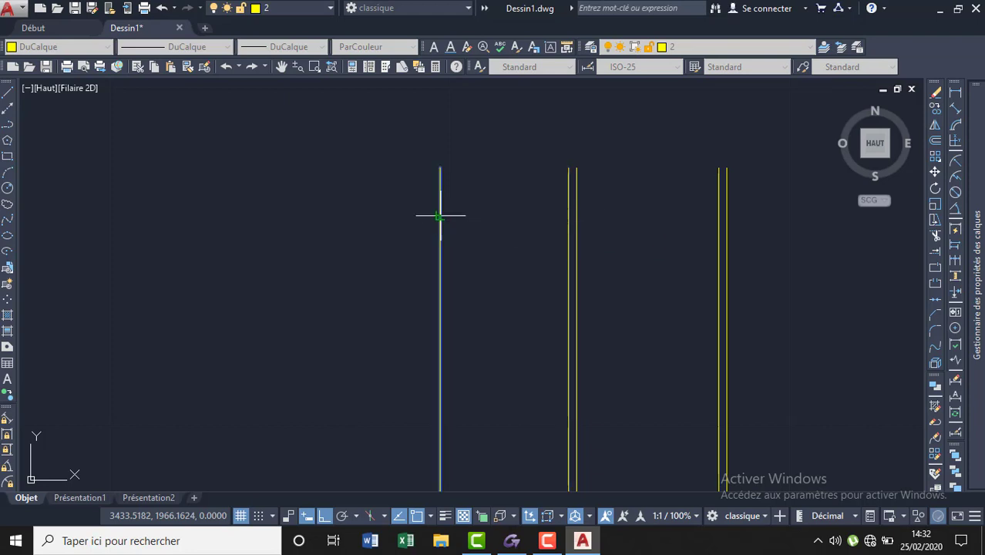
{"action": "type", "text": "0.22"}
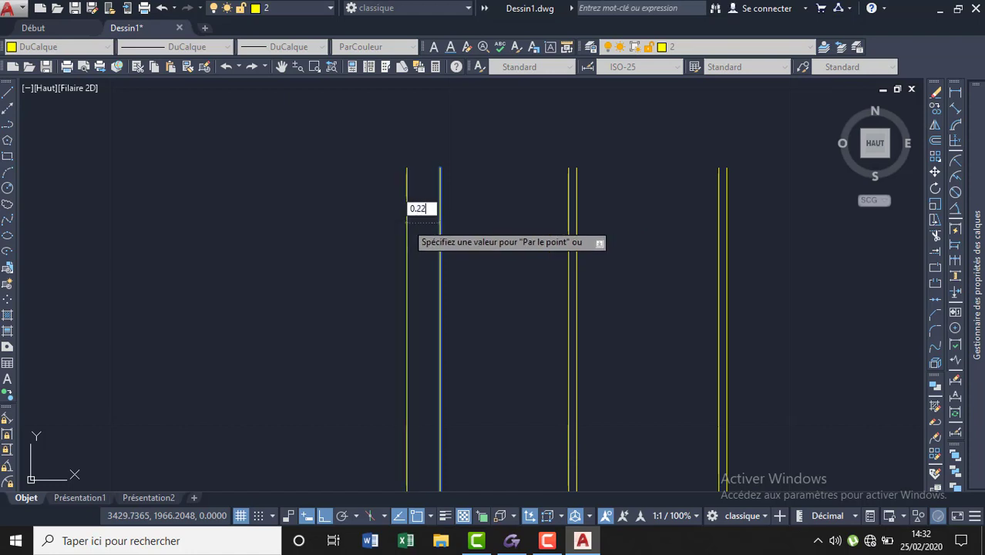
{"action": "key", "text": "Return"}
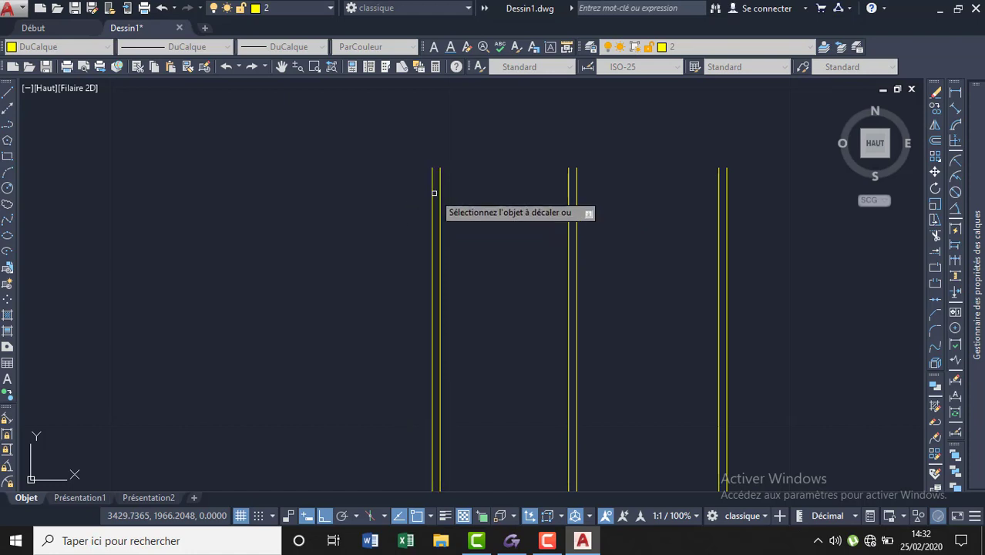
Step: Add the remaining leftward room-width copies, including 3.7, each with a 0.22 wall, then end Offset
{"action": "left_click", "coordinate": [433, 192]}
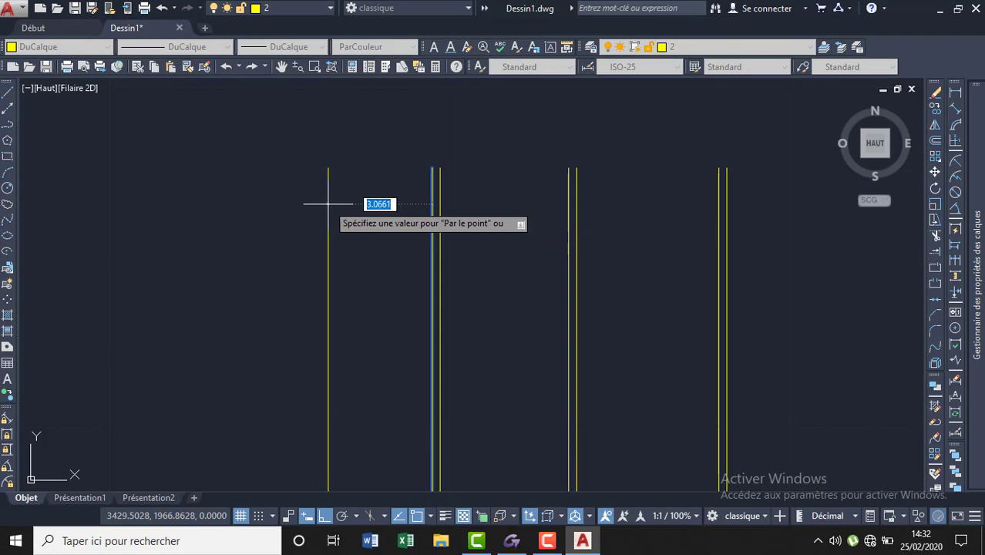
{"action": "left_click", "coordinate": [297, 204]}
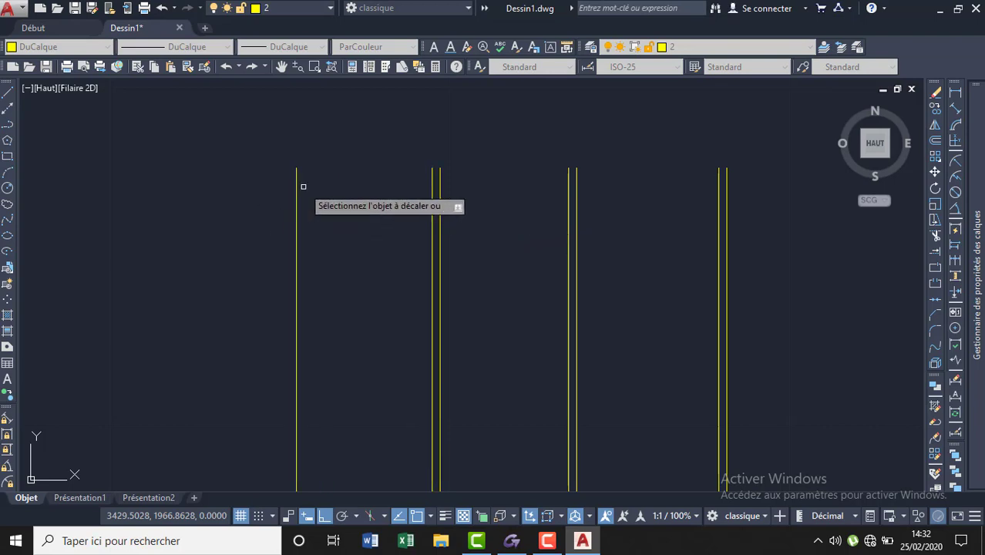
{"action": "left_click", "coordinate": [296, 202]}
{"action": "type", "text": "0.22"}
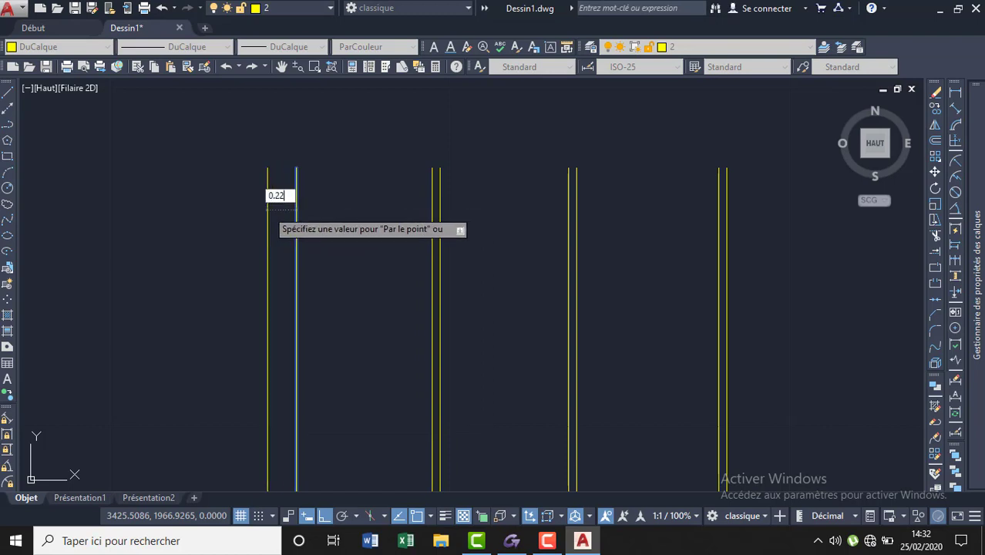
{"action": "key", "text": "Return"}
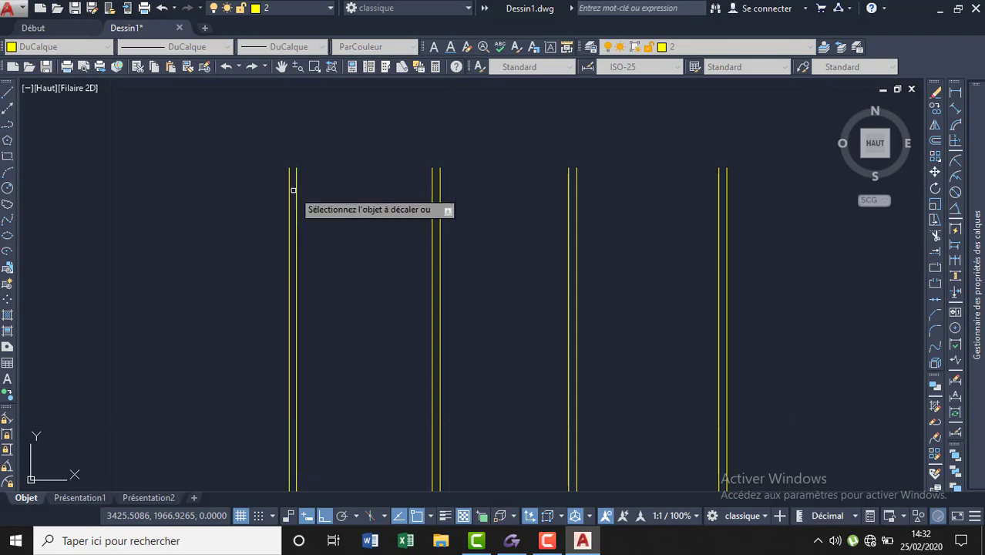
{"action": "left_click", "coordinate": [289, 197]}
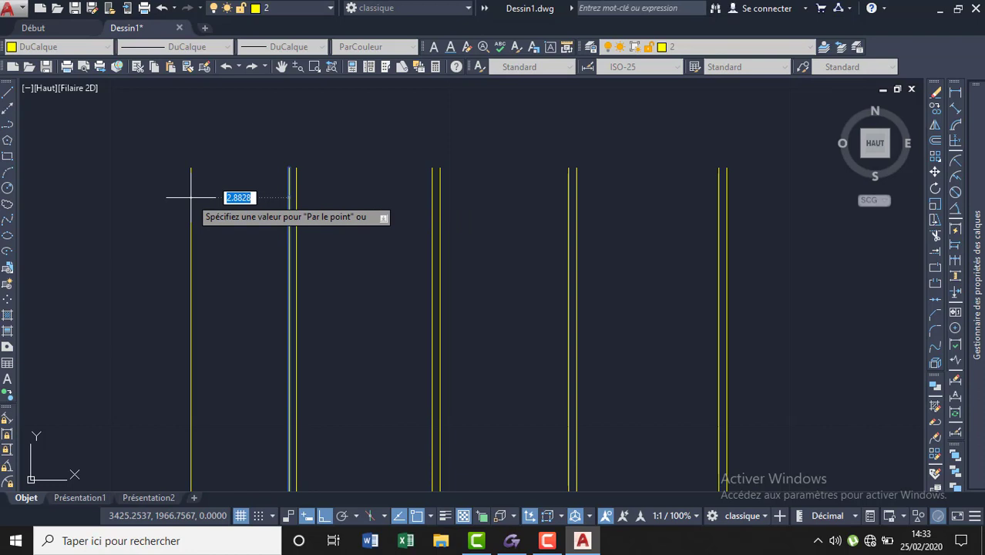
{"action": "type", "text": "3.70"}
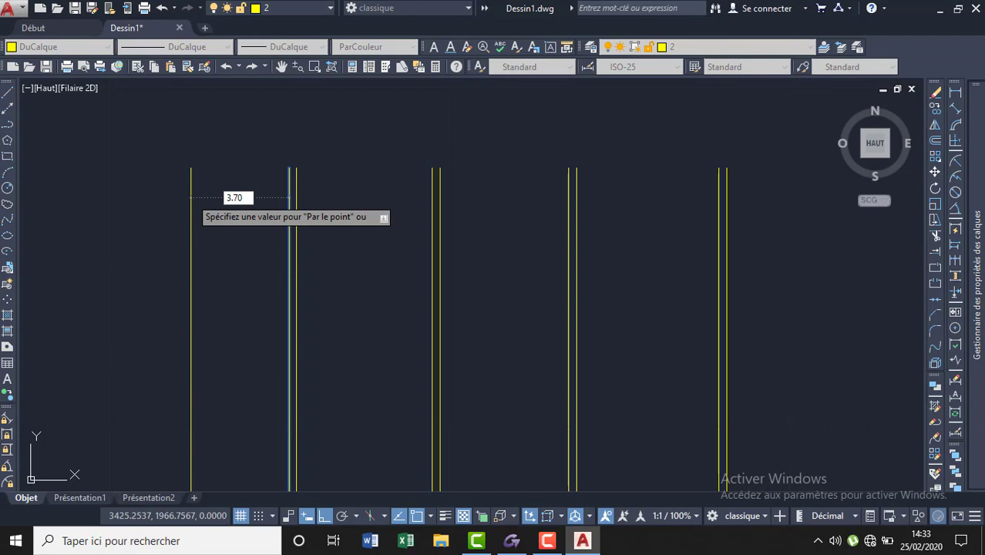
{"action": "key", "text": "Return"}
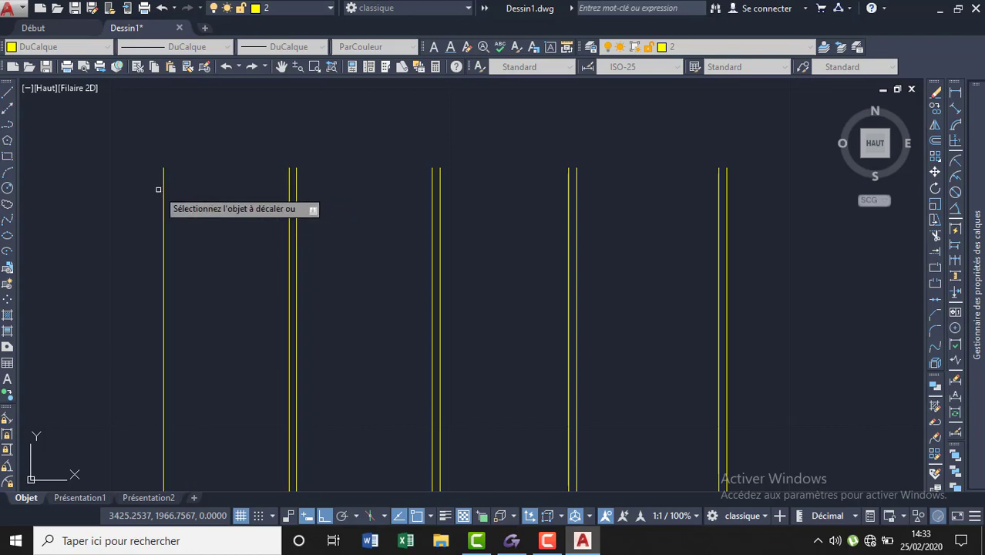
{"action": "left_click", "coordinate": [163, 179]}
{"action": "left_click", "coordinate": [151, 180]}
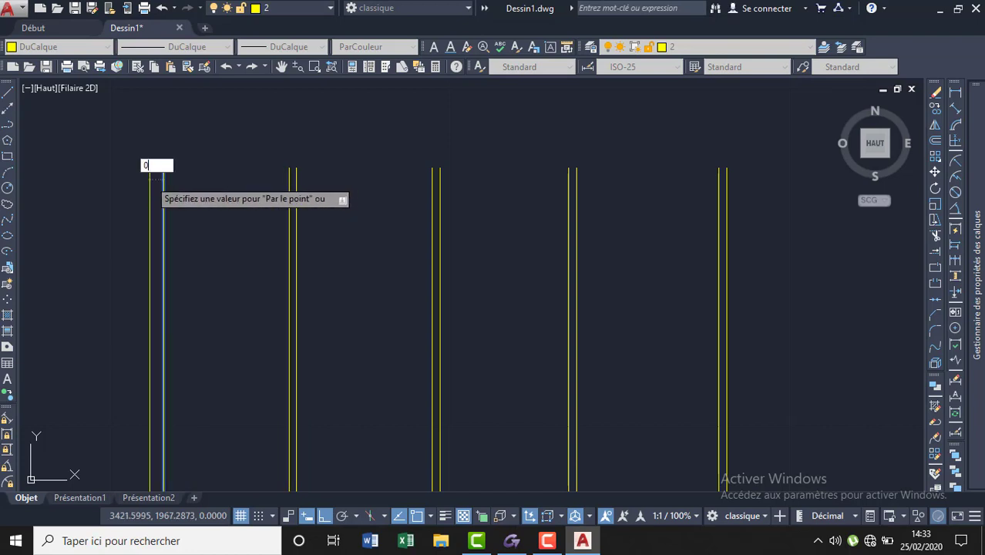
{"action": "key", "text": "Return"}
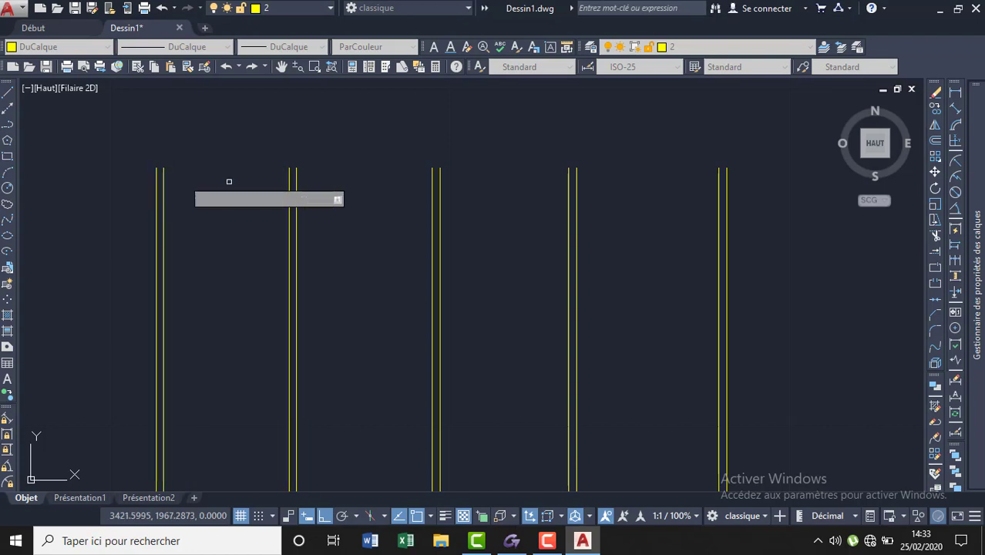
{"action": "key", "text": "Escape"}
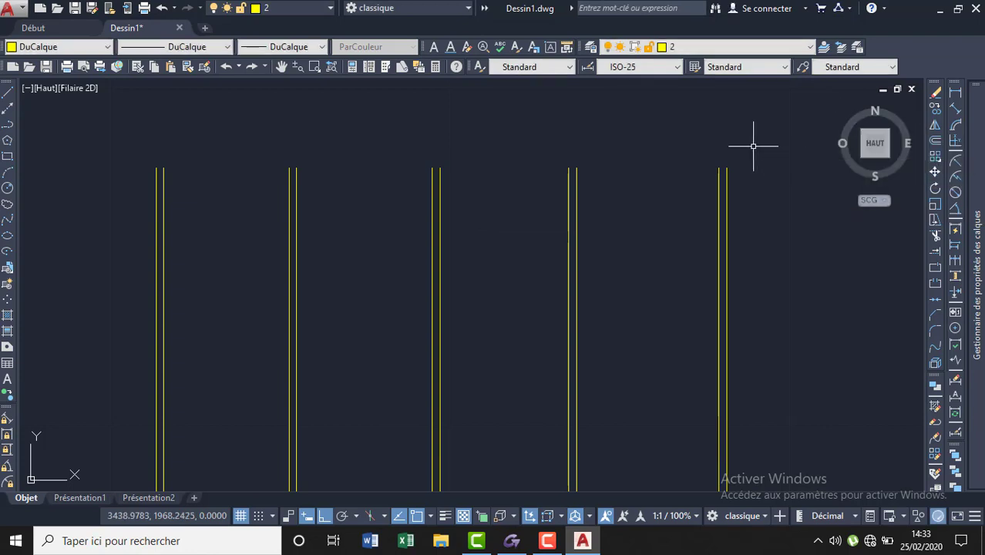
Step: Draw a horizontal top line from the right wall's top end to the leftmost wall
{"action": "type", "text": "l"}
{"action": "key", "text": "Return"}
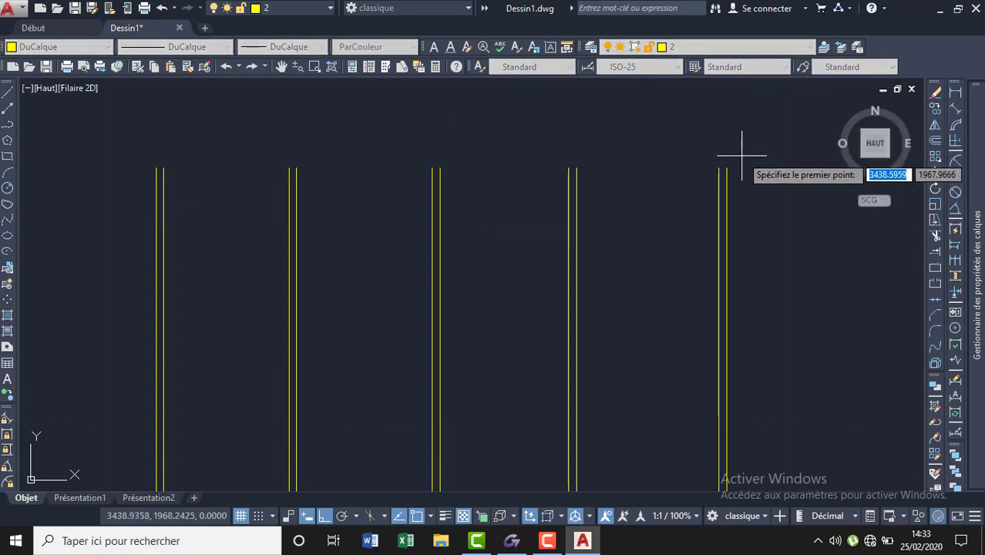
{"action": "left_click", "coordinate": [724, 168]}
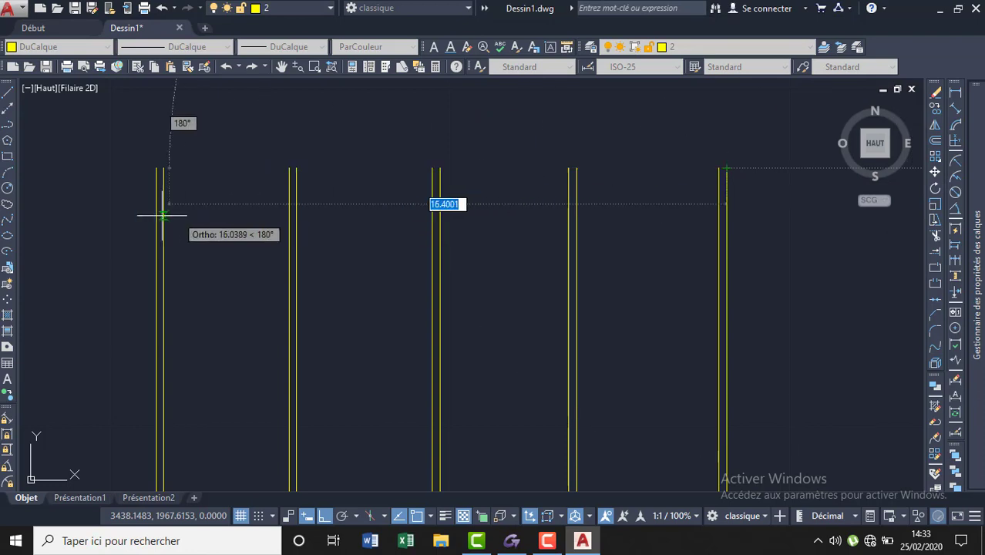
{"action": "left_click", "coordinate": [156, 167]}
{"action": "key", "text": "Escape"}
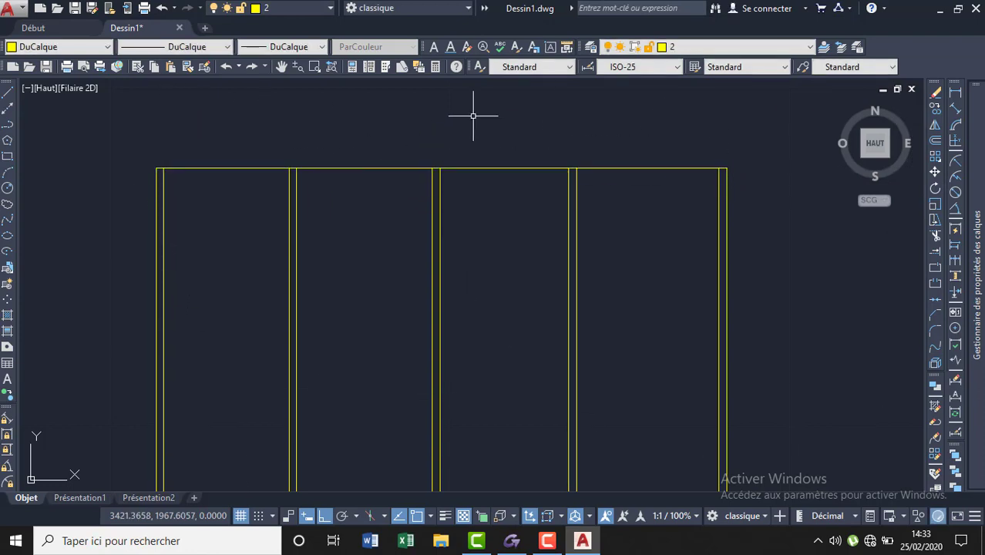
Step: Offset the top line down by 0.22, then a 4.x room depth plus its thickness line
{"action": "type", "text": "dc"}
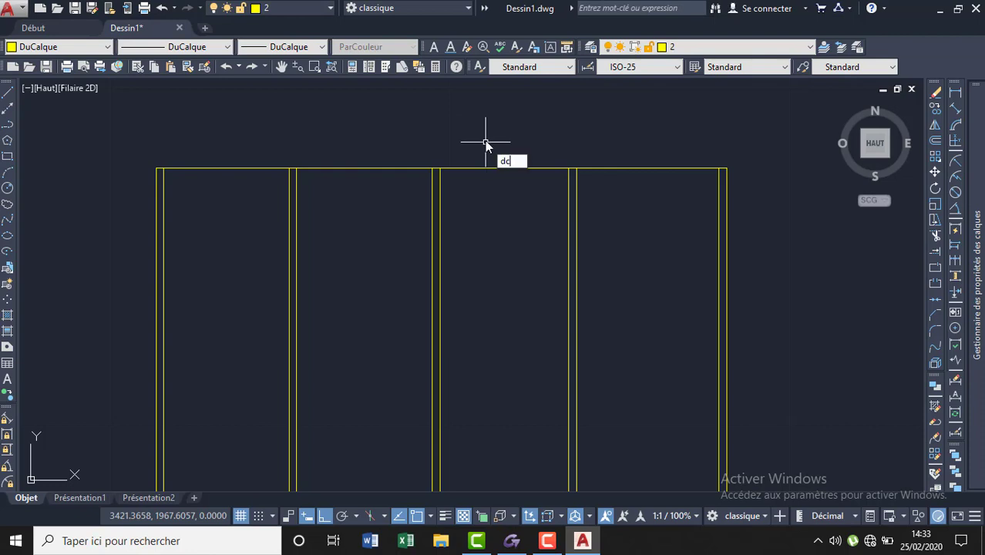
{"action": "key", "text": "Return"}
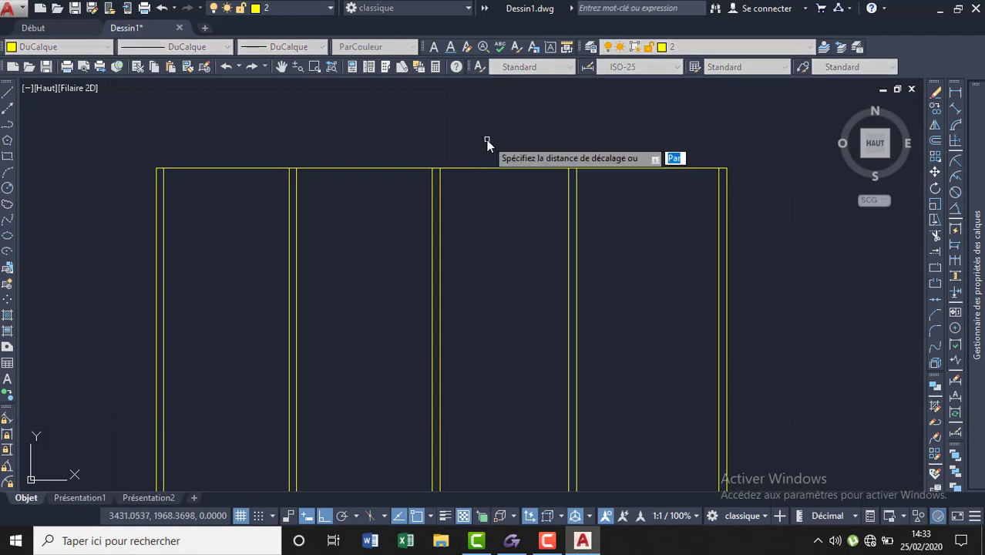
{"action": "key", "text": "Return"}
{"action": "left_click", "coordinate": [493, 167]}
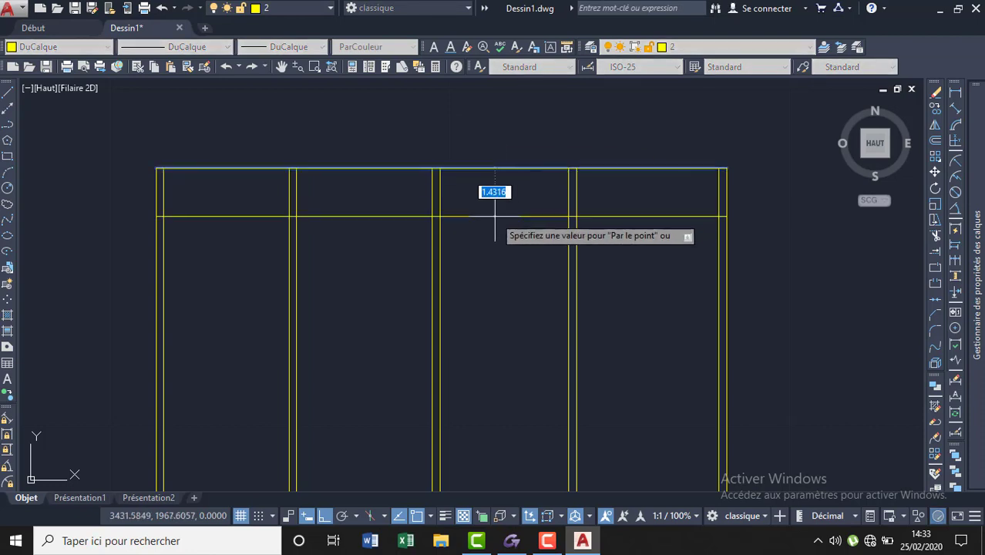
{"action": "type", "text": "0.22"}
{"action": "key", "text": "Return"}
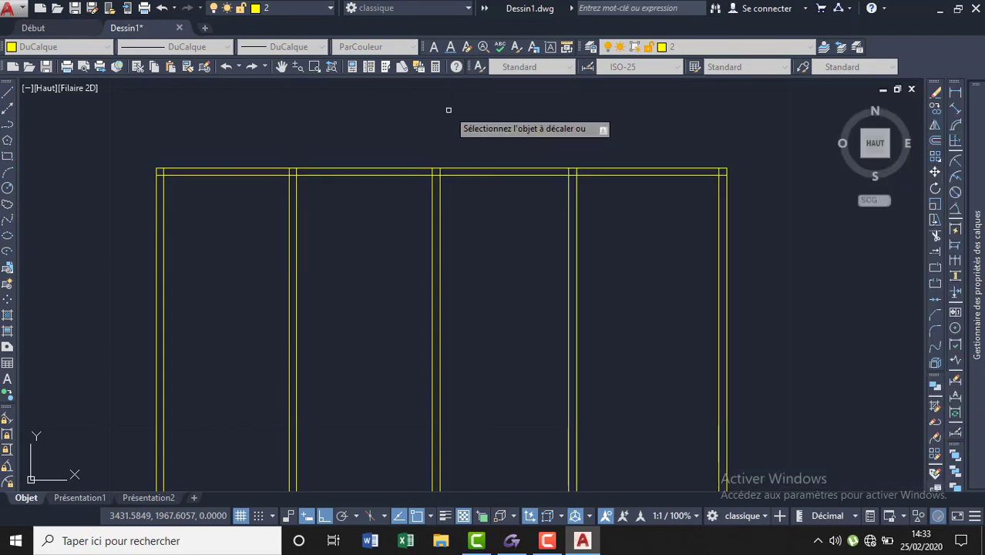
{"action": "left_click", "coordinate": [621, 177]}
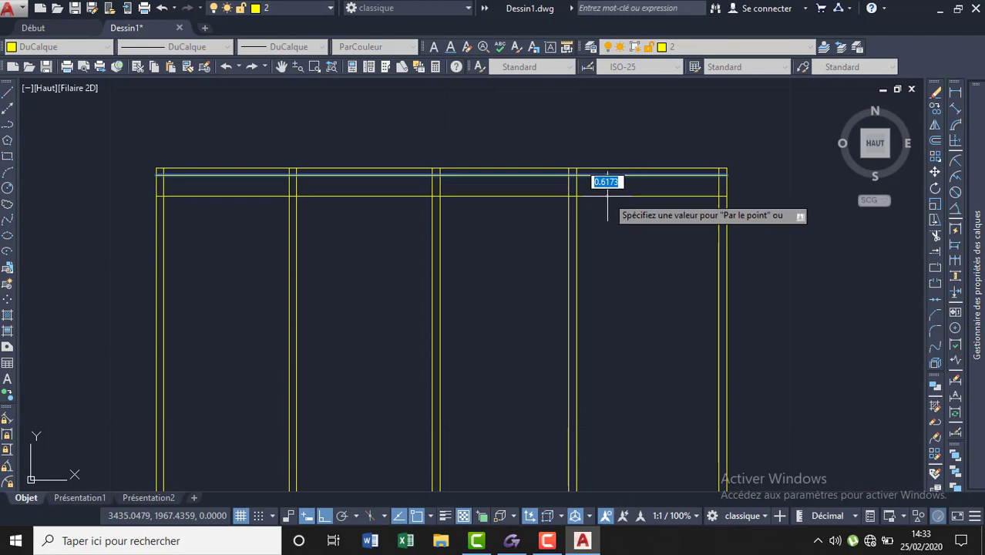
{"action": "type", "text": "4"}
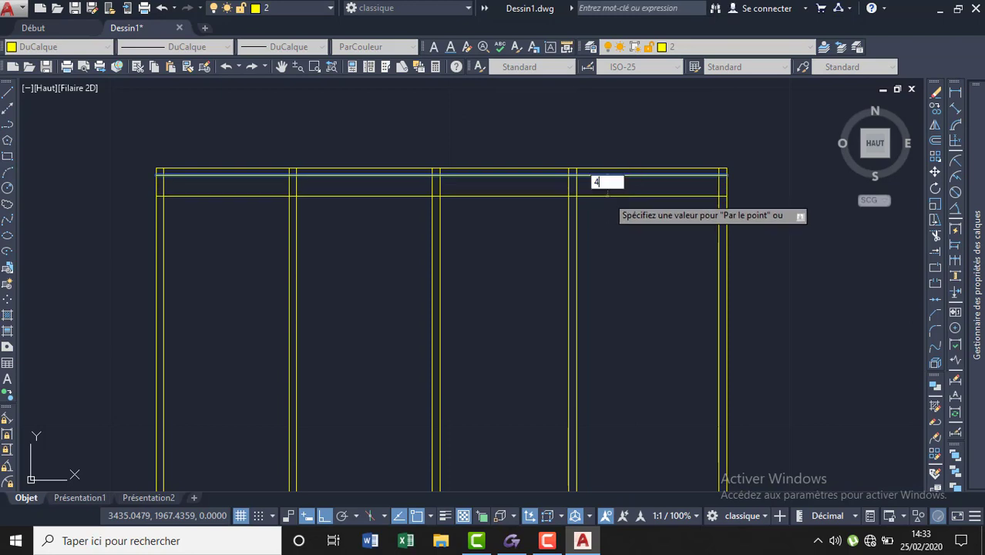
{"action": "type", "text": ".20"}
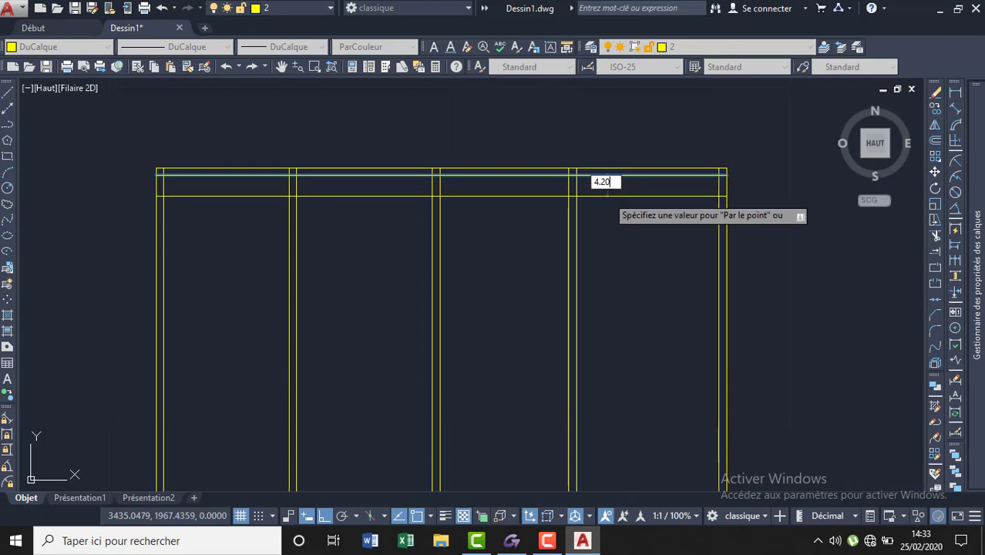
{"action": "key", "text": "Return"}
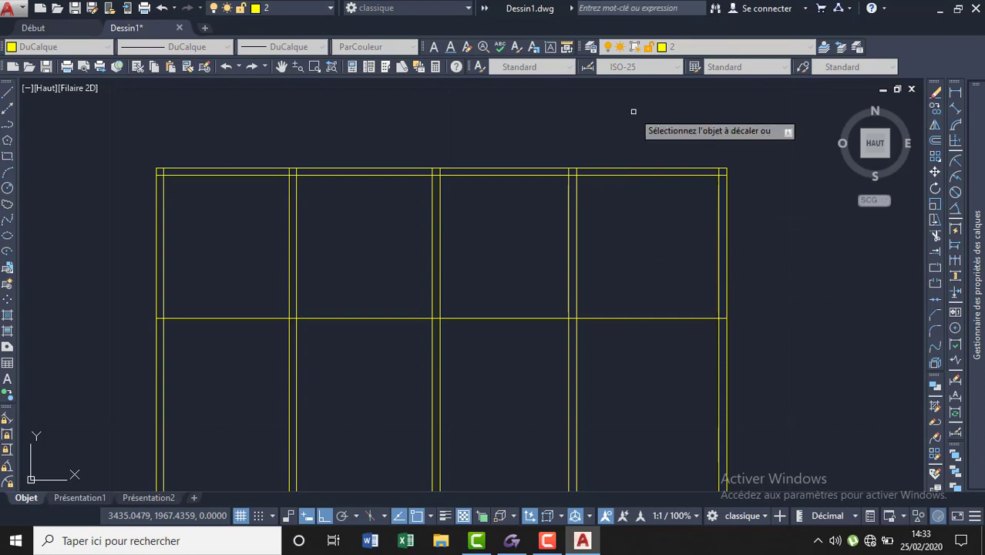
{"action": "scroll", "coordinate": [632, 109], "scroll_direction": "down", "scroll_amount": 2}
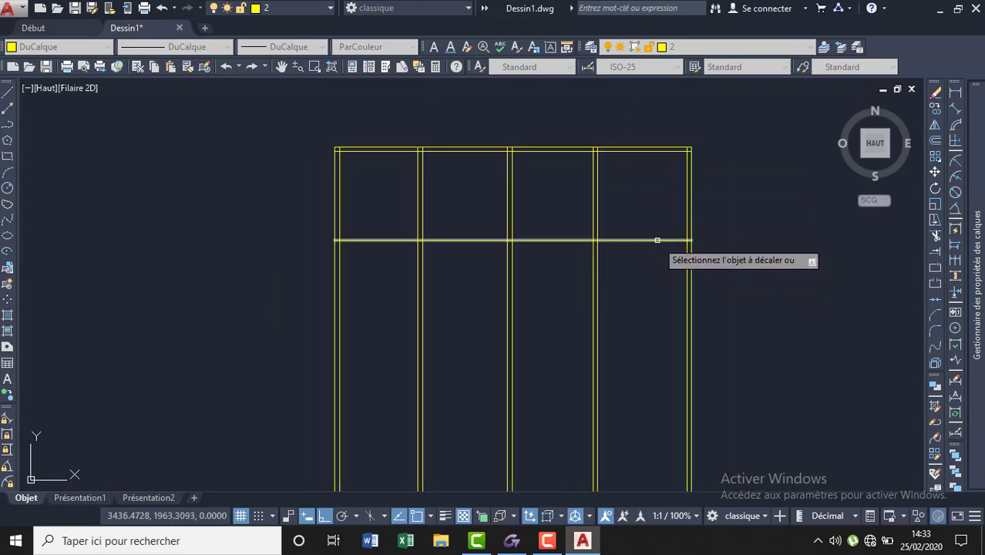
{"action": "left_click", "coordinate": [656, 241]}
{"action": "type", "text": "0.22"}
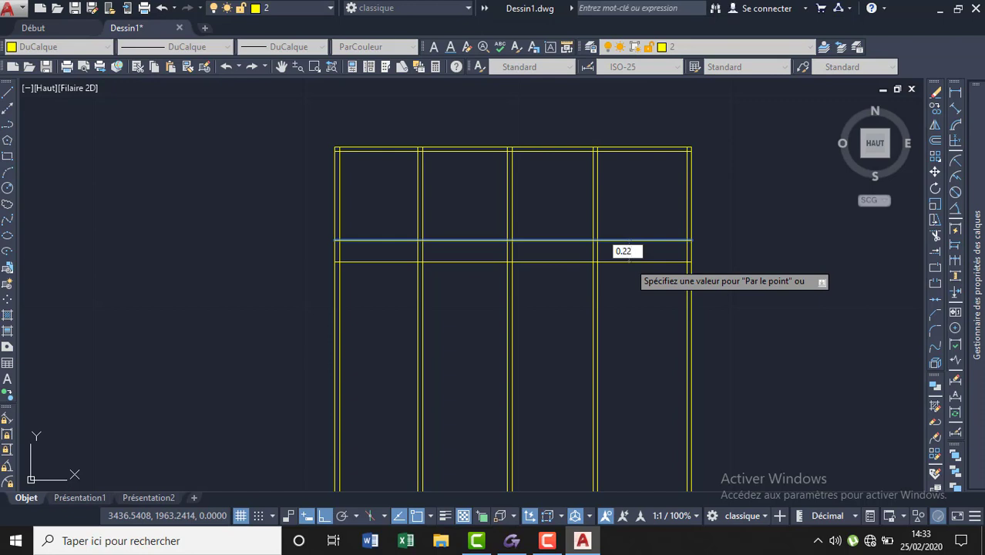
{"action": "left_click", "coordinate": [628, 261]}
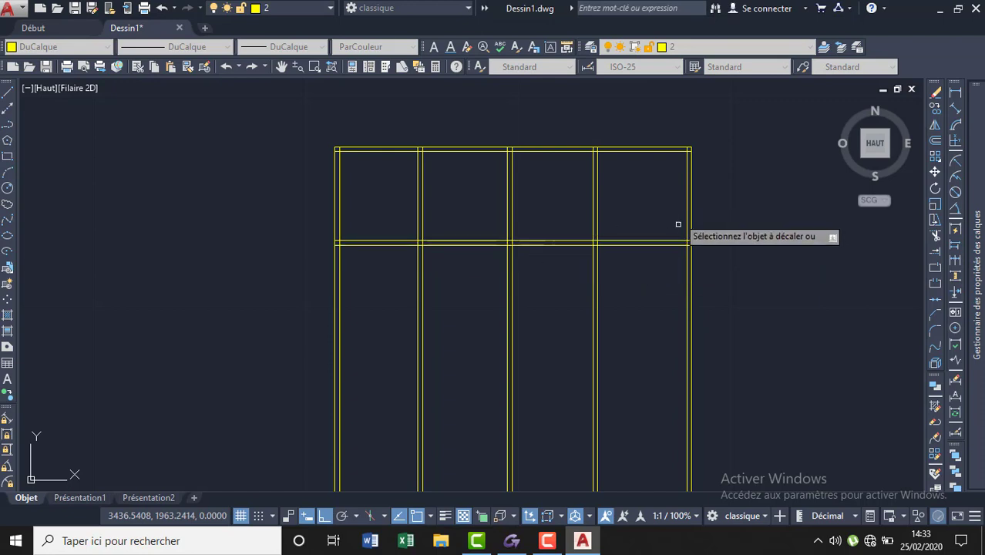
Step: Offset a horizontal wall line 5 units down for the next row and add its thickness line
{"action": "scroll", "coordinate": [678, 235], "scroll_direction": "up", "scroll_amount": 2}
{"action": "left_click", "coordinate": [678, 247]}
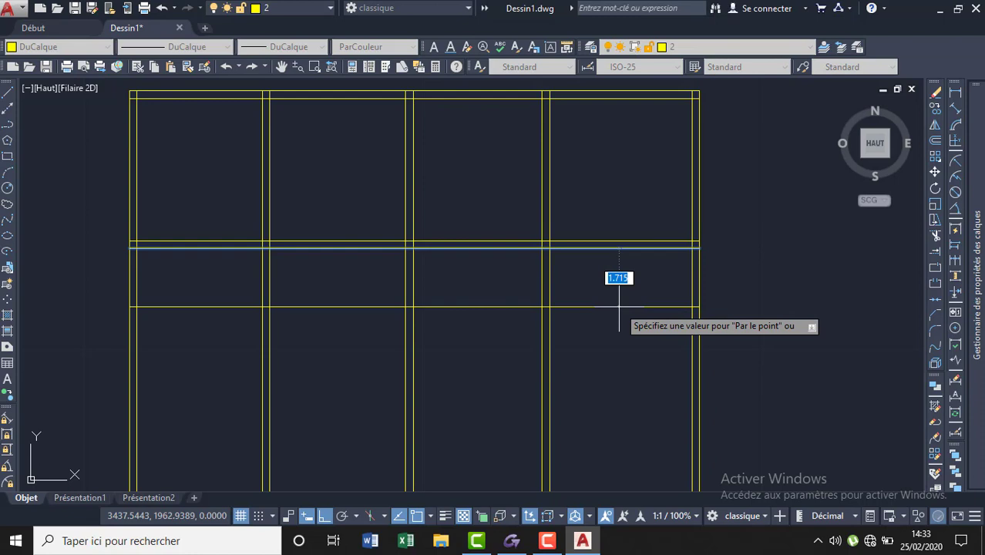
{"action": "type", "text": "5.40"}
{"action": "key", "text": "Return"}
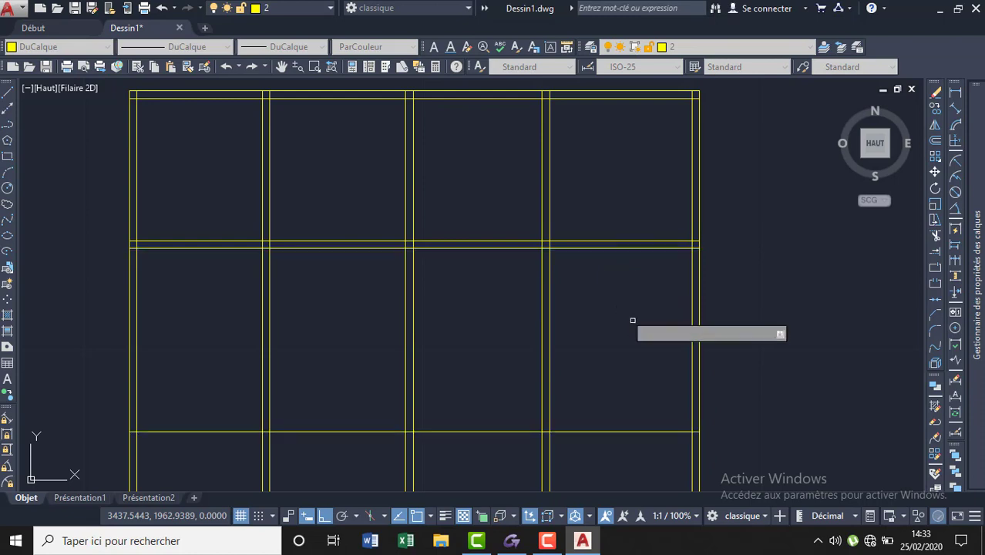
{"action": "left_click", "coordinate": [633, 431]}
{"action": "type", "text": "0.22"}
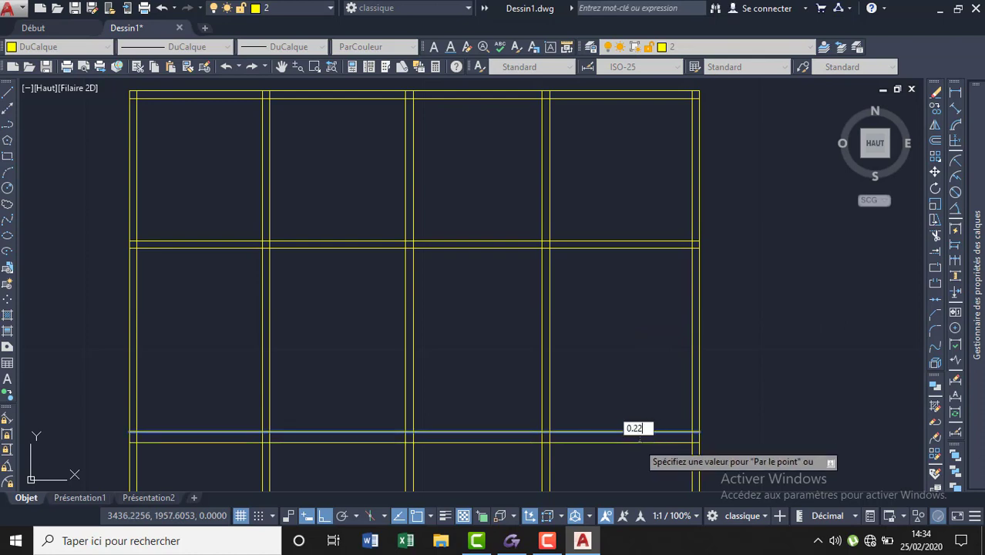
{"action": "left_click", "coordinate": [637, 441]}
{"action": "scroll", "coordinate": [564, 198], "scroll_direction": "down", "scroll_amount": 4}
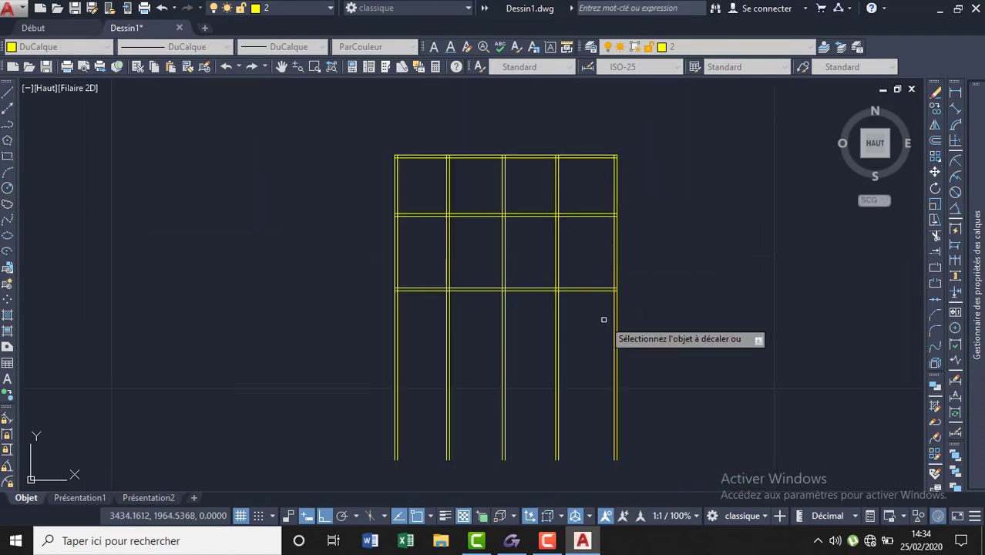
Step: Offset the lower horizontal wall line 5.80 down, then add a 0.22 wall-thickness copy
{"action": "scroll", "coordinate": [589, 300], "scroll_direction": "up", "scroll_amount": 4}
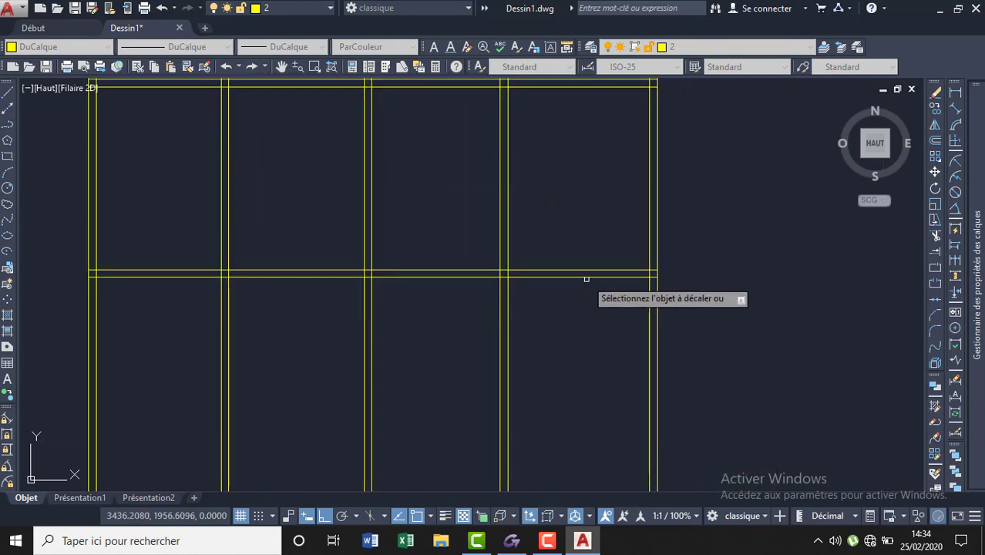
{"action": "left_click", "coordinate": [586, 276]}
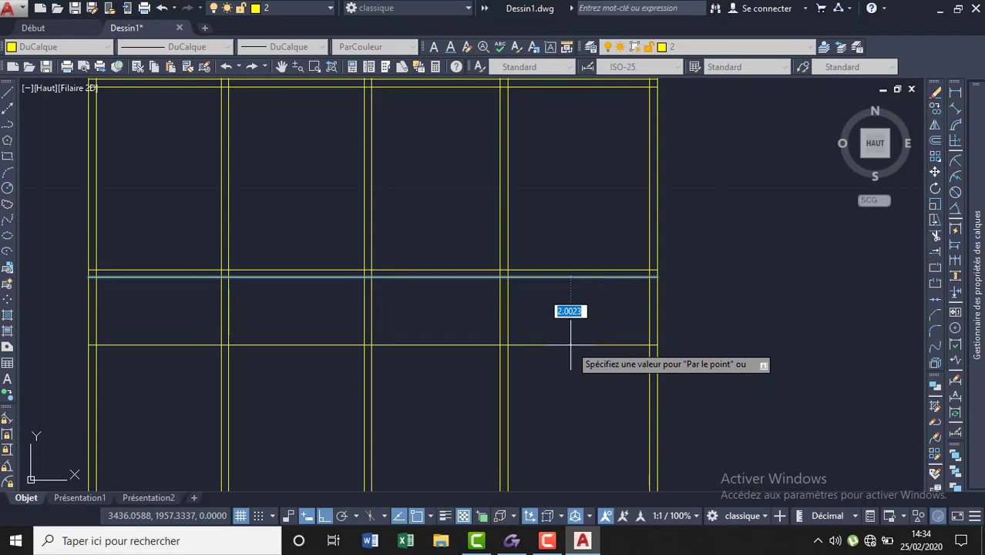
{"action": "type", "text": "5.80"}
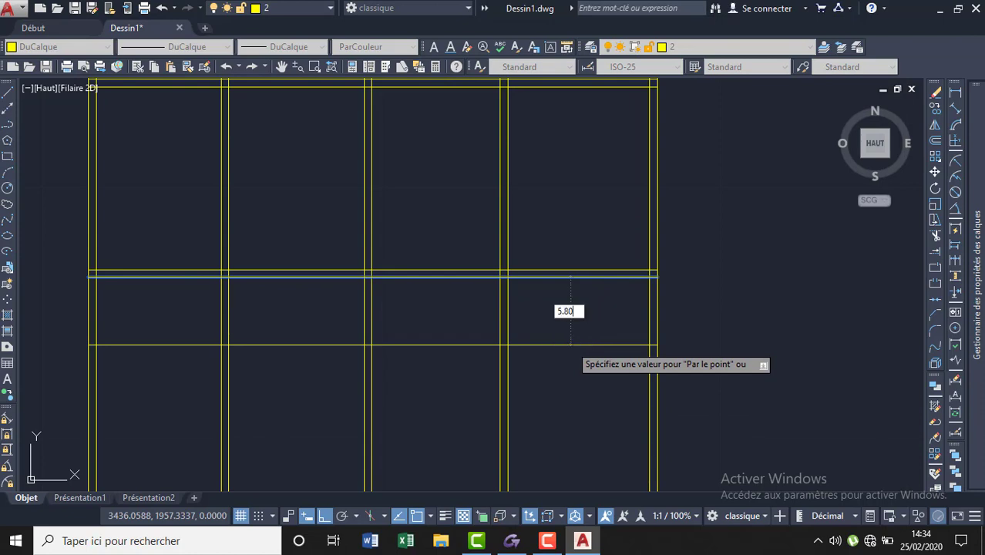
{"action": "key", "text": "Return"}
{"action": "scroll", "coordinate": [633, 255], "scroll_direction": "down", "scroll_amount": 2}
{"action": "scroll", "coordinate": [624, 223], "scroll_direction": "down", "scroll_amount": 2}
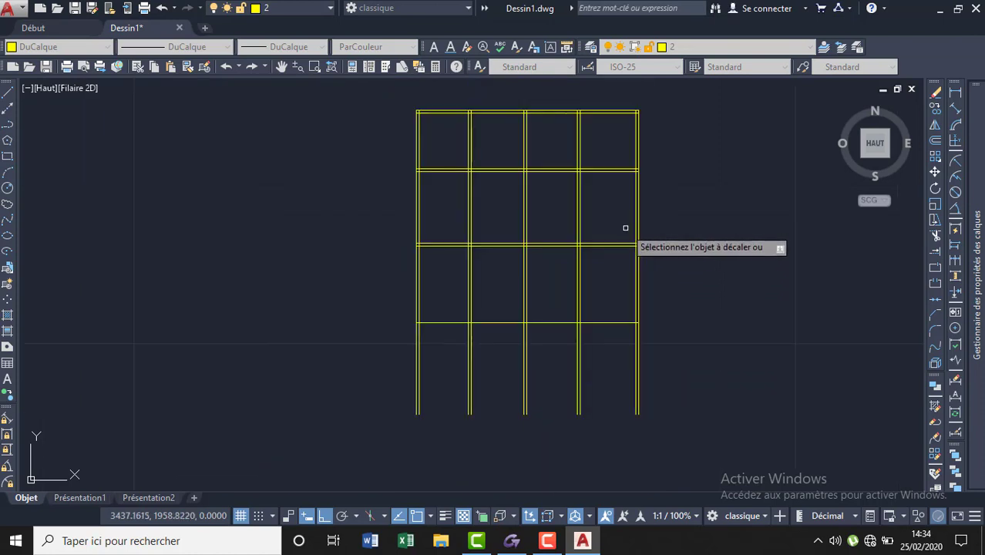
{"action": "left_click", "coordinate": [609, 323]}
{"action": "type", "text": "0.22"}
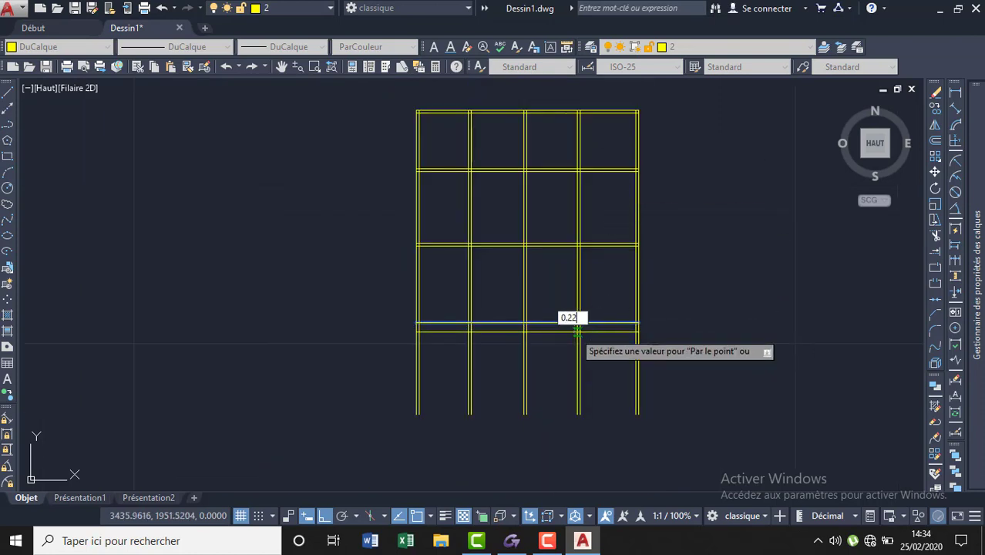
{"action": "key", "text": "Return"}
Step: Offset the lower horizontal line once more using an entered distance starting with 1
{"action": "scroll", "coordinate": [647, 331], "scroll_direction": "up", "scroll_amount": 3}
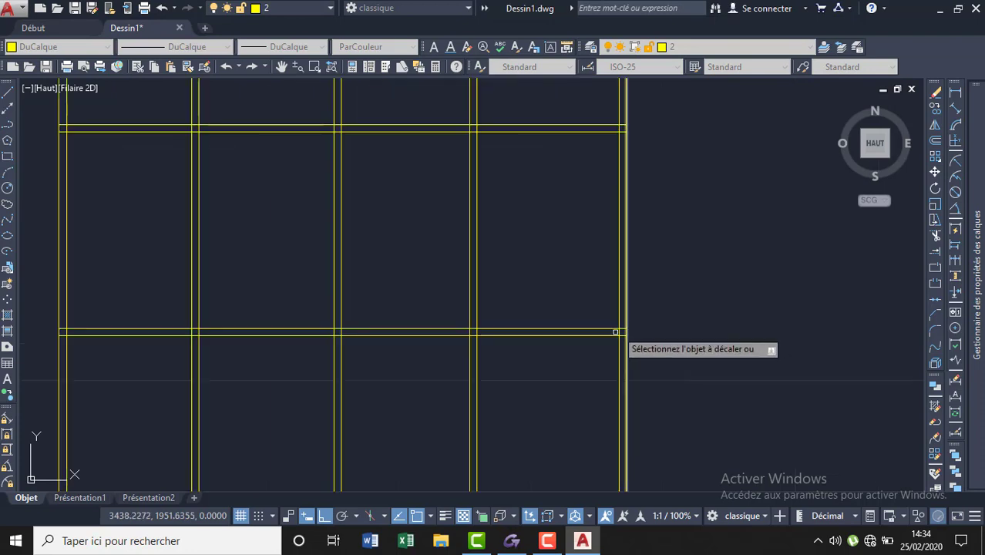
{"action": "left_click", "coordinate": [599, 334]}
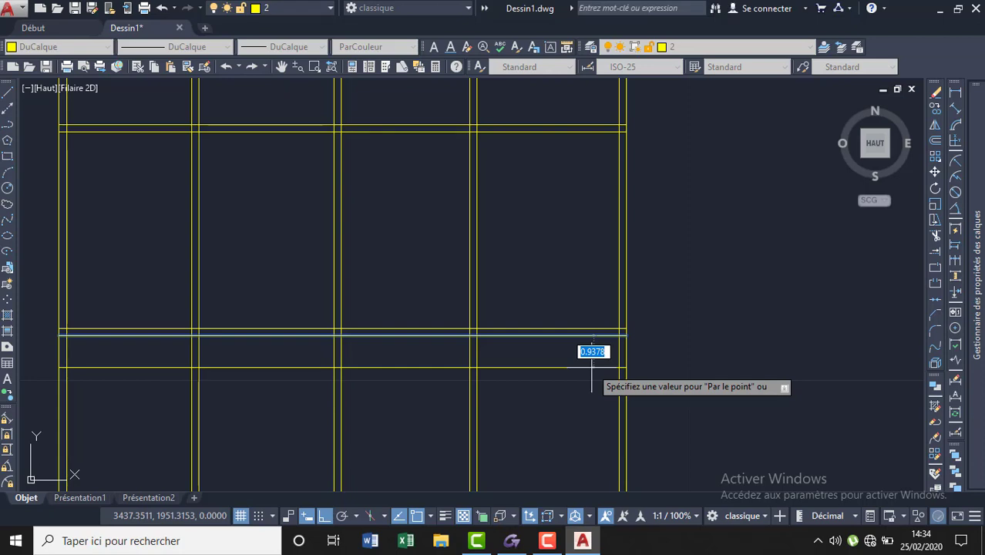
{"action": "type", "text": "1"}
{"action": "key", "text": "Return"}
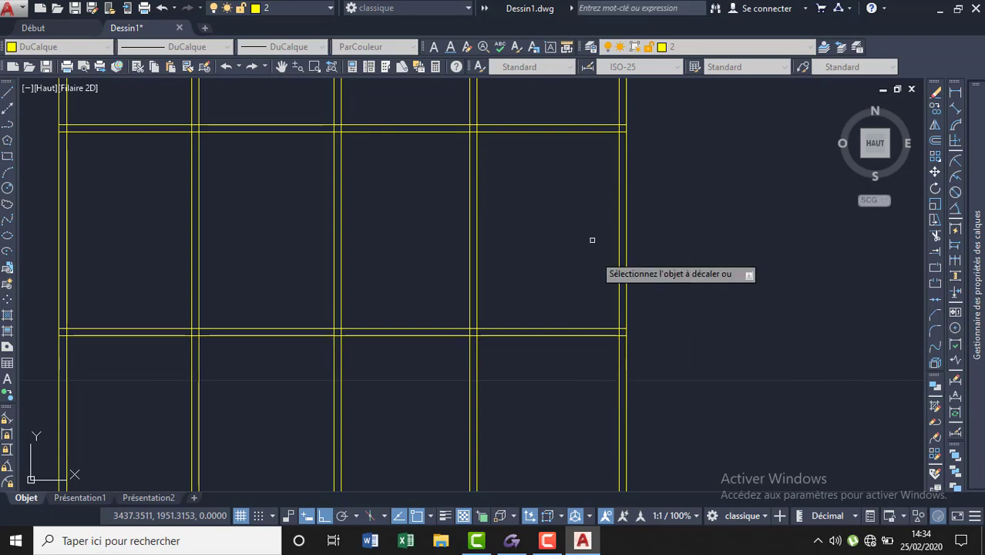
{"action": "scroll", "coordinate": [599, 209], "scroll_direction": "down", "scroll_amount": 4}
Step: Offset the lowest horizontal wall line down 1.5, then offset that copy 0.22 to double it
{"action": "scroll", "coordinate": [586, 308], "scroll_direction": "up", "scroll_amount": 5}
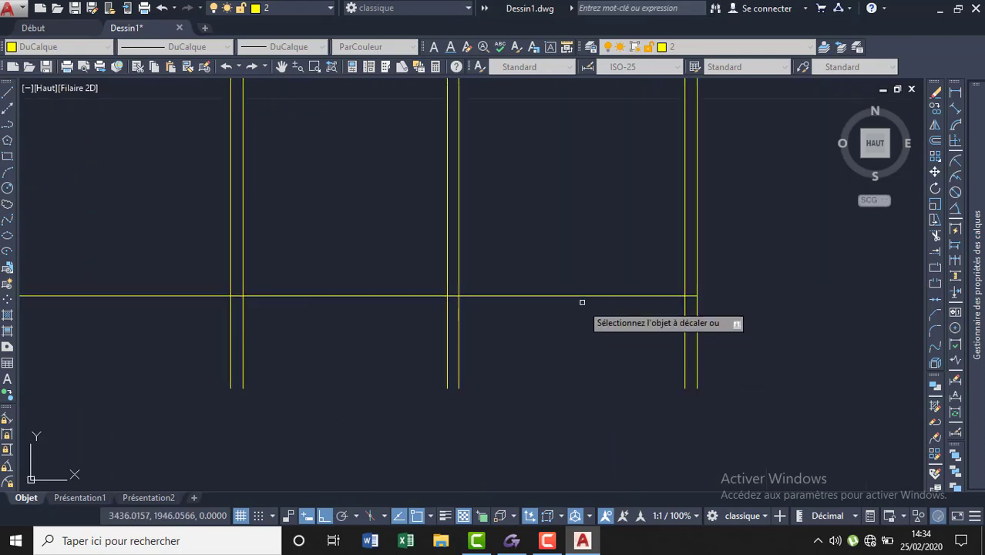
{"action": "left_click", "coordinate": [559, 296]}
{"action": "type", "text": "0.22"}
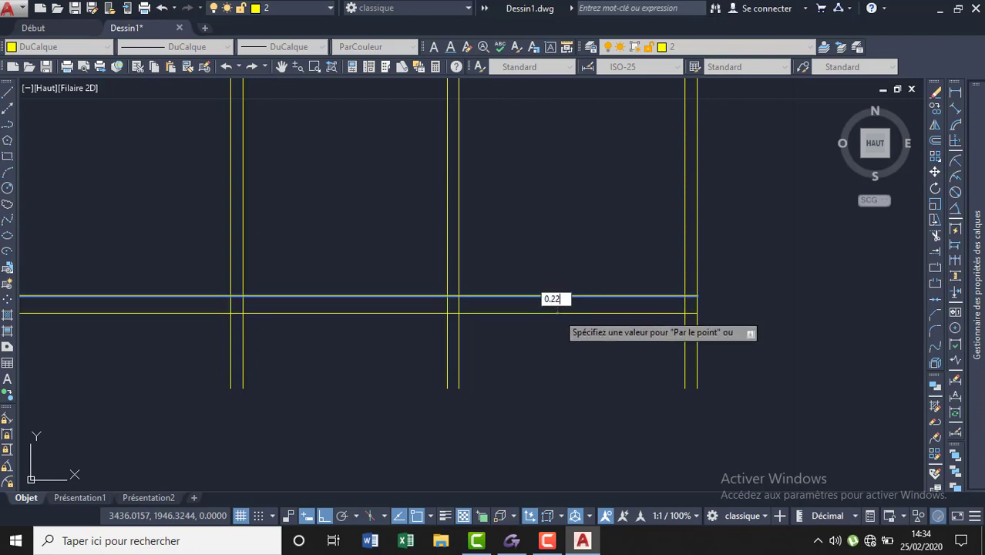
{"action": "left_click", "coordinate": [556, 310]}
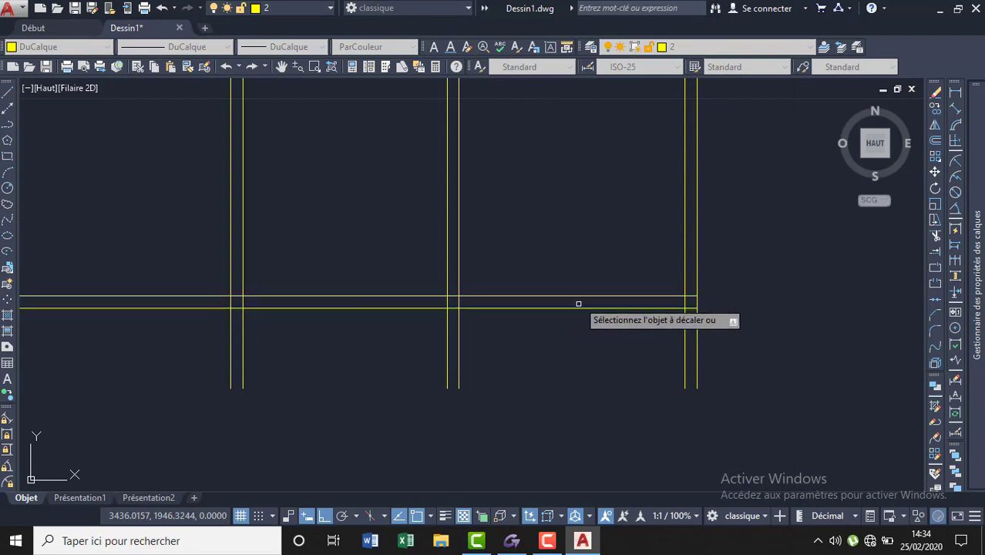
{"action": "left_click", "coordinate": [581, 308]}
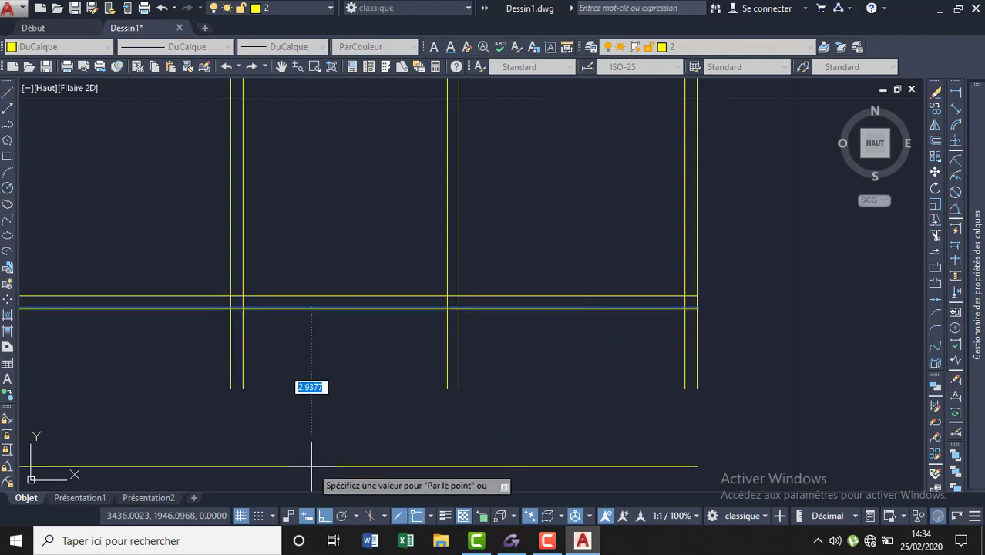
{"action": "type", "text": "1."}
{"action": "type", "text": "50"}
{"action": "key", "text": "Return"}
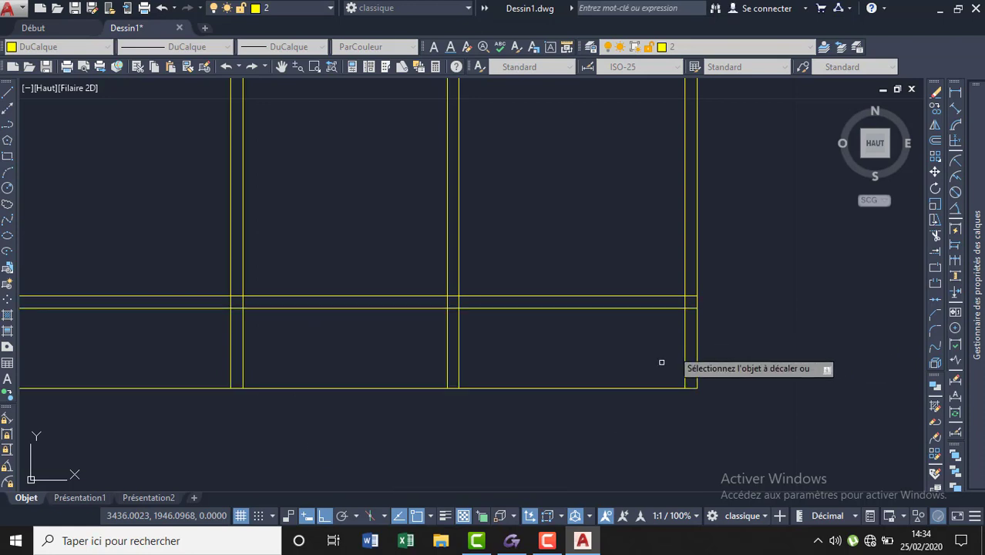
{"action": "left_click", "coordinate": [641, 386]}
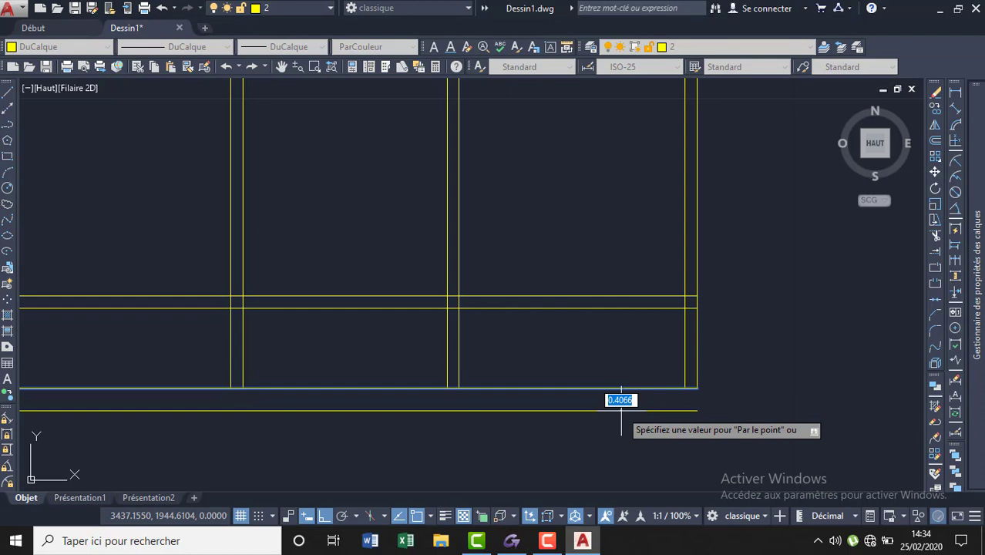
{"action": "left_click", "coordinate": [621, 410]}
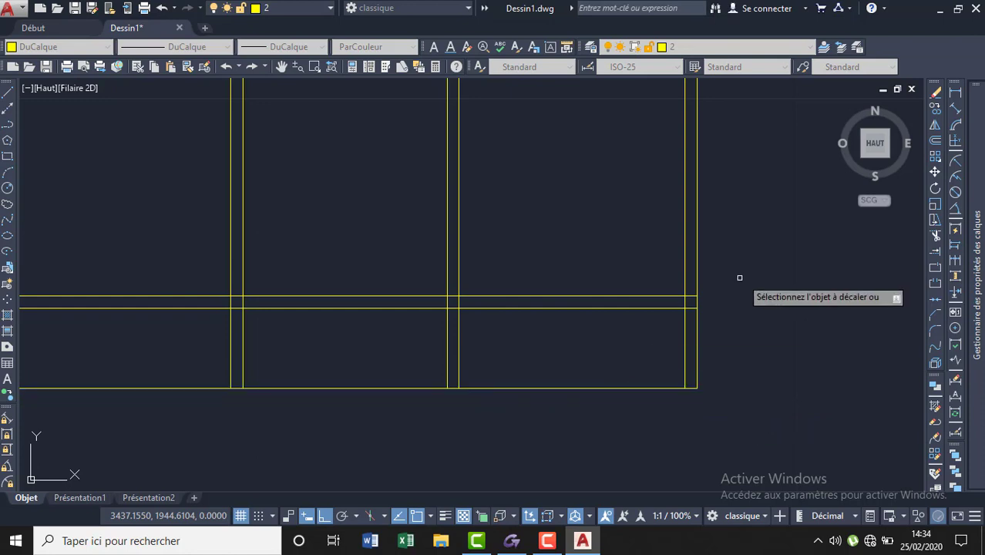
{"action": "left_click", "coordinate": [509, 387]}
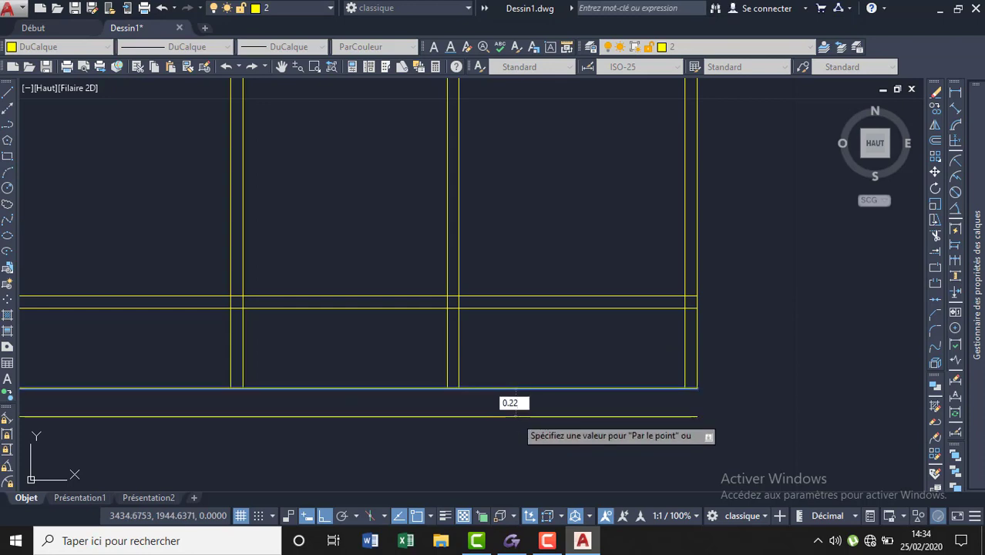
{"action": "left_click", "coordinate": [513, 400]}
{"action": "key", "text": "Escape"}
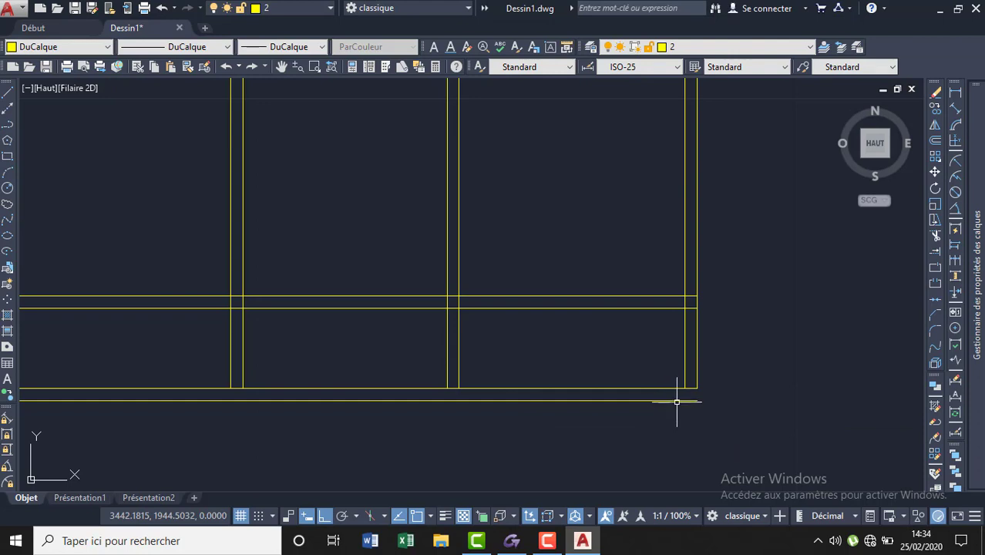
Step: Use PROLONGE with crossing selections to extend the vertical wall lines to the new bottom line
{"action": "left_click", "coordinate": [677, 401]}
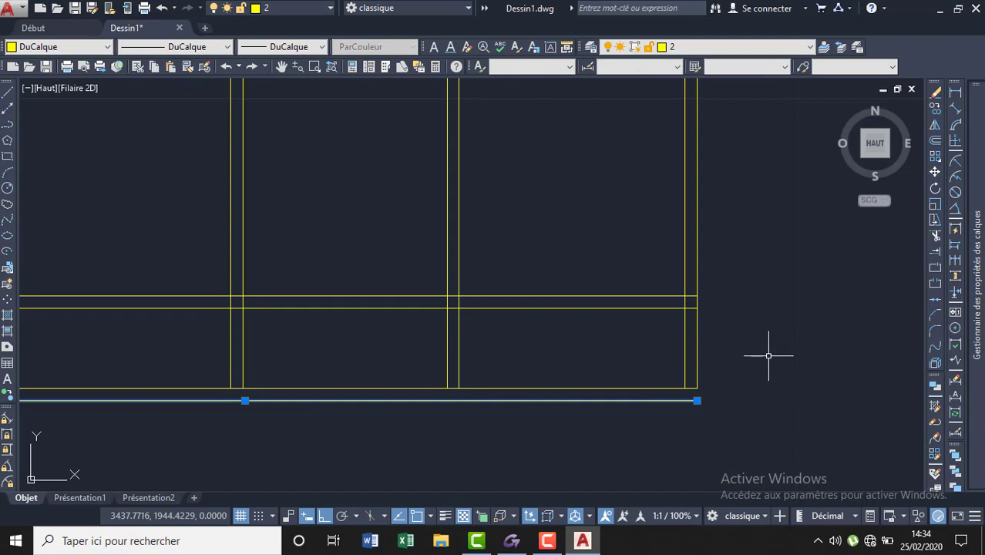
{"action": "type", "text": "PR"}
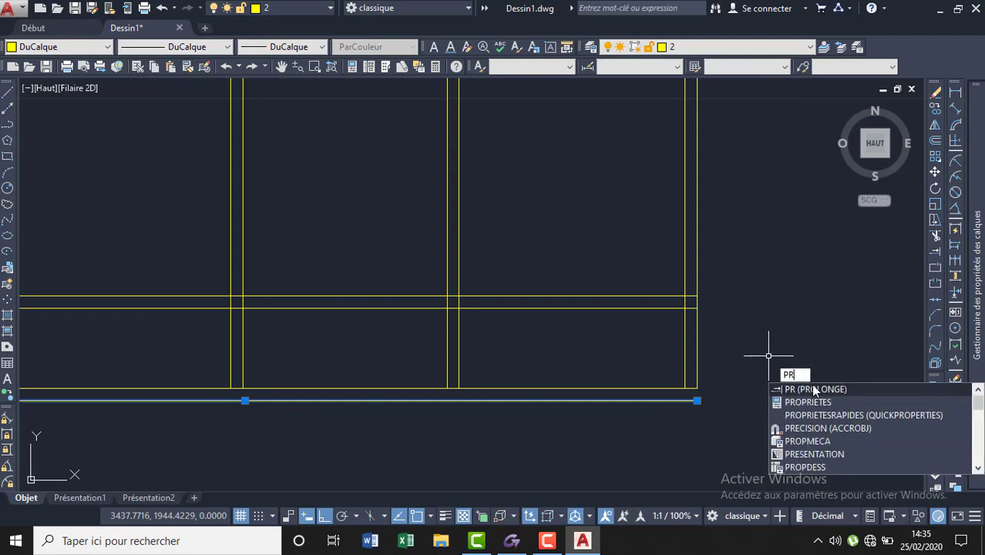
{"action": "left_click", "coordinate": [813, 391]}
{"action": "left_click", "coordinate": [749, 352]}
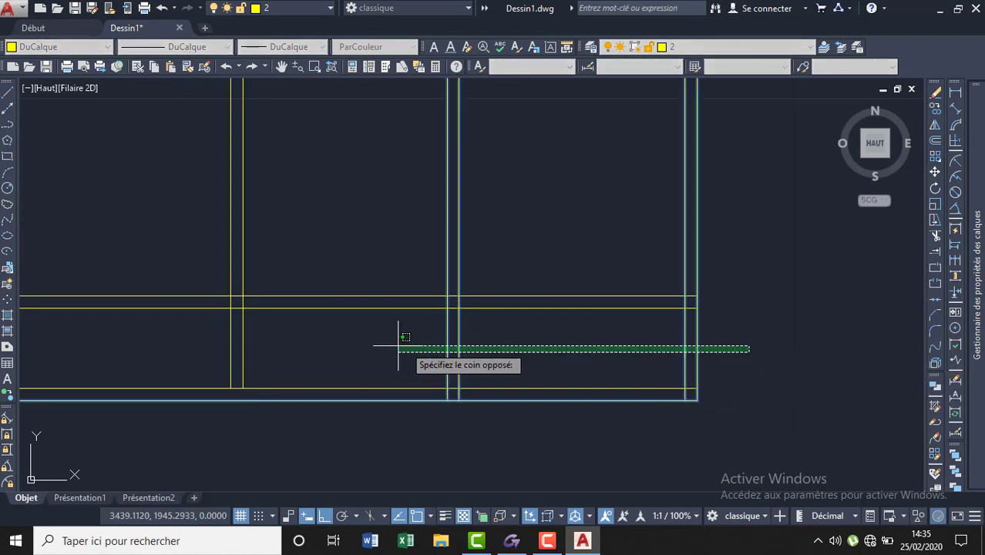
{"action": "left_click", "coordinate": [161, 336]}
{"action": "scroll", "coordinate": [674, 308], "scroll_direction": "down", "scroll_amount": 3}
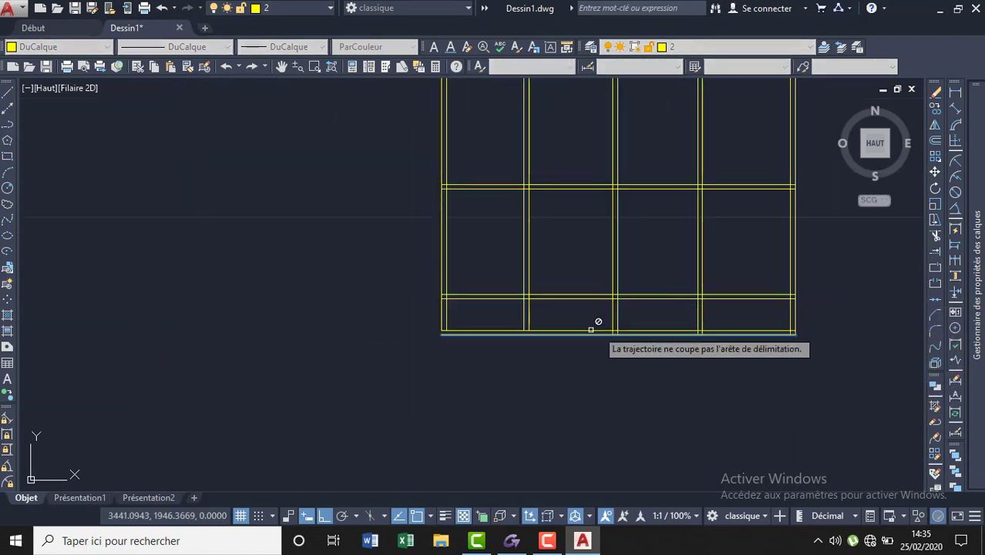
{"action": "left_click", "coordinate": [406, 314]}
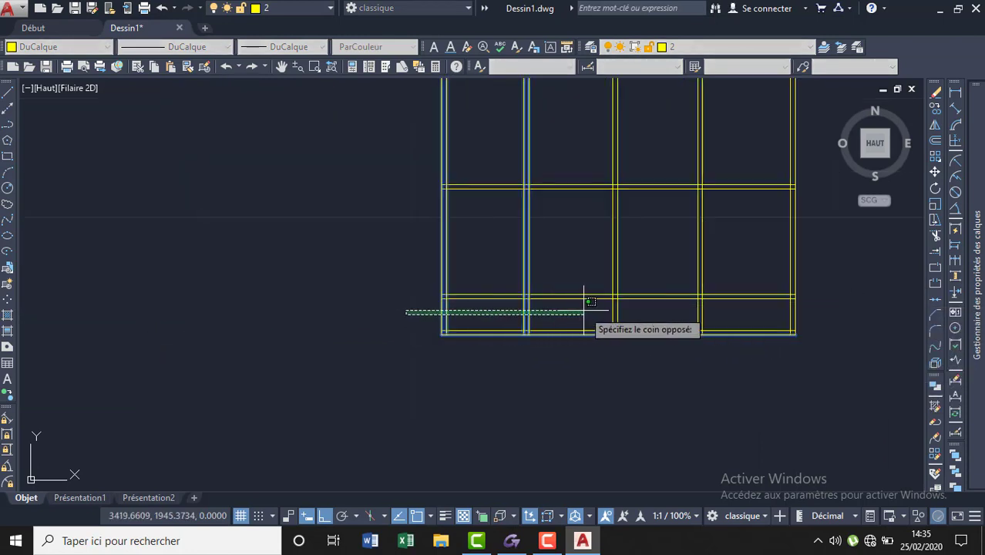
{"action": "left_click", "coordinate": [617, 305]}
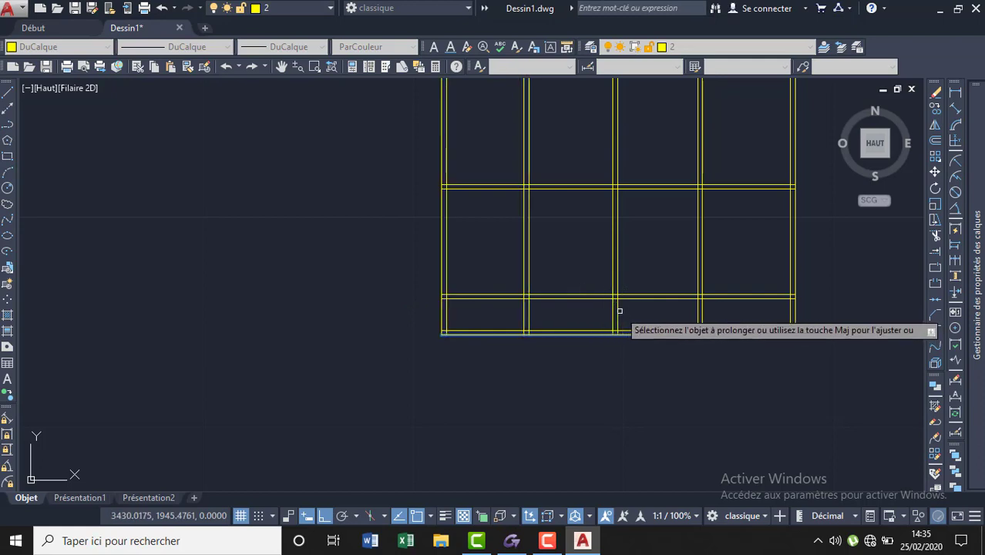
{"action": "key", "text": "Escape"}
{"action": "scroll", "coordinate": [587, 365], "scroll_direction": "down", "scroll_amount": 2}
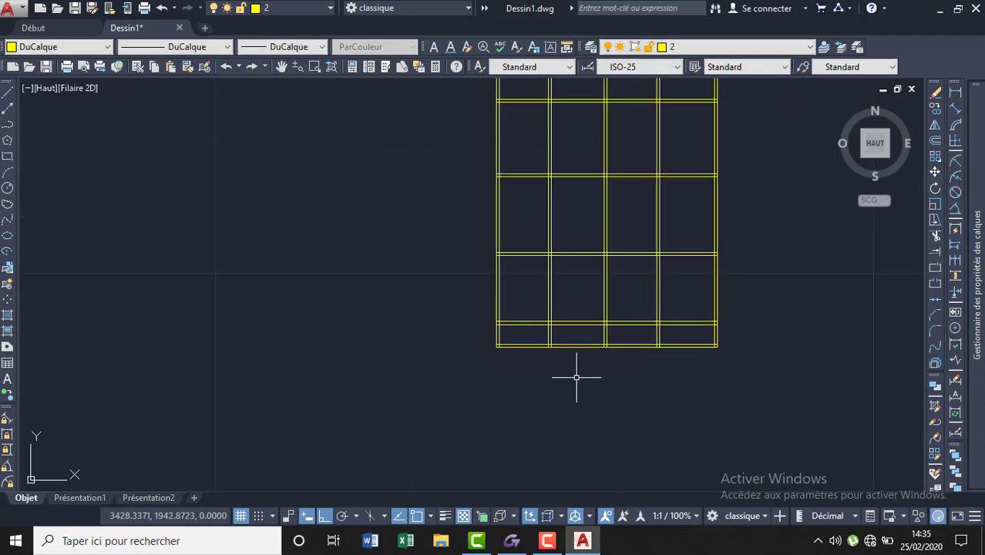
{"action": "scroll", "coordinate": [576, 373], "scroll_direction": "down", "scroll_amount": 2}
{"action": "scroll", "coordinate": [673, 164], "scroll_direction": "up", "scroll_amount": 2}
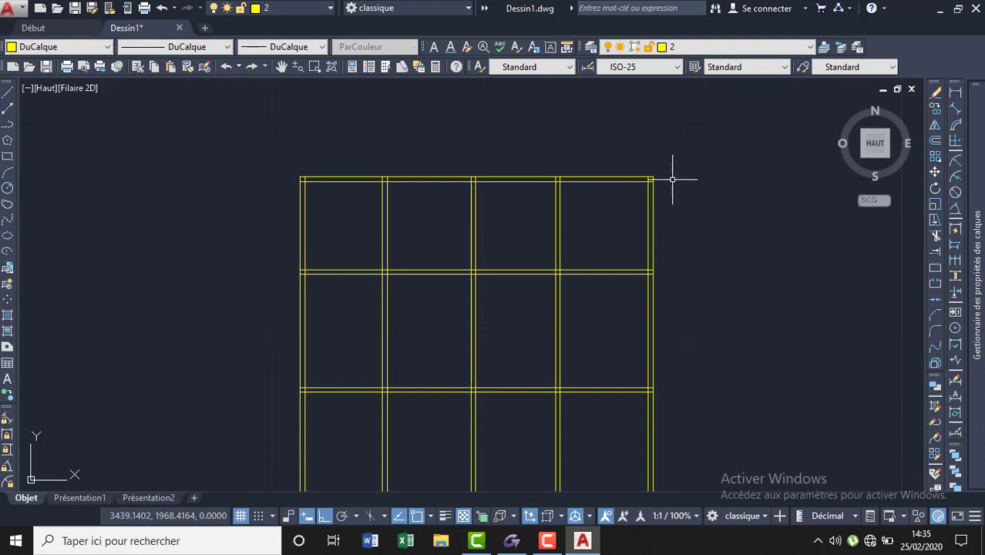
{"action": "scroll", "coordinate": [672, 168], "scroll_direction": "up", "scroll_amount": 1}
{"action": "scroll", "coordinate": [275, 168], "scroll_direction": "down", "scroll_amount": 2}
{"action": "scroll", "coordinate": [125, 178], "scroll_direction": "up", "scroll_amount": 2}
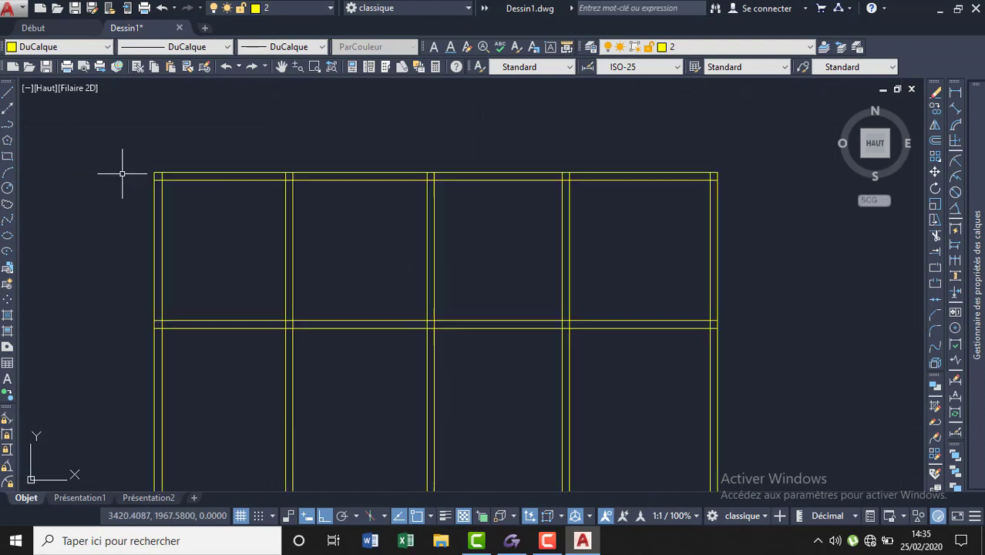
{"action": "scroll", "coordinate": [362, 108], "scroll_direction": "down", "scroll_amount": 2}
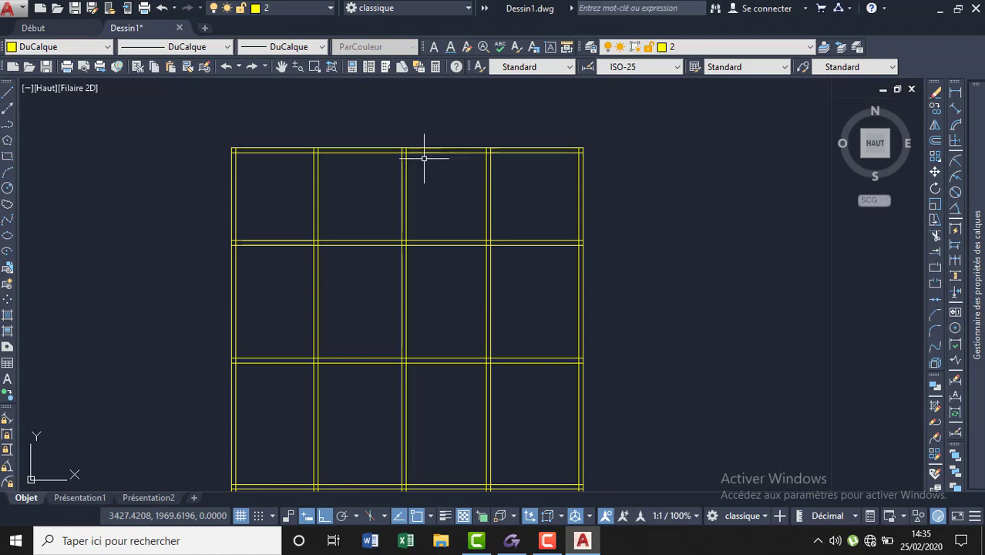
{"action": "left_click", "coordinate": [401, 167]}
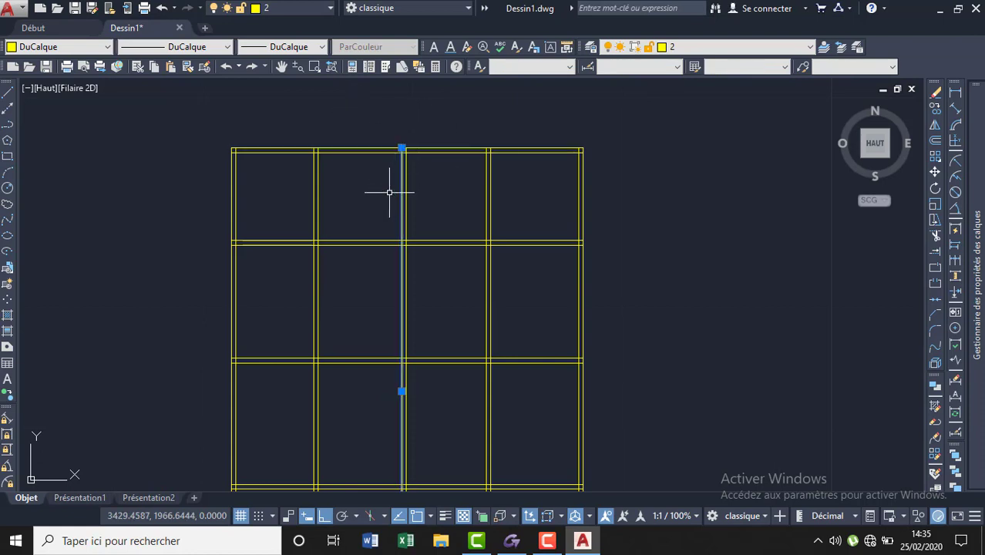
{"action": "left_click", "coordinate": [377, 237]}
{"action": "scroll", "coordinate": [380, 241], "scroll_direction": "up", "scroll_amount": 2}
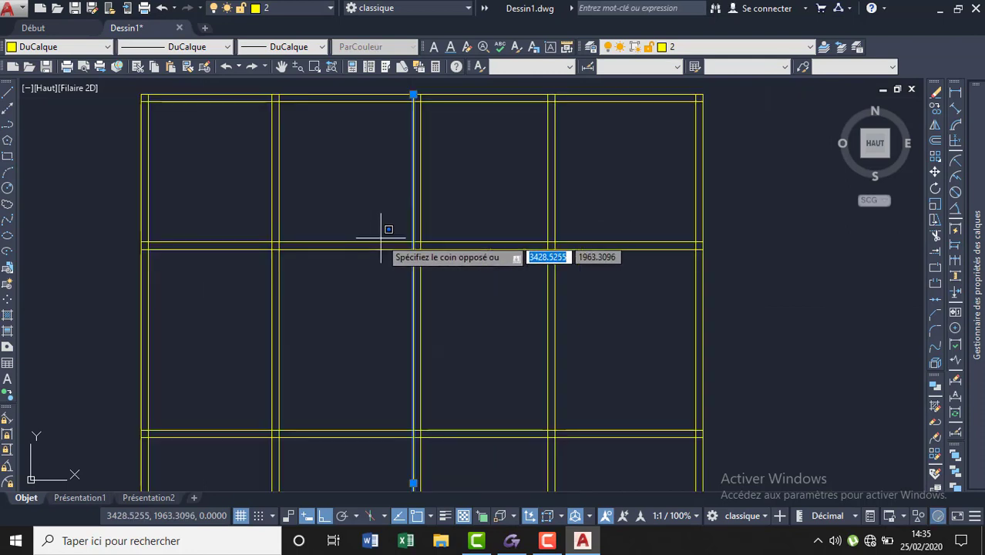
{"action": "left_click", "coordinate": [380, 241]}
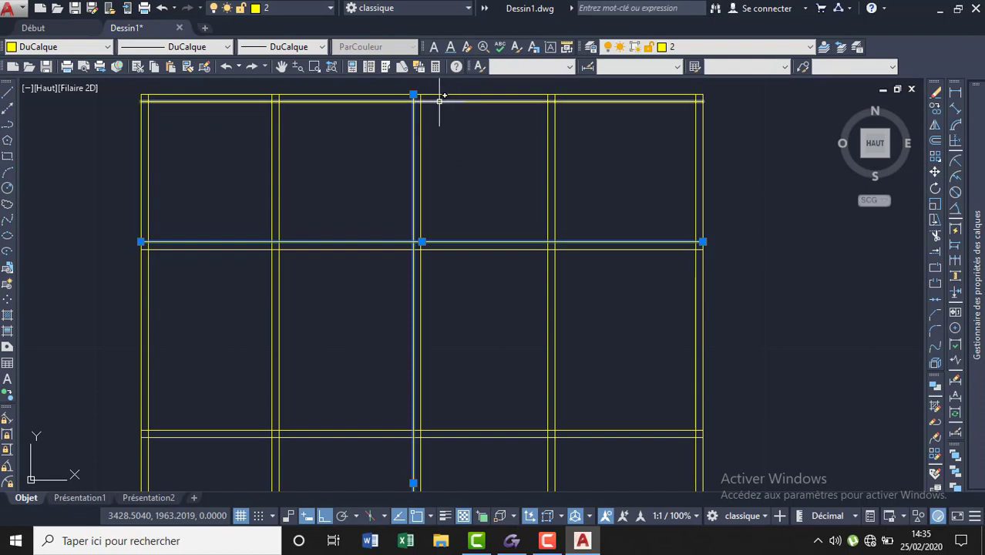
{"action": "key", "text": "Escape"}
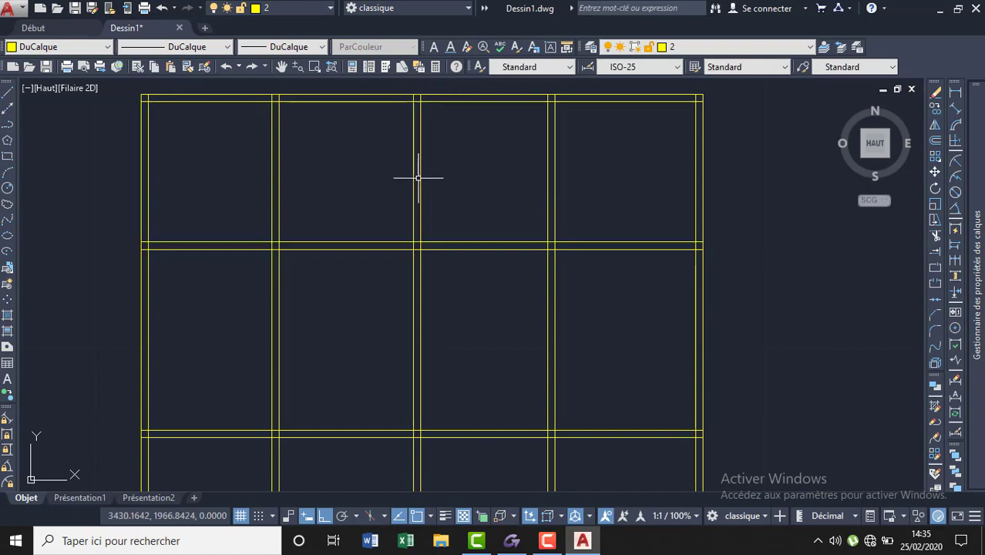
Step: Try selecting the middle vertical and lower horizontal wall lines, clearing each selection
{"action": "left_click", "coordinate": [415, 185]}
{"action": "scroll", "coordinate": [472, 142], "scroll_direction": "down", "scroll_amount": 2}
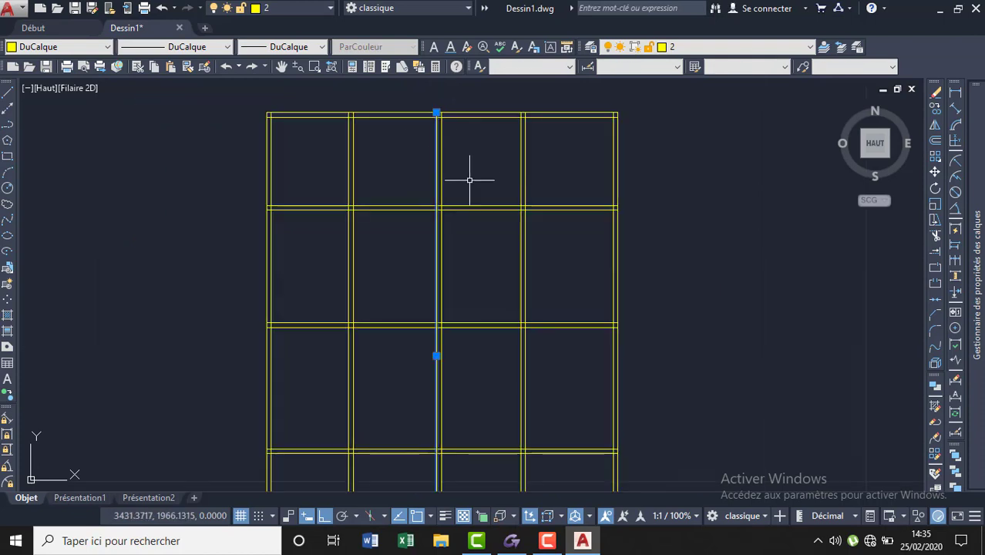
{"action": "left_click", "coordinate": [411, 321]}
{"action": "scroll", "coordinate": [415, 274], "scroll_direction": "down", "scroll_amount": 2}
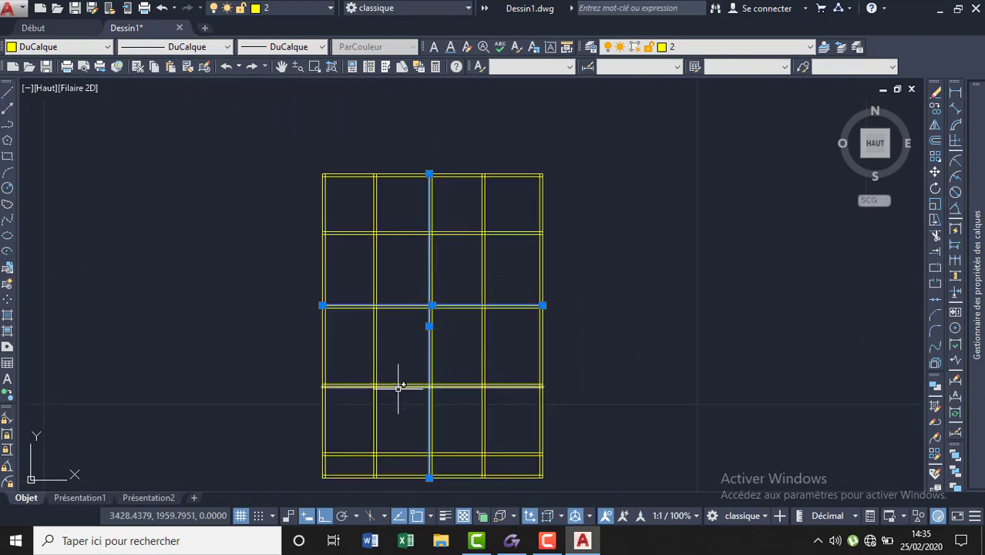
{"action": "key", "text": "Escape"}
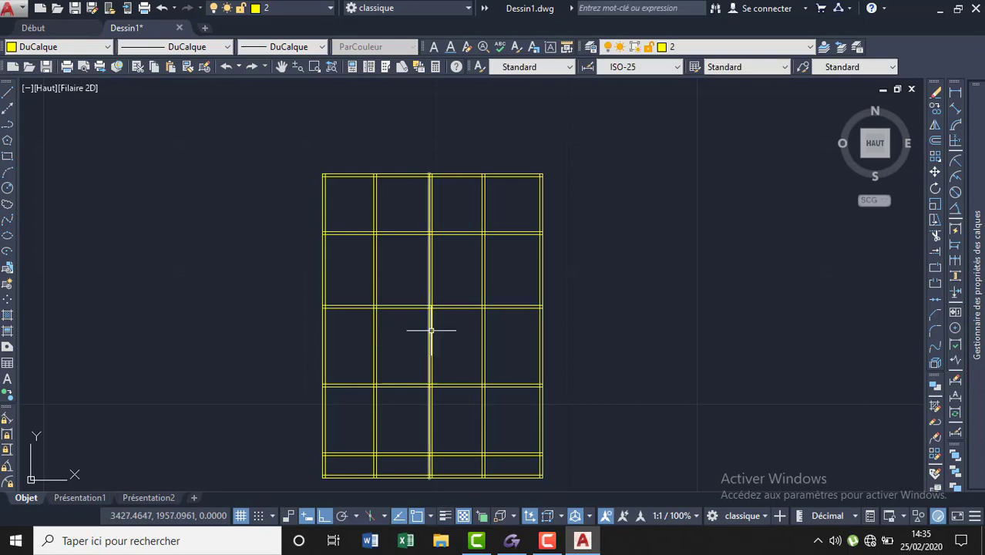
{"action": "scroll", "coordinate": [399, 479], "scroll_direction": "up", "scroll_amount": 2}
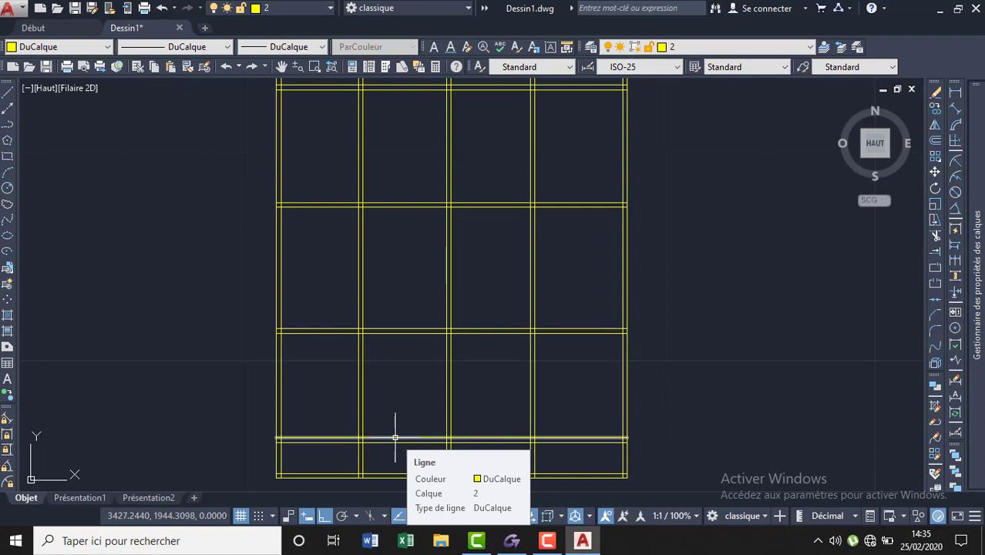
{"action": "left_click", "coordinate": [395, 438]}
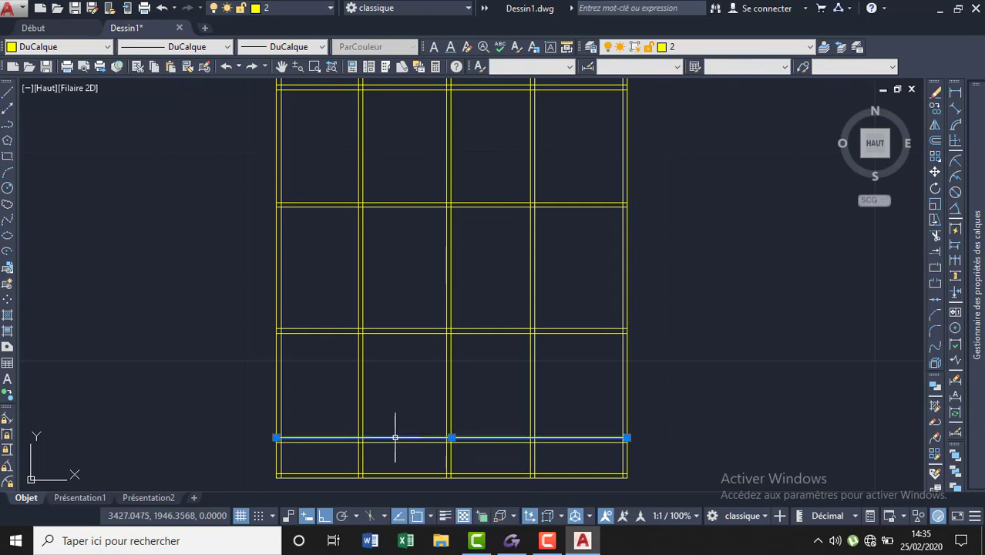
{"action": "key", "text": "Escape"}
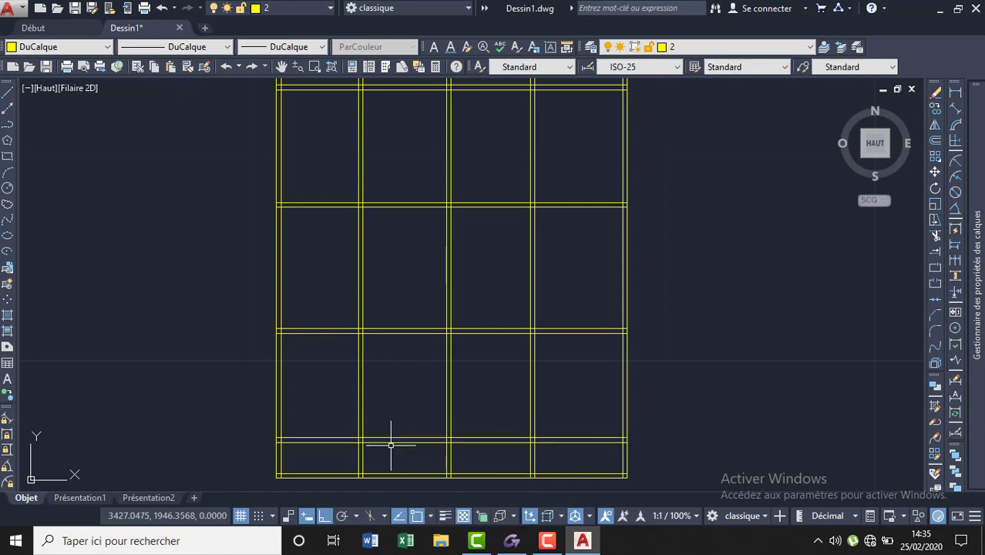
Step: Pick the two lower horizontal walls and middle vertical wall as cutting edges, then type A for AJUSTER
{"action": "left_click", "coordinate": [391, 441]}
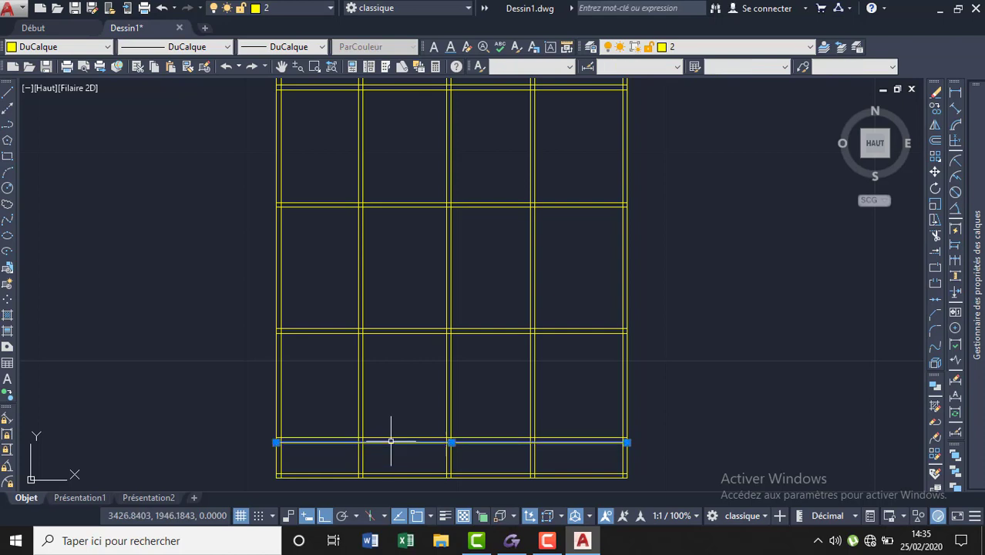
{"action": "left_click", "coordinate": [391, 329]}
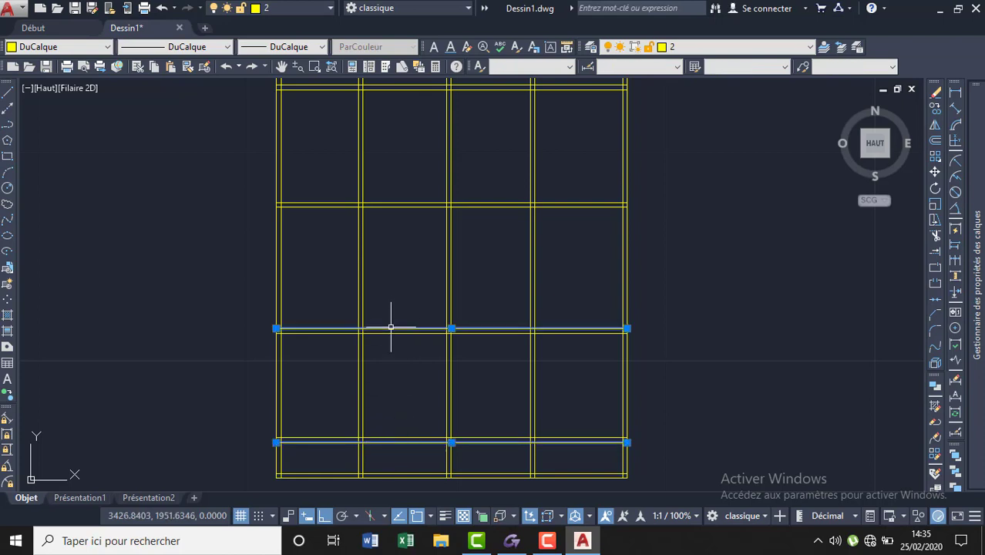
{"action": "left_click", "coordinate": [445, 271]}
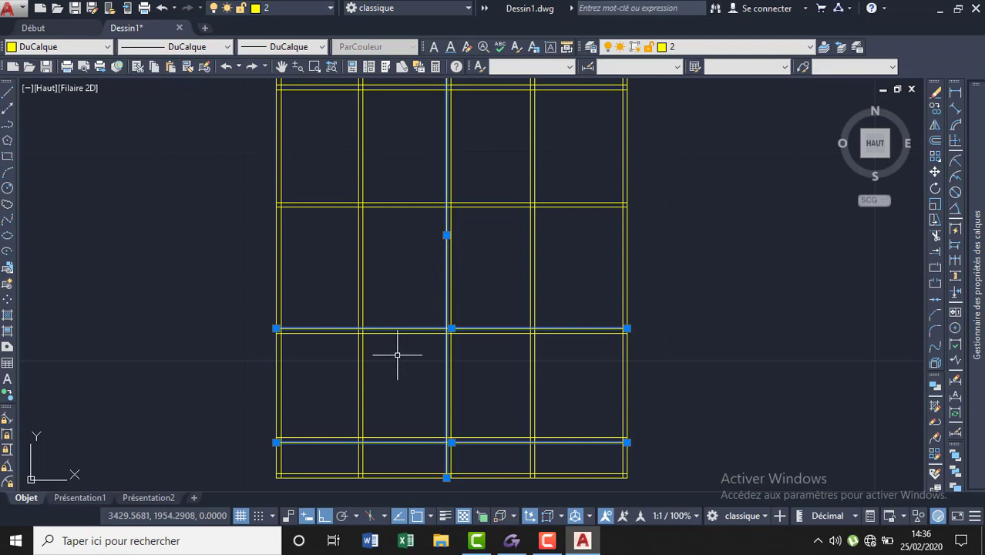
{"action": "scroll", "coordinate": [404, 401], "scroll_direction": "down", "scroll_amount": 2}
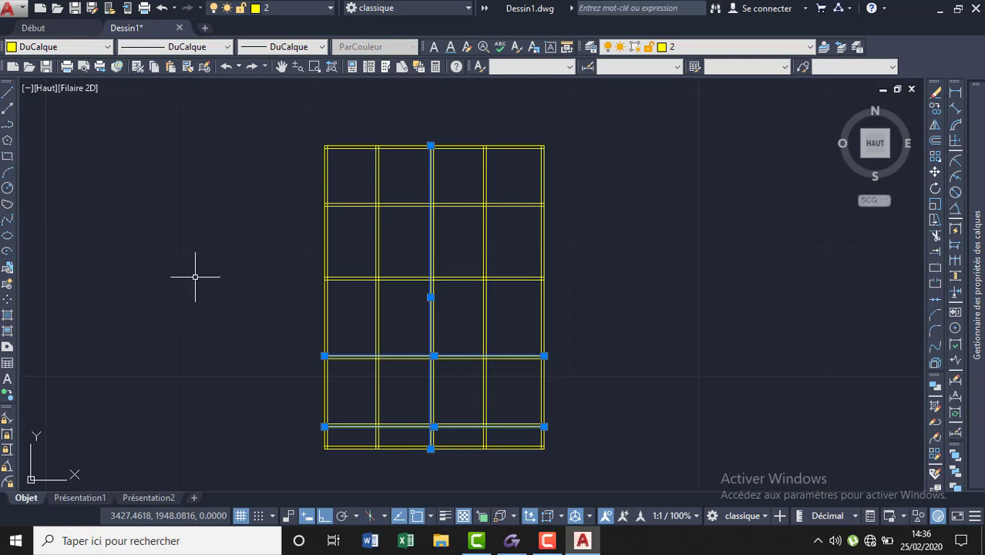
{"action": "type", "text": "AJ"}
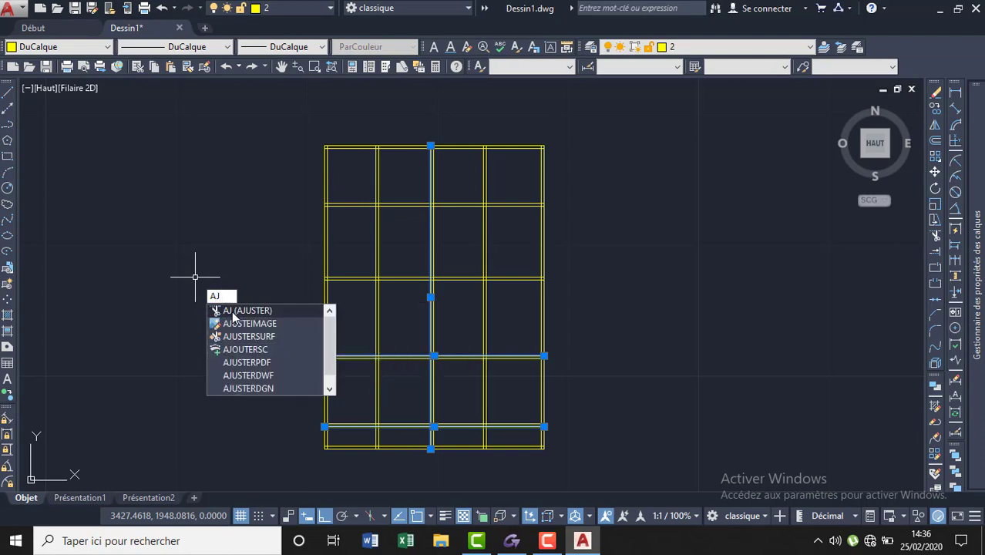
Step: Fence-trim the upper vertical wall lines, the bottom-left row segments and the top-left horizontal wall
{"action": "left_click", "coordinate": [233, 313]}
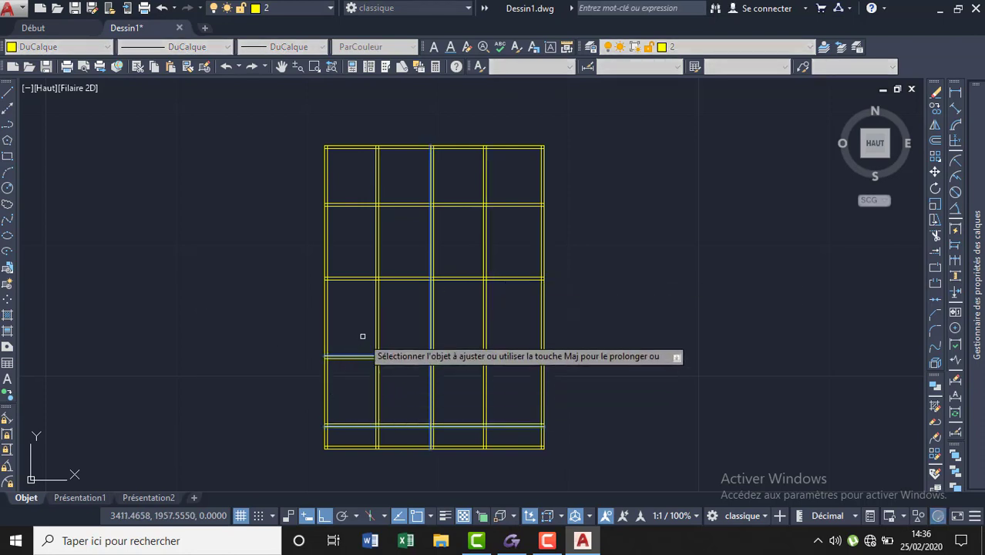
{"action": "left_click", "coordinate": [388, 306]}
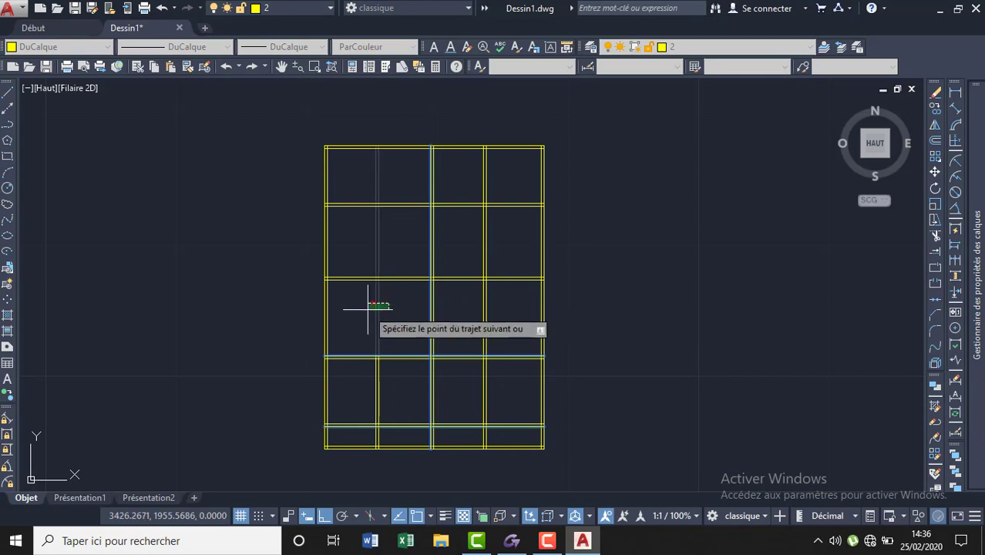
{"action": "left_click", "coordinate": [367, 307]}
{"action": "key", "text": "Return"}
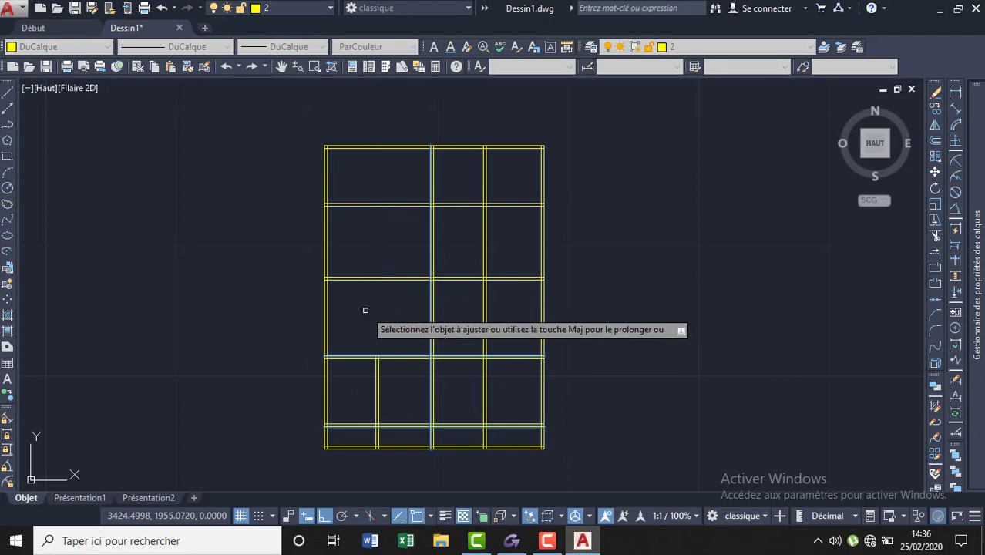
{"action": "left_click", "coordinate": [374, 434]}
{"action": "left_click", "coordinate": [329, 433]}
{"action": "key", "text": "Return"}
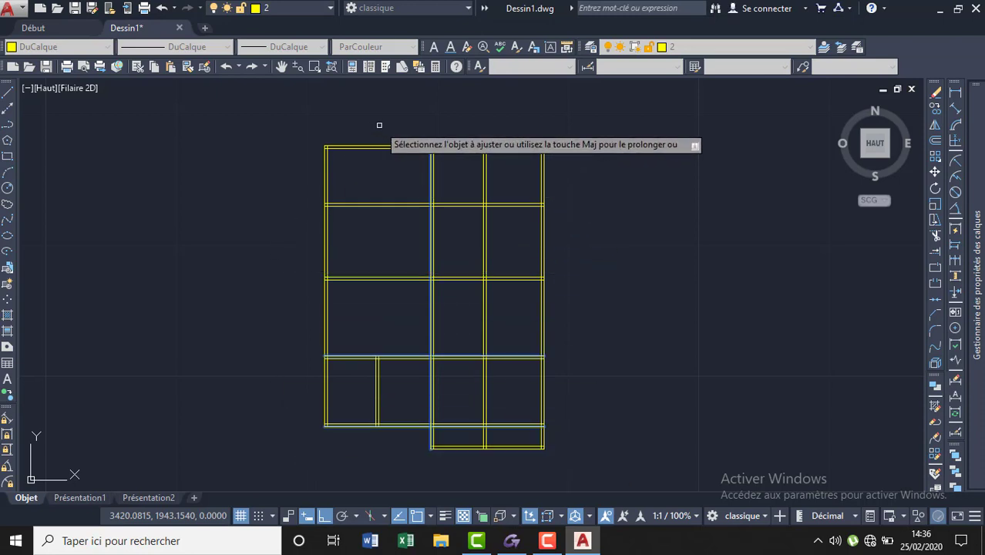
{"action": "left_click", "coordinate": [401, 107]}
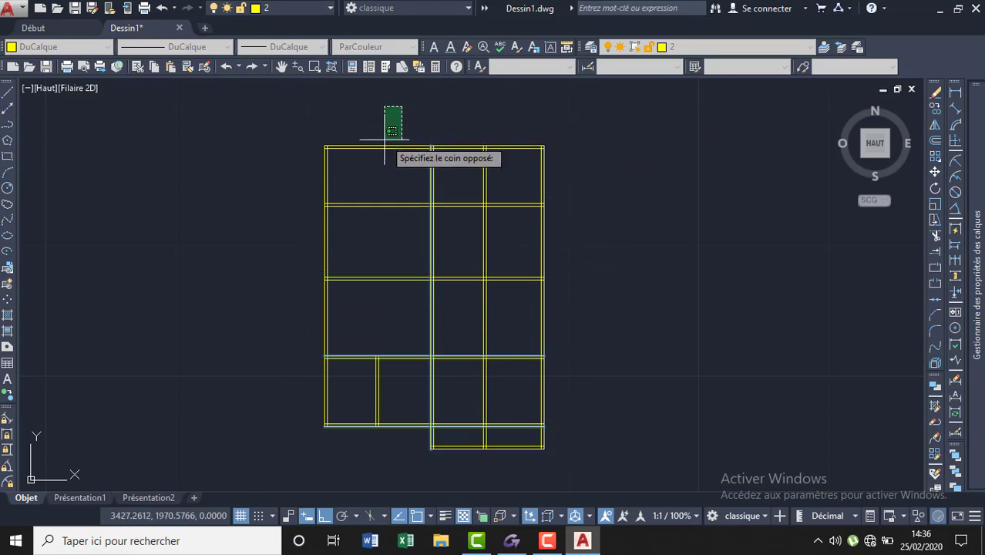
{"action": "left_click_drag", "start_coordinate": [384, 141], "coordinate": [375, 153]}
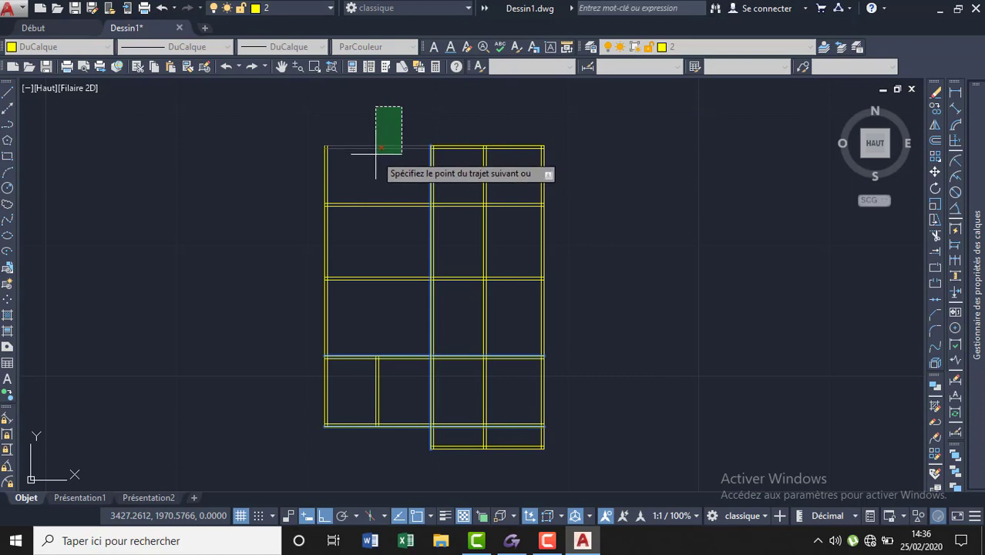
{"action": "left_click_drag", "start_coordinate": [376, 153], "coordinate": [372, 162]}
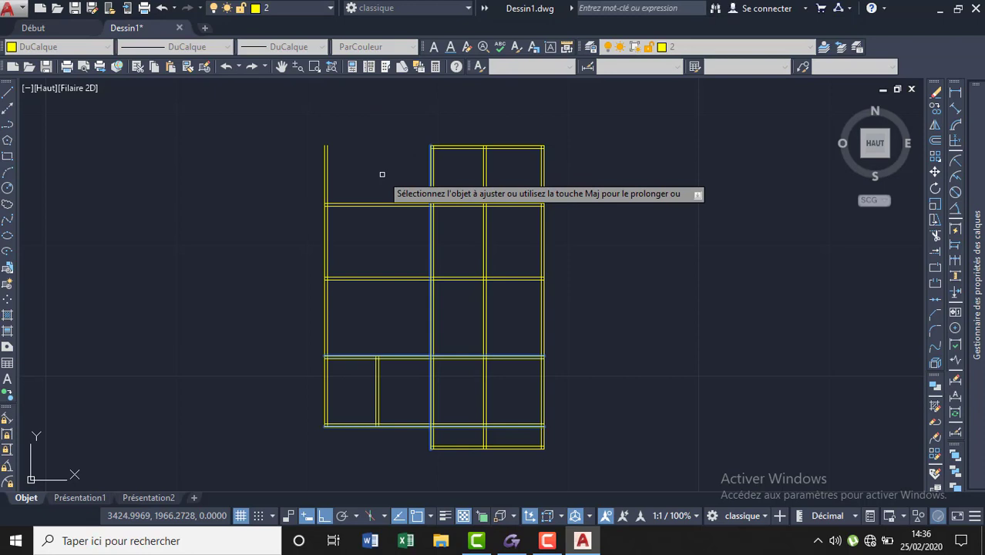
{"action": "key", "text": "Escape"}
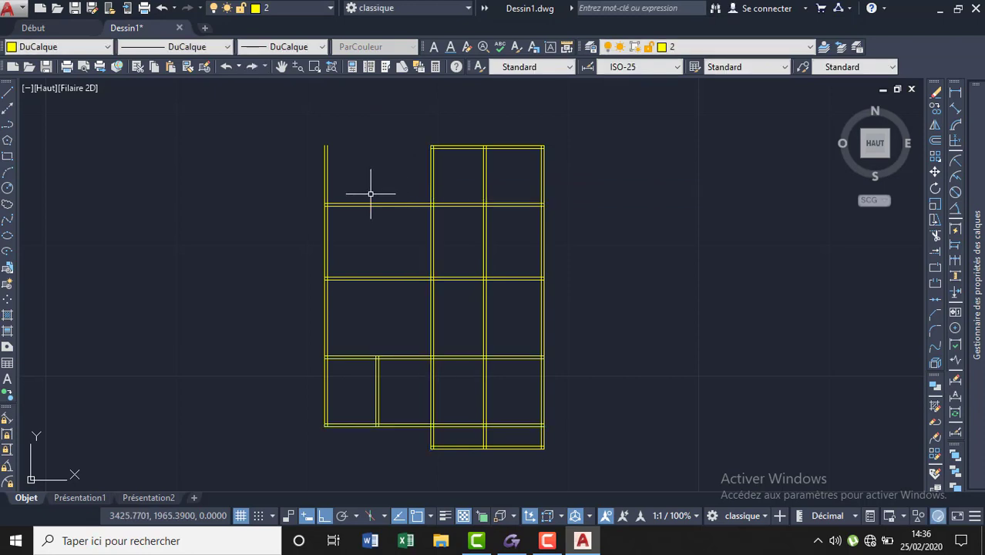
Step: Offset the left outer wall line 4 units inward using DC
{"action": "scroll", "coordinate": [366, 203], "scroll_direction": "up", "scroll_amount": 4}
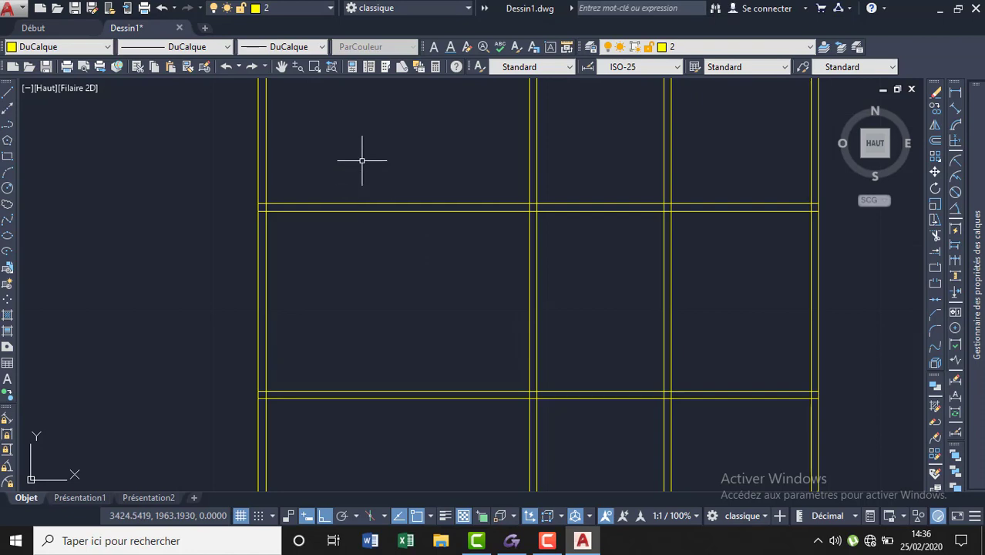
{"action": "scroll", "coordinate": [363, 158], "scroll_direction": "down", "scroll_amount": 4}
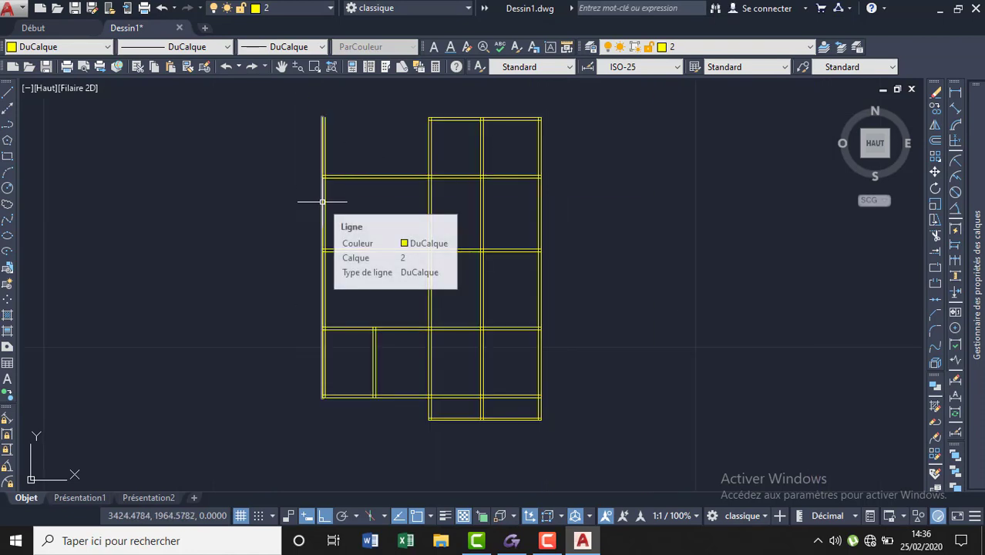
{"action": "left_click", "coordinate": [322, 202]}
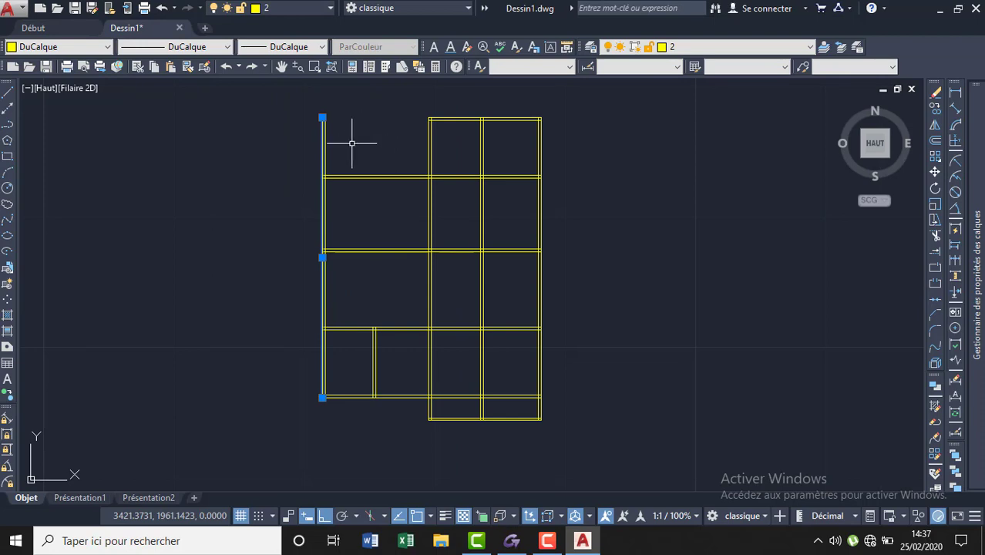
{"action": "key", "text": "Escape"}
{"action": "left_click", "coordinate": [325, 164]}
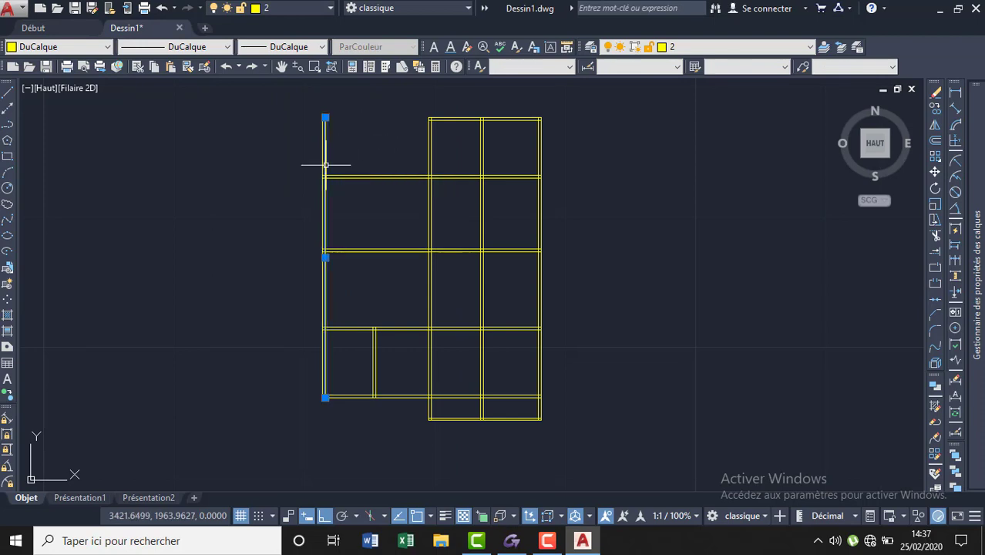
{"action": "type", "text": "DC"}
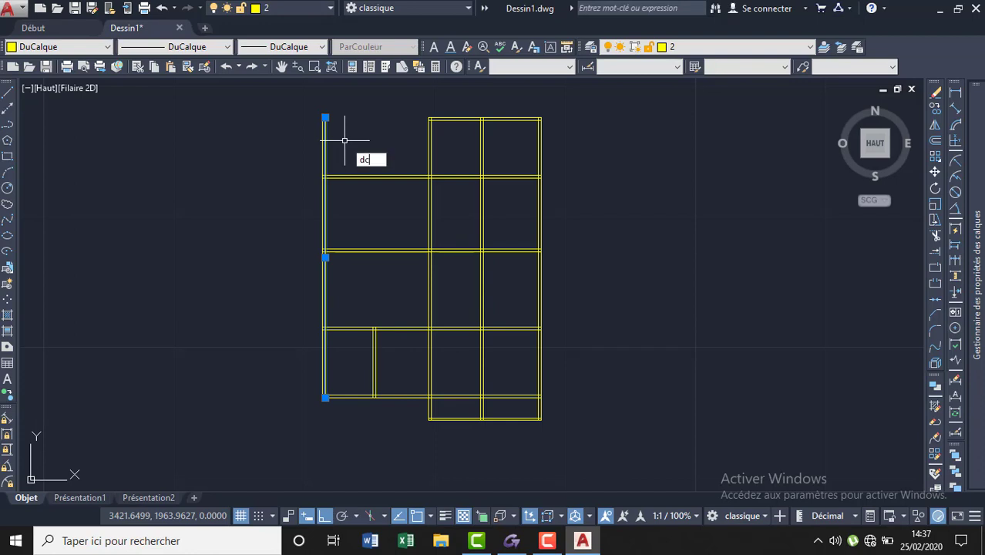
{"action": "key", "text": "Return"}
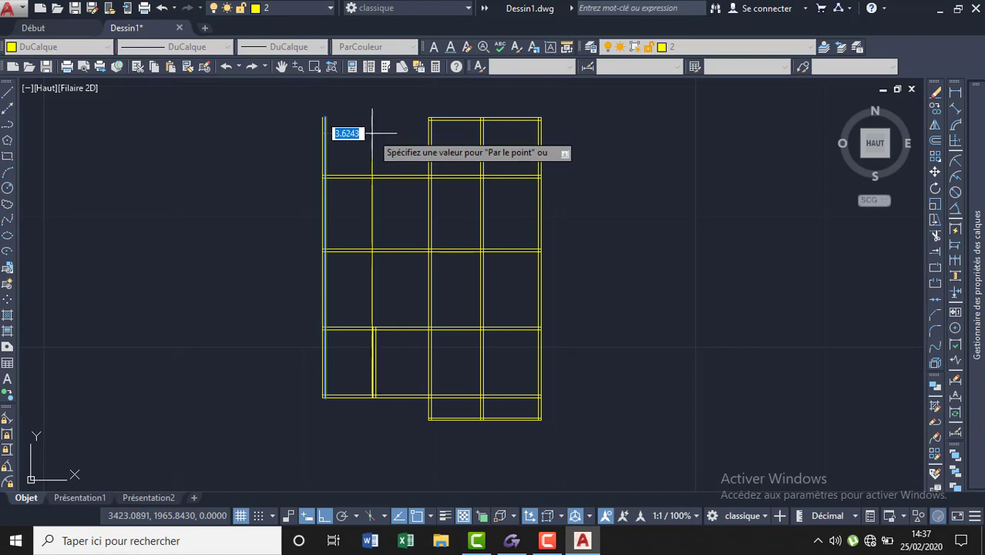
{"action": "type", "text": "4"}
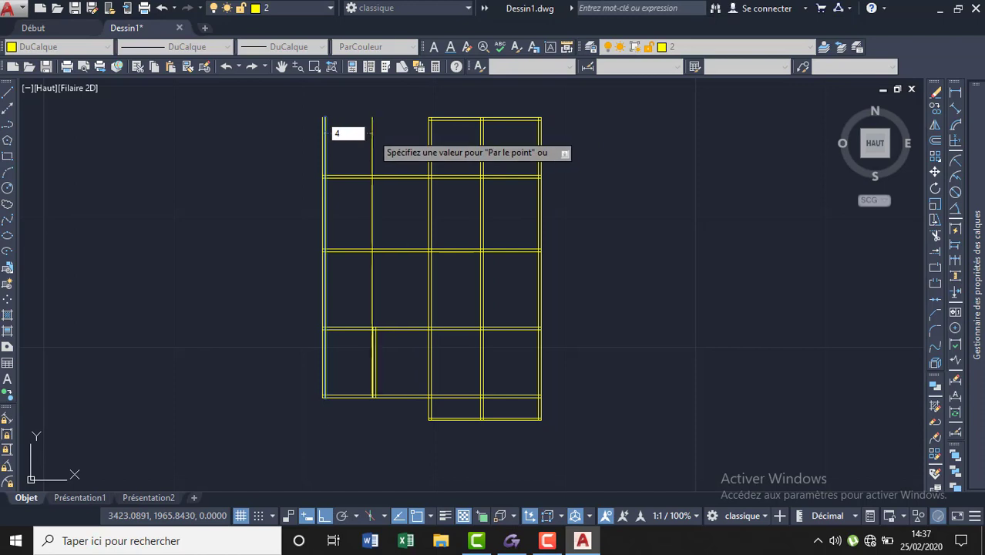
{"action": "key", "text": "Return"}
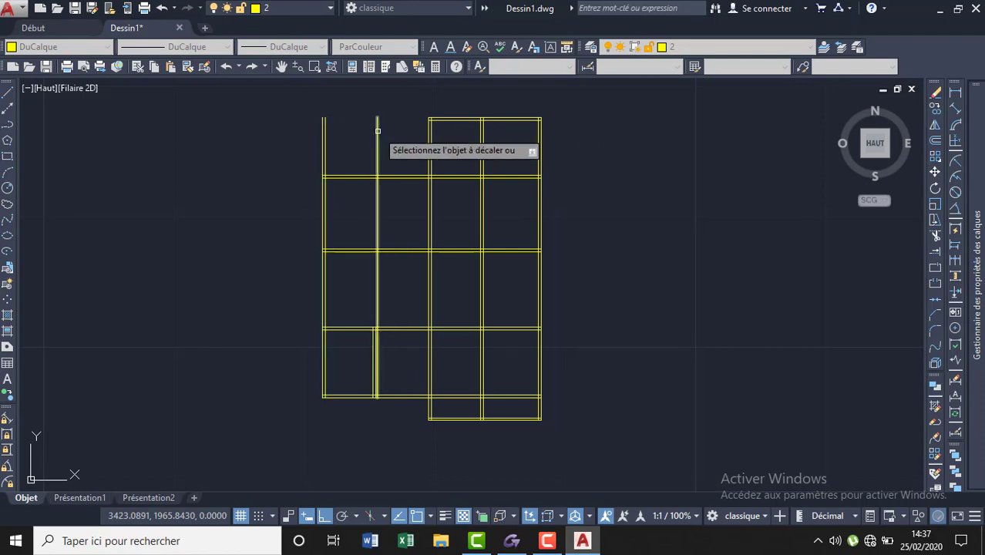
Step: Offset the new vertical line by 0.2 to give the wall its thickness
{"action": "left_click", "coordinate": [377, 131]}
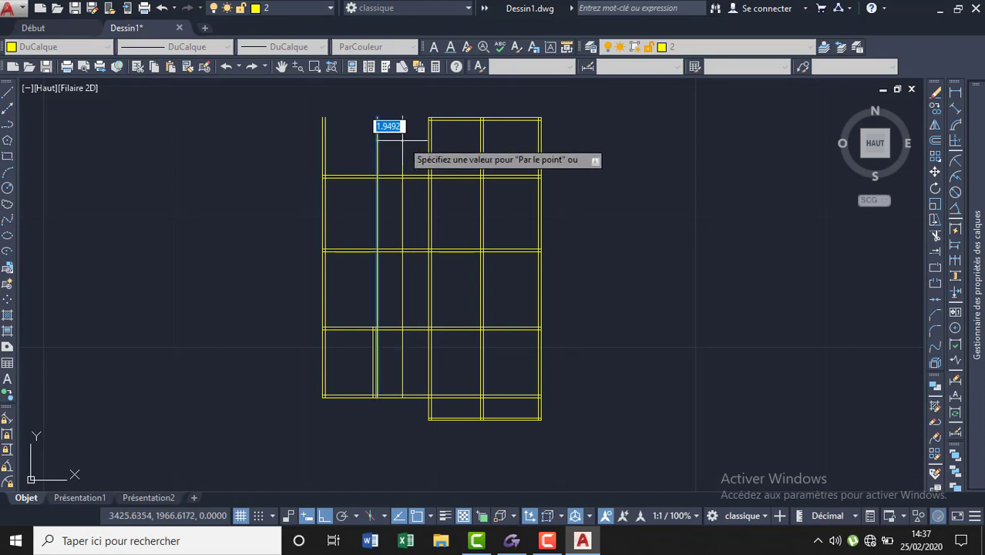
{"action": "type", "text": "0.22"}
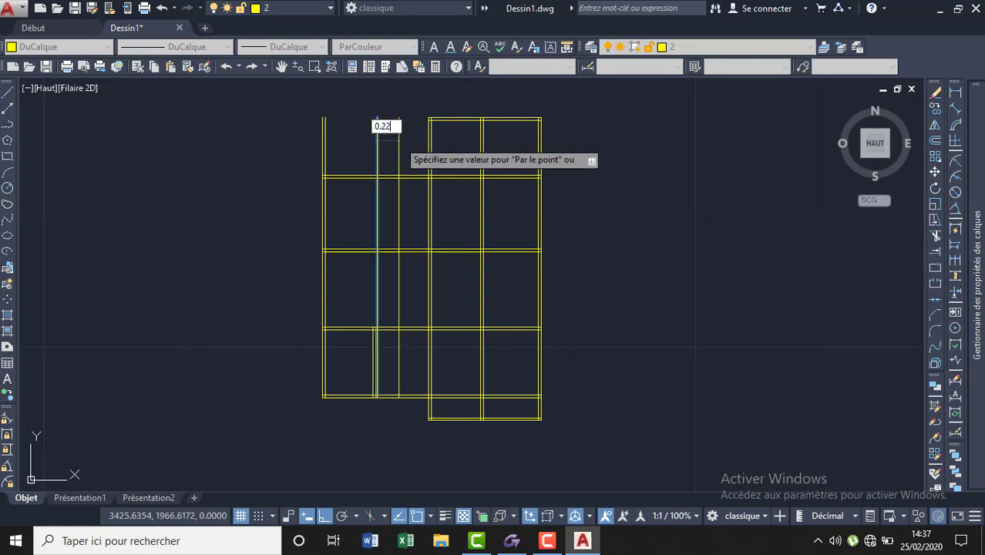
{"action": "key", "text": "Return"}
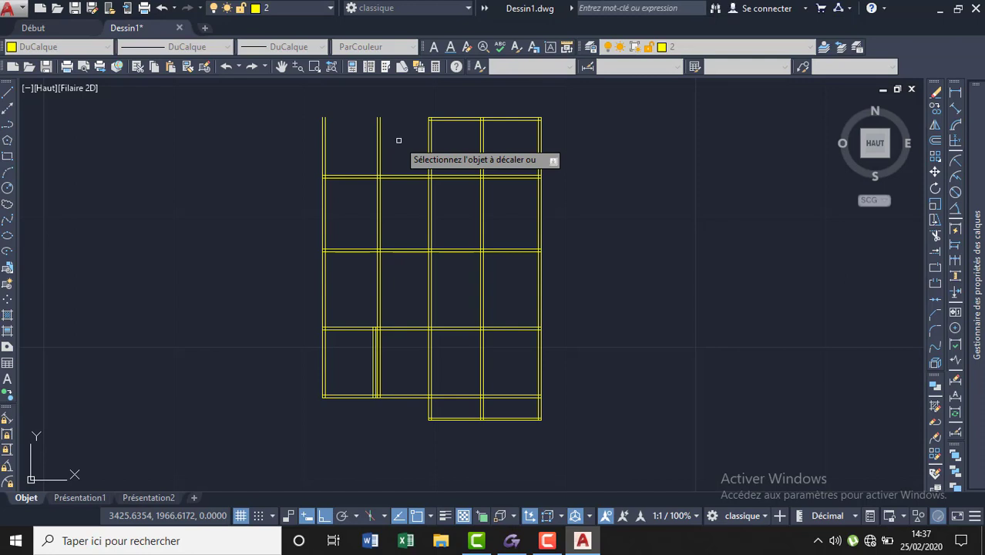
{"action": "key", "text": "Escape"}
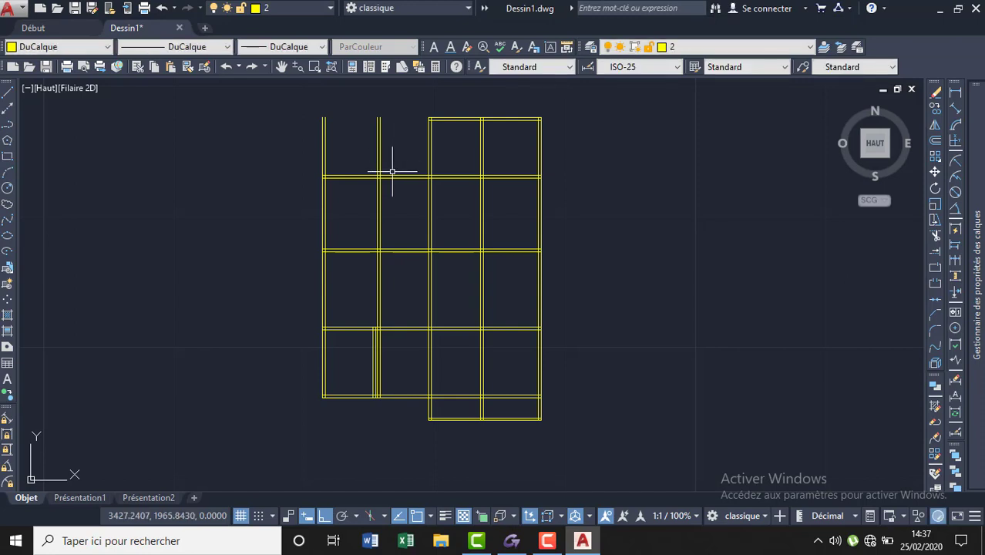
Step: Select the top and a lower horizontal wall line as edges and start AJUSTER with a
{"action": "left_click", "coordinate": [393, 175]}
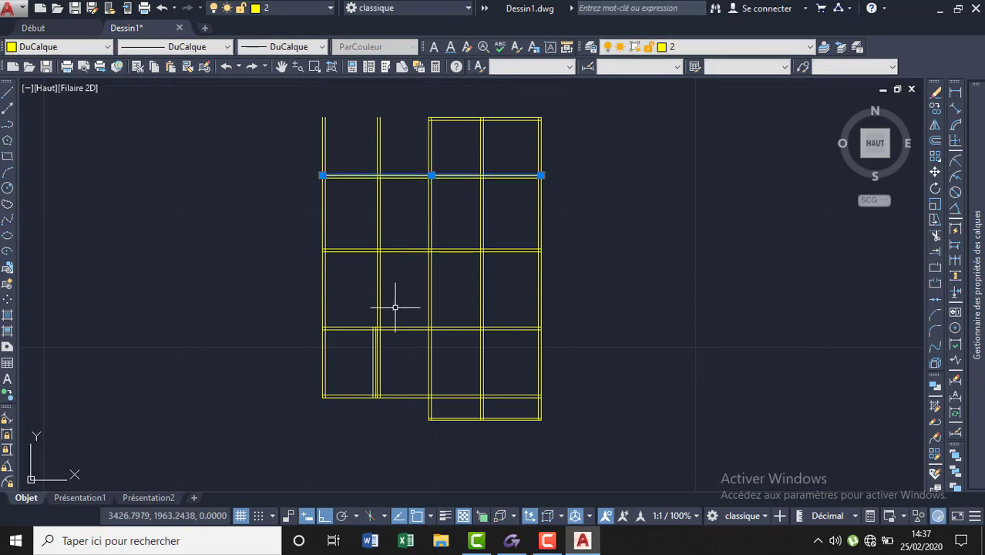
{"action": "scroll", "coordinate": [387, 325], "scroll_direction": "up", "scroll_amount": 8}
{"action": "left_click", "coordinate": [380, 396]}
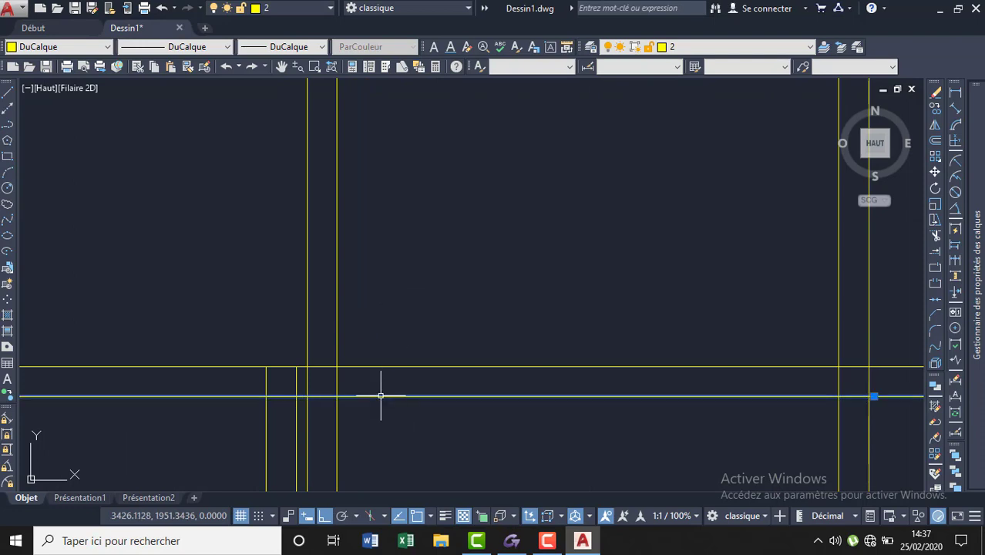
{"action": "scroll", "coordinate": [377, 370], "scroll_direction": "down", "scroll_amount": 4}
{"action": "scroll", "coordinate": [352, 290], "scroll_direction": "down", "scroll_amount": 4}
{"action": "scroll", "coordinate": [352, 290], "scroll_direction": "down", "scroll_amount": 2}
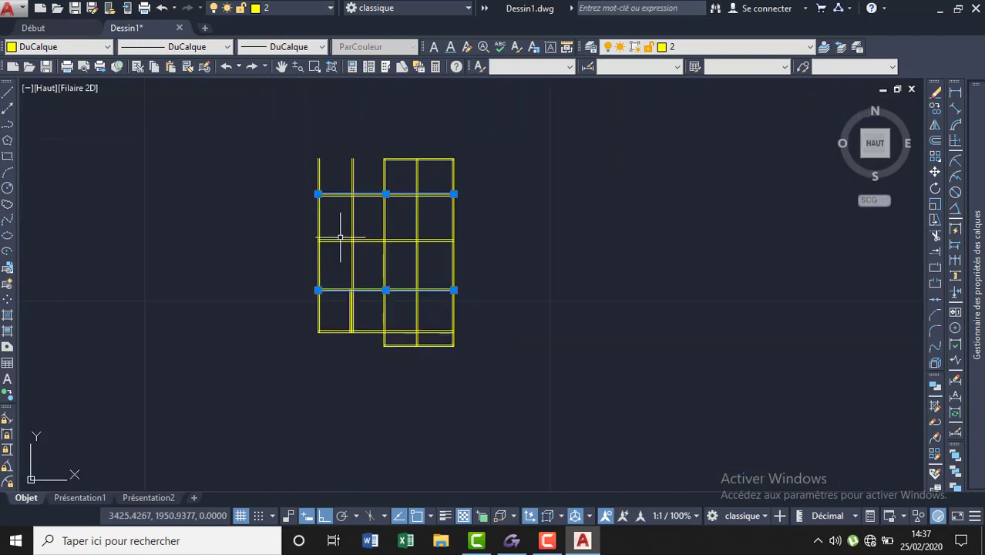
{"action": "type", "text": "a"}
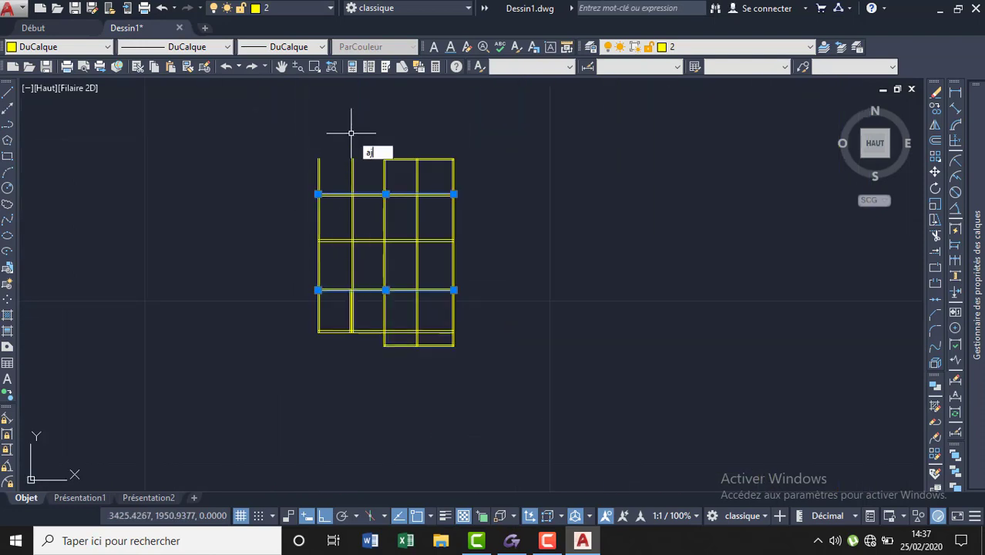
{"action": "key", "text": "Return"}
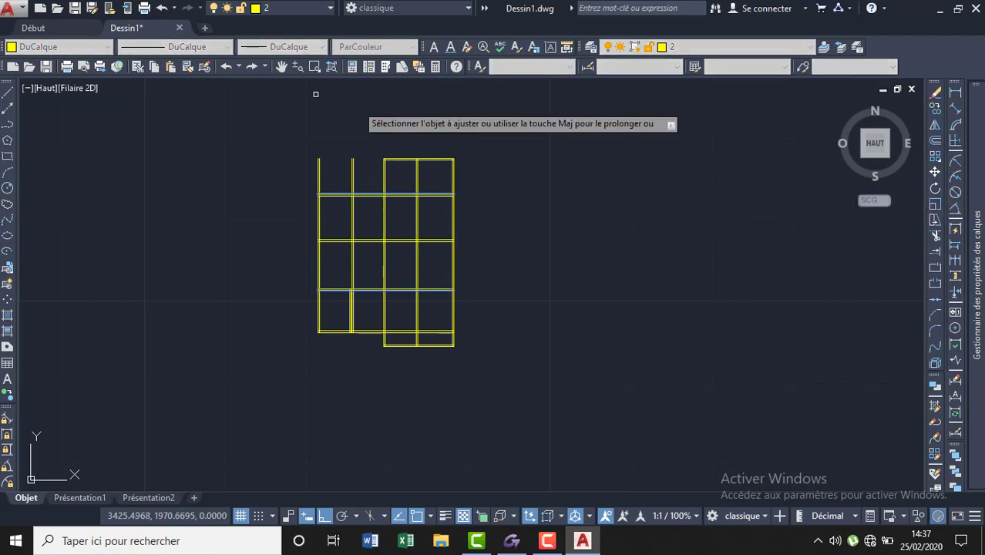
Step: Fence-trim the stubs above the top-left walls and the crossed wall segments
{"action": "left_click_drag", "start_coordinate": [356, 171], "coordinate": [289, 178]}
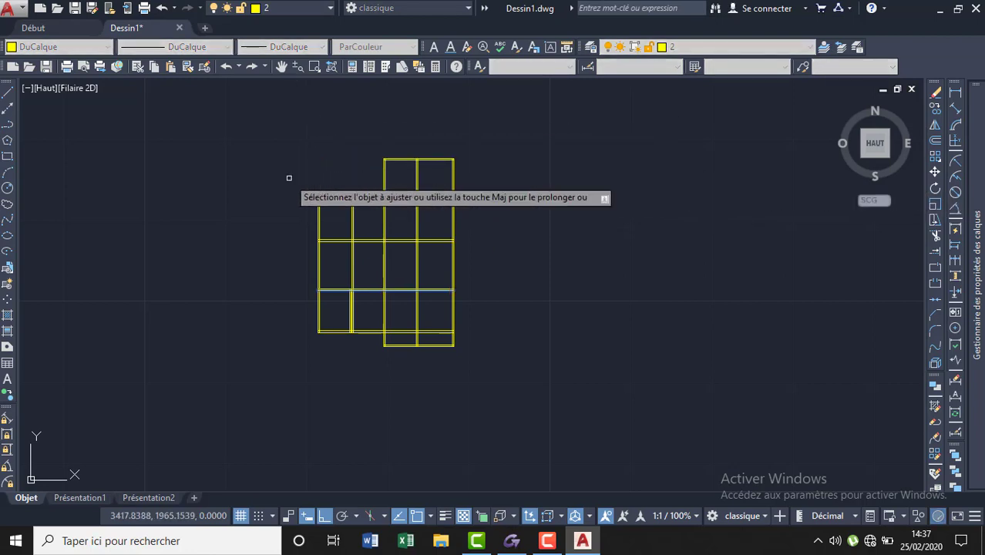
{"action": "scroll", "coordinate": [418, 310], "scroll_direction": "up", "scroll_amount": 5}
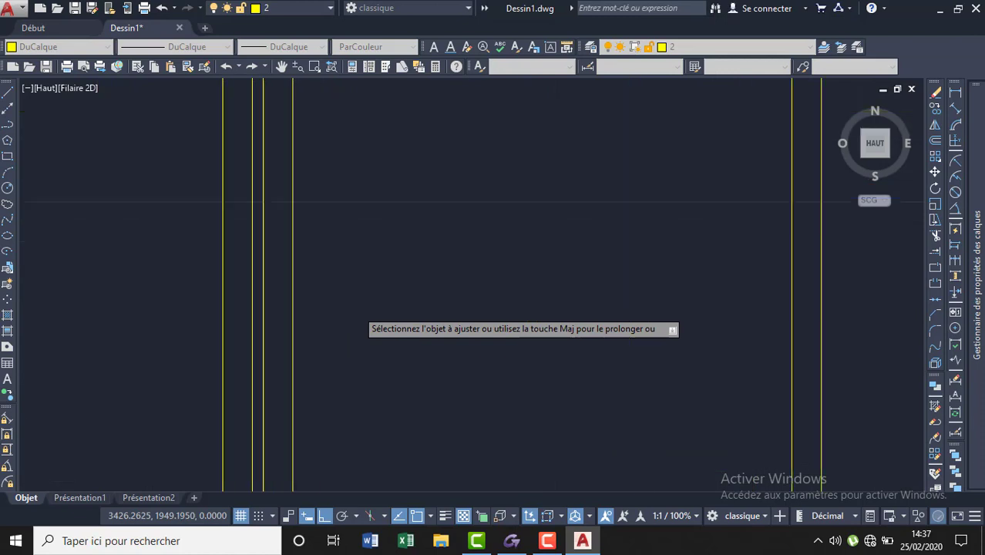
{"action": "left_click_drag", "start_coordinate": [260, 285], "coordinate": [297, 286]}
{"action": "scroll", "coordinate": [299, 275], "scroll_direction": "down", "scroll_amount": 3}
{"action": "scroll", "coordinate": [299, 275], "scroll_direction": "down", "scroll_amount": 2}
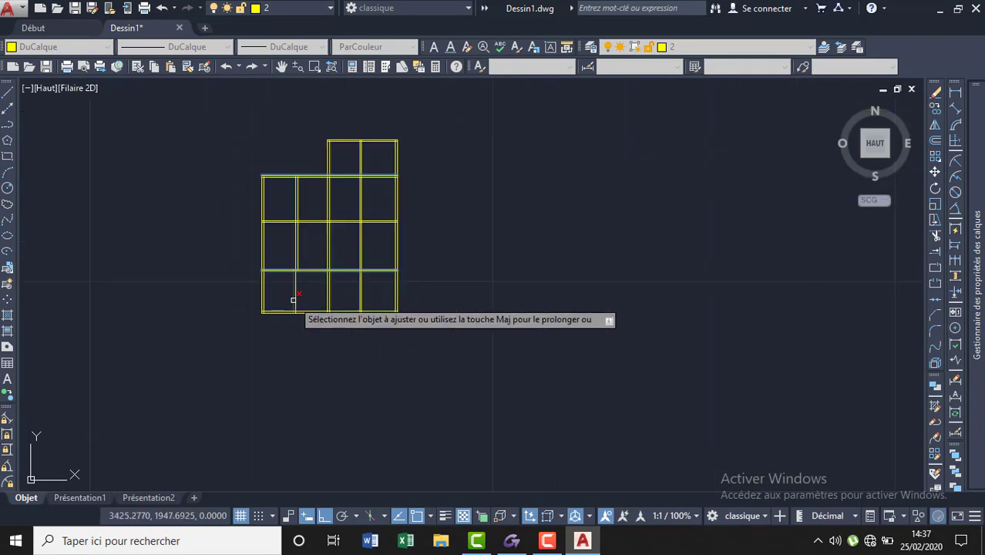
{"action": "left_click", "coordinate": [289, 165]}
{"action": "key", "text": "Escape"}
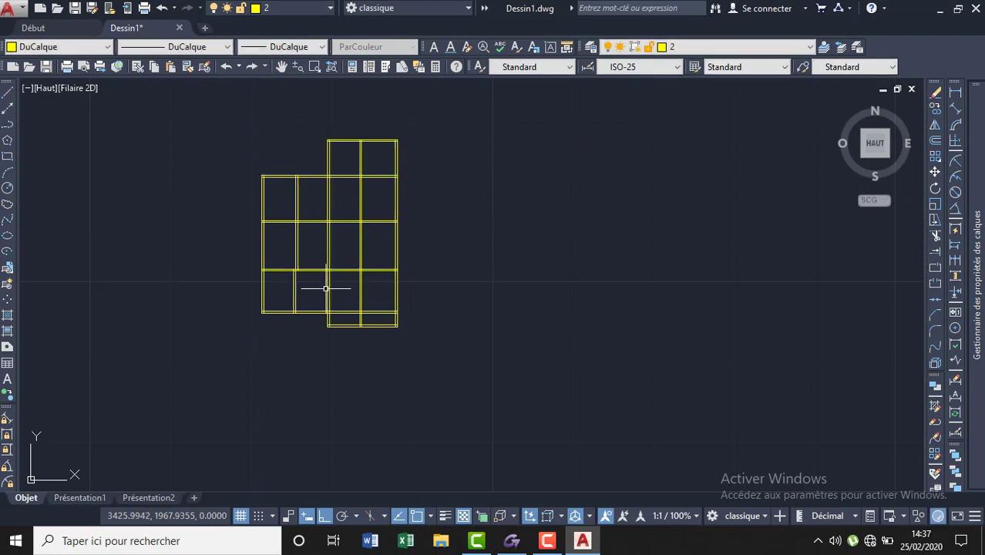
{"action": "scroll", "coordinate": [325, 288], "scroll_direction": "up", "scroll_amount": 4}
{"action": "scroll", "coordinate": [242, 246], "scroll_direction": "up", "scroll_amount": 5}
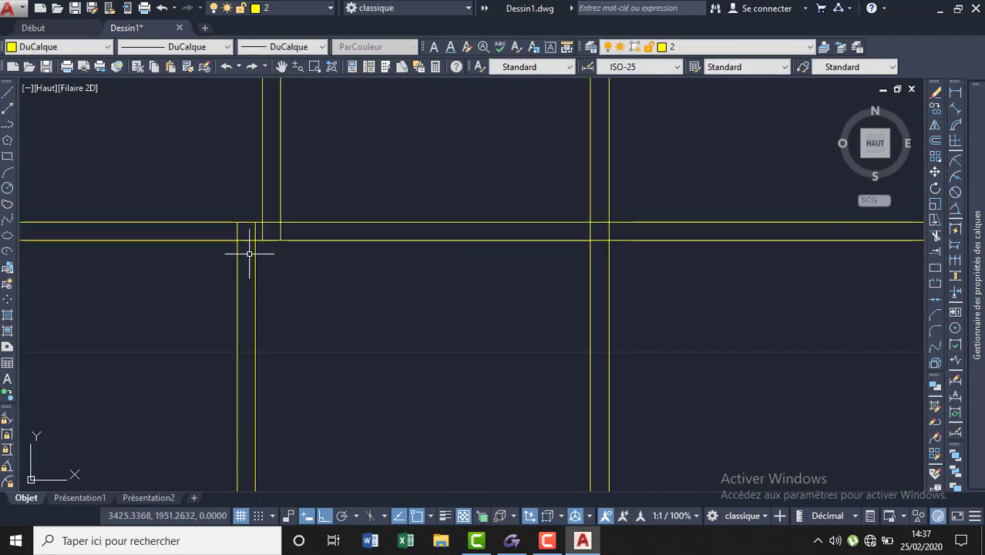
{"action": "scroll", "coordinate": [347, 319], "scroll_direction": "down", "scroll_amount": 10}
{"action": "scroll", "coordinate": [348, 230], "scroll_direction": "up", "scroll_amount": 10}
{"action": "scroll", "coordinate": [285, 231], "scroll_direction": "down", "scroll_amount": 3}
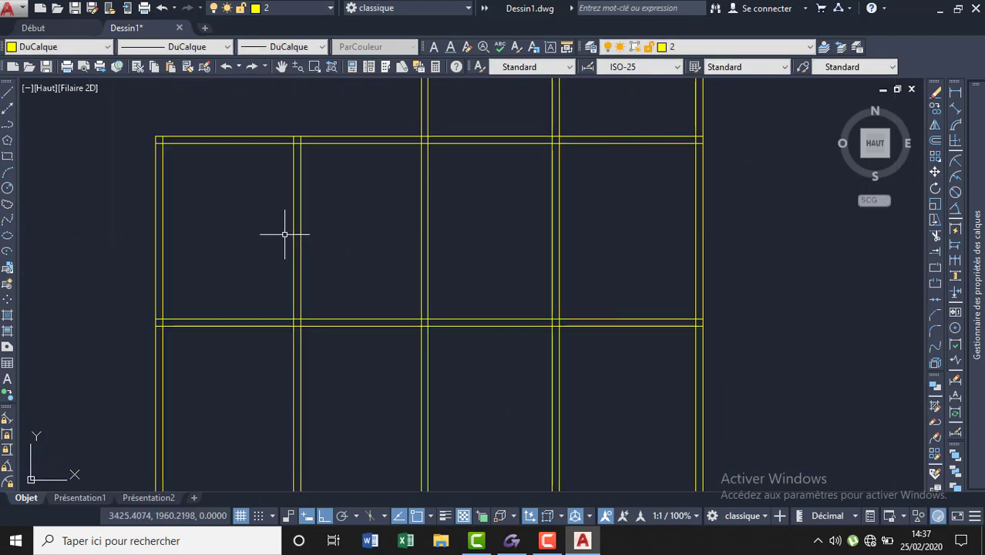
{"action": "scroll", "coordinate": [259, 150], "scroll_direction": "down", "scroll_amount": 2}
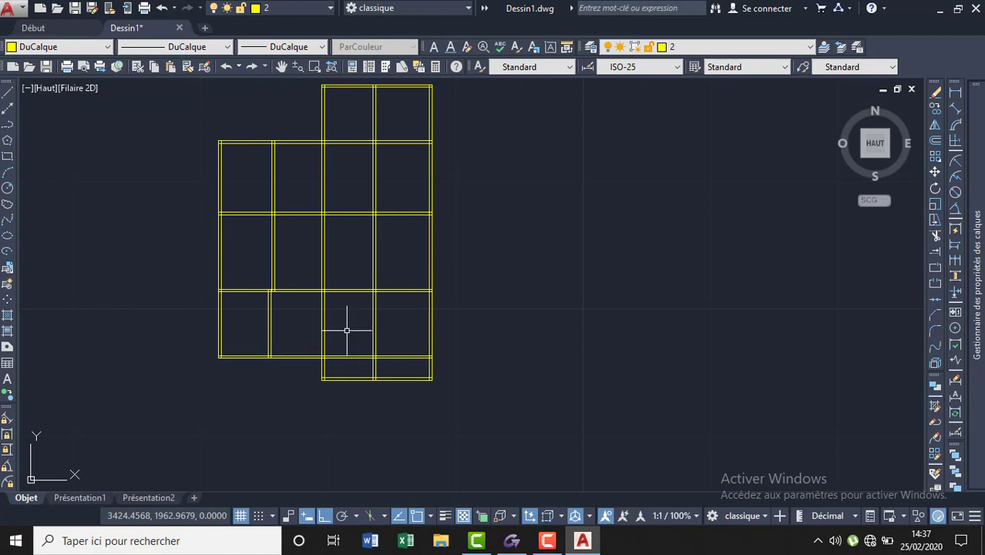
{"action": "scroll", "coordinate": [386, 236], "scroll_direction": "down", "scroll_amount": 2}
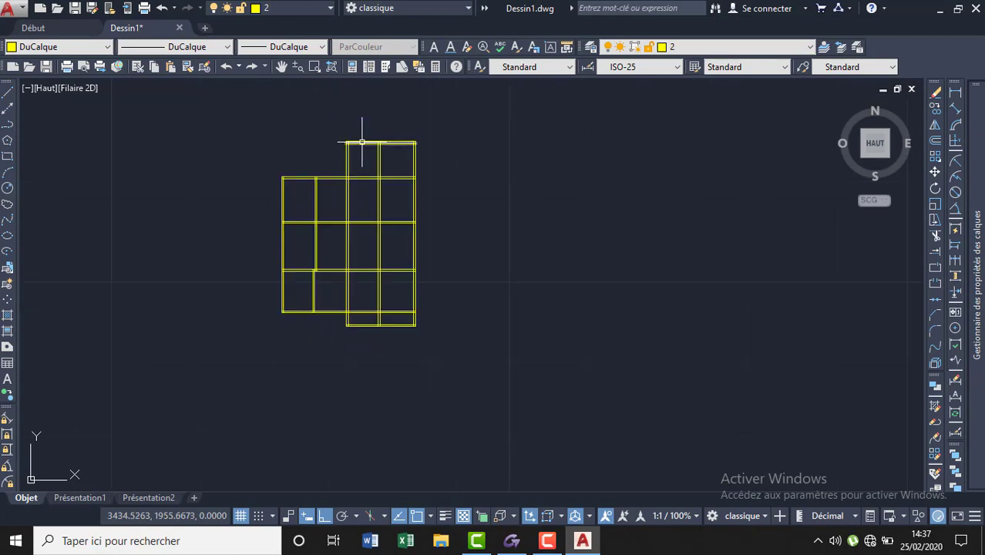
Step: Zoom in and drop down the Layer Control list showing layers 0, 2, 3 and 4
{"action": "scroll", "coordinate": [362, 142], "scroll_direction": "up", "scroll_amount": 3}
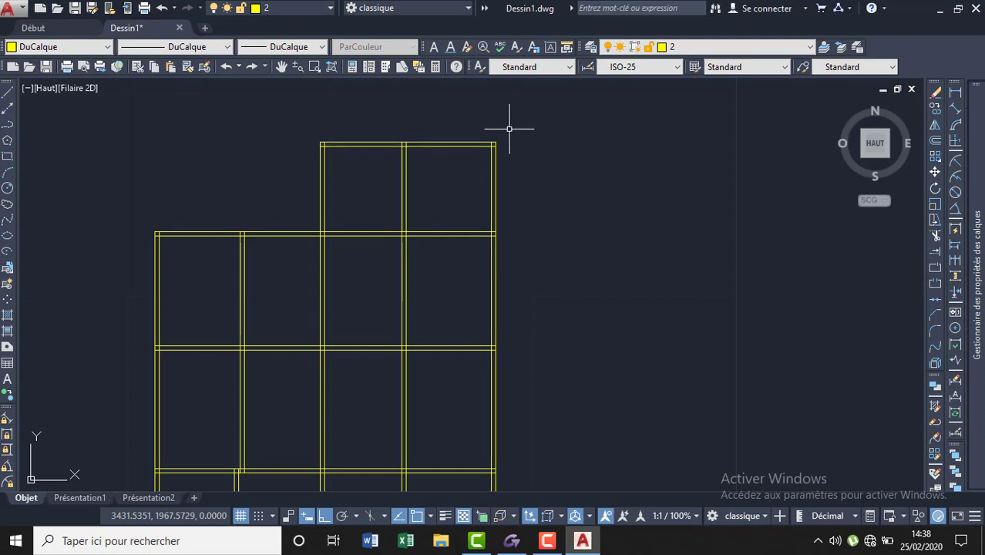
{"action": "left_click", "coordinate": [769, 47]}
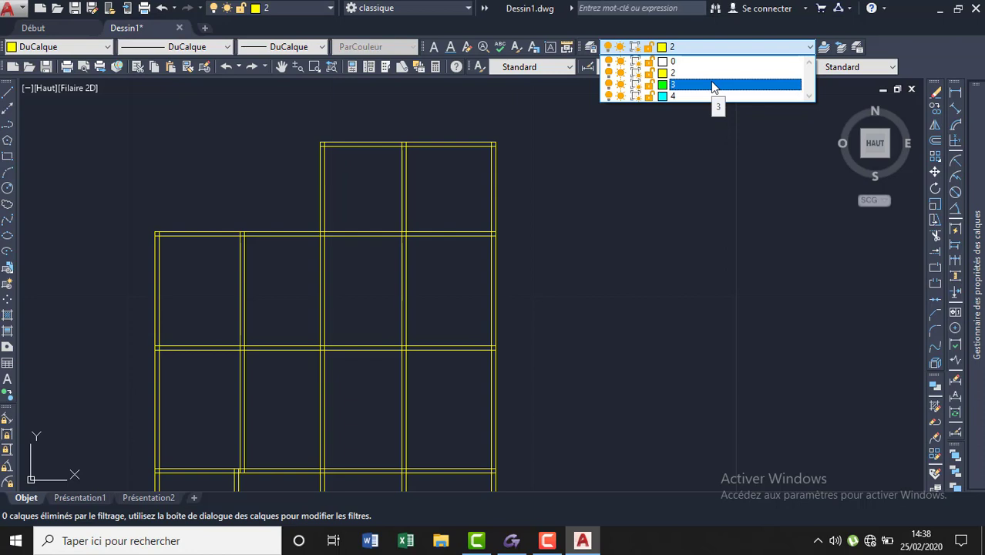
Step: Close the layer list and window-select all the grid's wall lines, including the bottom walls
{"action": "left_click", "coordinate": [679, 156]}
{"action": "mouse_move", "coordinate": [587, 127]}
{"action": "left_mouse_down"}
{"action": "mouse_move", "coordinate": [598, 277]}
{"action": "mouse_move", "coordinate": [473, 440]}
{"action": "mouse_move", "coordinate": [242, 413]}
{"action": "left_mouse_up"}
{"action": "mouse_move", "coordinate": [614, 188]}
{"action": "left_mouse_down"}
{"action": "mouse_move", "coordinate": [503, 151]}
{"action": "mouse_move", "coordinate": [264, 158]}
{"action": "mouse_move", "coordinate": [83, 325]}
{"action": "mouse_move", "coordinate": [408, 435]}
{"action": "mouse_move", "coordinate": [431, 416]}
{"action": "left_mouse_up"}
{"action": "scroll", "coordinate": [510, 237], "scroll_direction": "down", "scroll_amount": 2}
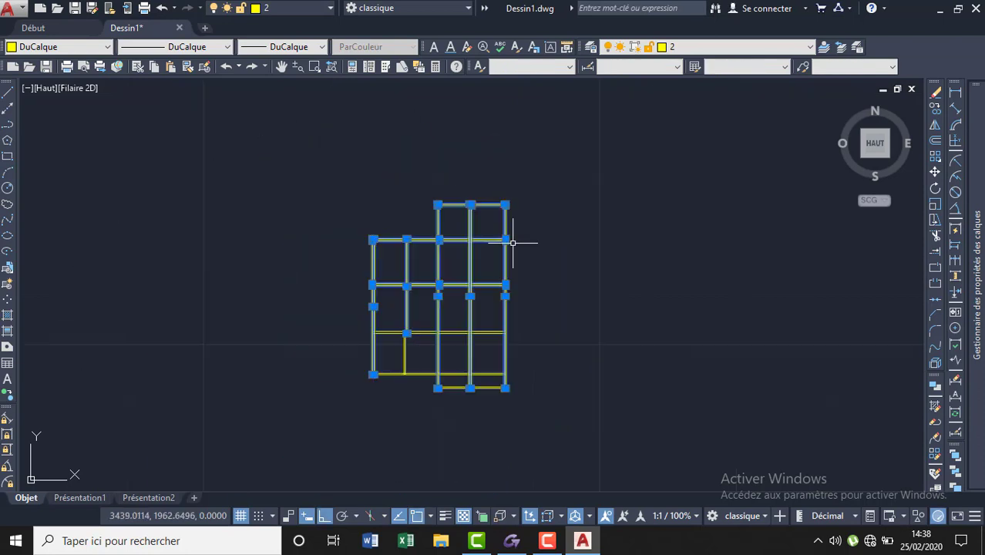
{"action": "scroll", "coordinate": [527, 281], "scroll_direction": "down", "scroll_amount": 1}
{"action": "mouse_move", "coordinate": [528, 281]}
{"action": "left_mouse_down"}
{"action": "mouse_move", "coordinate": [396, 334]}
{"action": "mouse_move", "coordinate": [387, 266]}
{"action": "left_mouse_up"}
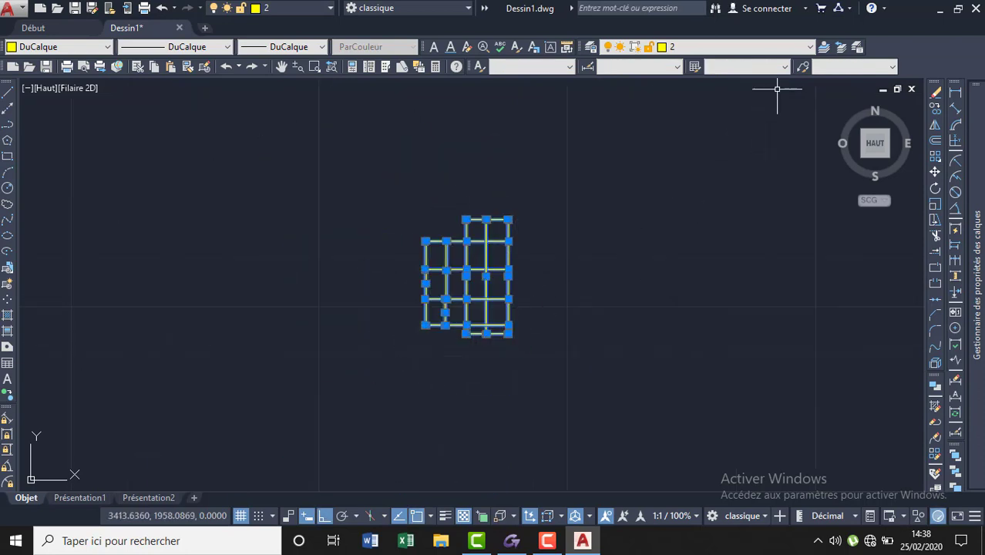
Step: Put the selected wall lines on layer 0 and clear the selection
{"action": "left_click", "coordinate": [766, 47]}
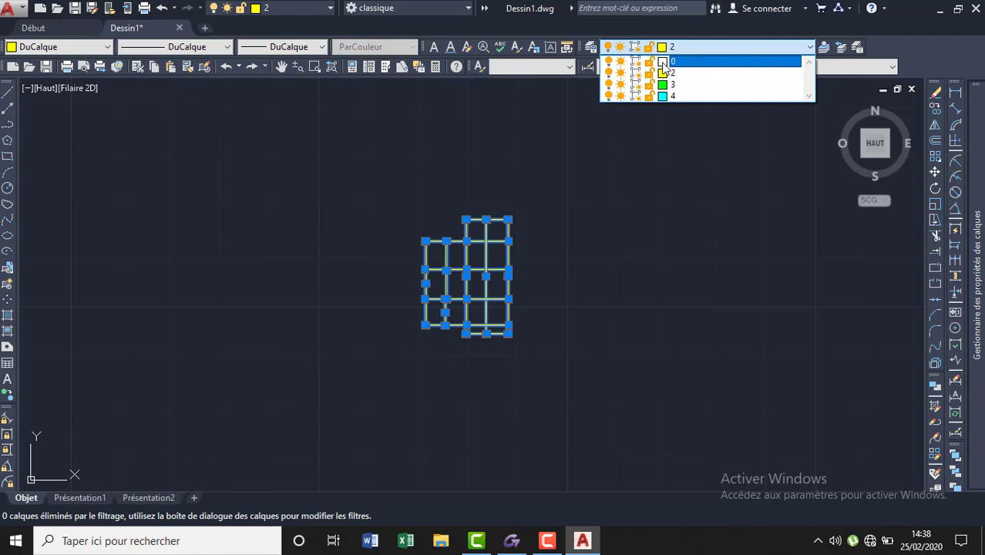
{"action": "left_click", "coordinate": [663, 68]}
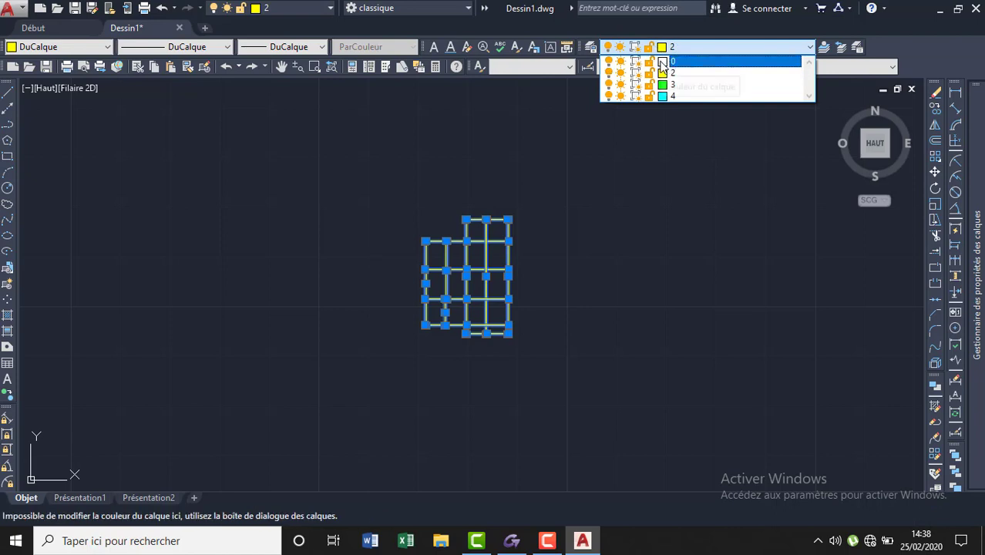
{"action": "left_click", "coordinate": [704, 61]}
{"action": "key", "text": "Escape"}
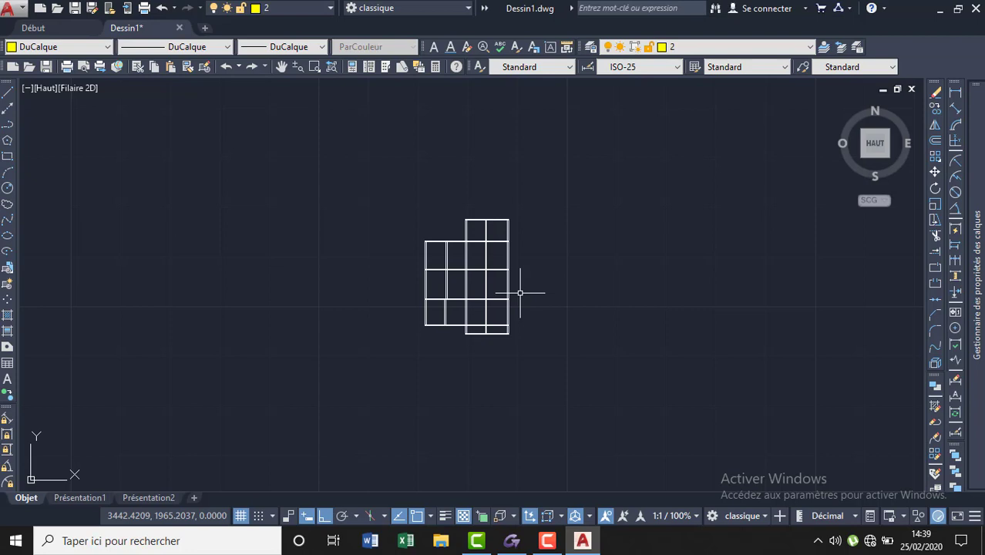
{"action": "right_click", "coordinate": [520, 293]}
{"action": "left_click", "coordinate": [479, 205]}
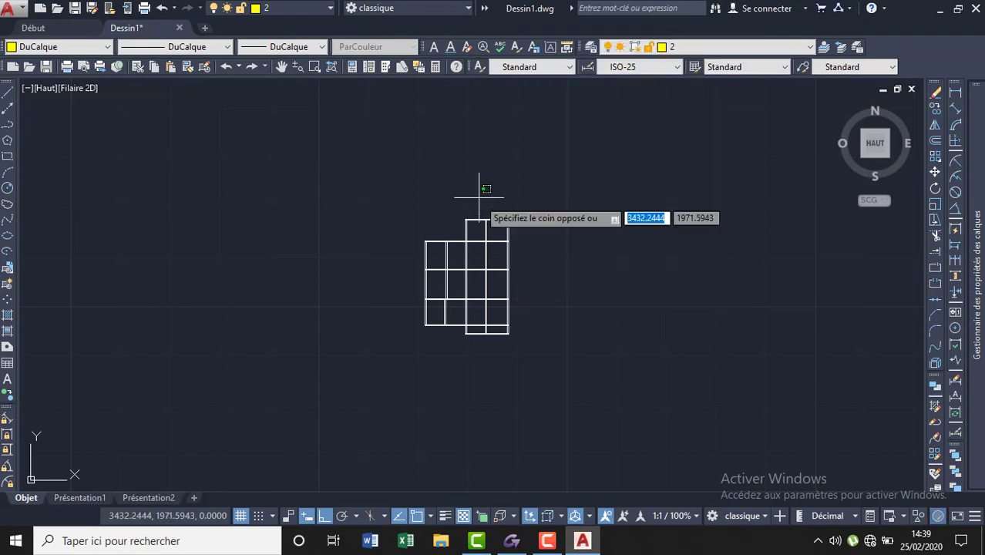
{"action": "key", "text": "Escape"}
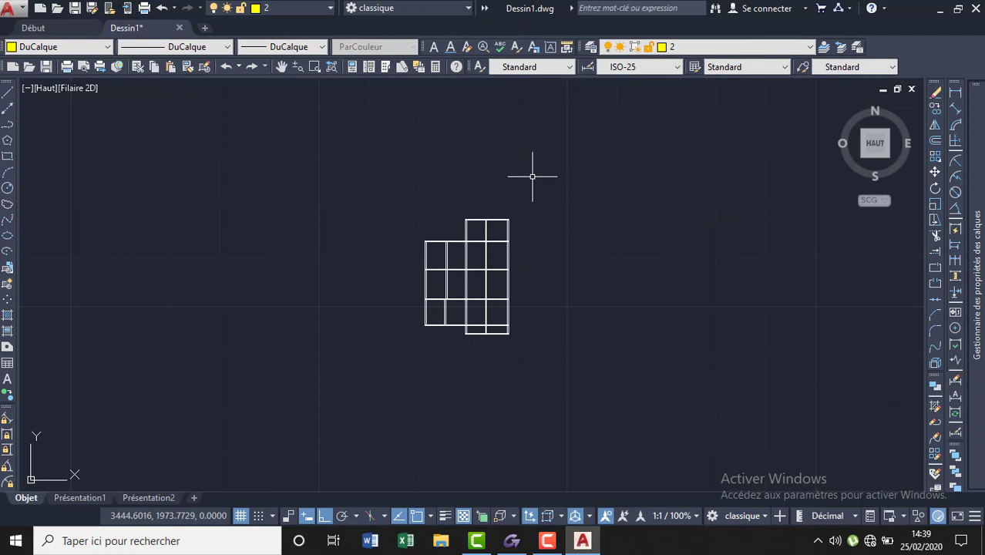
Step: With DC, offset the upper rooms' right outer wall line by 0.1
{"action": "scroll", "coordinate": [480, 199], "scroll_direction": "up", "scroll_amount": 2}
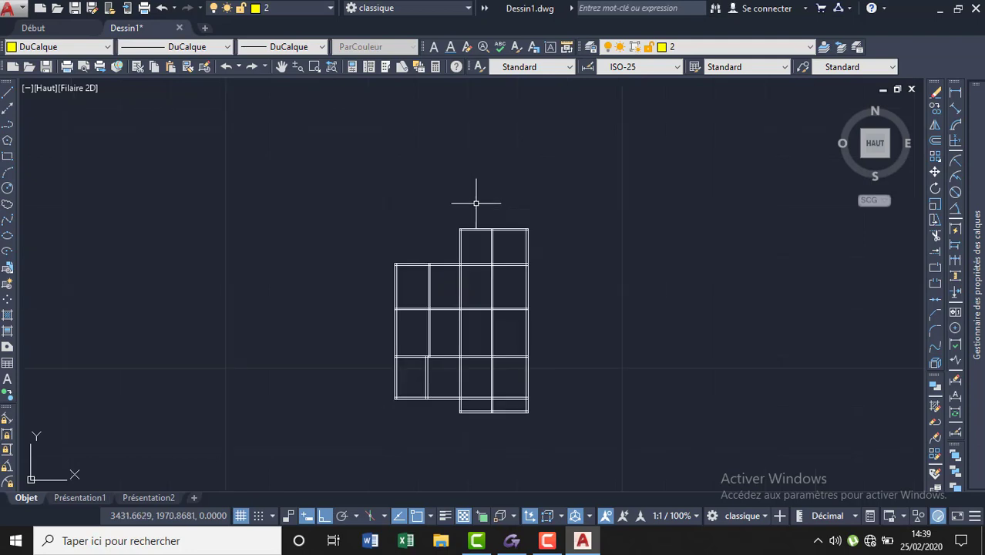
{"action": "scroll", "coordinate": [467, 221], "scroll_direction": "up", "scroll_amount": 2}
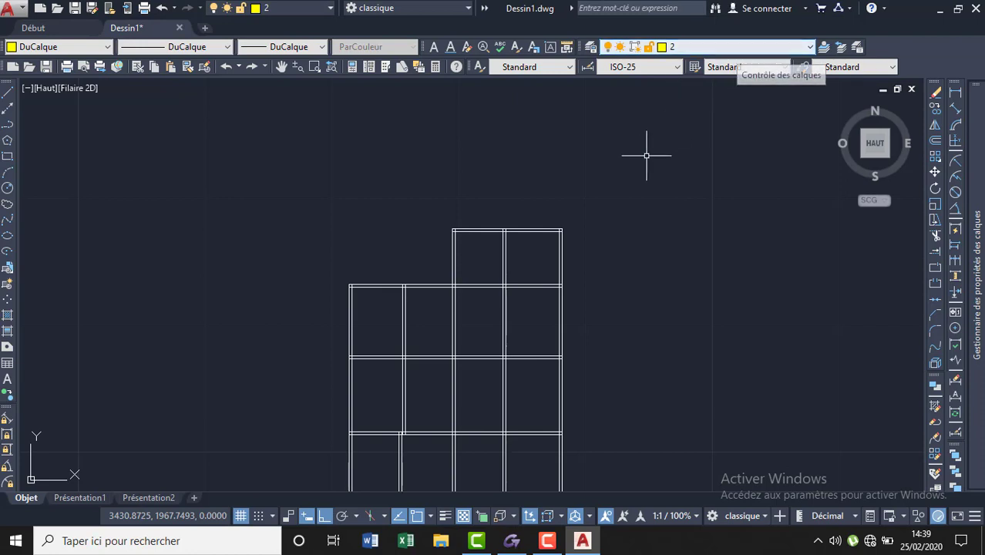
{"action": "scroll", "coordinate": [639, 184], "scroll_direction": "down", "scroll_amount": 4}
{"action": "scroll", "coordinate": [585, 204], "scroll_direction": "up", "scroll_amount": 4}
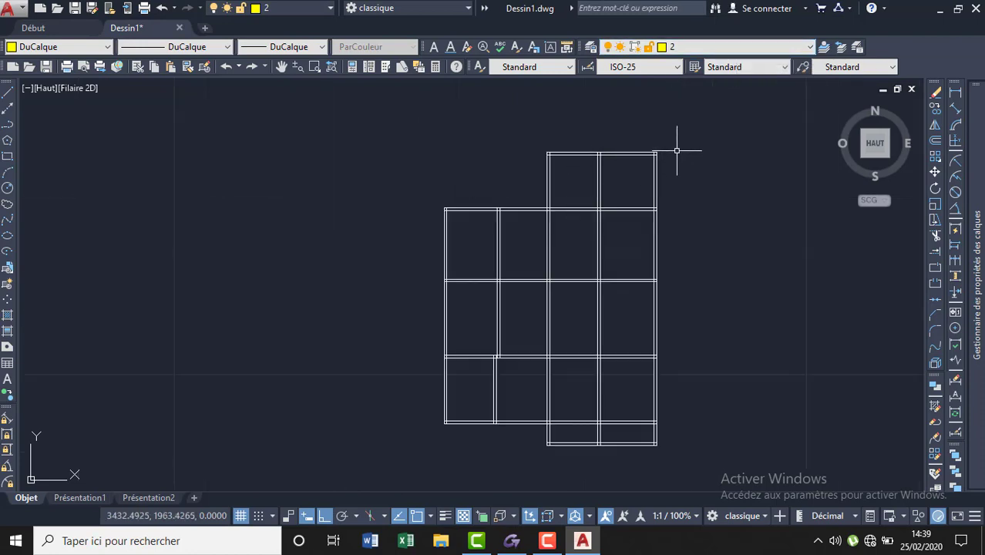
{"action": "type", "text": "DC"}
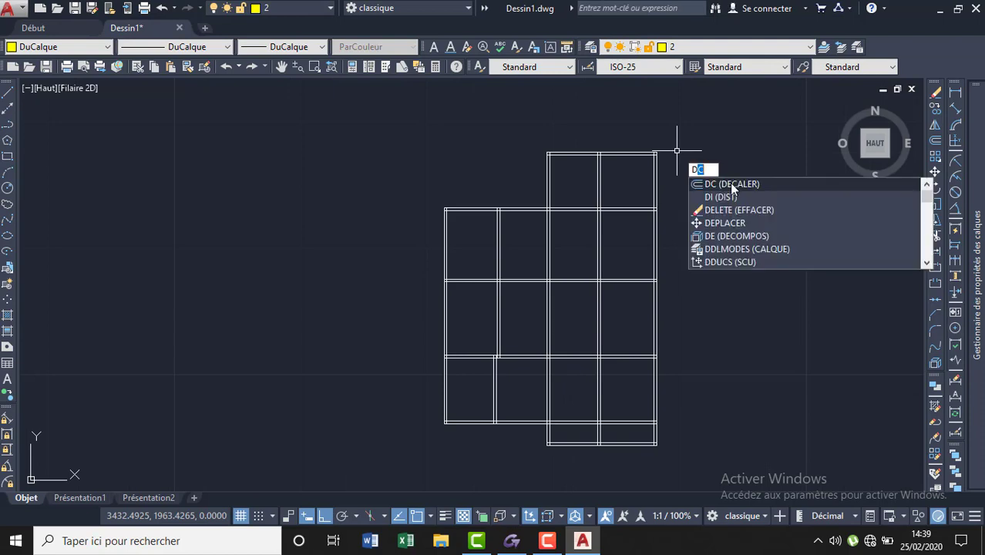
{"action": "left_click", "coordinate": [731, 184]}
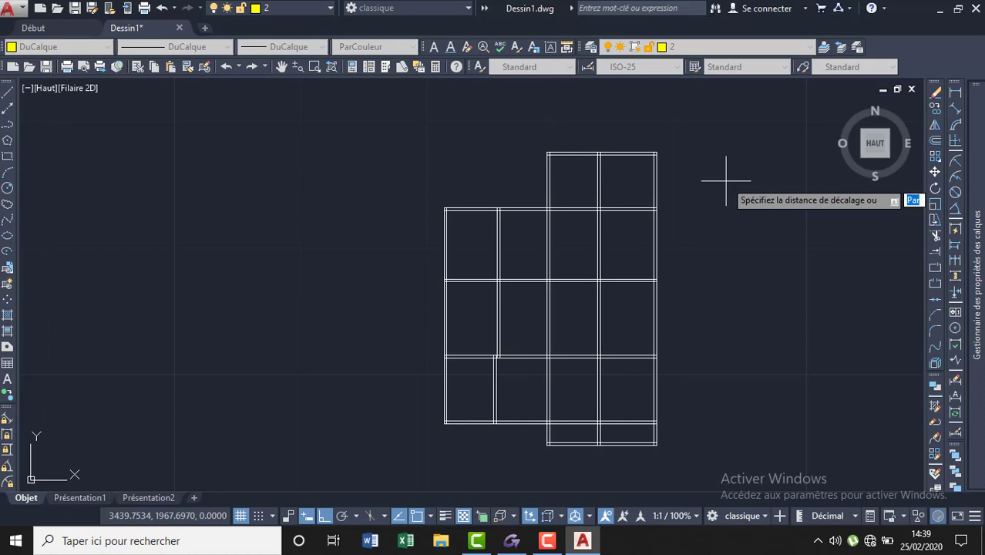
{"action": "key", "text": "Return"}
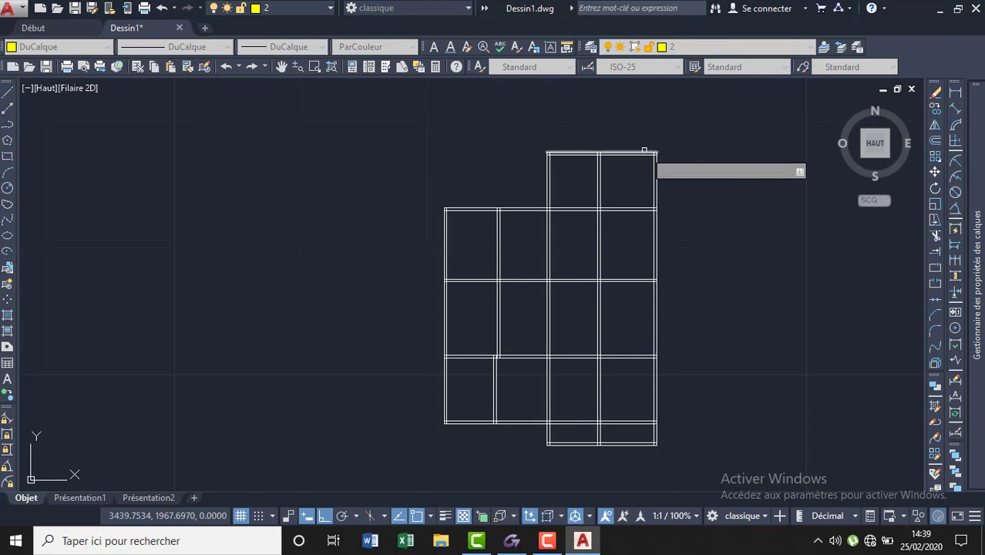
{"action": "scroll", "coordinate": [650, 164], "scroll_direction": "up", "scroll_amount": 4}
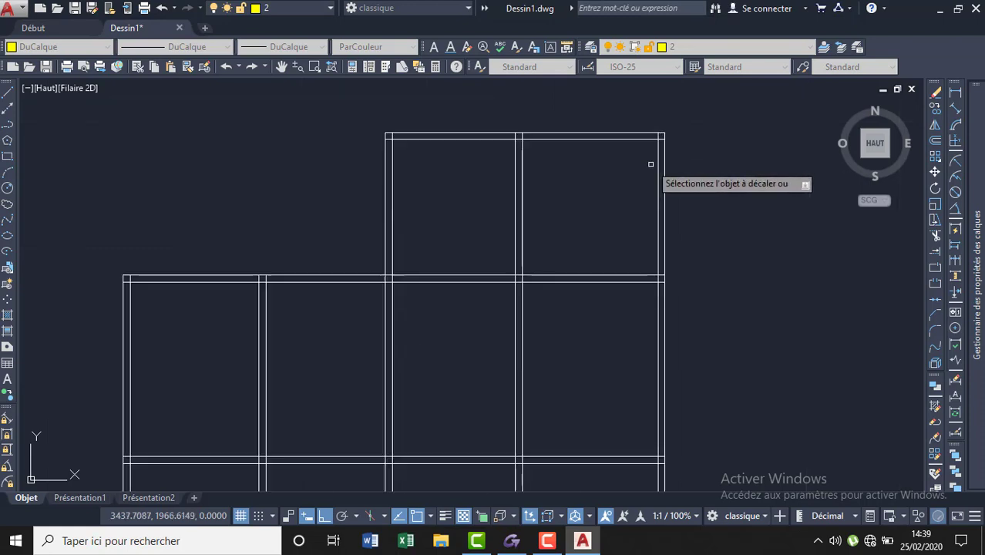
{"action": "left_click", "coordinate": [664, 164]}
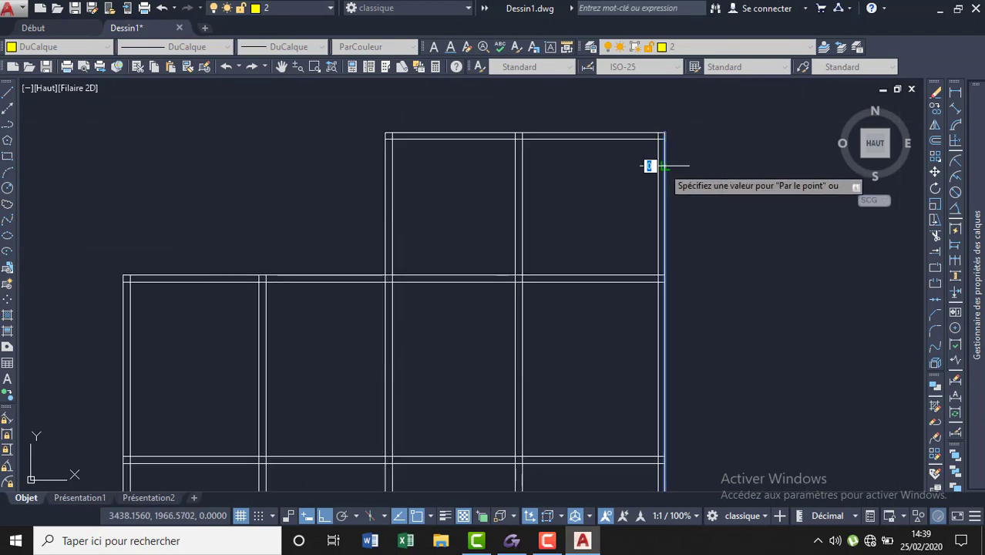
{"action": "type", "text": "0.2"}
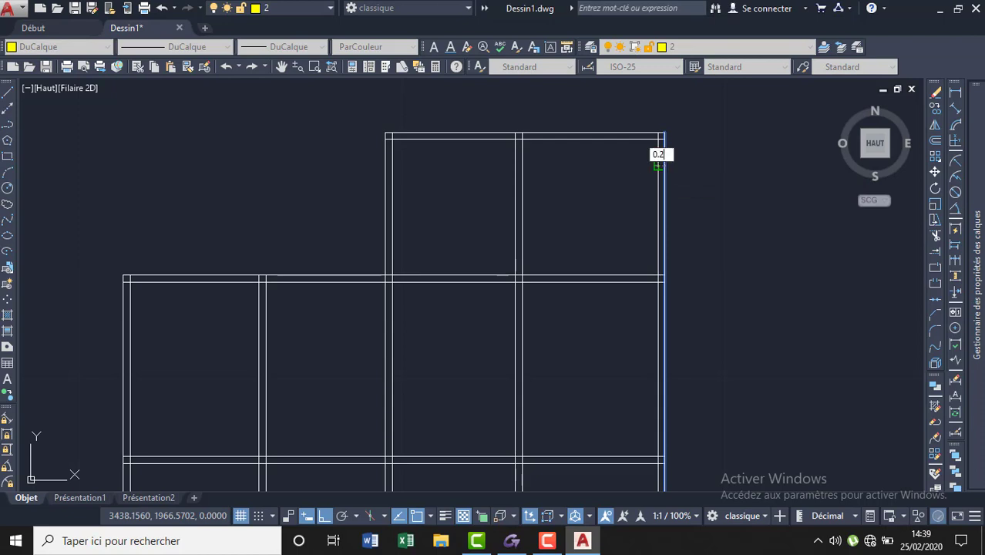
{"action": "type", "text": "2"}
{"action": "key", "text": "BackSpace"}
{"action": "key", "text": "BackSpace"}
{"action": "type", "text": "11"}
{"action": "key", "text": "Return"}
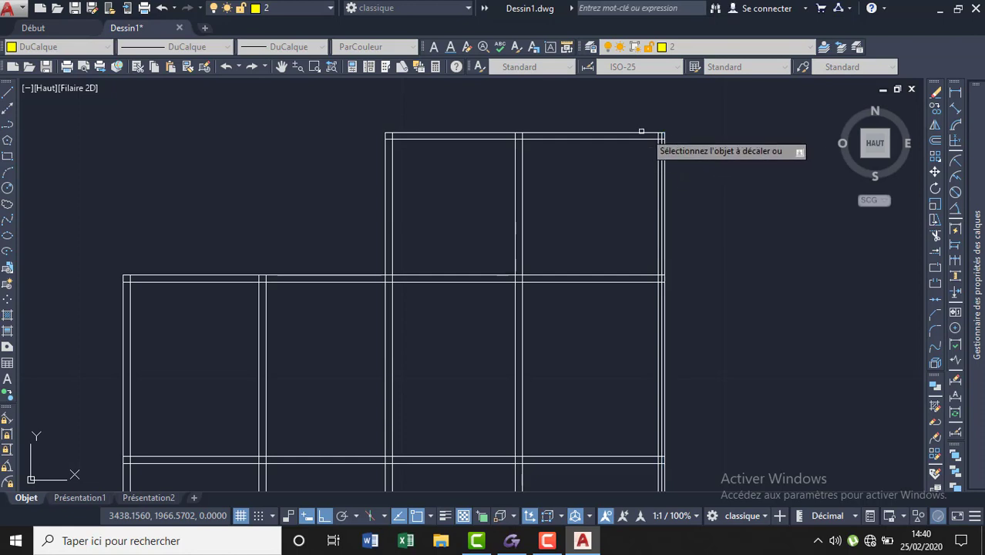
Step: Offset the top wall line by 0.11
{"action": "left_click", "coordinate": [636, 134]}
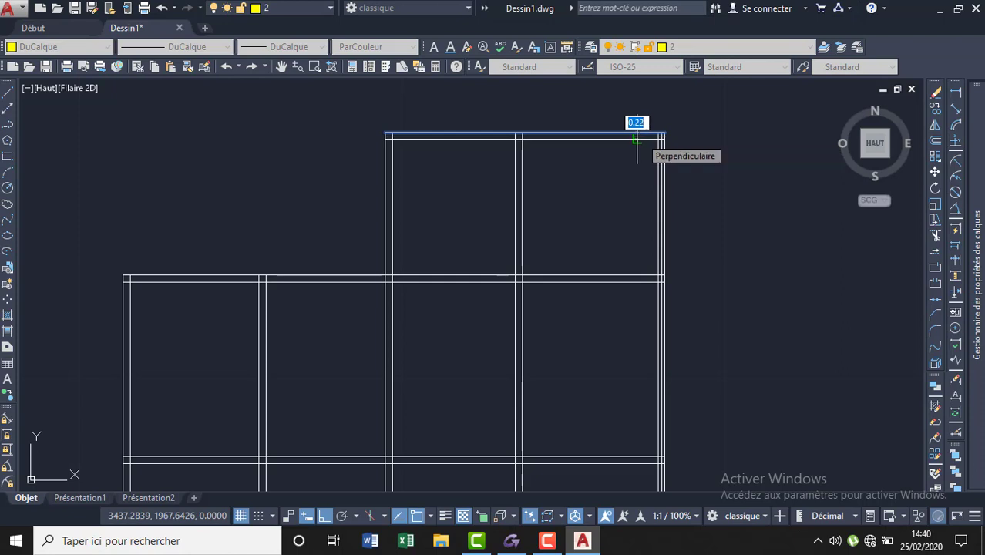
{"action": "type", "text": "0.11"}
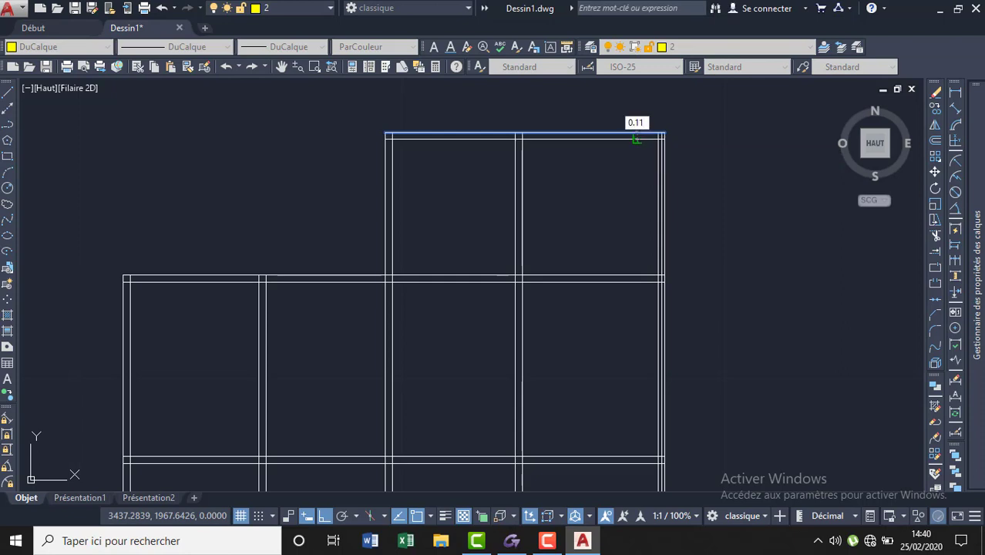
{"action": "key", "text": "Return"}
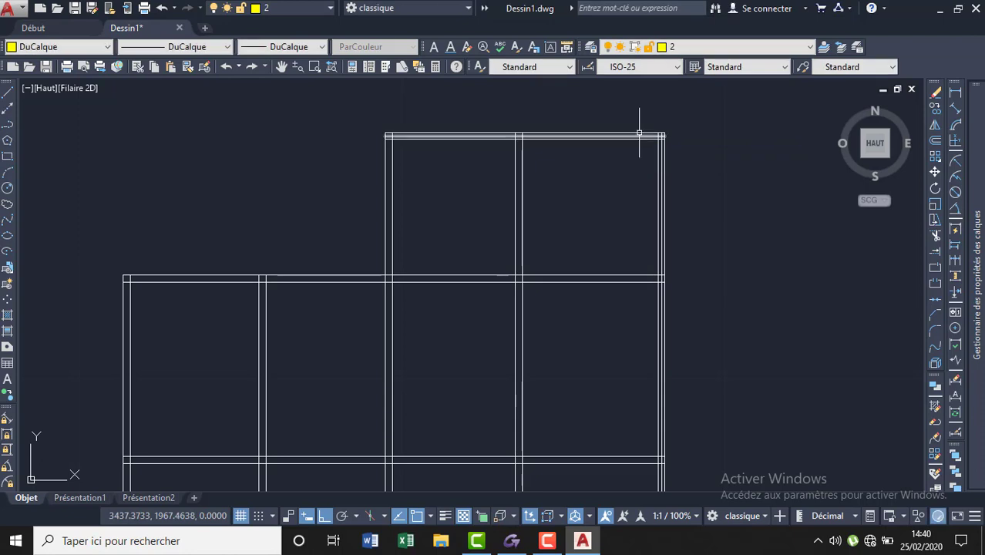
{"action": "scroll", "coordinate": [639, 135], "scroll_direction": "up", "scroll_amount": 5}
Step: Delete the middle horizontal line along the top wall, then cancel the repeated command
{"action": "left_click", "coordinate": [625, 150]}
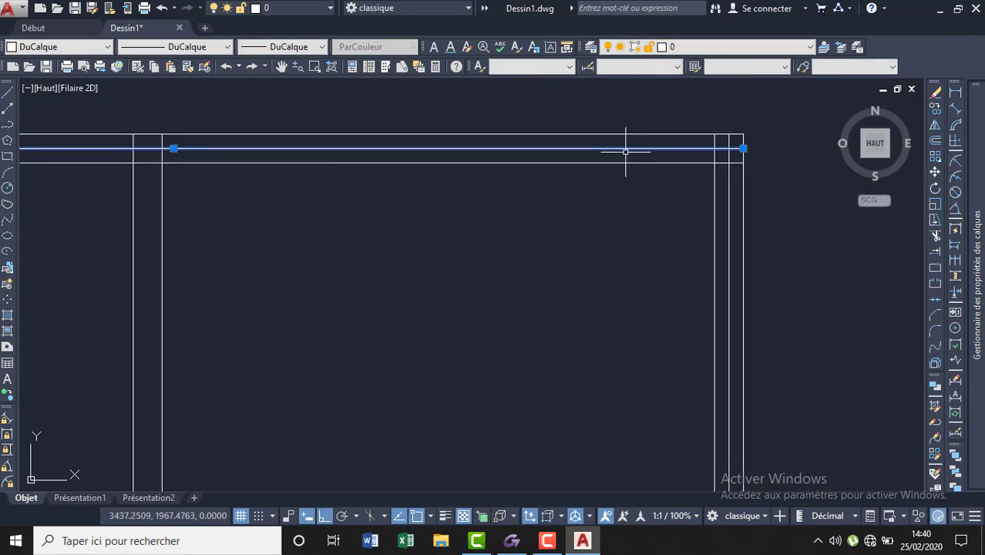
{"action": "key", "text": "Delete"}
{"action": "scroll", "coordinate": [660, 94], "scroll_direction": "down", "scroll_amount": 3}
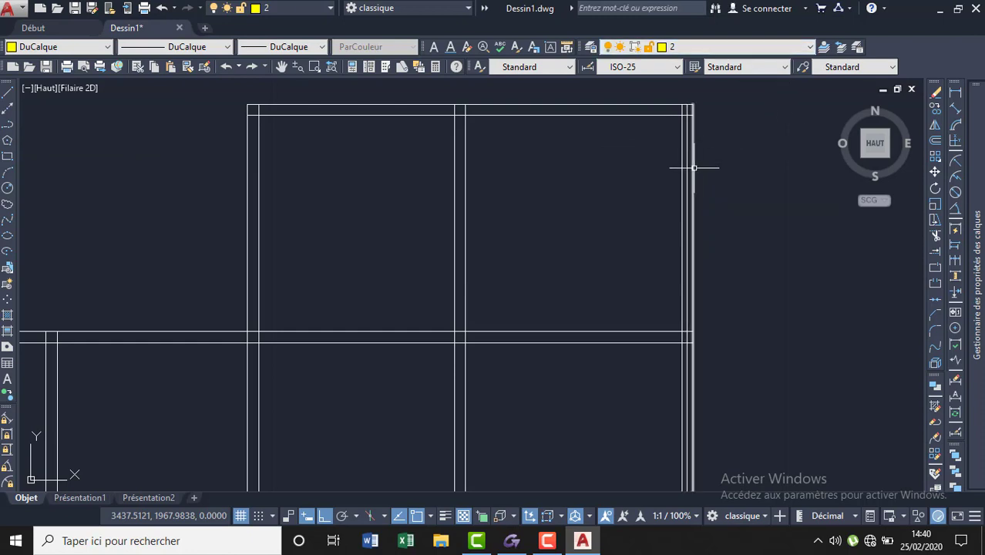
{"action": "scroll", "coordinate": [709, 177], "scroll_direction": "down", "scroll_amount": 2}
{"action": "scroll", "coordinate": [709, 177], "scroll_direction": "down", "scroll_amount": 2}
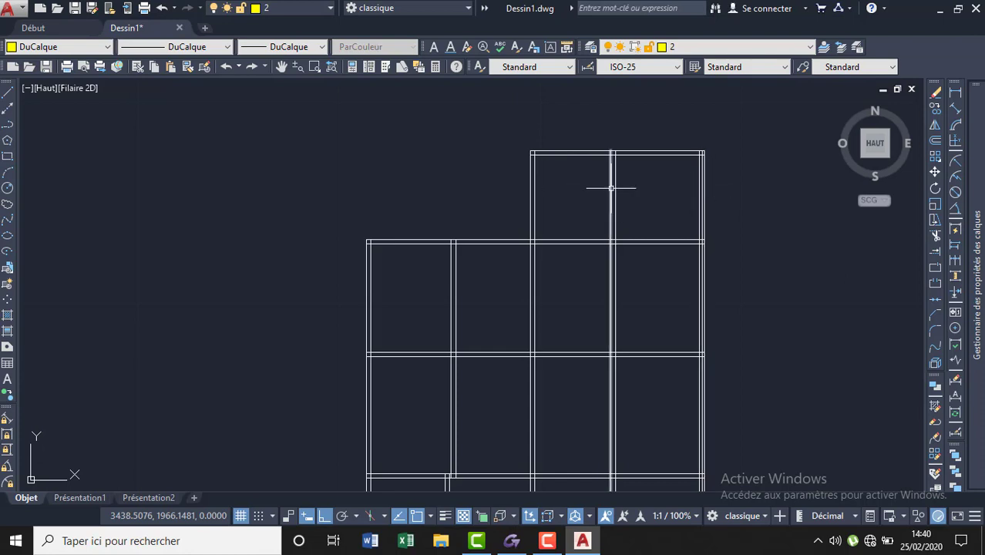
{"action": "scroll", "coordinate": [626, 191], "scroll_direction": "up", "scroll_amount": 2}
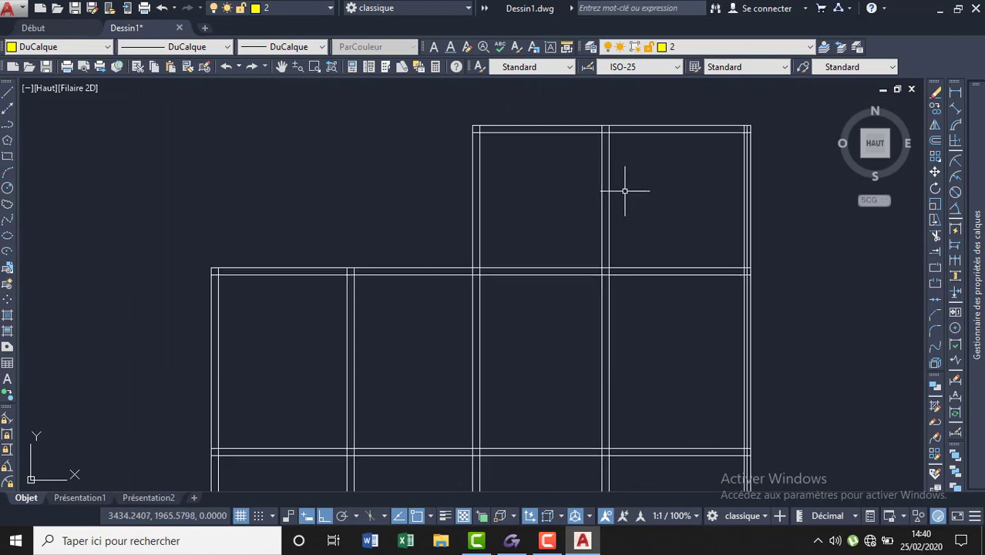
{"action": "key", "text": "Return"}
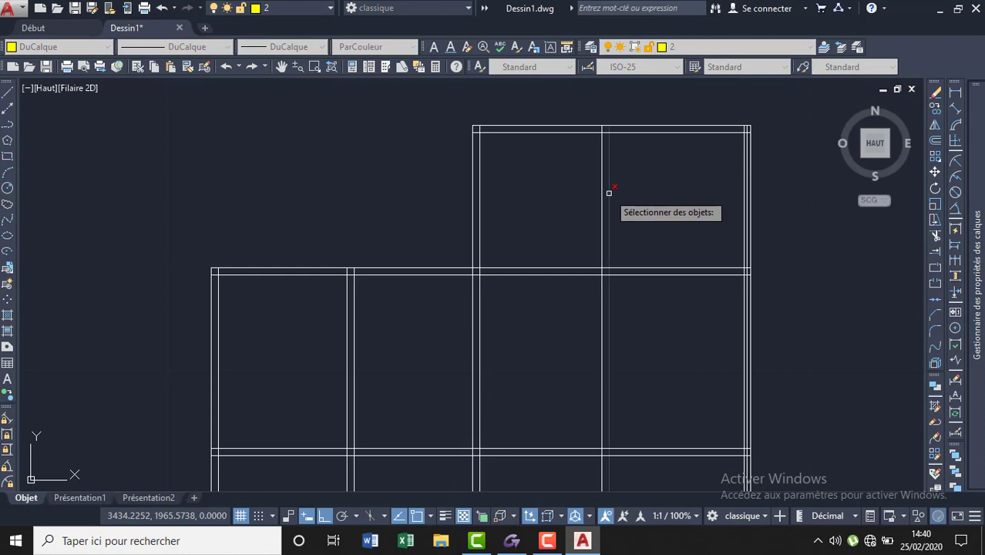
{"action": "key", "text": "Escape"}
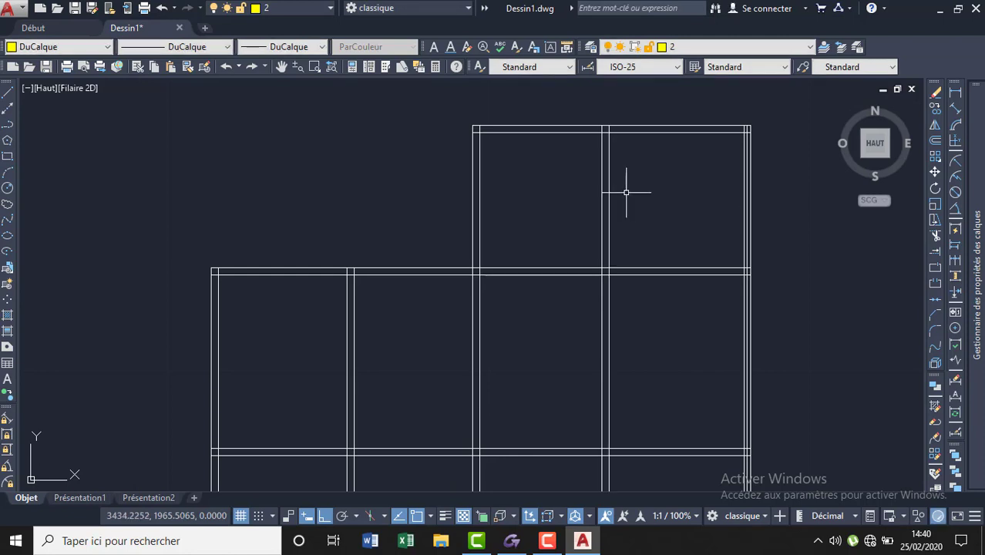
Step: Offset the middle and left walls of the top rooms by 0.11
{"action": "type", "text": "dc"}
{"action": "key", "text": "Return"}
{"action": "key", "text": "Return"}
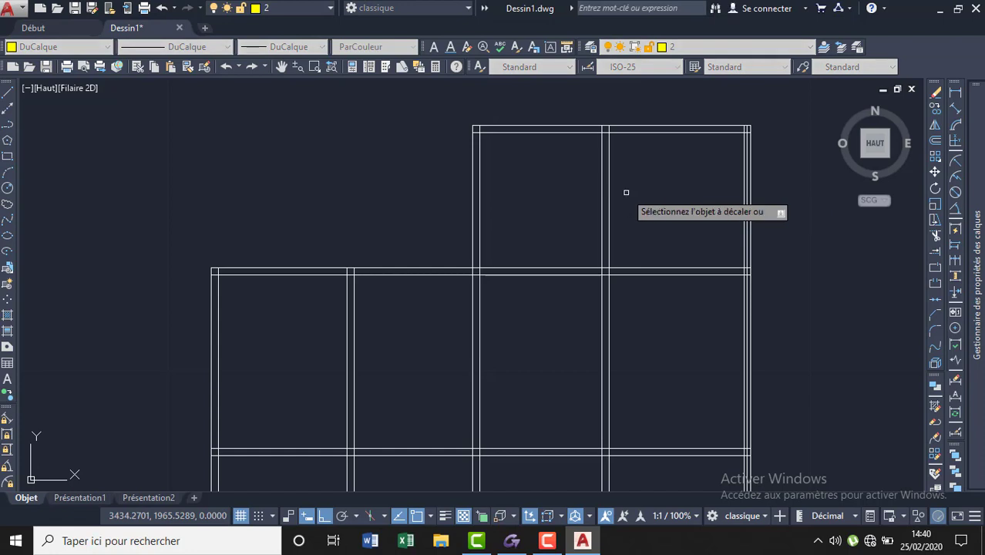
{"action": "left_click", "coordinate": [609, 233]}
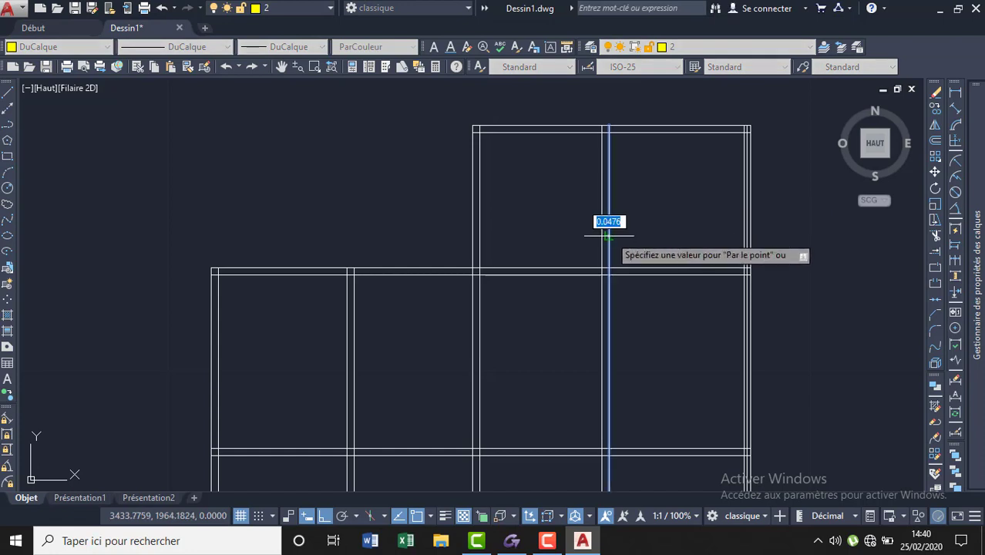
{"action": "type", "text": "0.11"}
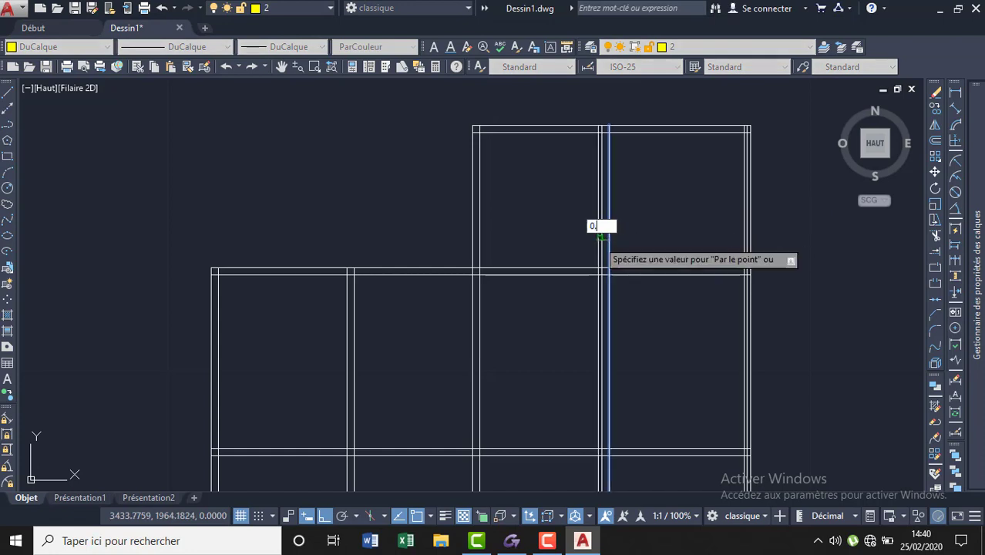
{"action": "key", "text": "Return"}
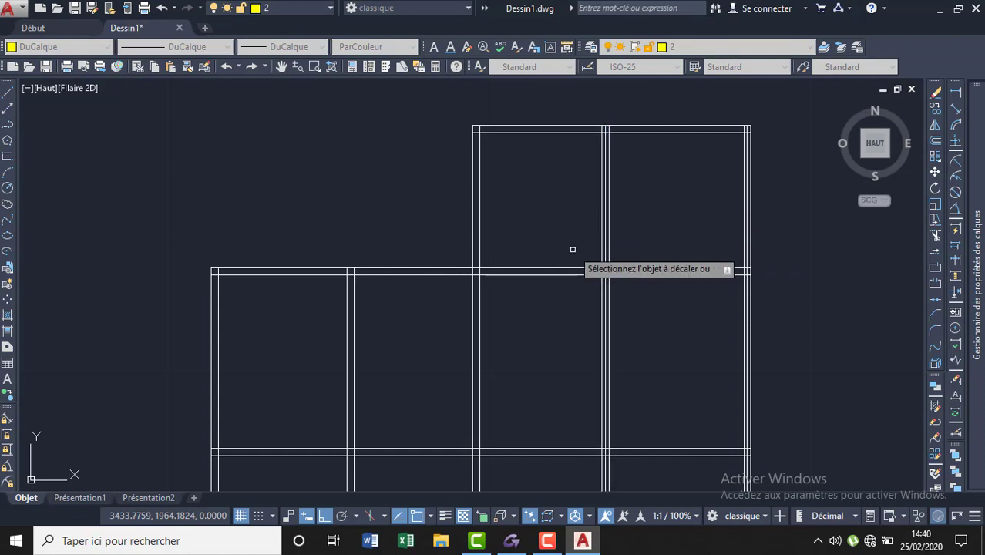
{"action": "left_click", "coordinate": [476, 227]}
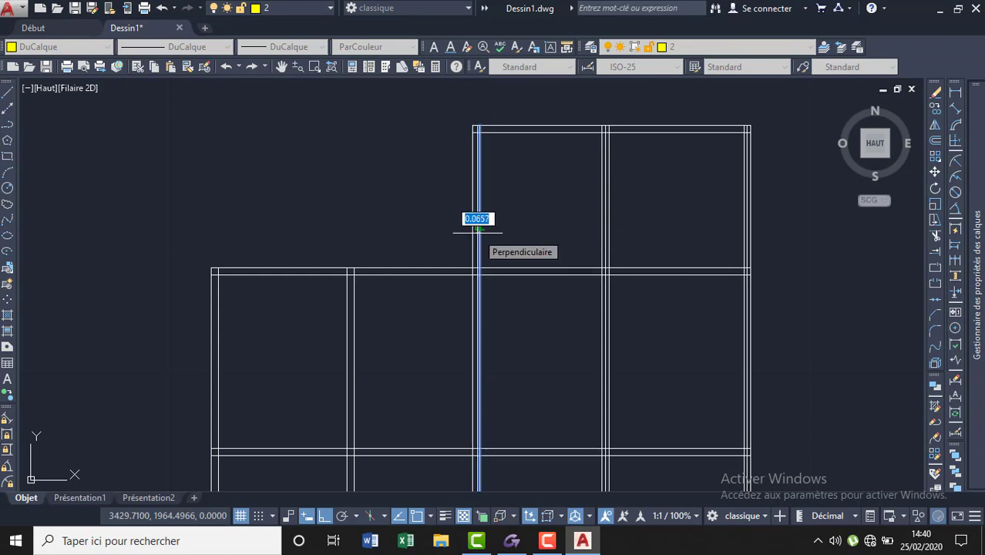
{"action": "type", "text": "0.11"}
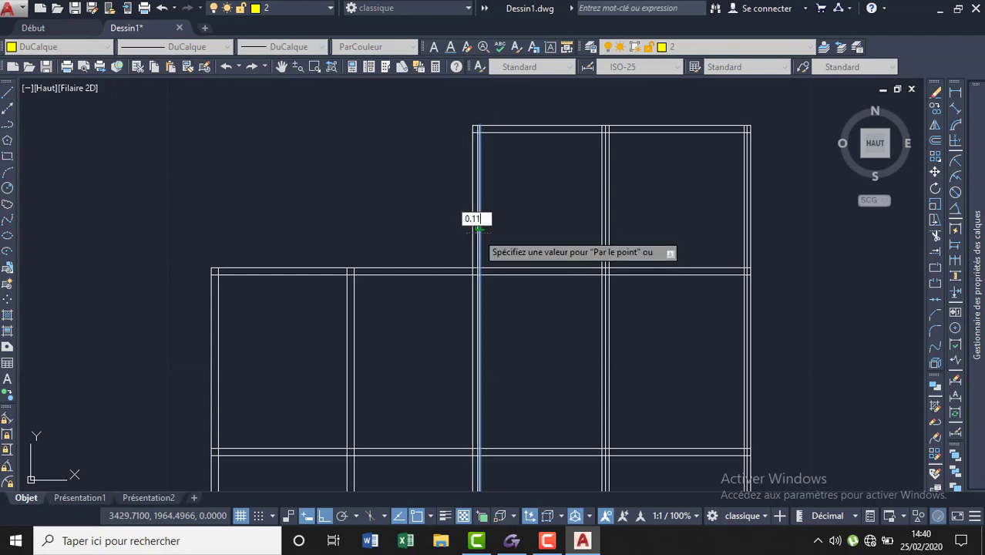
{"action": "key", "text": "Return"}
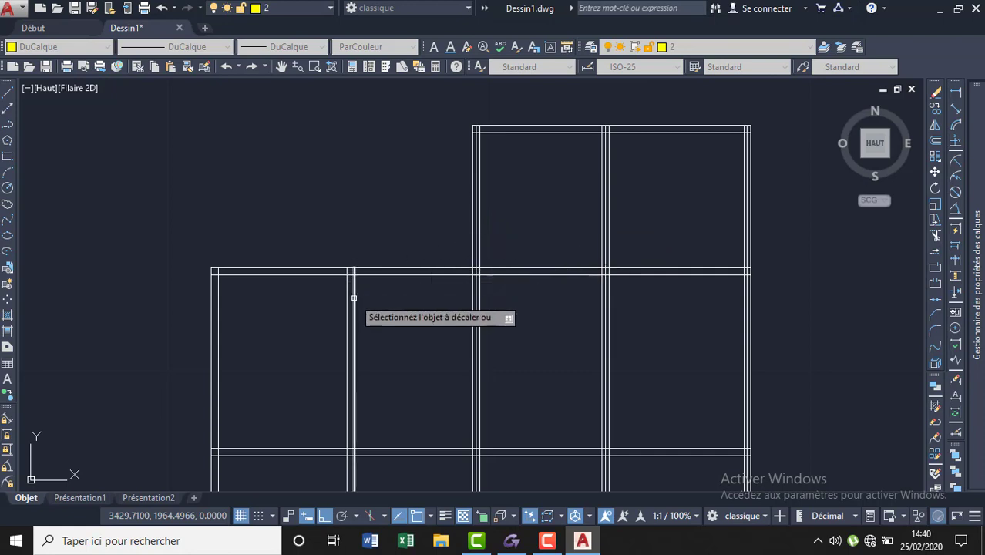
Step: Offset the lower-left interior wall, the left outer wall, the top wall and the middle horizontal wall
{"action": "left_click", "coordinate": [354, 297]}
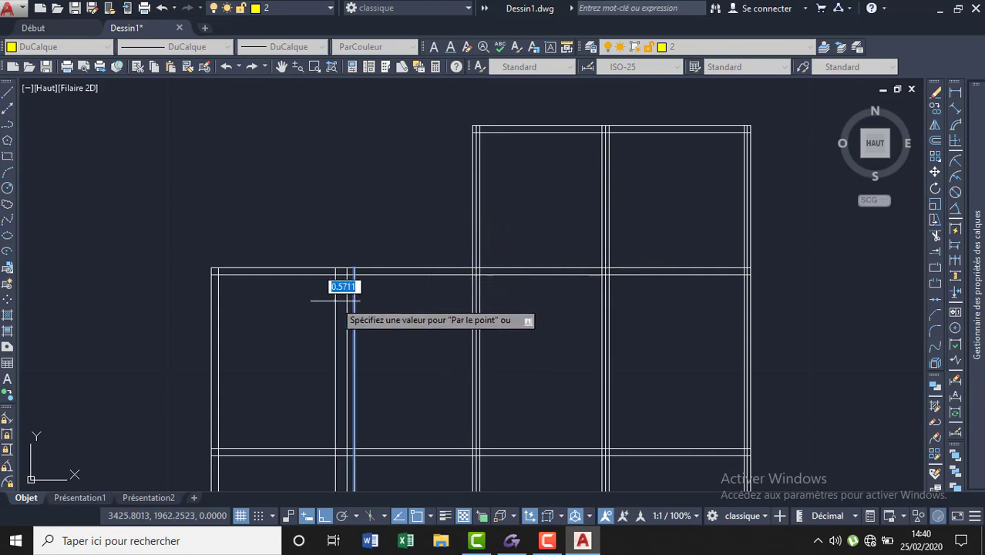
{"action": "left_click", "coordinate": [332, 301]}
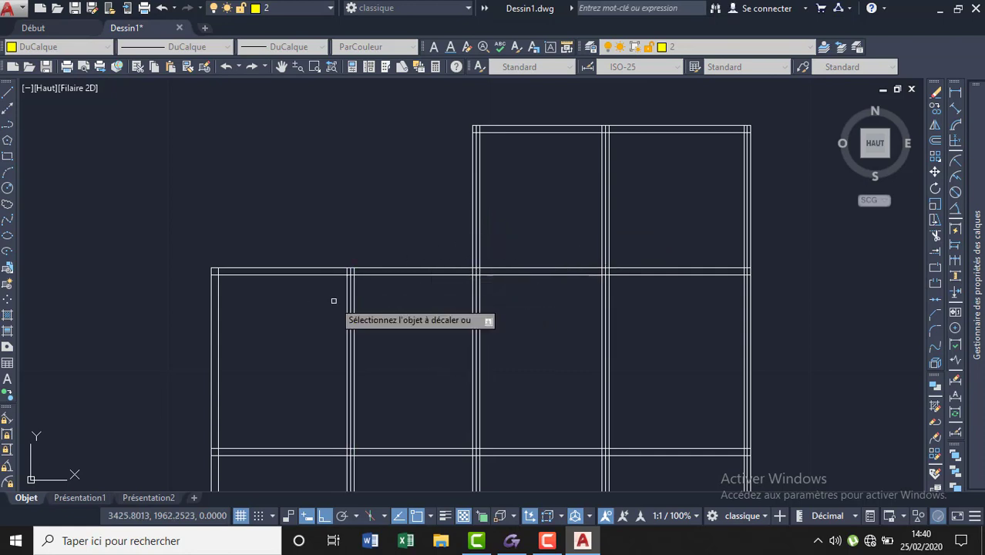
{"action": "left_click", "coordinate": [218, 324]}
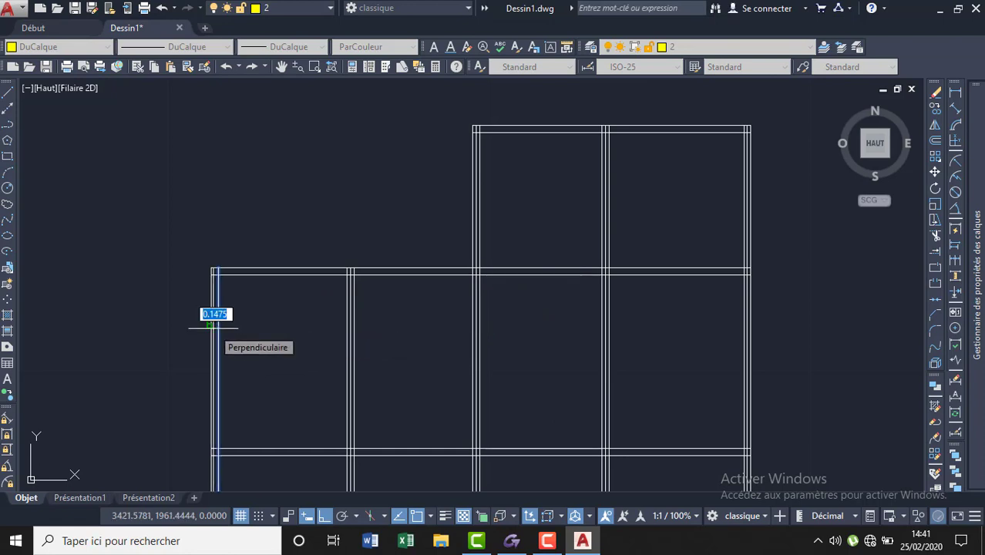
{"action": "type", "text": "0.11"}
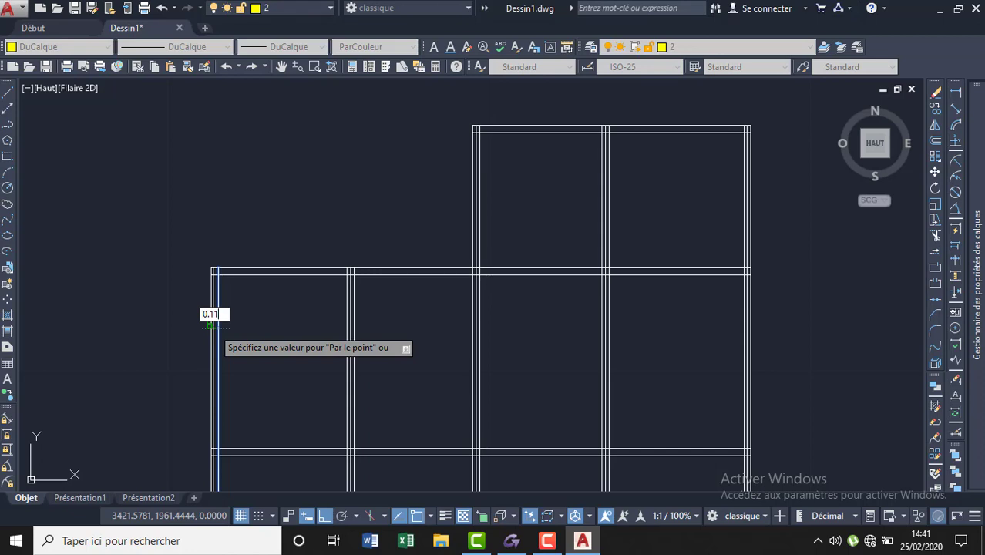
{"action": "key", "text": "Return"}
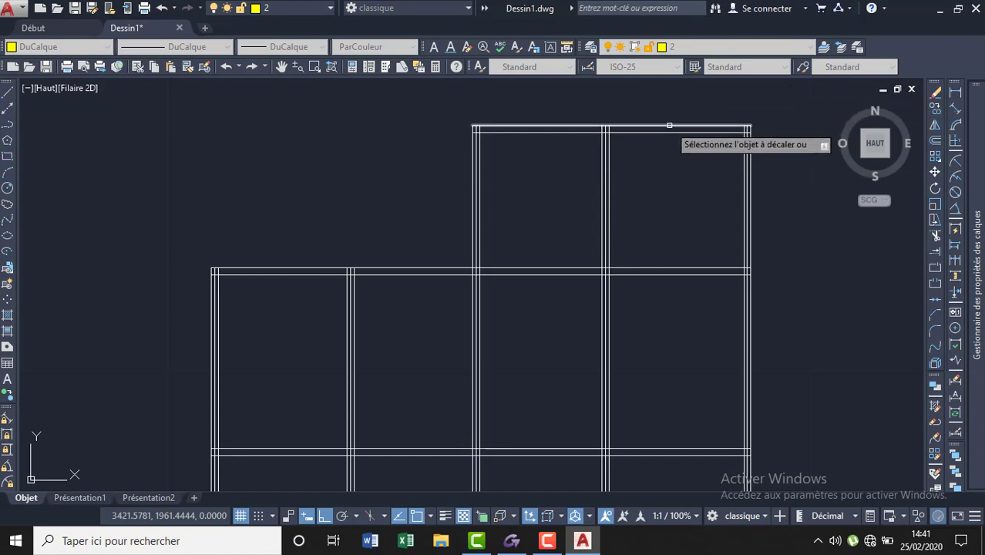
{"action": "left_click", "coordinate": [668, 125]}
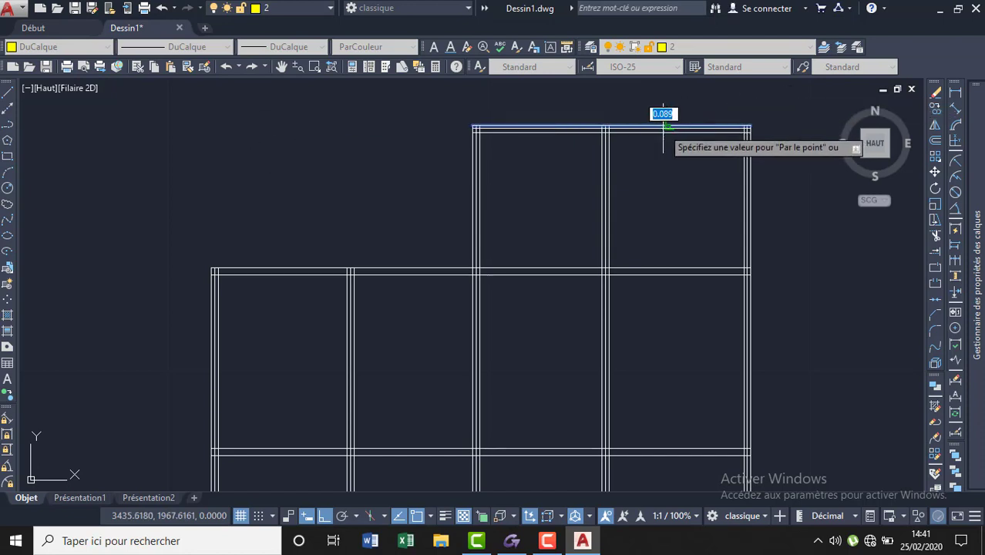
{"action": "left_click", "coordinate": [667, 126]}
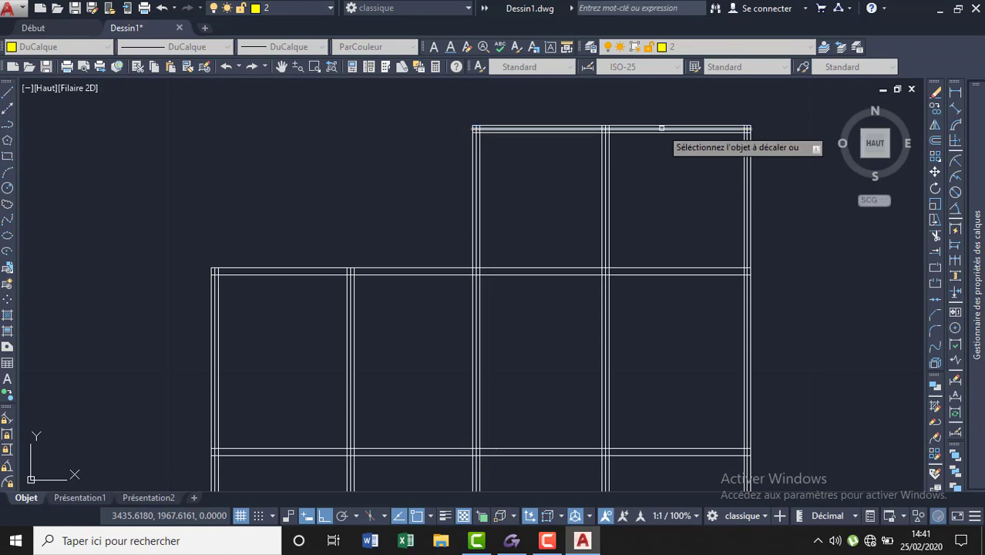
{"action": "left_click", "coordinate": [656, 268]}
{"action": "type", "text": "0.11"}
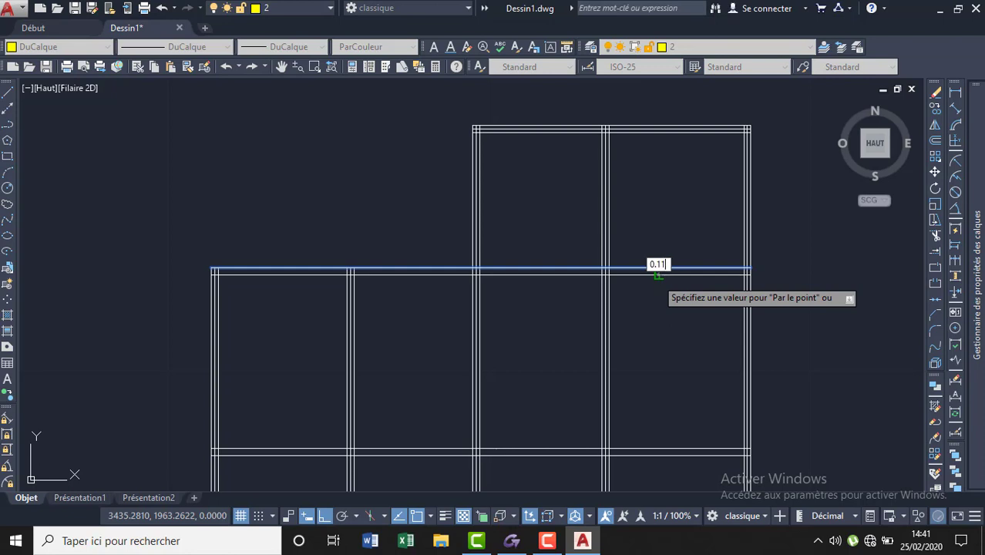
{"action": "left_click", "coordinate": [656, 277]}
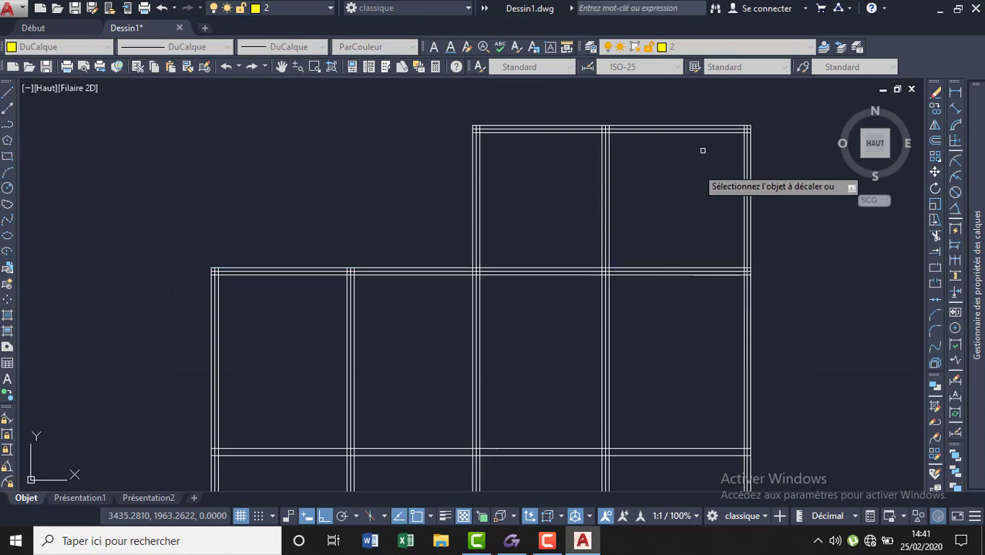
{"action": "scroll", "coordinate": [685, 207], "scroll_direction": "down", "scroll_amount": 4}
{"action": "scroll", "coordinate": [659, 260], "scroll_direction": "up", "scroll_amount": 6}
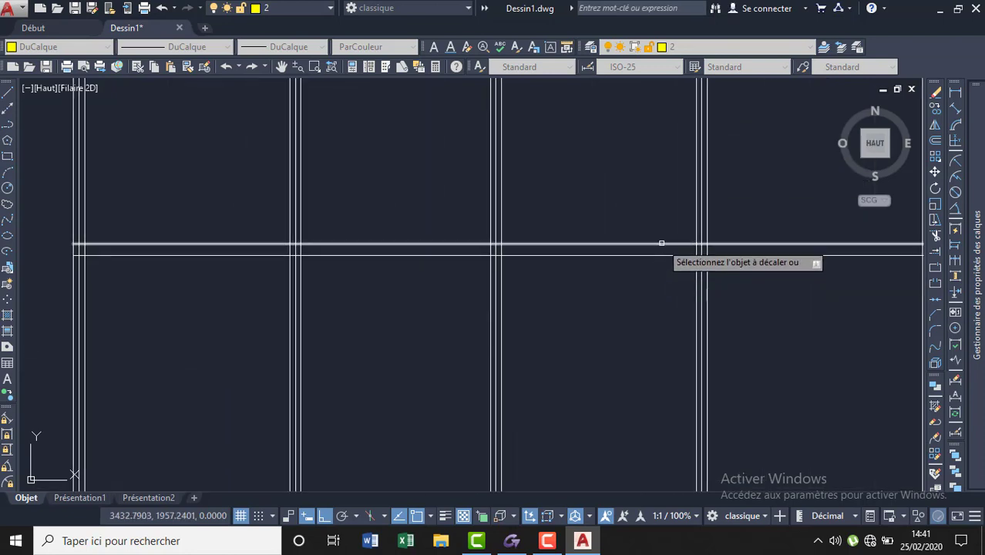
Step: Offset the next two horizontal wall lines by 0.11
{"action": "left_click", "coordinate": [659, 246]}
{"action": "type", "text": "0.11"}
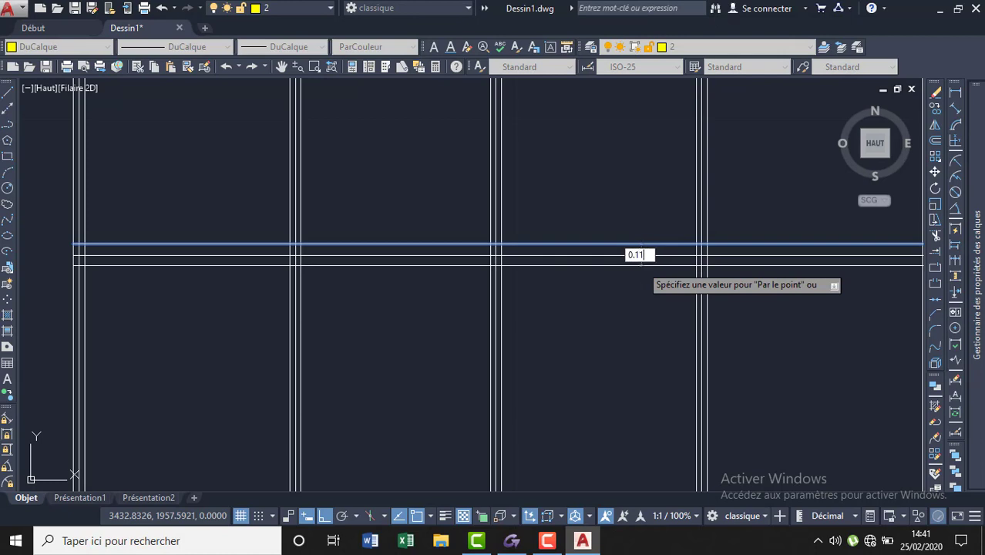
{"action": "left_click", "coordinate": [641, 254]}
{"action": "scroll", "coordinate": [563, 155], "scroll_direction": "down", "scroll_amount": 3}
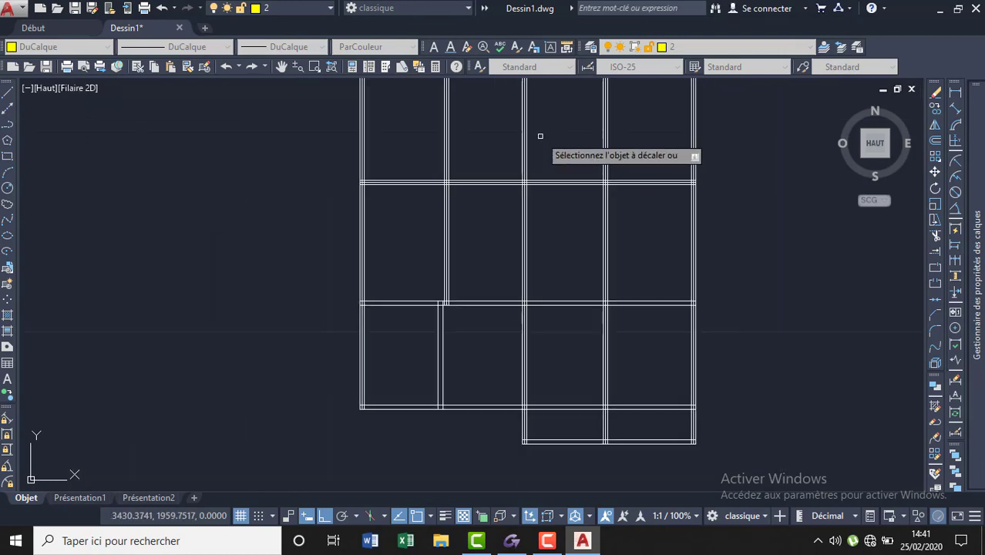
{"action": "scroll", "coordinate": [574, 299], "scroll_direction": "up", "scroll_amount": 2}
{"action": "scroll", "coordinate": [576, 285], "scroll_direction": "up", "scroll_amount": 2}
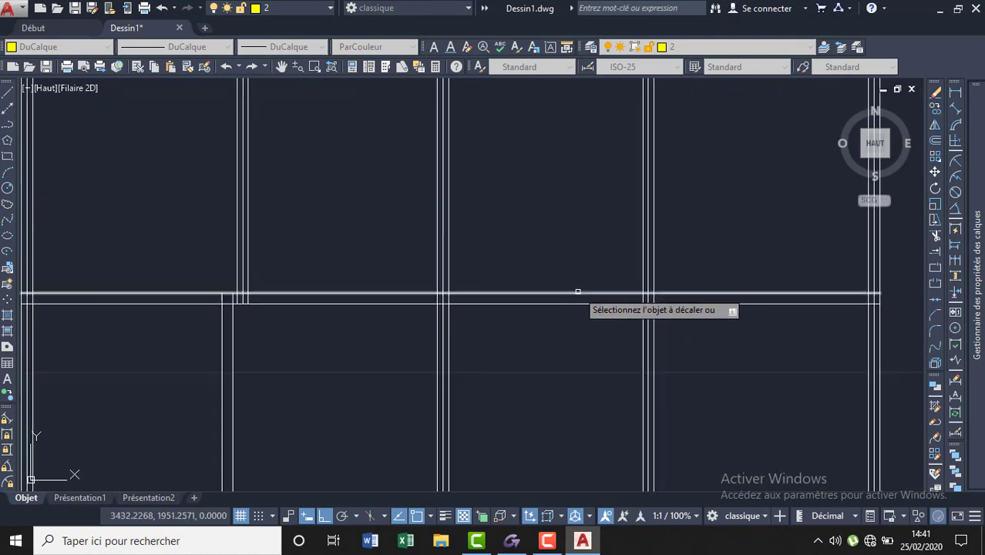
{"action": "left_click", "coordinate": [577, 292]}
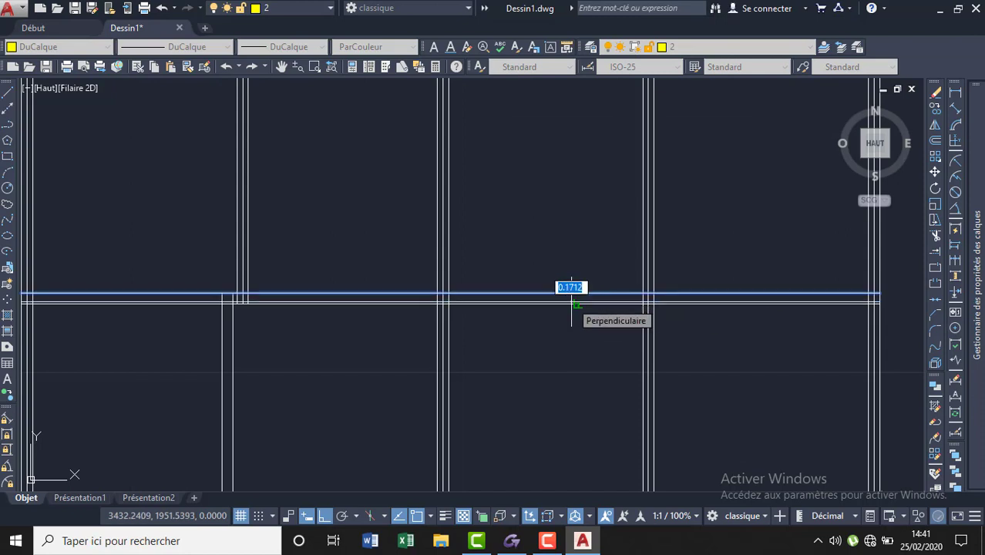
{"action": "type", "text": "0."}
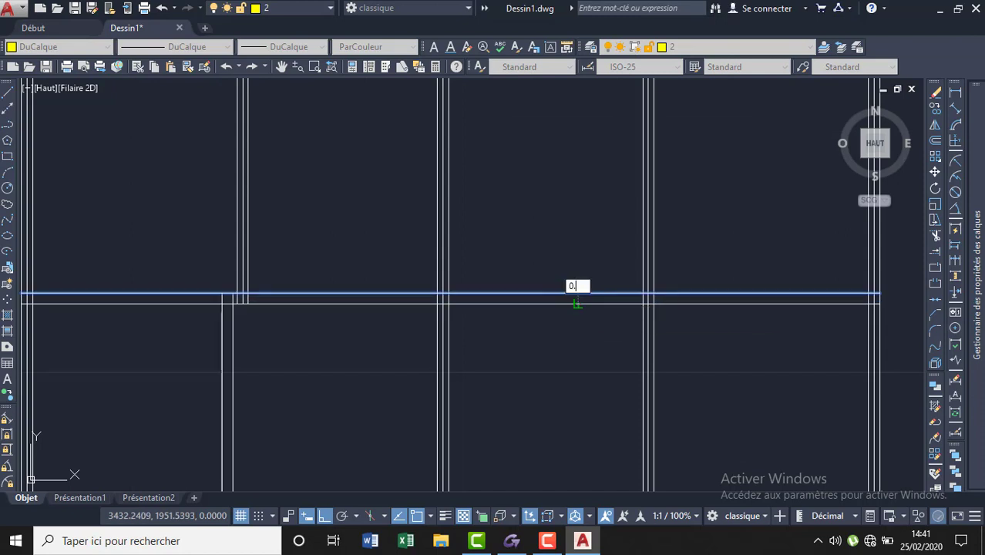
{"action": "key", "text": "Return"}
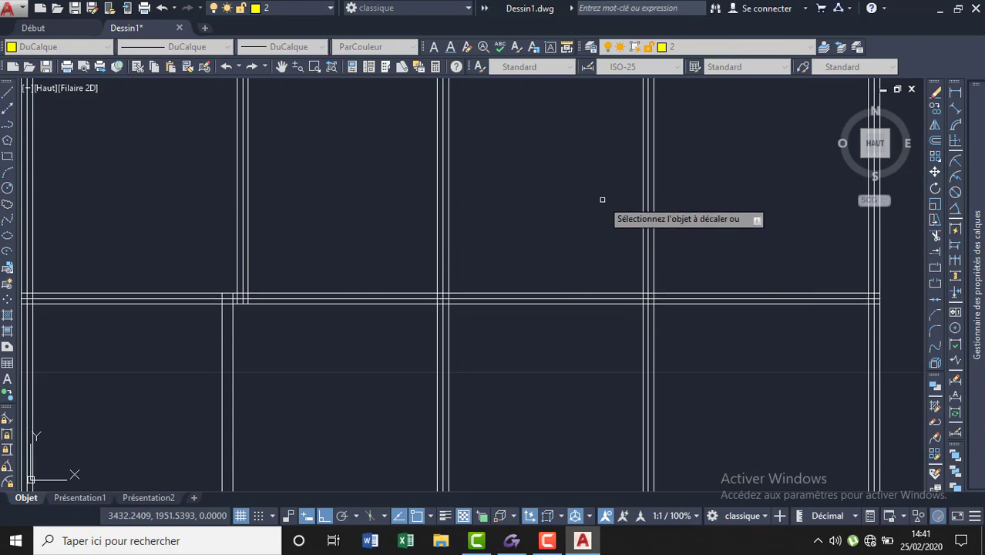
Step: Offset the lower and bottom-most horizontal walls and the short vertical wall by 0.11
{"action": "scroll", "coordinate": [602, 200], "scroll_direction": "down", "scroll_amount": 1}
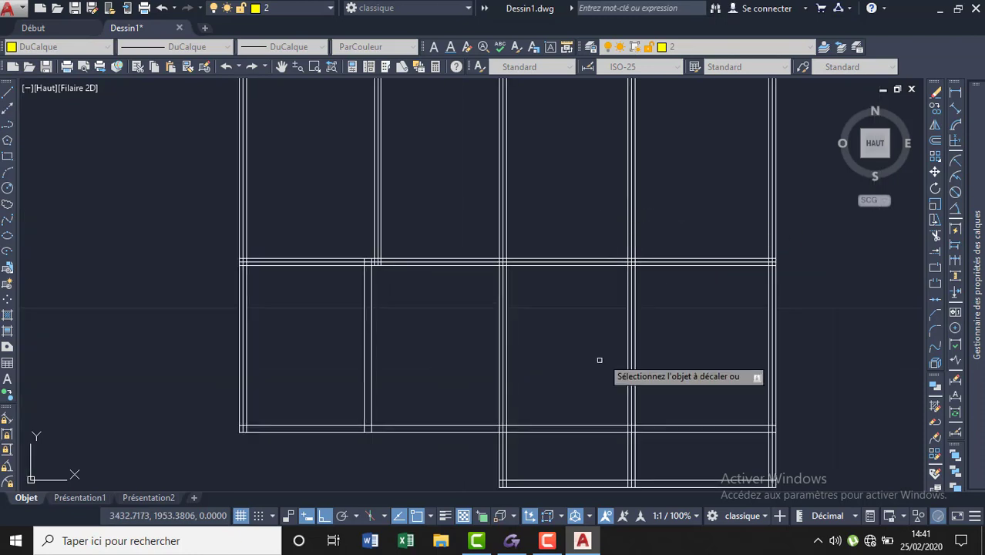
{"action": "left_click", "coordinate": [672, 425]}
{"action": "type", "text": "0.11"}
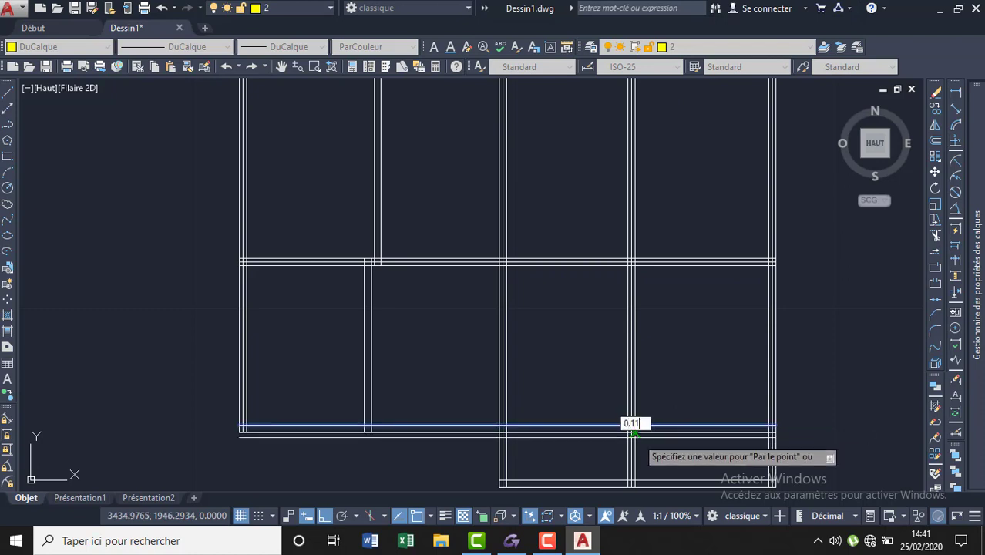
{"action": "key", "text": "Return"}
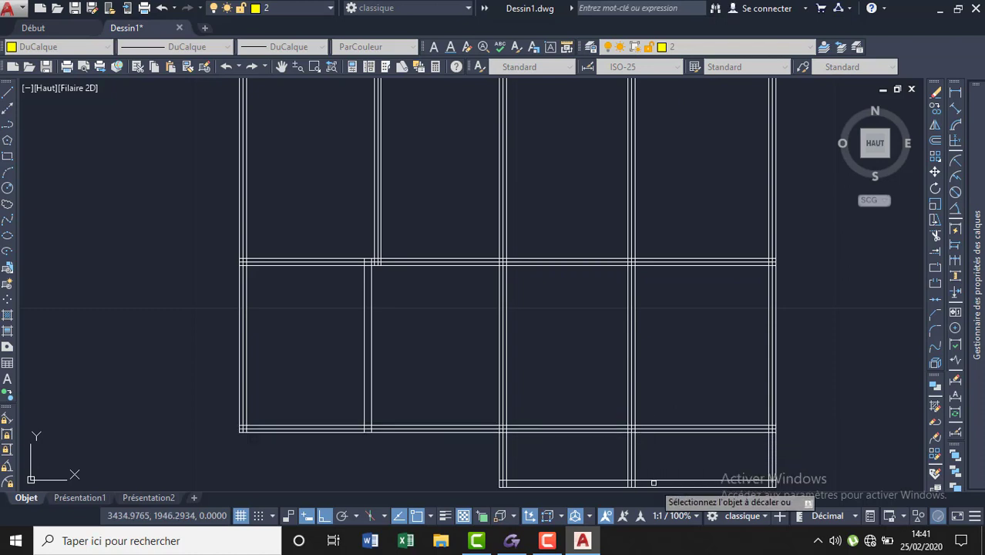
{"action": "left_click", "coordinate": [653, 481]}
{"action": "type", "text": "0.11"}
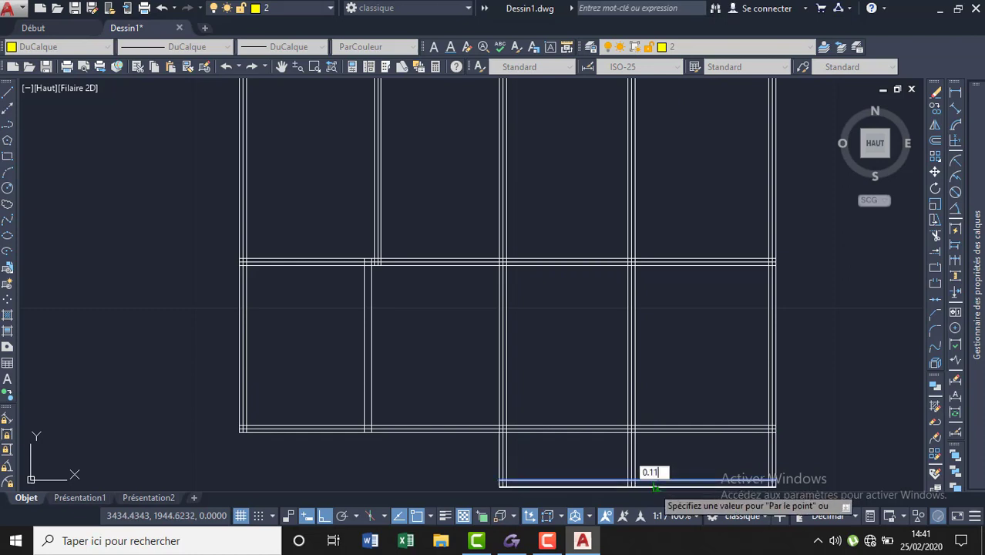
{"action": "key", "text": "Return"}
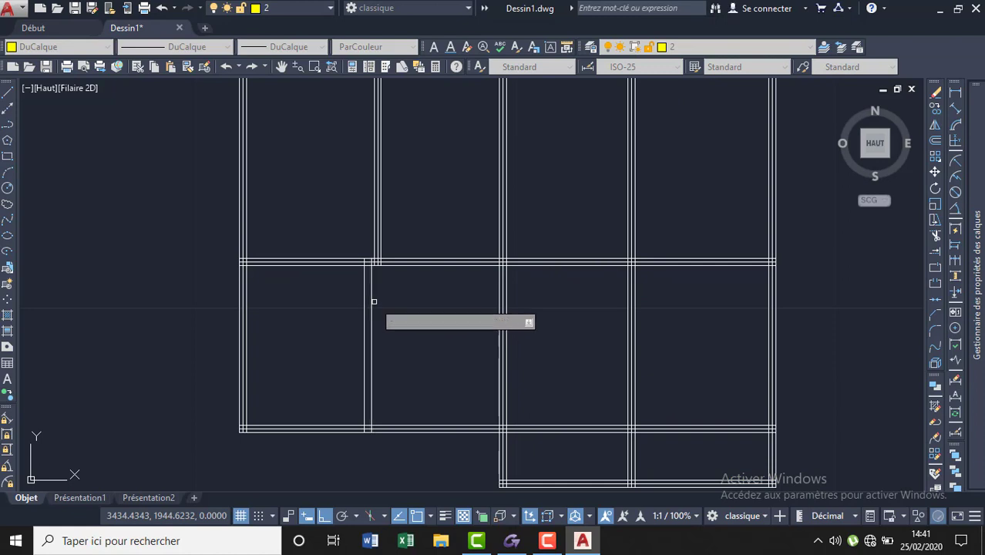
{"action": "left_click", "coordinate": [371, 303]}
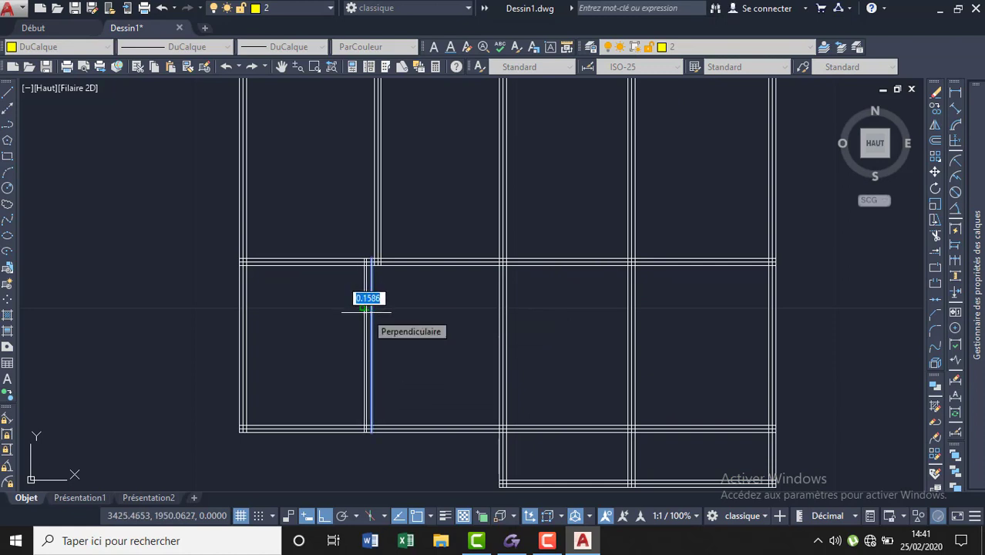
{"action": "type", "text": "0."}
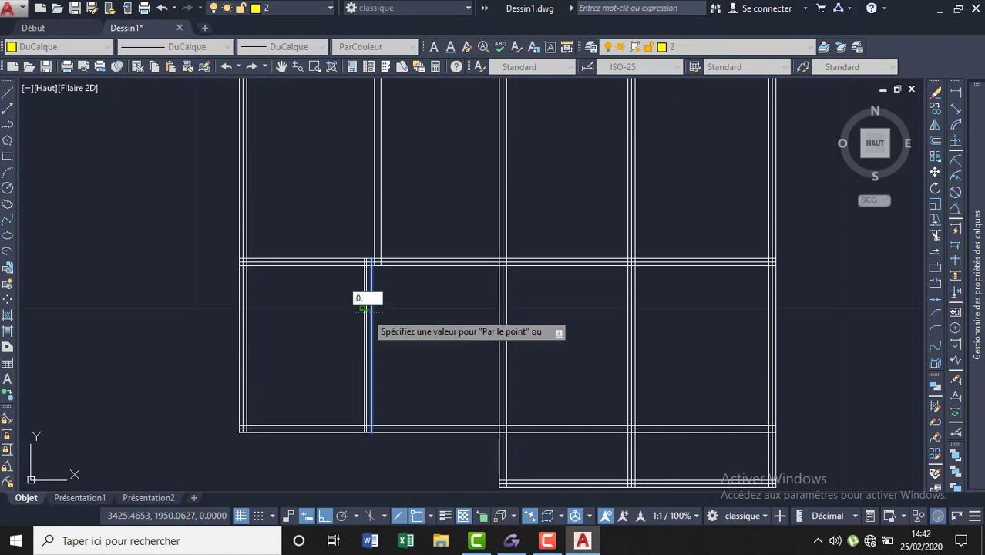
{"action": "key", "text": "Return"}
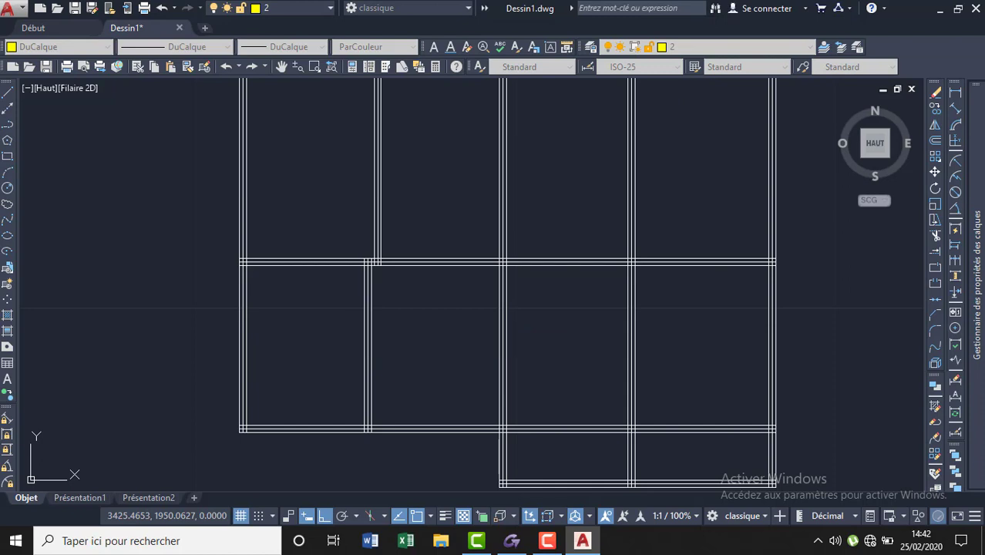
{"action": "scroll", "coordinate": [393, 348], "scroll_direction": "down", "scroll_amount": 2}
{"action": "scroll", "coordinate": [518, 358], "scroll_direction": "down", "scroll_amount": 2}
{"action": "scroll", "coordinate": [517, 364], "scroll_direction": "down", "scroll_amount": 2}
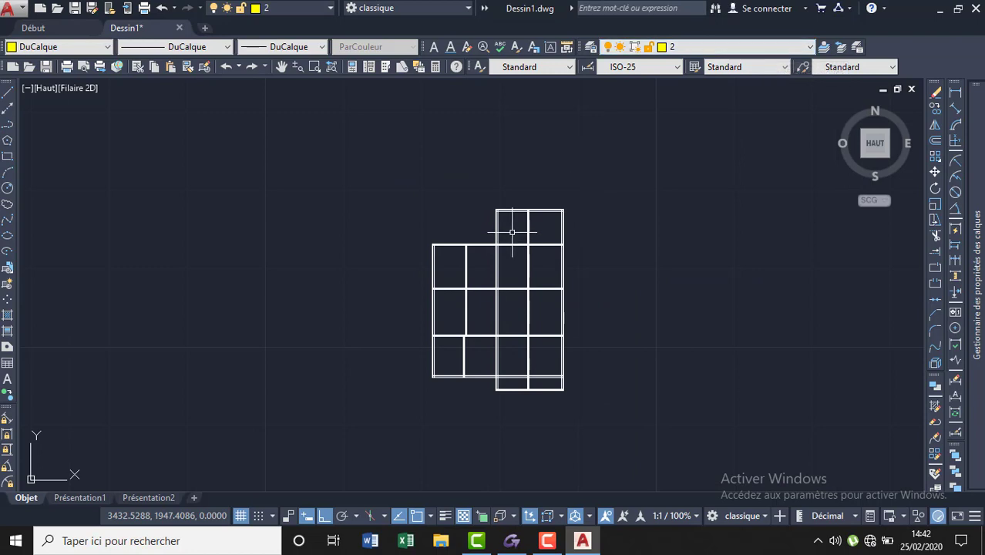
Step: Move a horizontal and a vertical wall line onto layer 2, then deselect
{"action": "scroll", "coordinate": [513, 223], "scroll_direction": "up", "scroll_amount": 8}
{"action": "scroll", "coordinate": [475, 189], "scroll_direction": "up", "scroll_amount": 4}
{"action": "scroll", "coordinate": [394, 171], "scroll_direction": "up", "scroll_amount": 7}
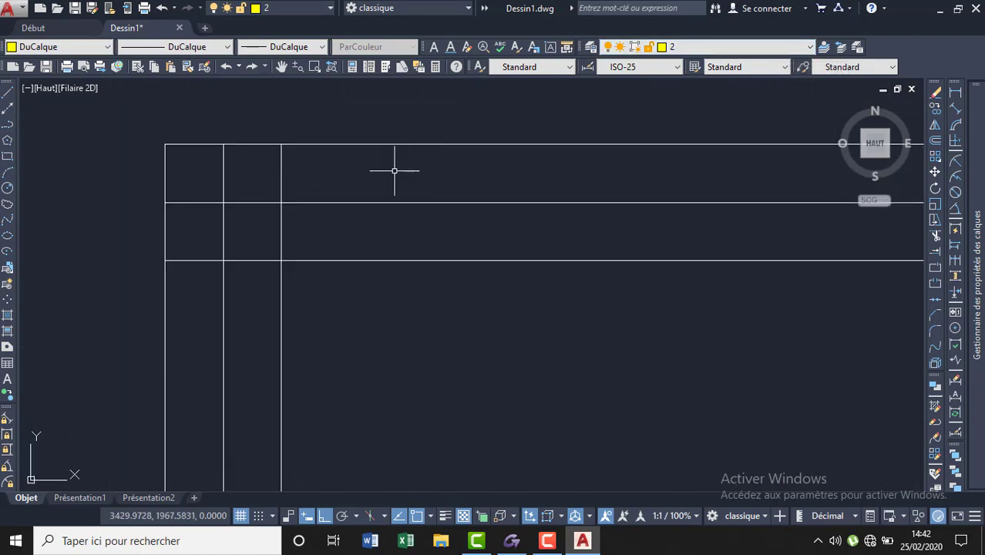
{"action": "left_click_drag", "start_coordinate": [269, 180], "coordinate": [193, 213]}
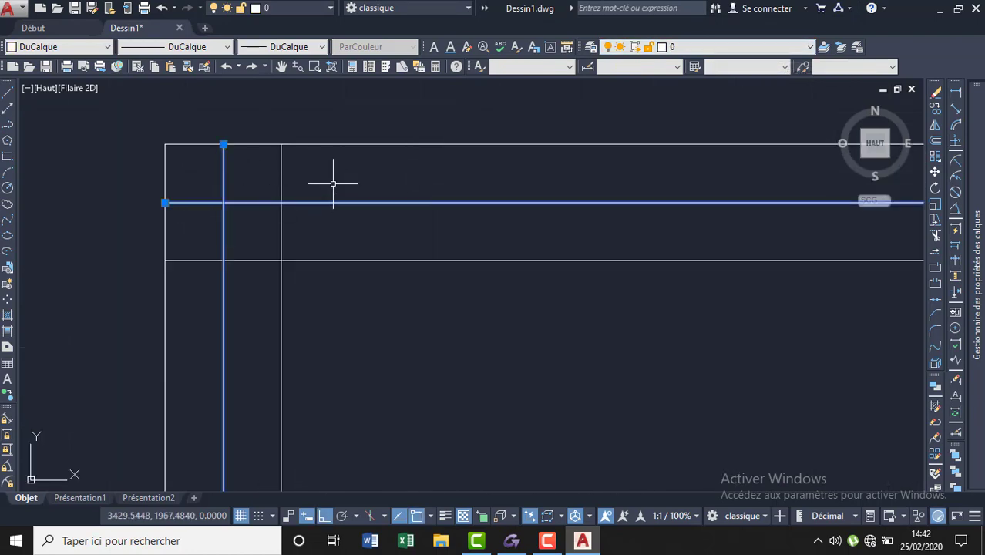
{"action": "scroll", "coordinate": [289, 155], "scroll_direction": "down", "scroll_amount": 6}
{"action": "scroll", "coordinate": [290, 155], "scroll_direction": "down", "scroll_amount": 2}
{"action": "left_click", "coordinate": [732, 47]}
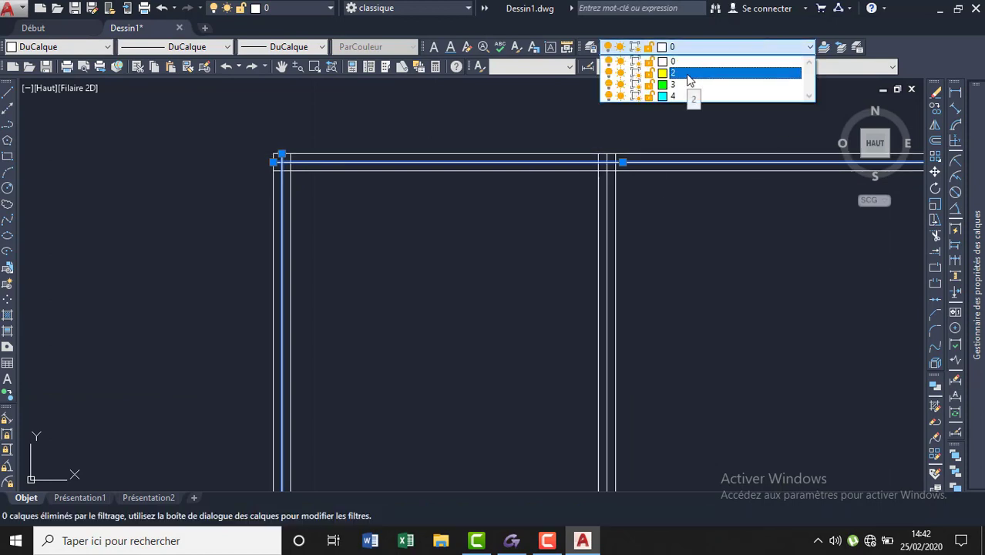
{"action": "left_click", "coordinate": [690, 73]}
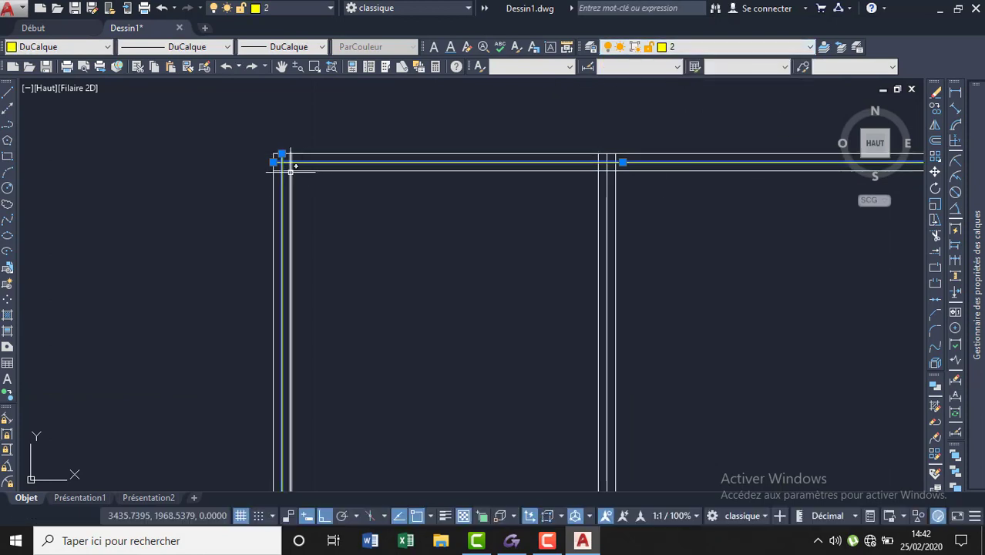
{"action": "scroll", "coordinate": [218, 155], "scroll_direction": "down", "scroll_amount": 3}
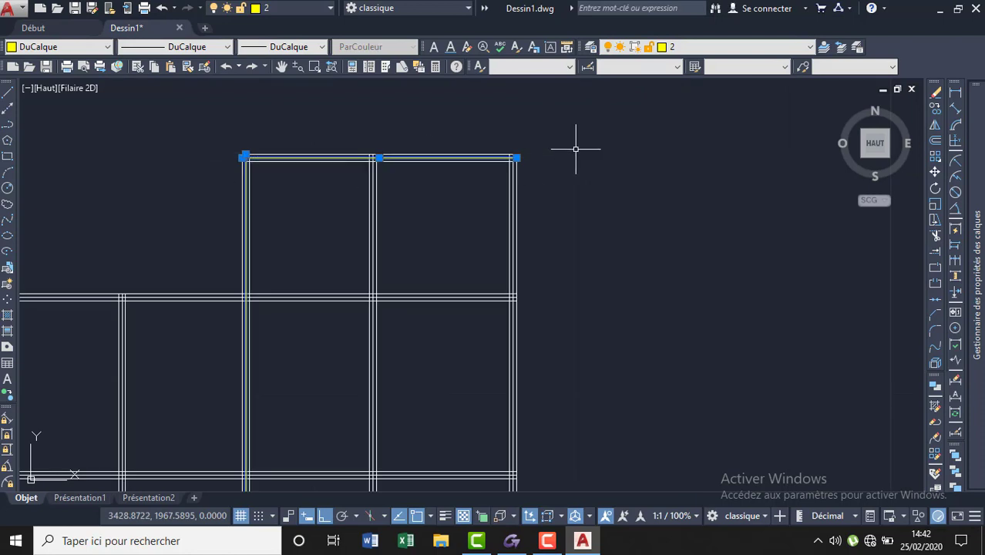
{"action": "key", "text": "Escape"}
Step: Select the top wall line and choose Ajouter la sélection from its context menu
{"action": "left_click", "coordinate": [501, 158]}
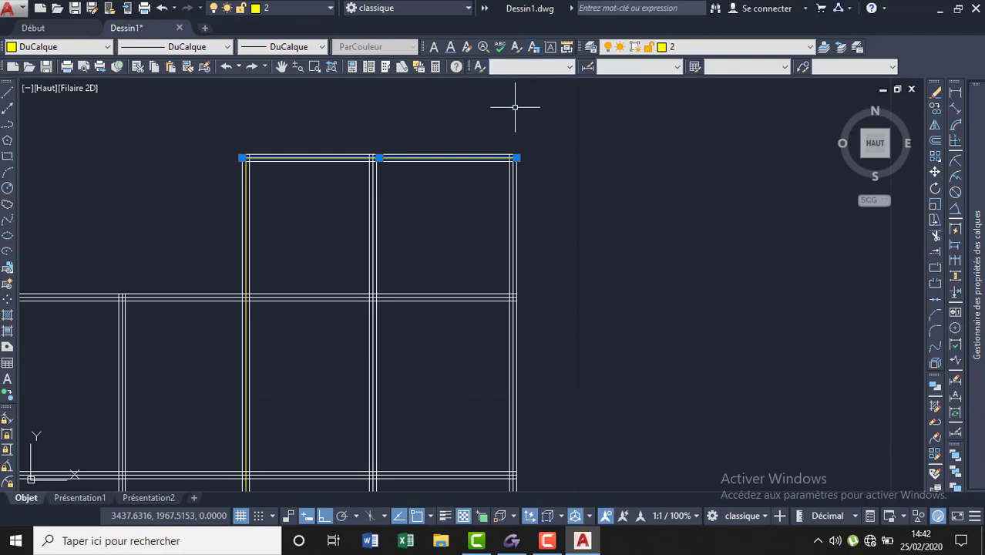
{"action": "right_click", "coordinate": [492, 127]}
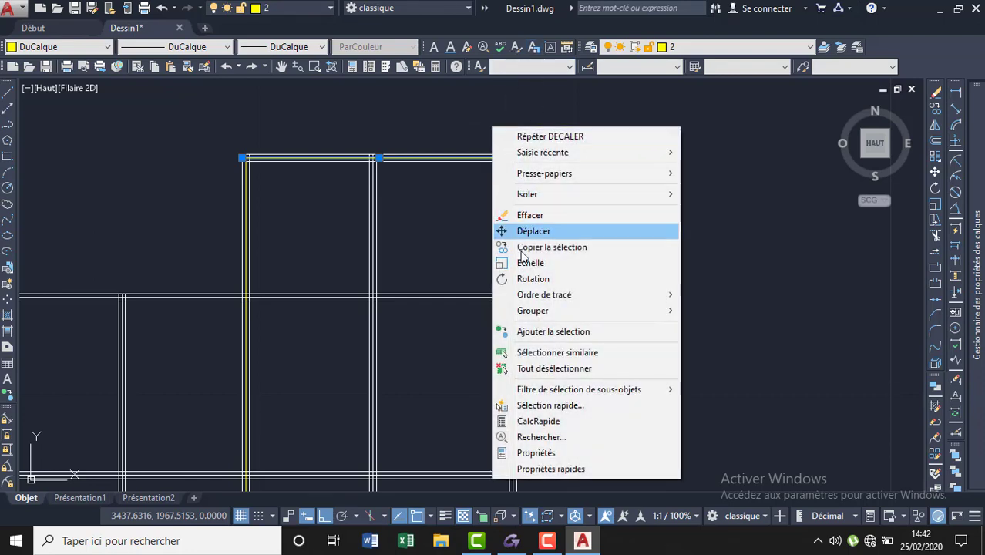
{"action": "left_click", "coordinate": [701, 140]}
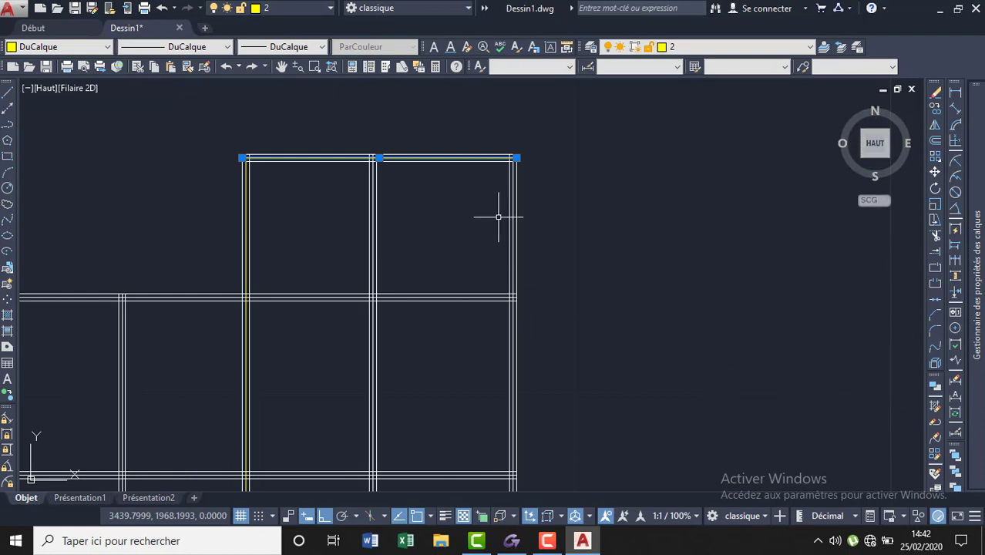
Step: Put the selected wall middle lines, including a vertical wall's centre line, on layer 2
{"action": "scroll", "coordinate": [512, 216], "scroll_direction": "up", "scroll_amount": 2}
{"action": "scroll", "coordinate": [492, 334], "scroll_direction": "up", "scroll_amount": 3}
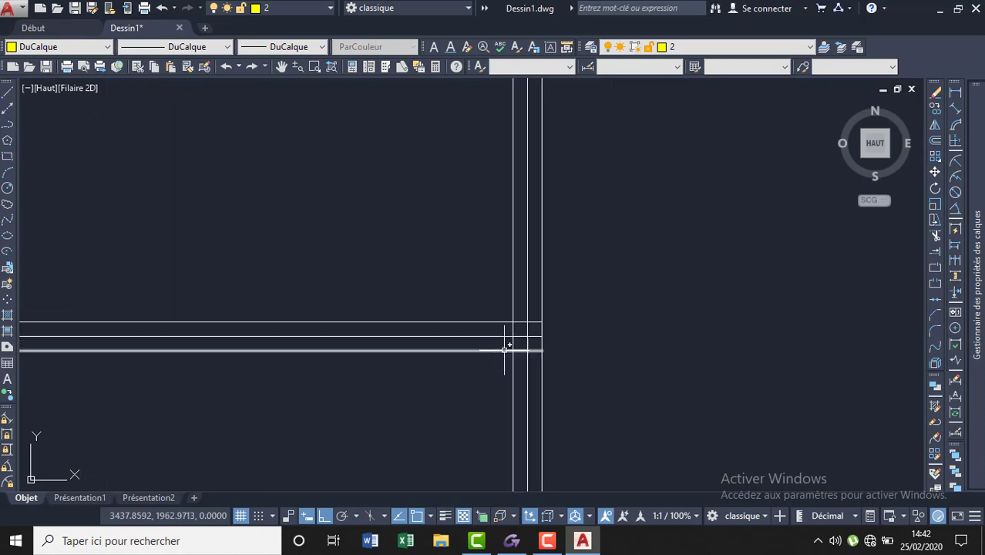
{"action": "scroll", "coordinate": [510, 340], "scroll_direction": "up", "scroll_amount": 6}
{"action": "left_click", "coordinate": [578, 301]}
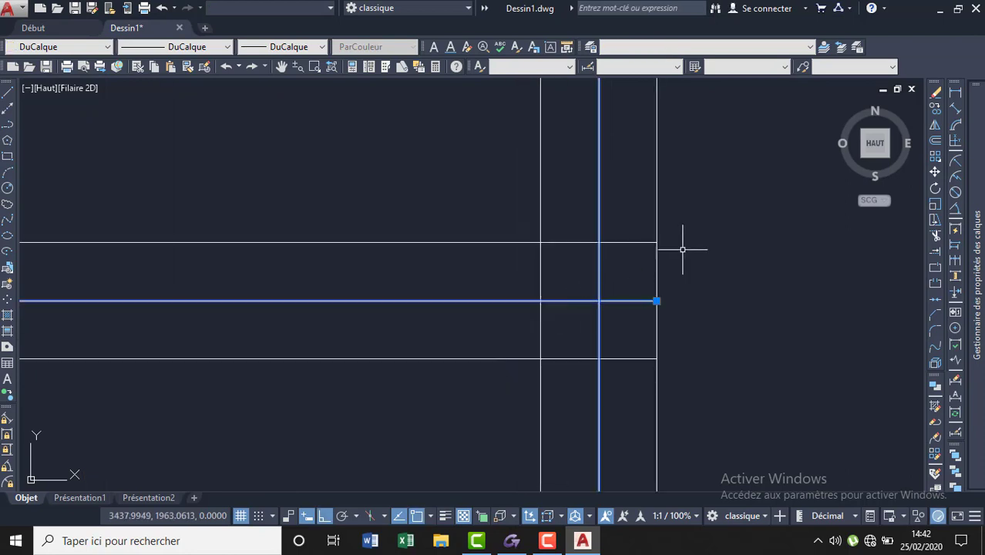
{"action": "scroll", "coordinate": [697, 247], "scroll_direction": "down", "scroll_amount": 5}
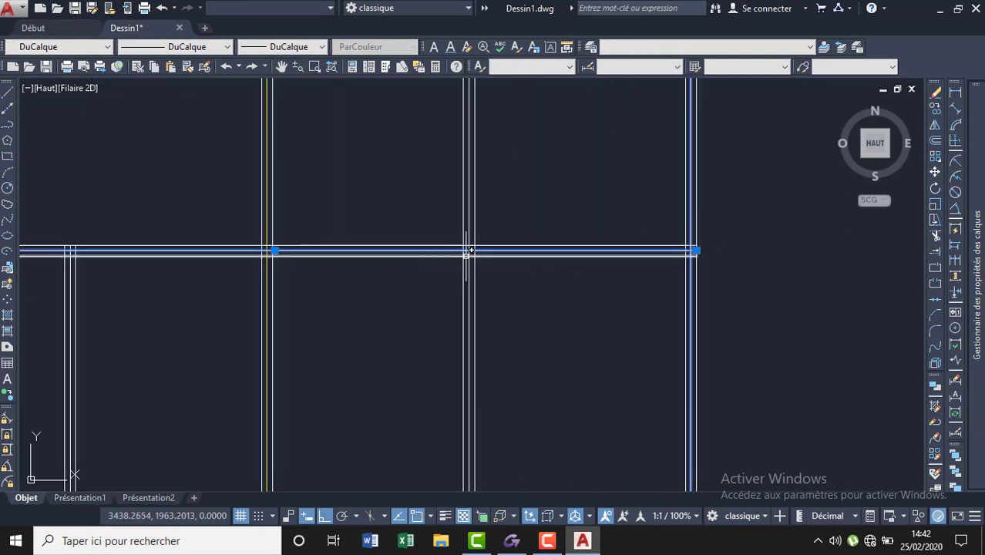
{"action": "scroll", "coordinate": [467, 251], "scroll_direction": "up", "scroll_amount": 5}
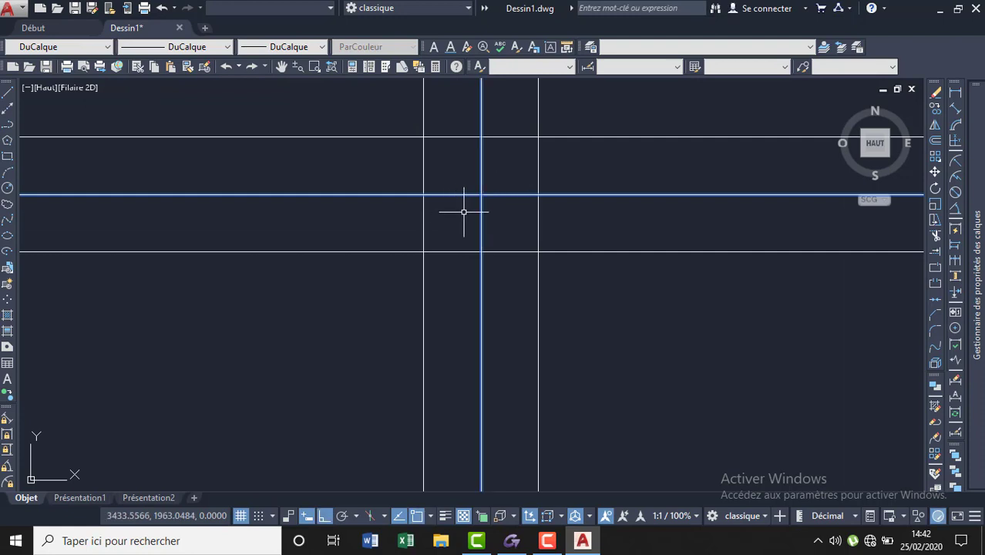
{"action": "scroll", "coordinate": [462, 206], "scroll_direction": "up", "scroll_amount": 4}
{"action": "scroll", "coordinate": [614, 226], "scroll_direction": "down", "scroll_amount": 1}
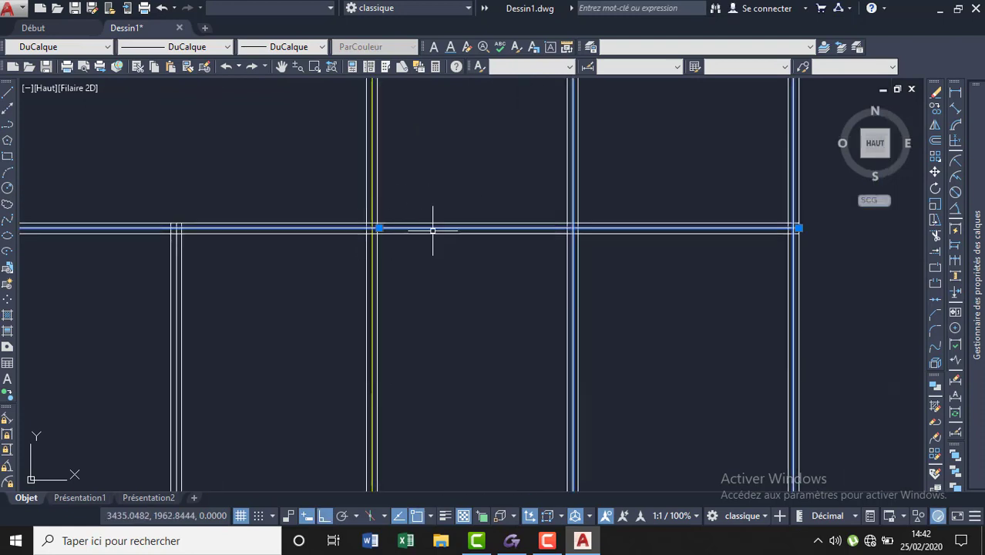
{"action": "scroll", "coordinate": [608, 231], "scroll_direction": "down", "scroll_amount": 1}
{"action": "scroll", "coordinate": [325, 231], "scroll_direction": "up", "scroll_amount": 5}
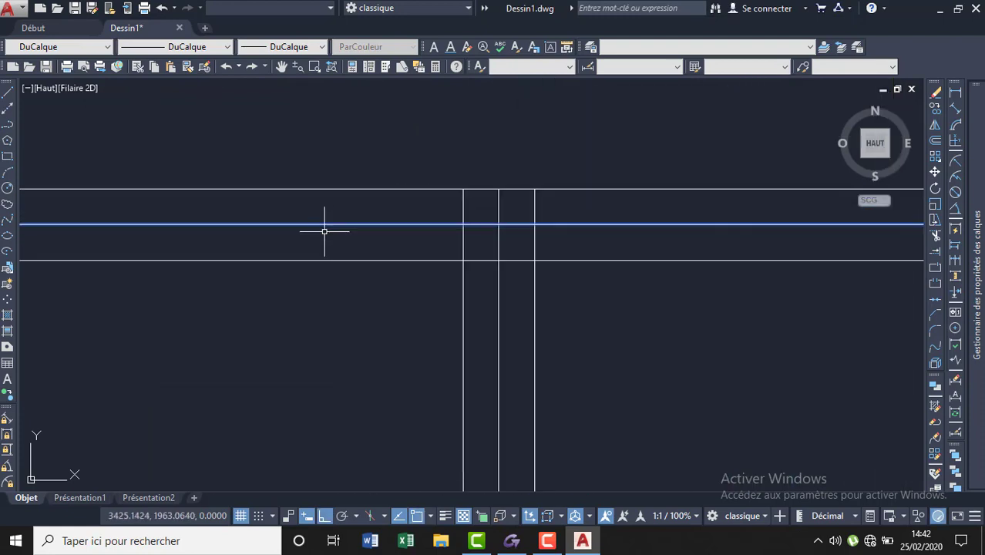
{"action": "left_click", "coordinate": [498, 230]}
{"action": "scroll", "coordinate": [659, 208], "scroll_direction": "down", "scroll_amount": 5}
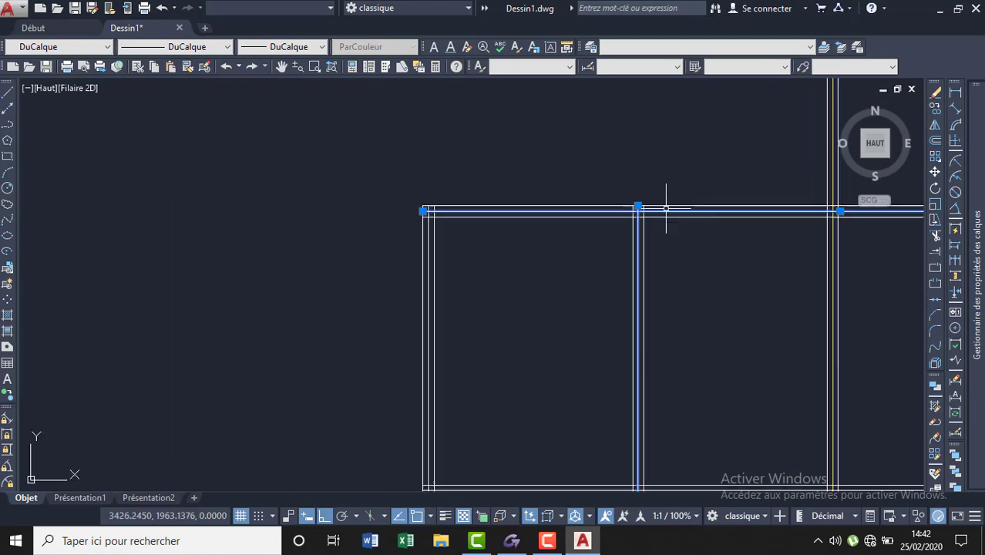
{"action": "scroll", "coordinate": [406, 222], "scroll_direction": "up", "scroll_amount": 2}
{"action": "scroll", "coordinate": [416, 207], "scroll_direction": "up", "scroll_amount": 5}
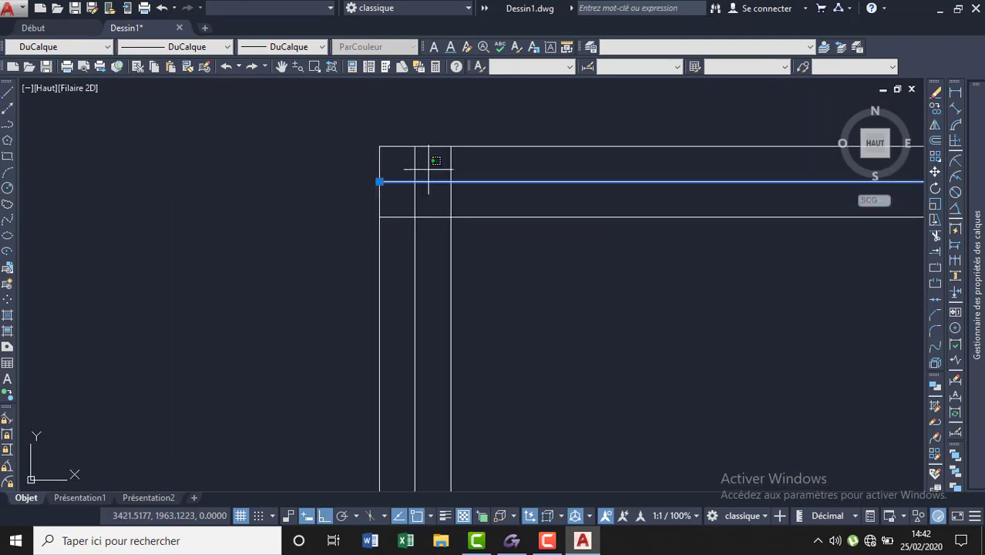
{"action": "left_click", "coordinate": [408, 183]}
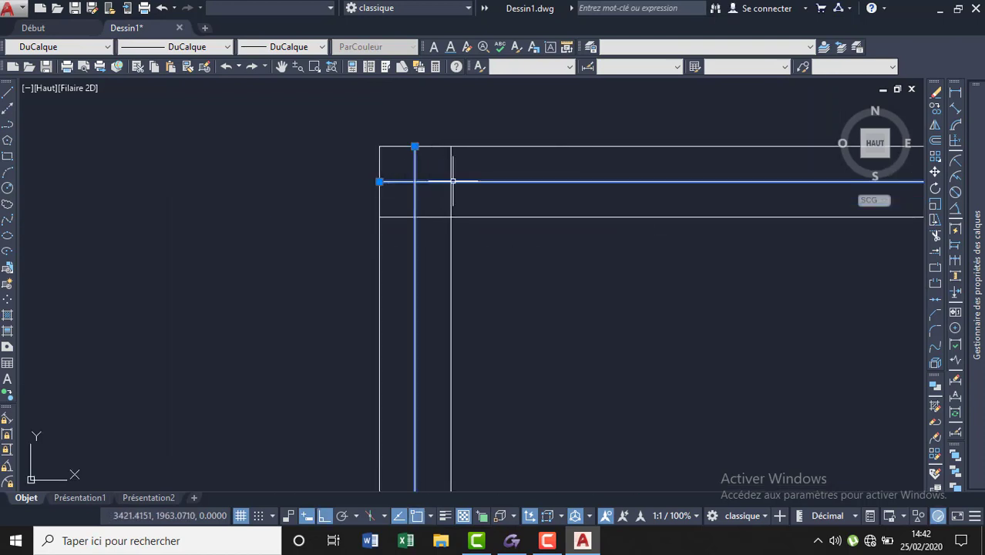
{"action": "left_click", "coordinate": [755, 44]}
{"action": "left_click", "coordinate": [673, 68]}
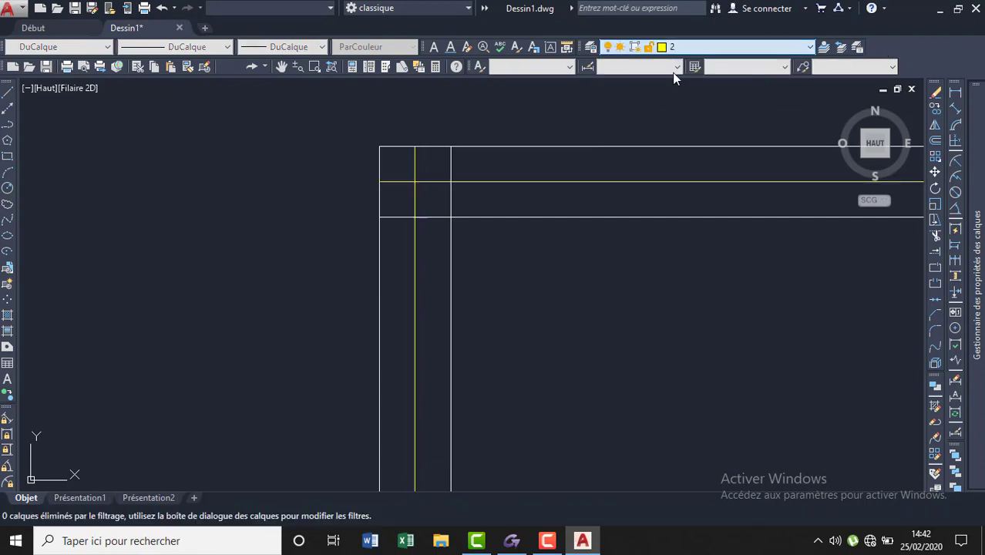
{"action": "scroll", "coordinate": [332, 137], "scroll_direction": "down", "scroll_amount": 2}
{"action": "scroll", "coordinate": [308, 142], "scroll_direction": "down", "scroll_amount": 2}
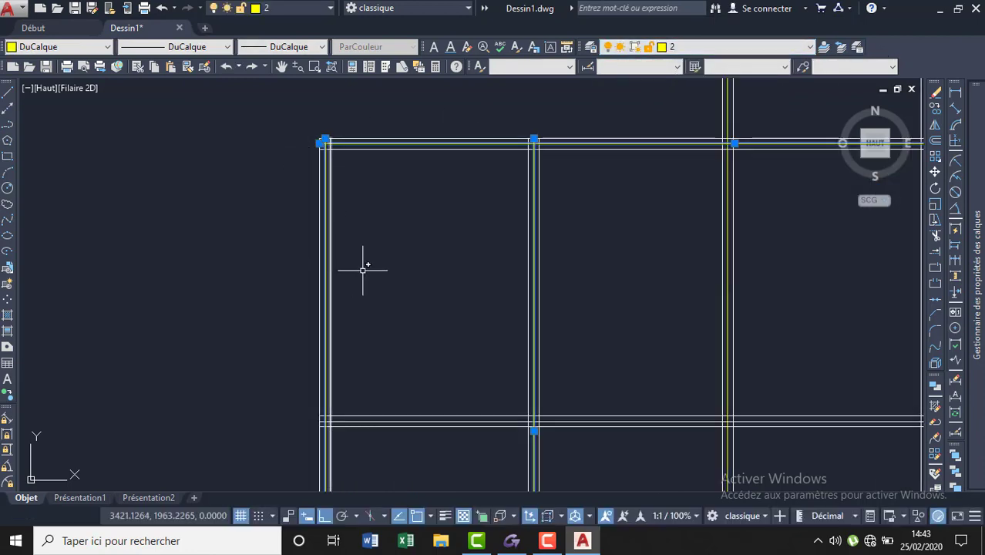
Step: Select the remaining white middle lines of the horizontal and vertical walls for a layer change
{"action": "key", "text": "Escape"}
{"action": "scroll", "coordinate": [424, 309], "scroll_direction": "down", "scroll_amount": 2}
{"action": "scroll", "coordinate": [369, 202], "scroll_direction": "down", "scroll_amount": 2}
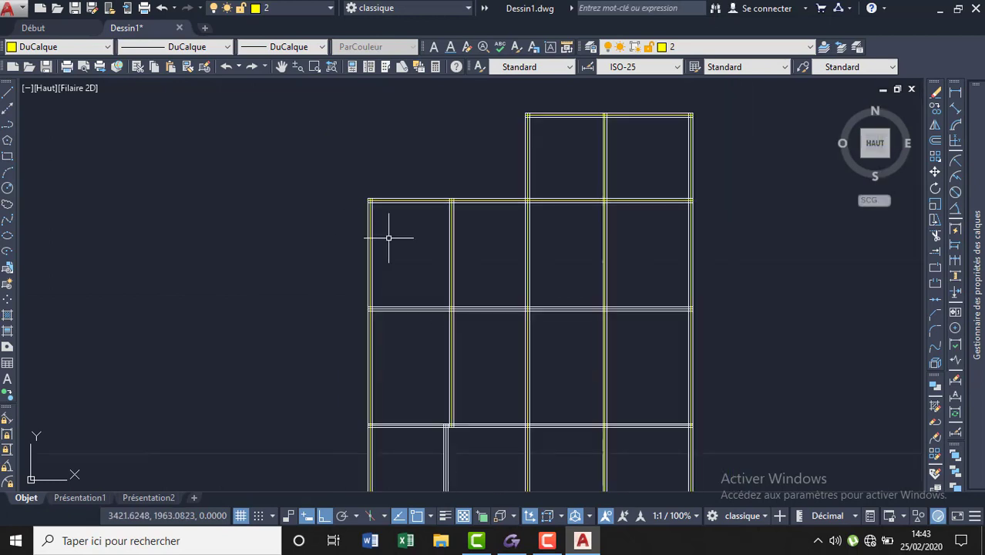
{"action": "scroll", "coordinate": [688, 315], "scroll_direction": "up", "scroll_amount": 3}
{"action": "scroll", "coordinate": [694, 302], "scroll_direction": "up", "scroll_amount": 2}
{"action": "left_click", "coordinate": [653, 331]}
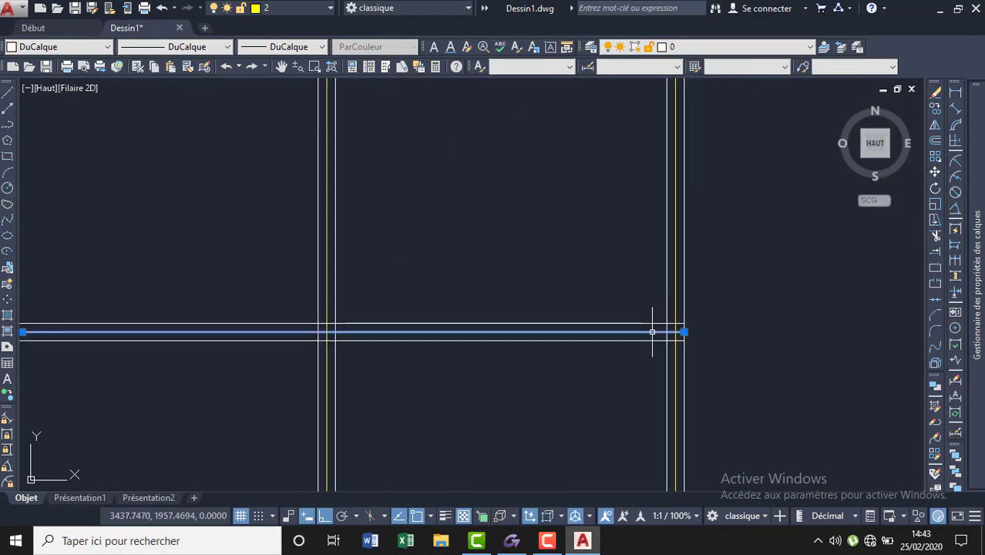
{"action": "scroll", "coordinate": [710, 282], "scroll_direction": "down", "scroll_amount": 2}
{"action": "scroll", "coordinate": [694, 294], "scroll_direction": "down", "scroll_amount": 2}
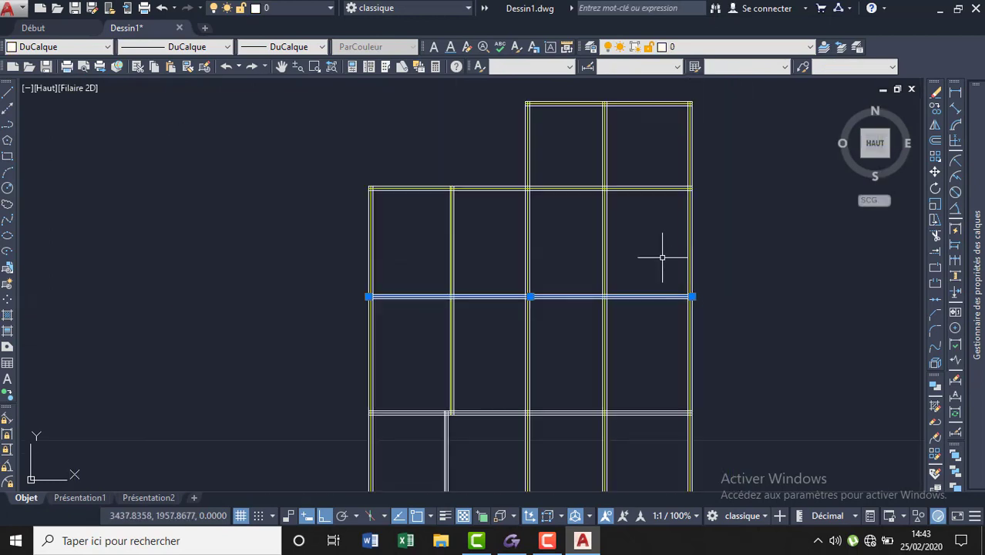
{"action": "scroll", "coordinate": [676, 449], "scroll_direction": "up", "scroll_amount": 5}
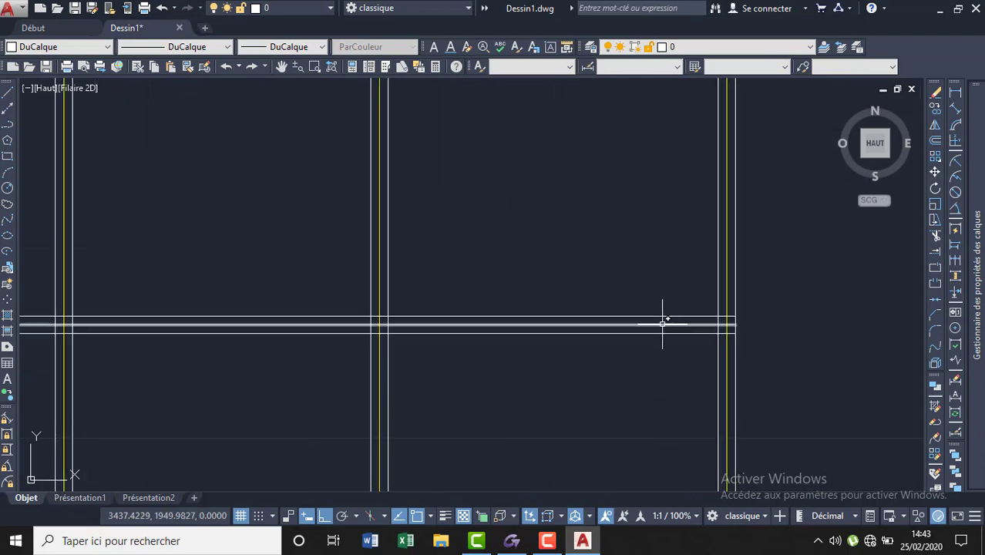
{"action": "left_click", "coordinate": [686, 322]}
{"action": "scroll", "coordinate": [768, 220], "scroll_direction": "down", "scroll_amount": 4}
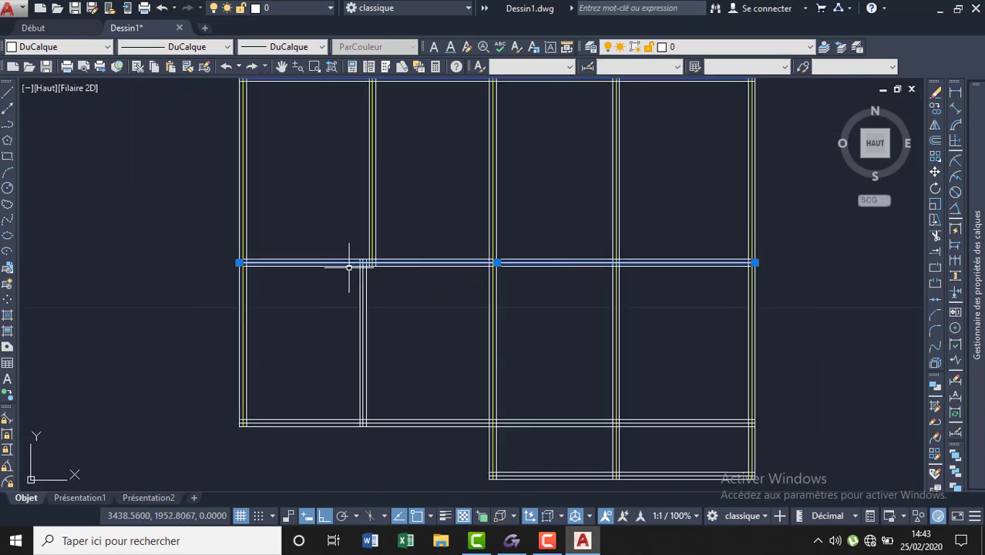
{"action": "scroll", "coordinate": [352, 268], "scroll_direction": "up", "scroll_amount": 4}
{"action": "scroll", "coordinate": [358, 262], "scroll_direction": "up", "scroll_amount": 3}
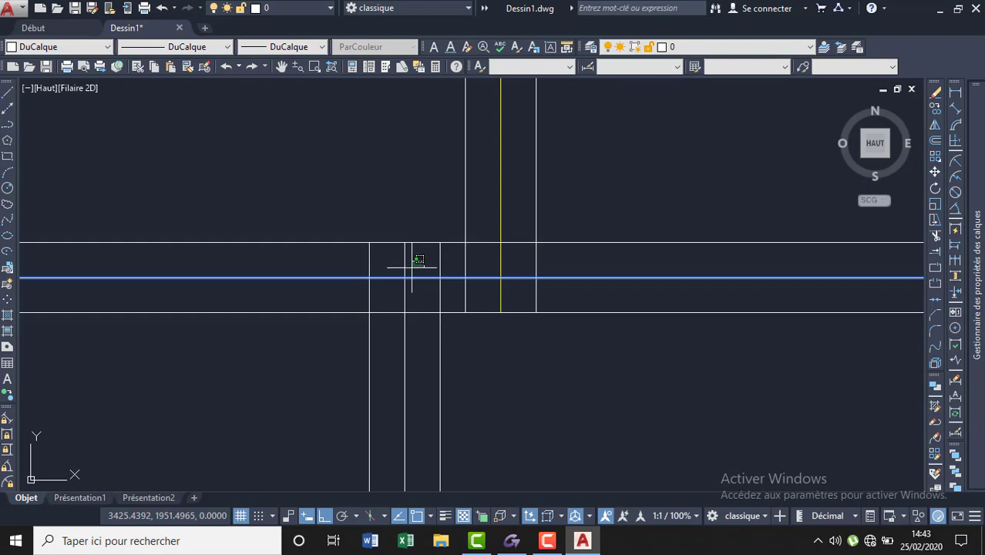
{"action": "left_click", "coordinate": [406, 268]}
{"action": "scroll", "coordinate": [396, 231], "scroll_direction": "down", "scroll_amount": 3}
{"action": "scroll", "coordinate": [397, 293], "scroll_direction": "down", "scroll_amount": 2}
{"action": "scroll", "coordinate": [392, 270], "scroll_direction": "down", "scroll_amount": 2}
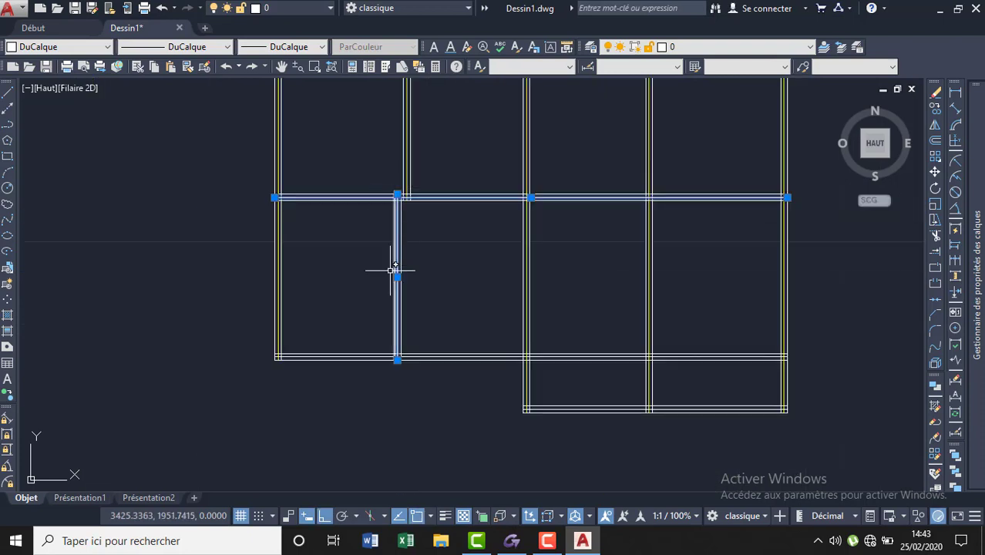
{"action": "scroll", "coordinate": [404, 356], "scroll_direction": "up", "scroll_amount": 4}
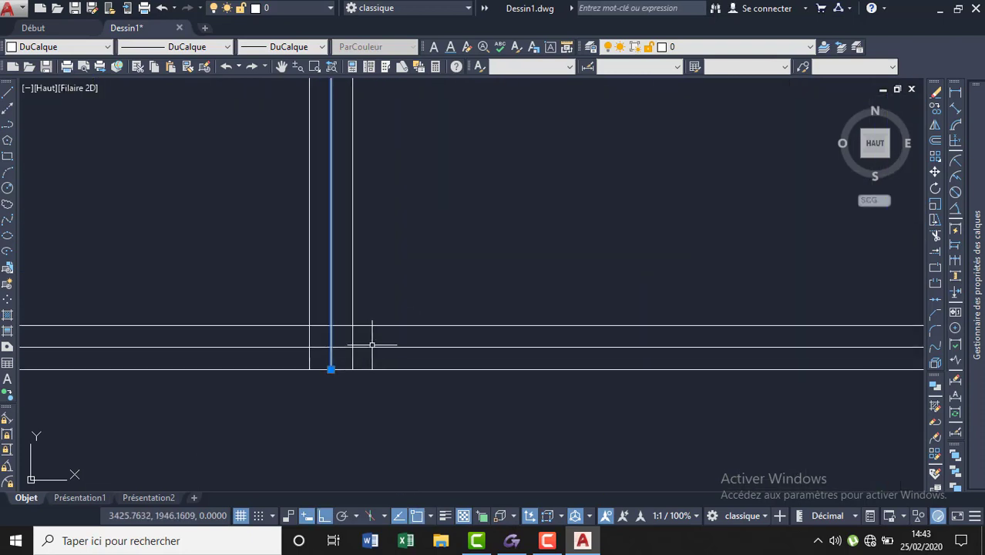
{"action": "scroll", "coordinate": [264, 264], "scroll_direction": "down", "scroll_amount": 2}
{"action": "scroll", "coordinate": [268, 263], "scroll_direction": "down", "scroll_amount": 2}
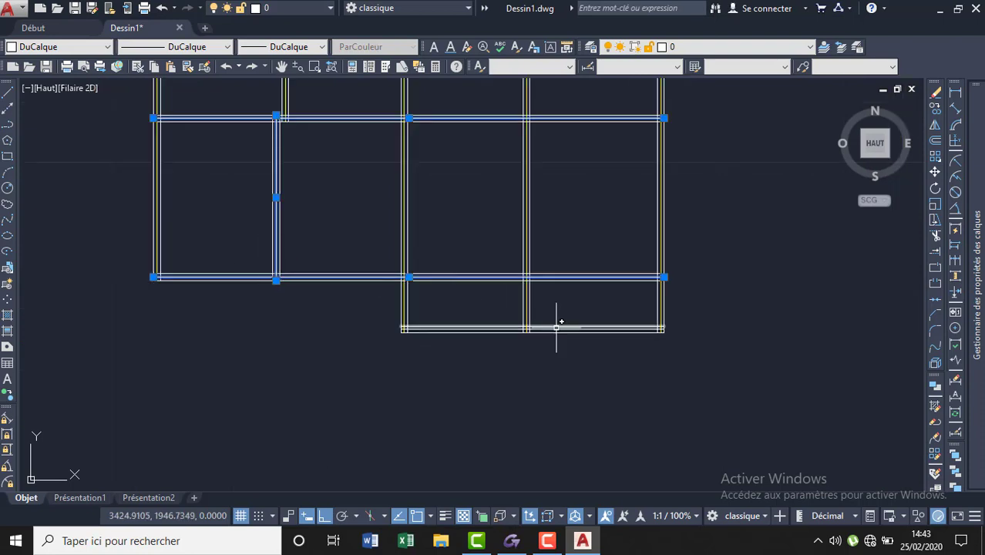
{"action": "scroll", "coordinate": [556, 328], "scroll_direction": "up", "scroll_amount": 4}
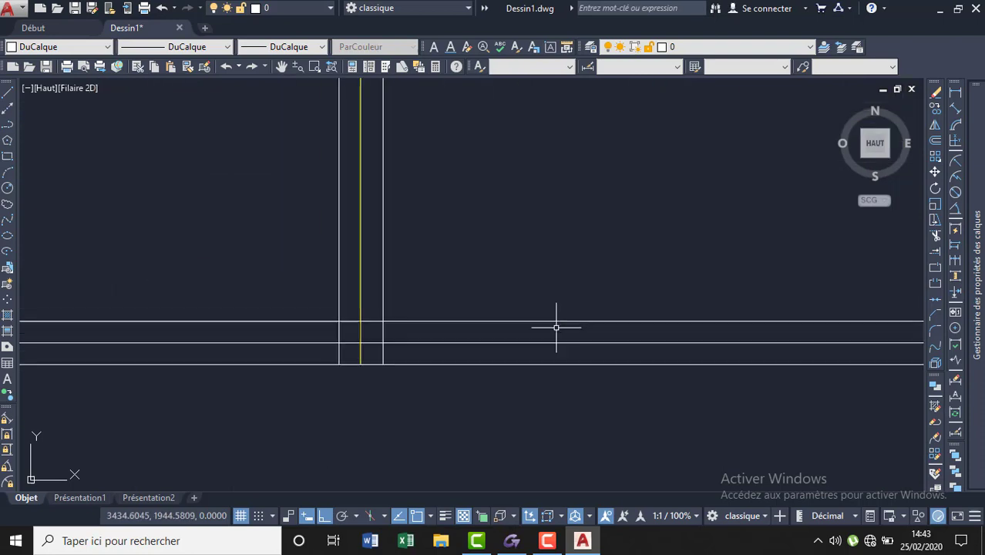
{"action": "left_click", "coordinate": [428, 343]}
{"action": "scroll", "coordinate": [463, 301], "scroll_direction": "down", "scroll_amount": 1}
{"action": "scroll", "coordinate": [443, 307], "scroll_direction": "down", "scroll_amount": 1}
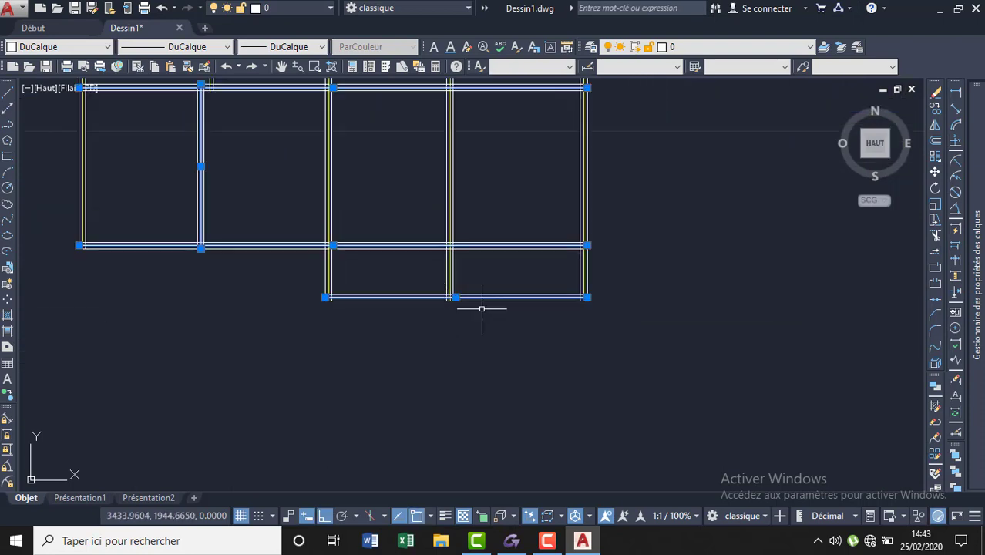
{"action": "left_click", "coordinate": [698, 48]}
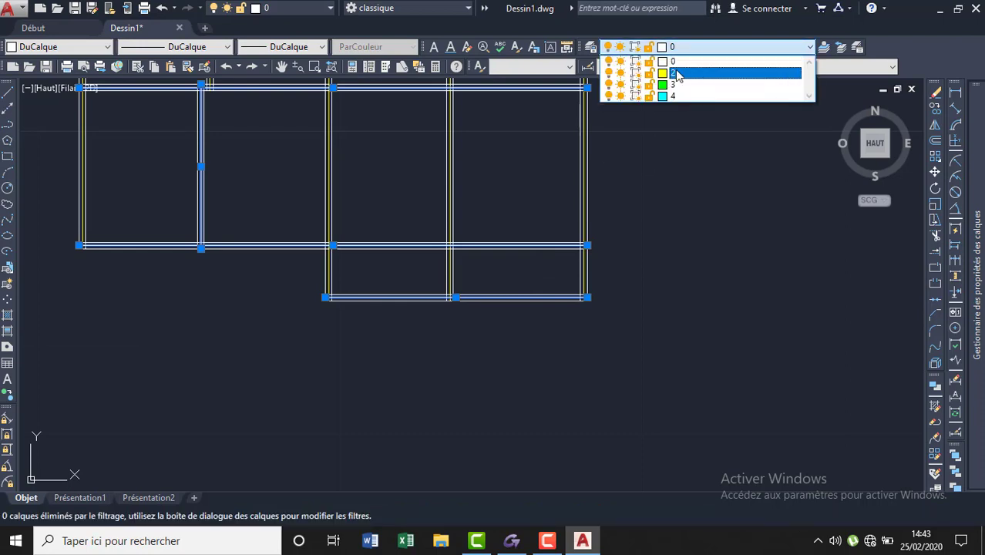
Step: Move the selected middle wall lines onto yellow layer 2 and clear the selection
{"action": "left_click", "coordinate": [676, 73]}
{"action": "scroll", "coordinate": [622, 279], "scroll_direction": "down", "scroll_amount": 1}
{"action": "scroll", "coordinate": [608, 337], "scroll_direction": "down", "scroll_amount": 2}
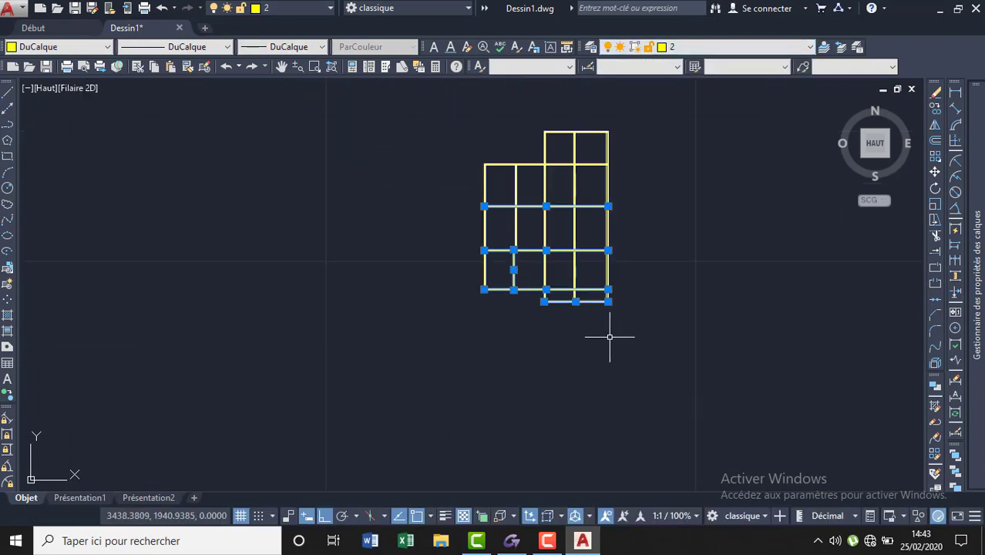
{"action": "scroll", "coordinate": [610, 124], "scroll_direction": "up", "scroll_amount": 3}
{"action": "scroll", "coordinate": [610, 99], "scroll_direction": "down", "scroll_amount": 2}
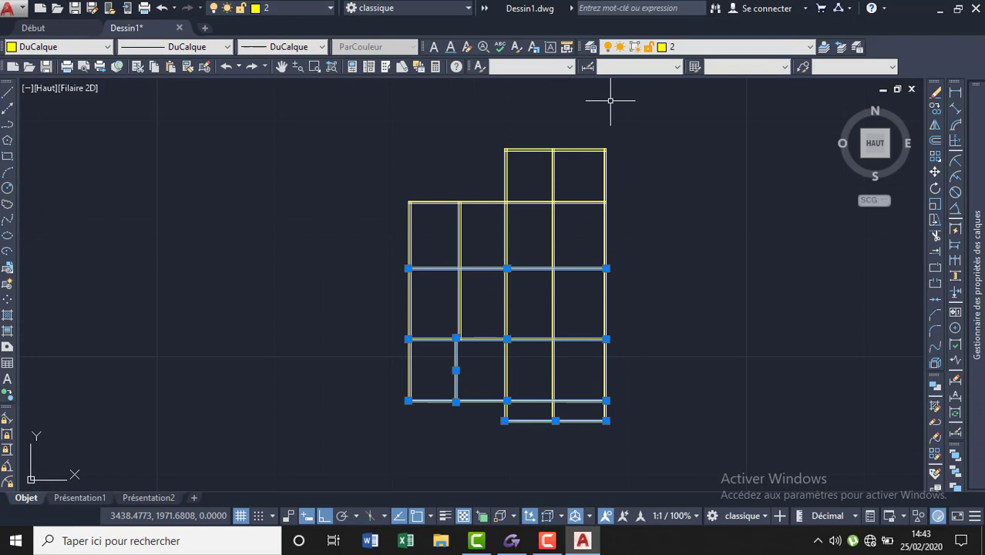
{"action": "left_click", "coordinate": [668, 49]}
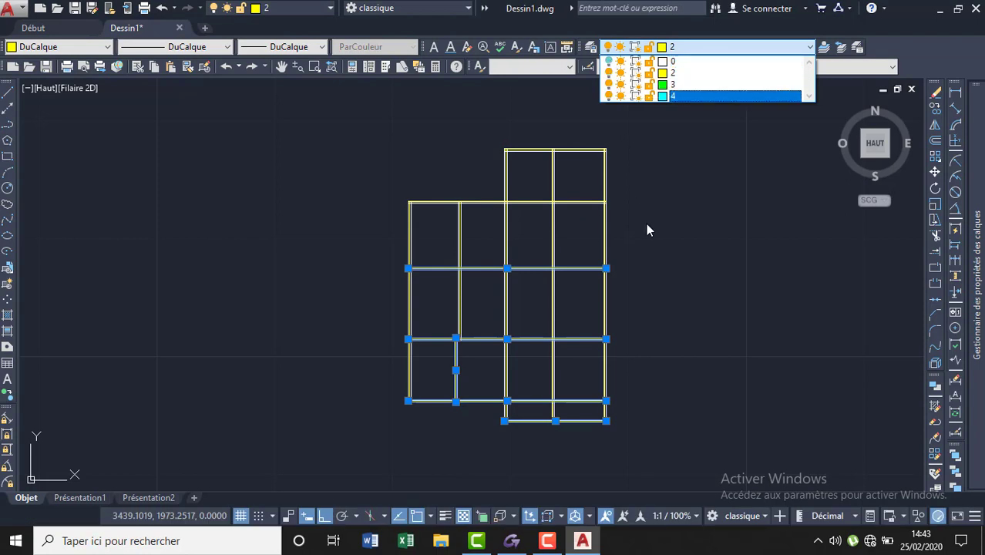
{"action": "key", "text": "Escape"}
{"action": "key", "text": "Escape"}
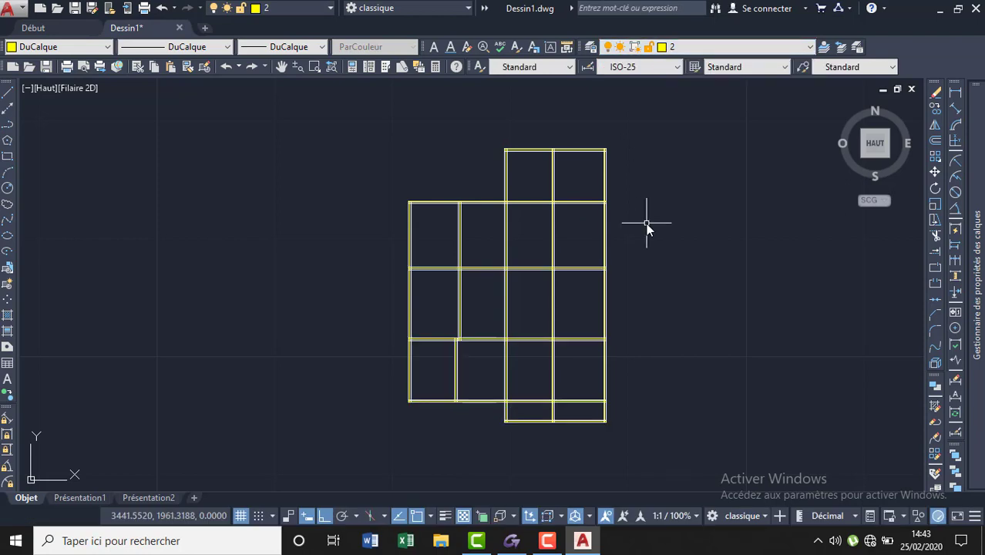
{"action": "left_click", "coordinate": [667, 48]}
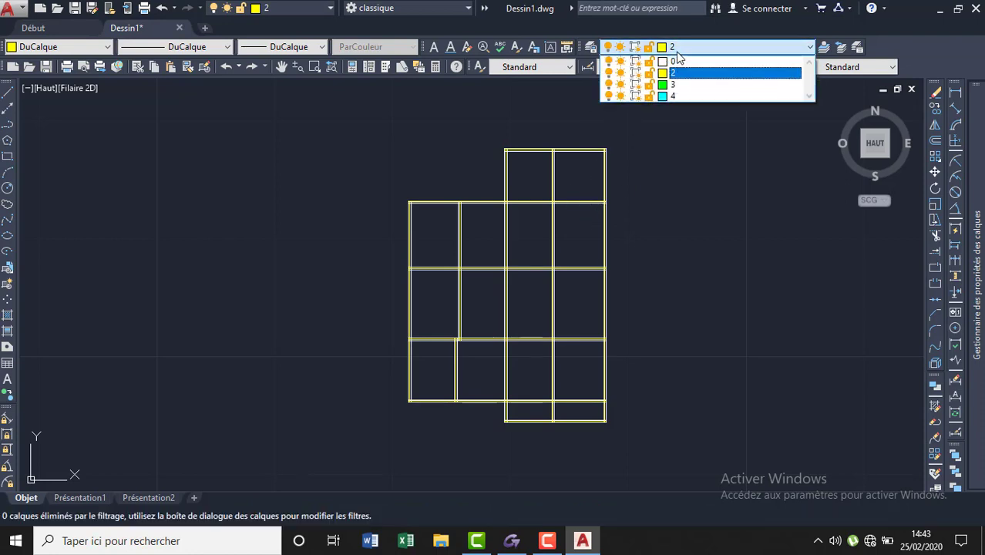
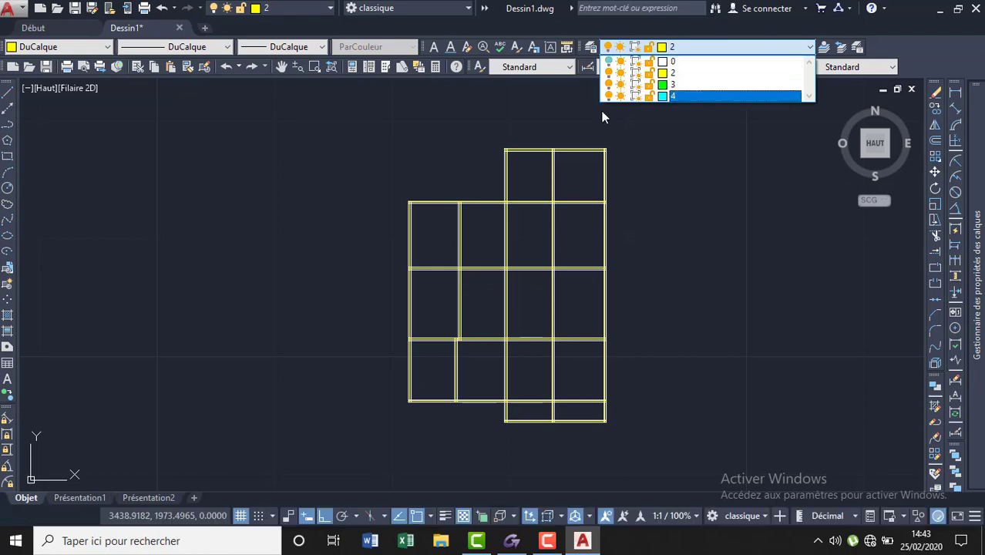
Step: Check the drawing's layer list, leaving layer 2 as the current layer
{"action": "scroll", "coordinate": [580, 155], "scroll_direction": "up", "scroll_amount": 5}
{"action": "scroll", "coordinate": [580, 154], "scroll_direction": "up", "scroll_amount": 2}
{"action": "scroll", "coordinate": [580, 155], "scroll_direction": "down", "scroll_amount": 4}
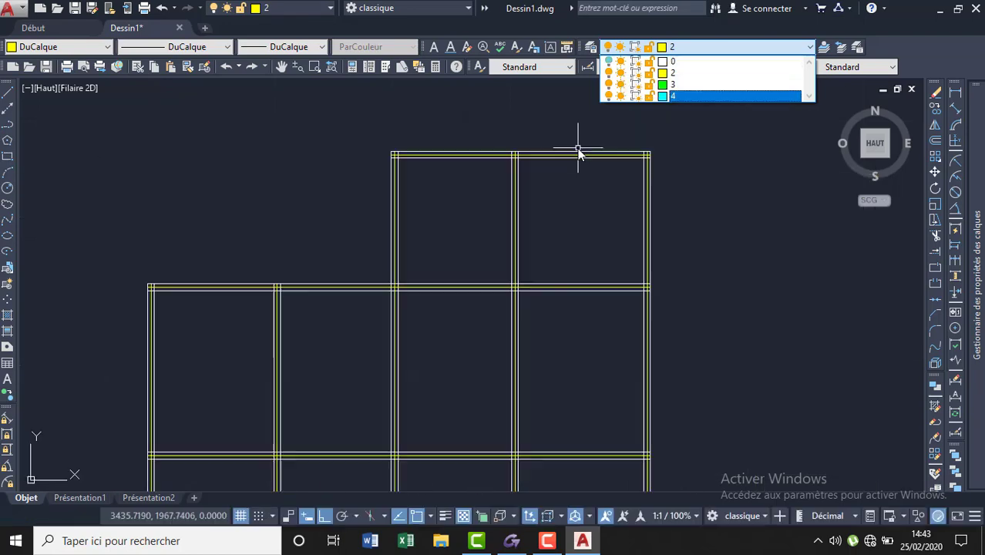
{"action": "left_click", "coordinate": [580, 154]}
{"action": "left_click", "coordinate": [620, 47]}
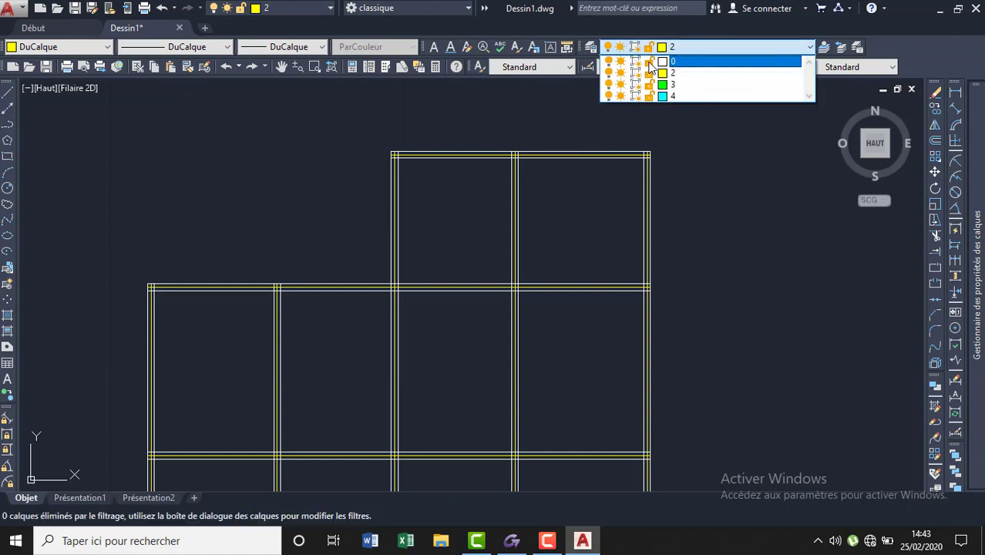
{"action": "left_click", "coordinate": [710, 155]}
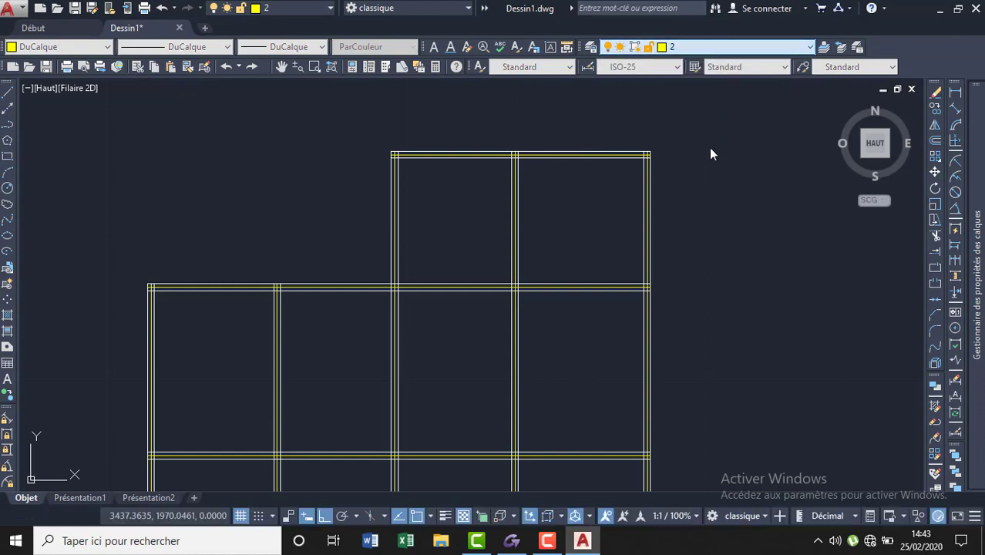
Step: Freeze layer 0 in the Layer Properties Manager so its double wall lines are hidden
{"action": "left_click", "coordinate": [684, 44]}
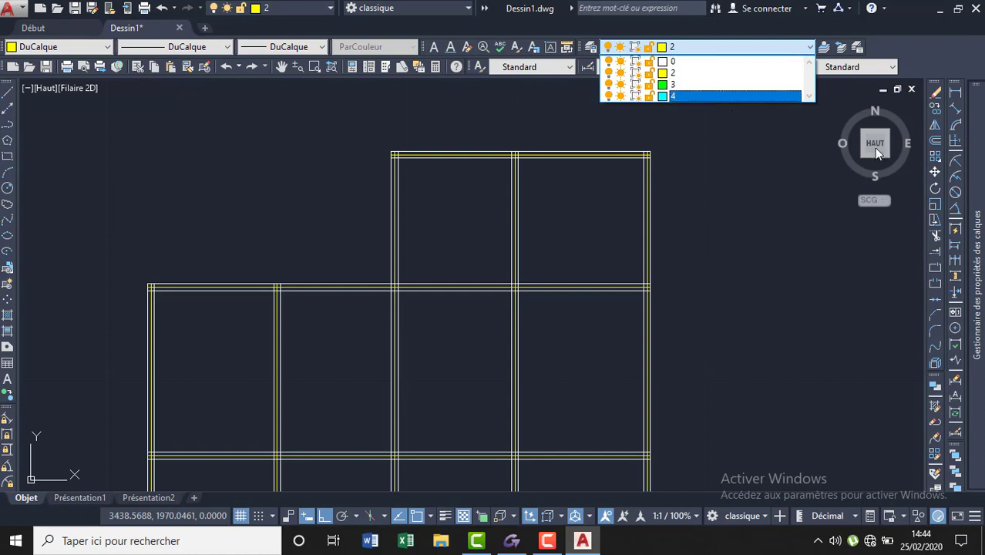
{"action": "mouse_move", "coordinate": [976, 277]}
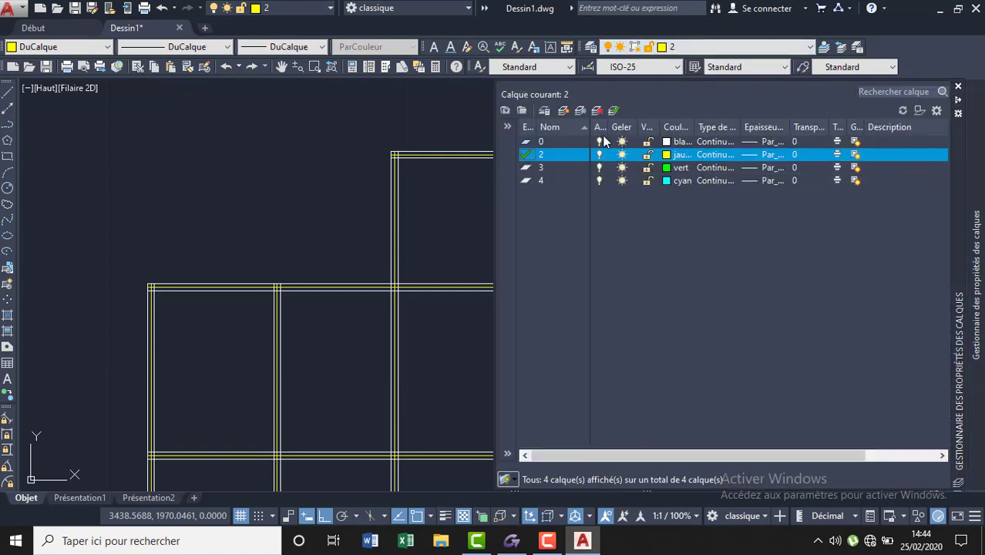
{"action": "left_click", "coordinate": [621, 141]}
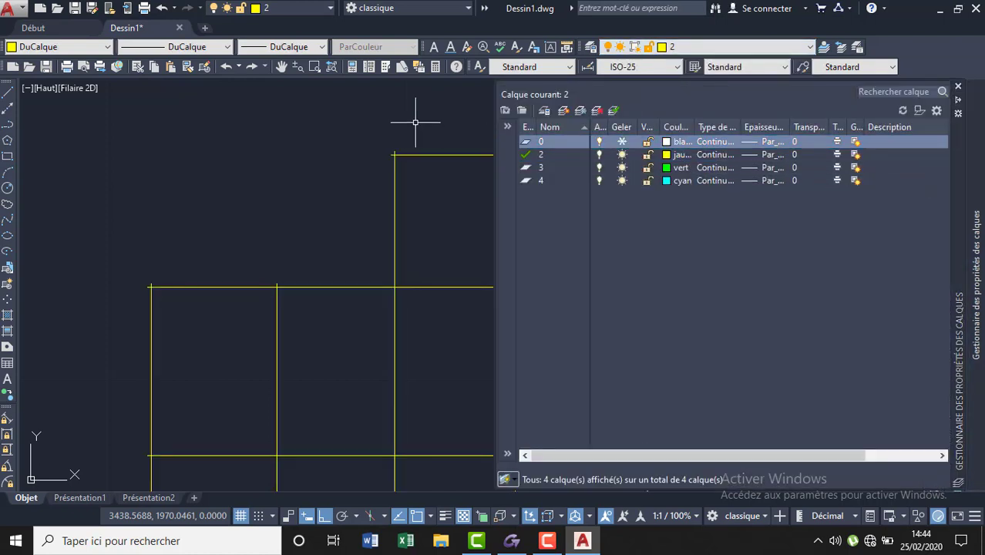
{"action": "scroll", "coordinate": [355, 138], "scroll_direction": "down", "scroll_amount": 2}
{"action": "scroll", "coordinate": [390, 341], "scroll_direction": "up", "scroll_amount": 5}
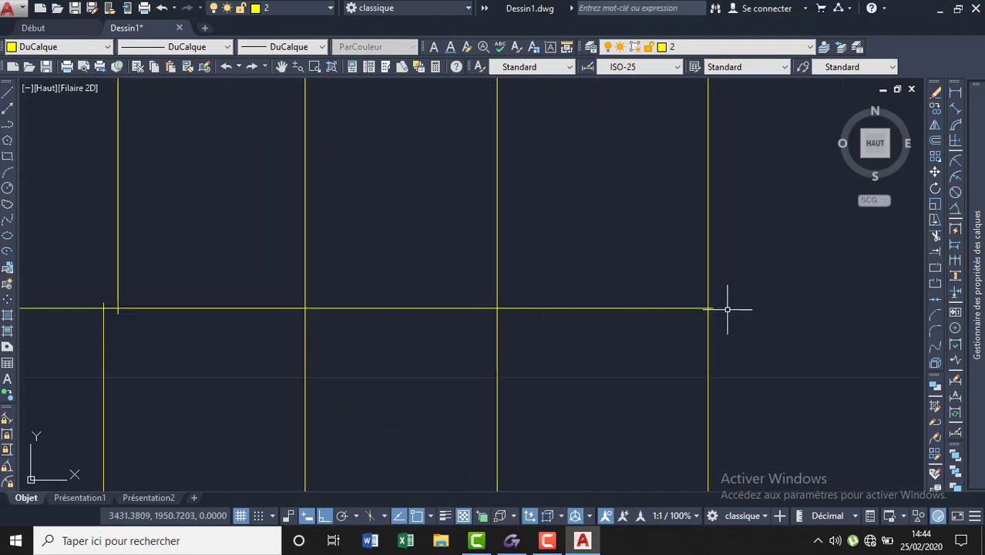
Step: Zoom out and window-select every yellow axis line of the layer 2 grid
{"action": "scroll", "coordinate": [725, 311], "scroll_direction": "down", "scroll_amount": 3}
{"action": "scroll", "coordinate": [691, 358], "scroll_direction": "down", "scroll_amount": 2}
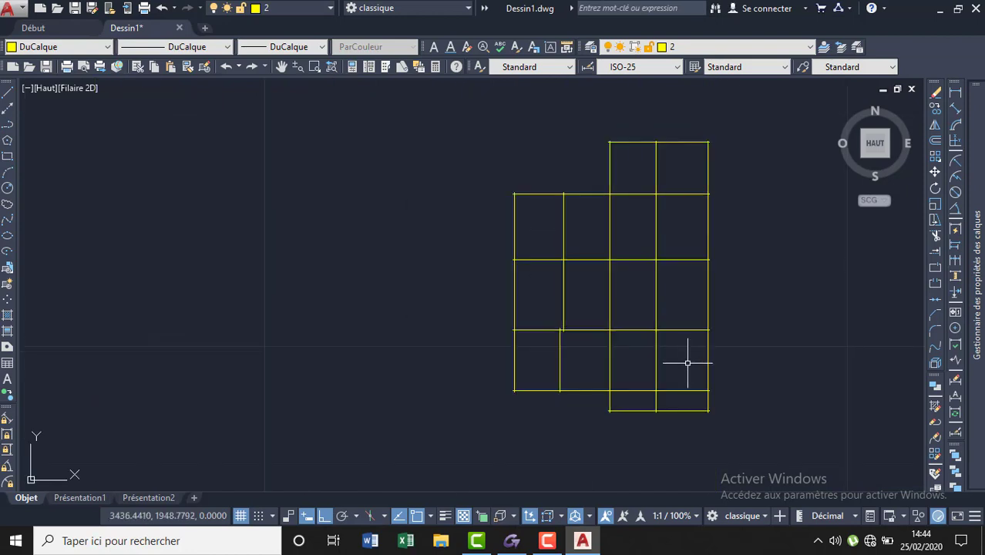
{"action": "scroll", "coordinate": [657, 141], "scroll_direction": "up", "scroll_amount": 2}
{"action": "scroll", "coordinate": [656, 141], "scroll_direction": "up", "scroll_amount": 2}
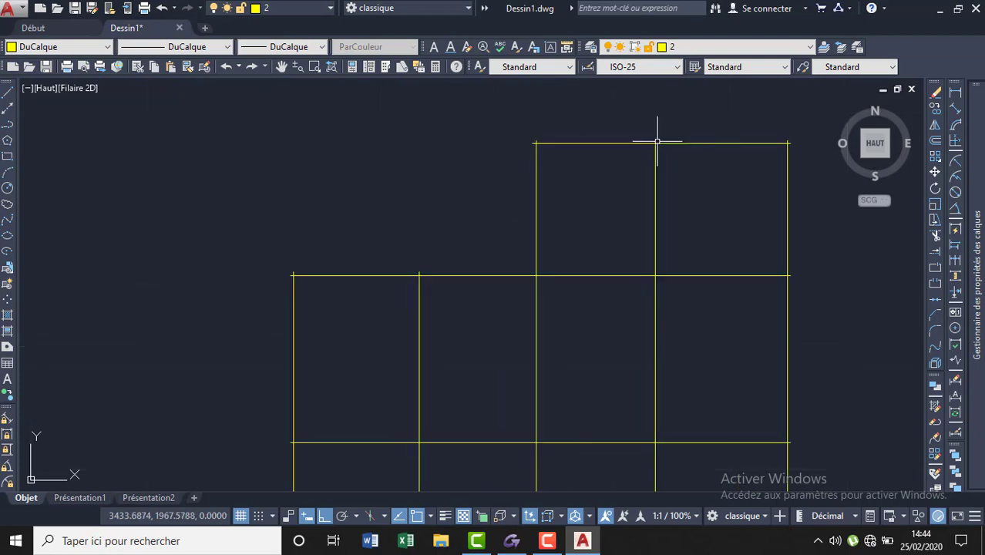
{"action": "scroll", "coordinate": [654, 145], "scroll_direction": "up", "scroll_amount": 2}
{"action": "scroll", "coordinate": [654, 145], "scroll_direction": "up", "scroll_amount": 2}
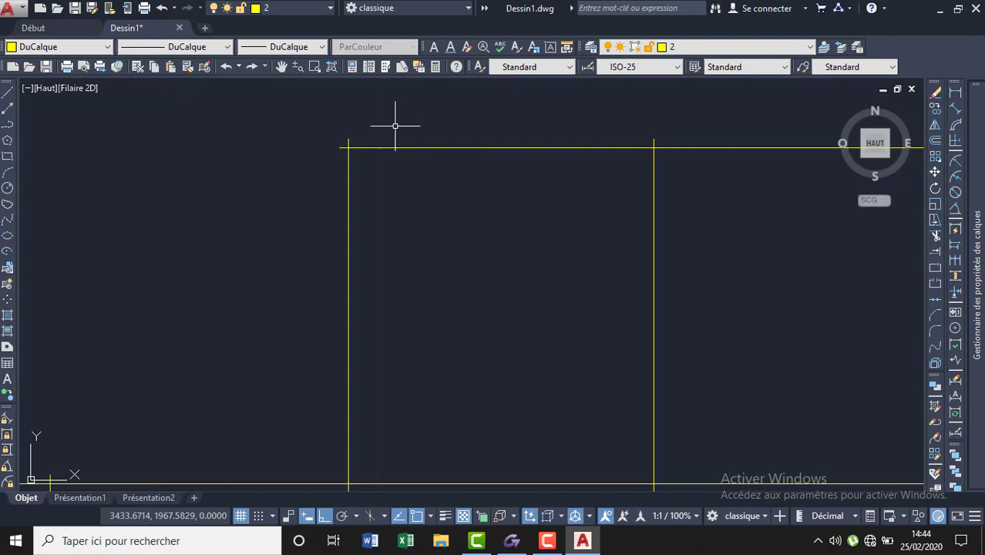
{"action": "scroll", "coordinate": [323, 109], "scroll_direction": "down", "scroll_amount": 5}
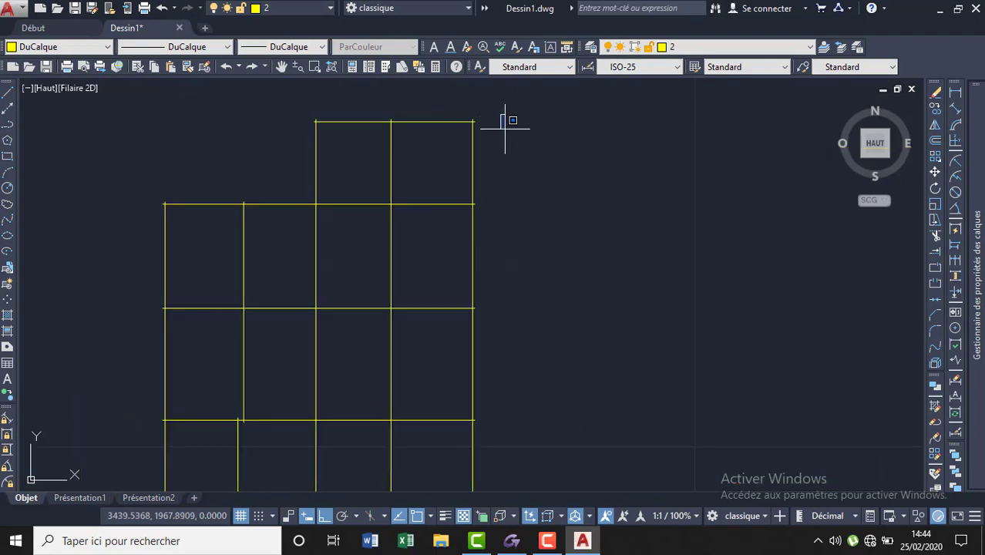
{"action": "left_click_drag", "start_coordinate": [506, 115], "coordinate": [534, 335]}
{"action": "scroll", "coordinate": [615, 231], "scroll_direction": "down", "scroll_amount": 6}
{"action": "mouse_move", "coordinate": [615, 244]}
{"action": "left_mouse_down"}
{"action": "mouse_move", "coordinate": [534, 335]}
{"action": "mouse_move", "coordinate": [469, 149]}
{"action": "mouse_move", "coordinate": [549, 136]}
{"action": "mouse_move", "coordinate": [580, 208]}
{"action": "left_mouse_up"}
{"action": "scroll", "coordinate": [579, 208], "scroll_direction": "up", "scroll_amount": 6}
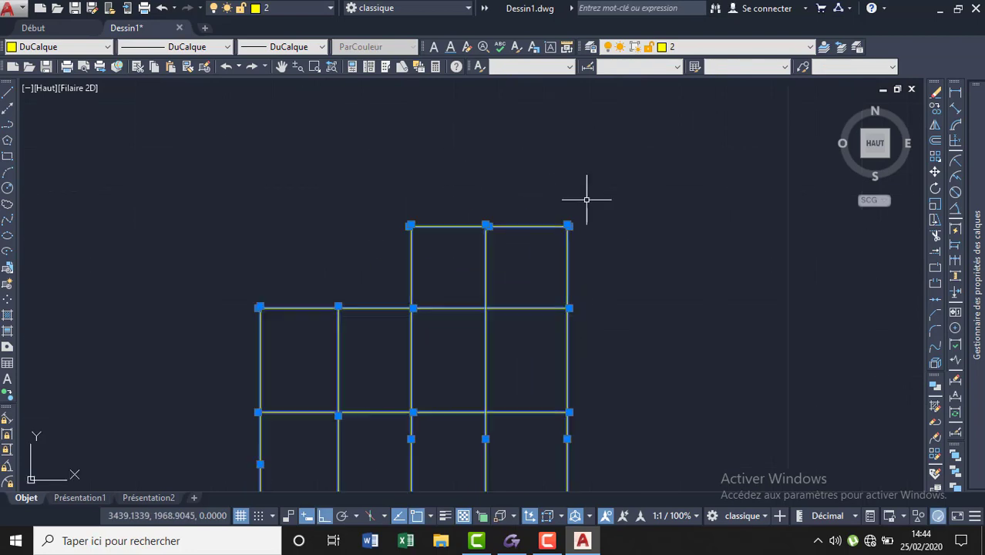
{"action": "scroll", "coordinate": [586, 200], "scroll_direction": "up", "scroll_amount": 2}
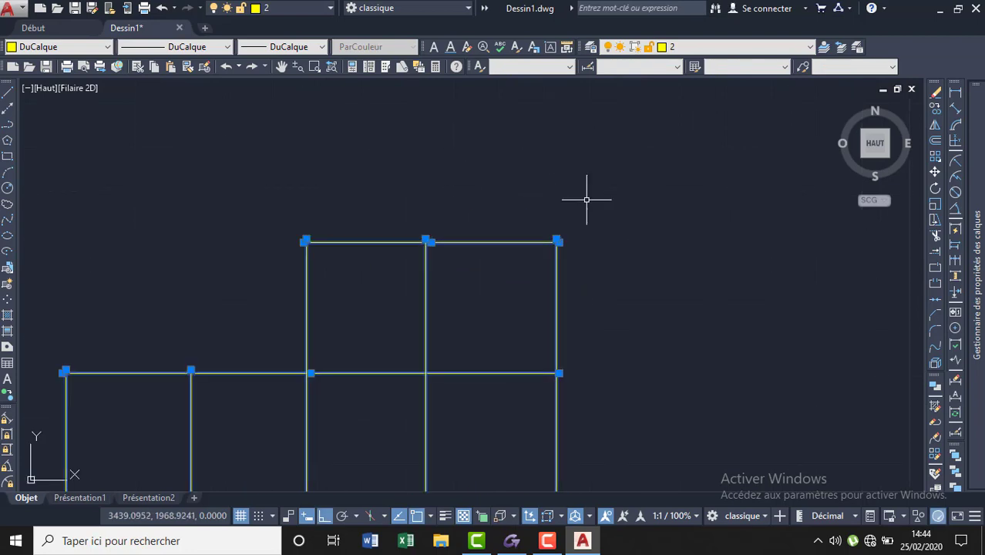
Step: Start TRIM and cut the upper, right horizontal and junction overhangs
{"action": "type", "text": "aj"}
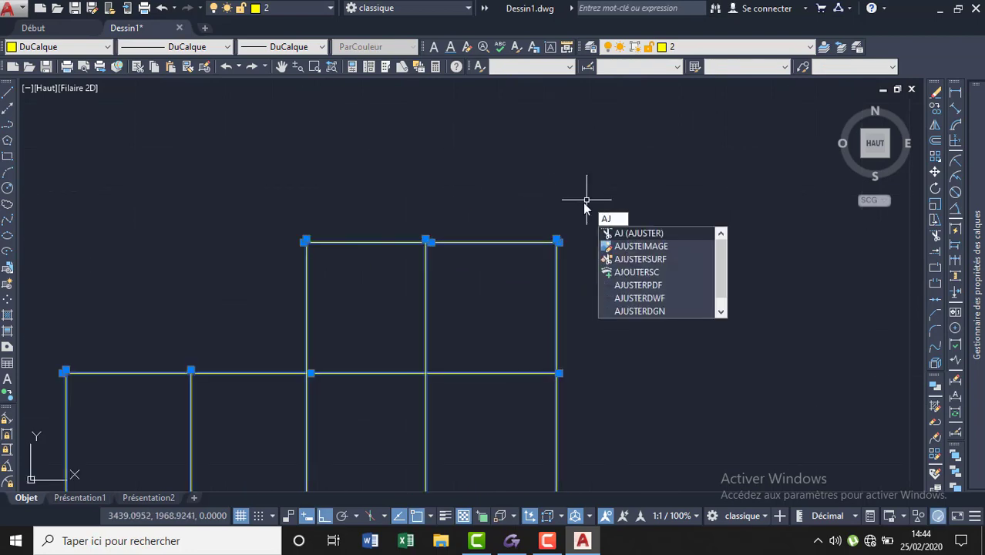
{"action": "key", "text": "Return"}
{"action": "scroll", "coordinate": [554, 233], "scroll_direction": "up", "scroll_amount": 3}
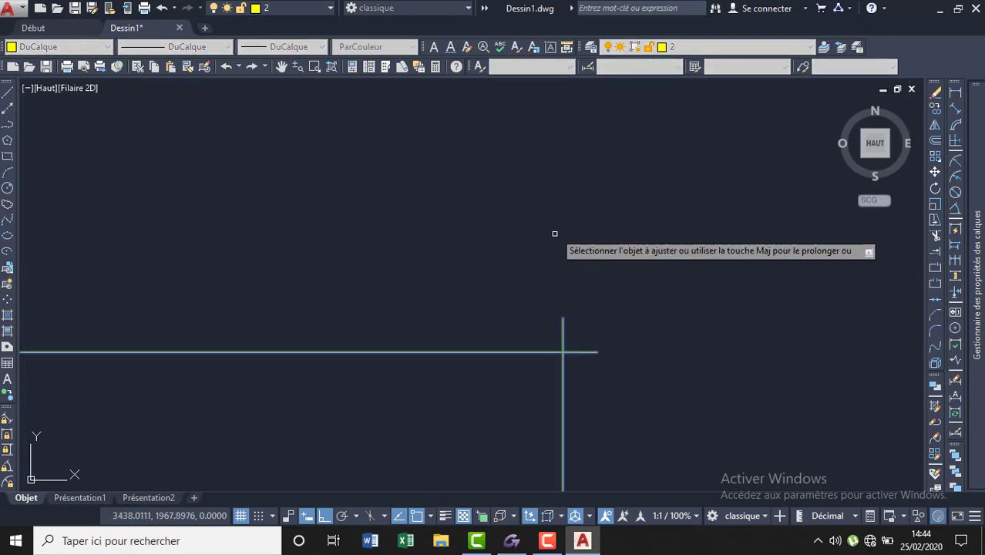
{"action": "left_click", "coordinate": [516, 335]}
{"action": "key", "text": "Return"}
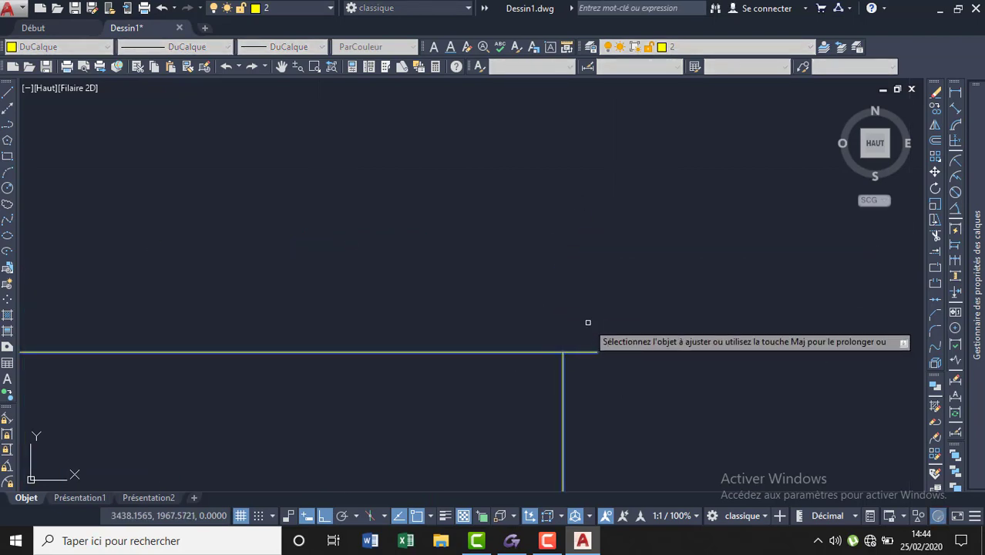
{"action": "left_click", "coordinate": [586, 320]}
{"action": "key", "text": "Return"}
{"action": "scroll", "coordinate": [722, 218], "scroll_direction": "down", "scroll_amount": 3}
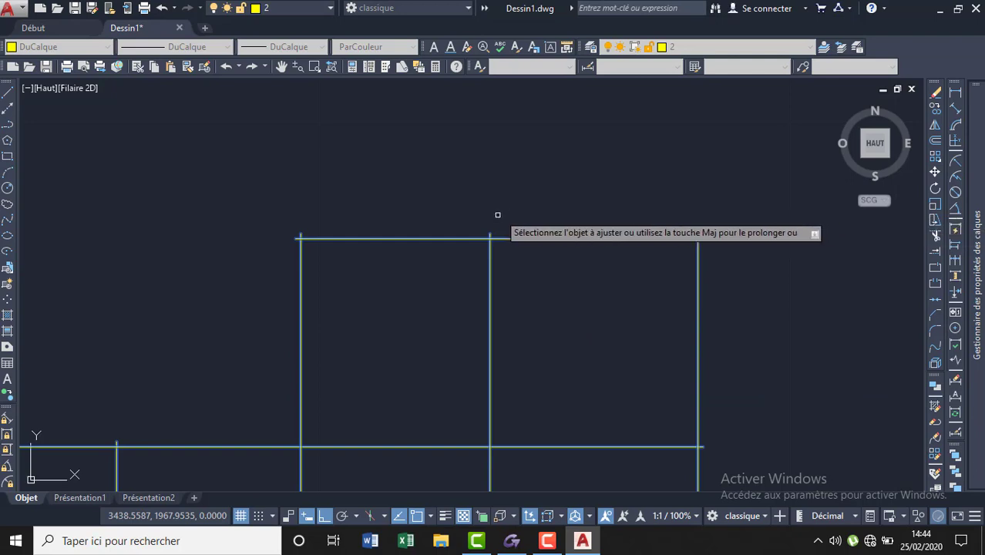
{"action": "scroll", "coordinate": [489, 231], "scroll_direction": "up", "scroll_amount": 3}
{"action": "left_click", "coordinate": [514, 277]}
{"action": "key", "text": "Return"}
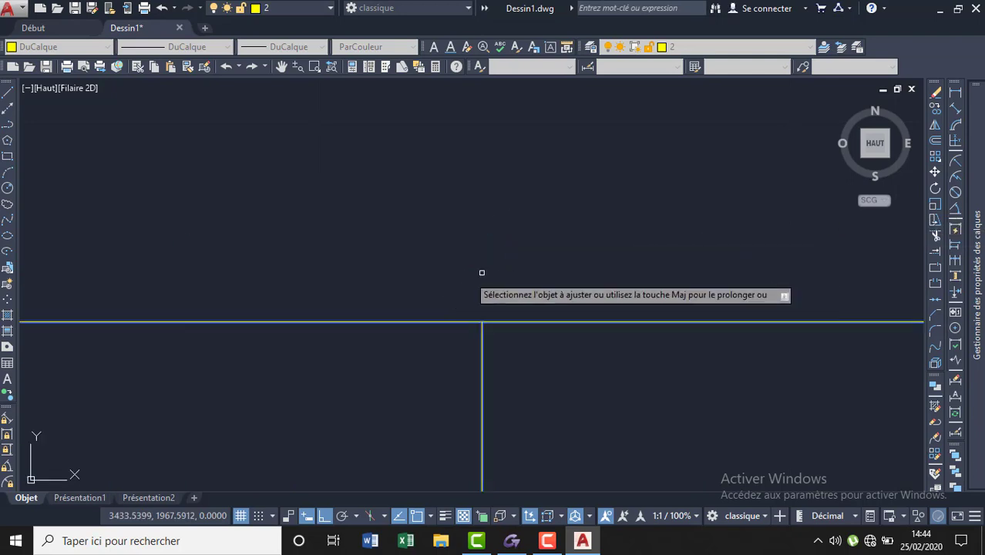
Step: Trim the left stubs of the horizontal grid lines with fence paths
{"action": "scroll", "coordinate": [621, 225], "scroll_direction": "down", "scroll_amount": 3}
{"action": "scroll", "coordinate": [74, 252], "scroll_direction": "up", "scroll_amount": 5}
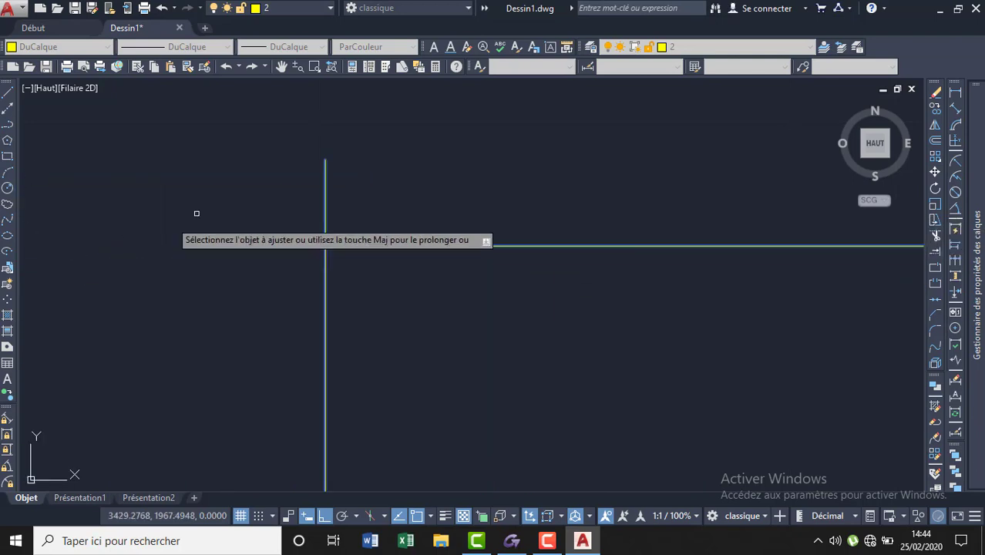
{"action": "left_click", "coordinate": [381, 150]}
{"action": "left_click", "coordinate": [269, 209]}
{"action": "left_click", "coordinate": [267, 253]}
{"action": "key", "text": "Return"}
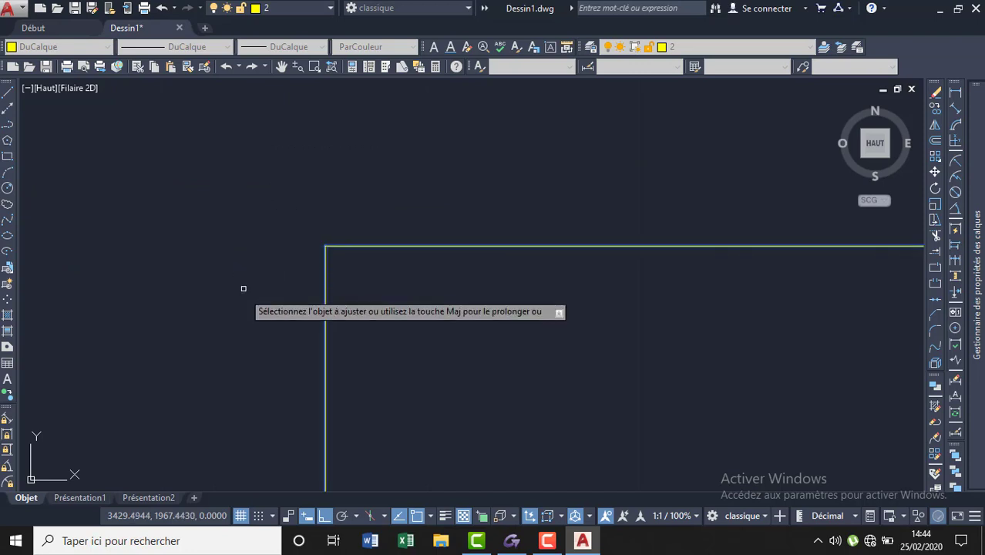
{"action": "scroll", "coordinate": [281, 132], "scroll_direction": "down", "scroll_amount": 3}
{"action": "scroll", "coordinate": [286, 127], "scroll_direction": "down", "scroll_amount": 2}
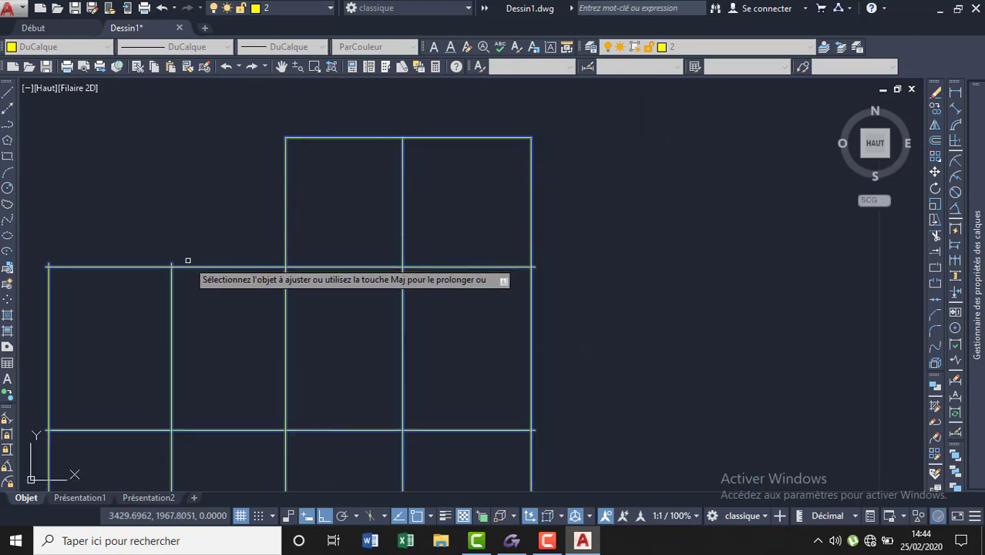
{"action": "scroll", "coordinate": [552, 279], "scroll_direction": "up", "scroll_amount": 5}
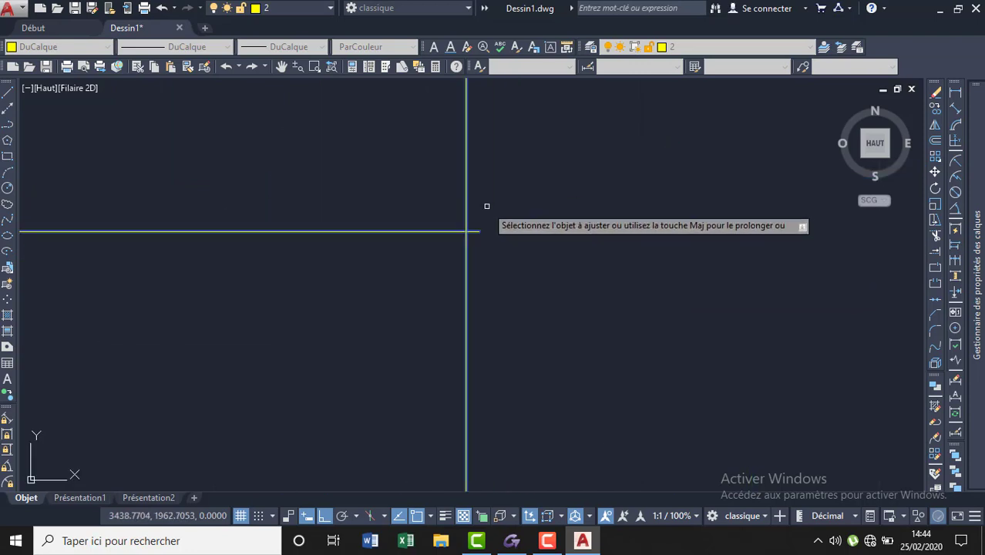
{"action": "left_click_drag", "start_coordinate": [472, 208], "coordinate": [467, 253]}
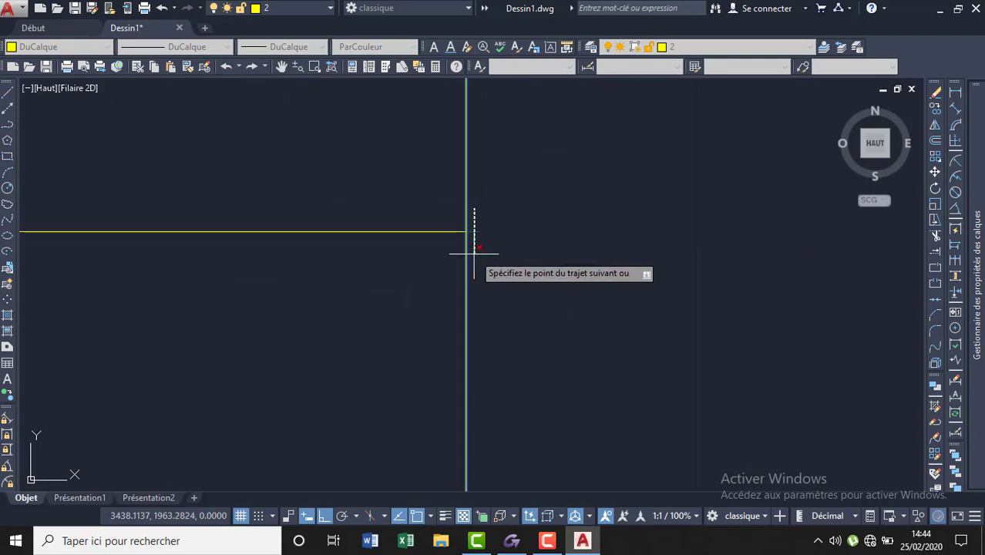
Step: Trim the overhanging line ends at the grid's top-left
{"action": "scroll", "coordinate": [508, 235], "scroll_direction": "down", "scroll_amount": 5}
{"action": "scroll", "coordinate": [462, 225], "scroll_direction": "down", "scroll_amount": 2}
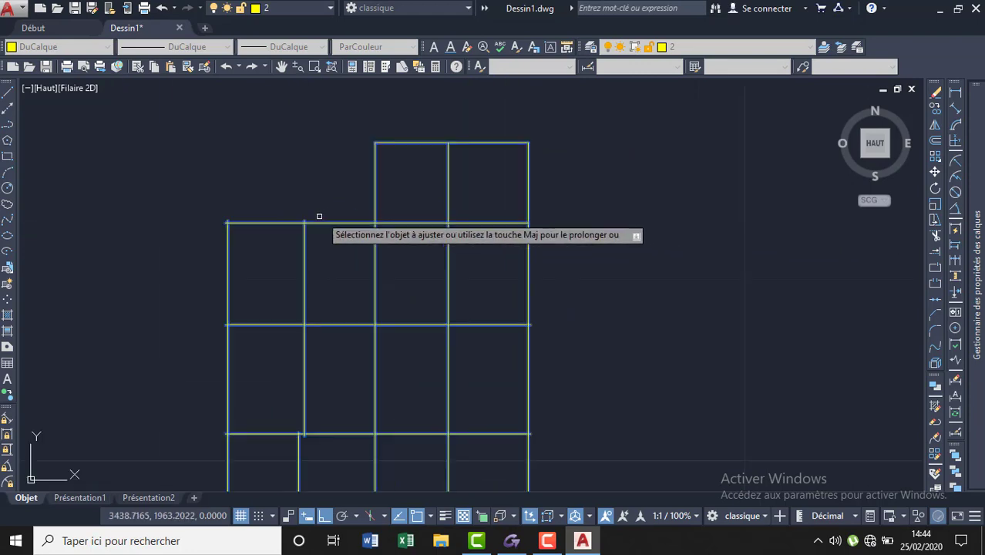
{"action": "scroll", "coordinate": [319, 217], "scroll_direction": "up", "scroll_amount": 3}
{"action": "scroll", "coordinate": [308, 219], "scroll_direction": "up", "scroll_amount": 2}
{"action": "left_click", "coordinate": [297, 224]}
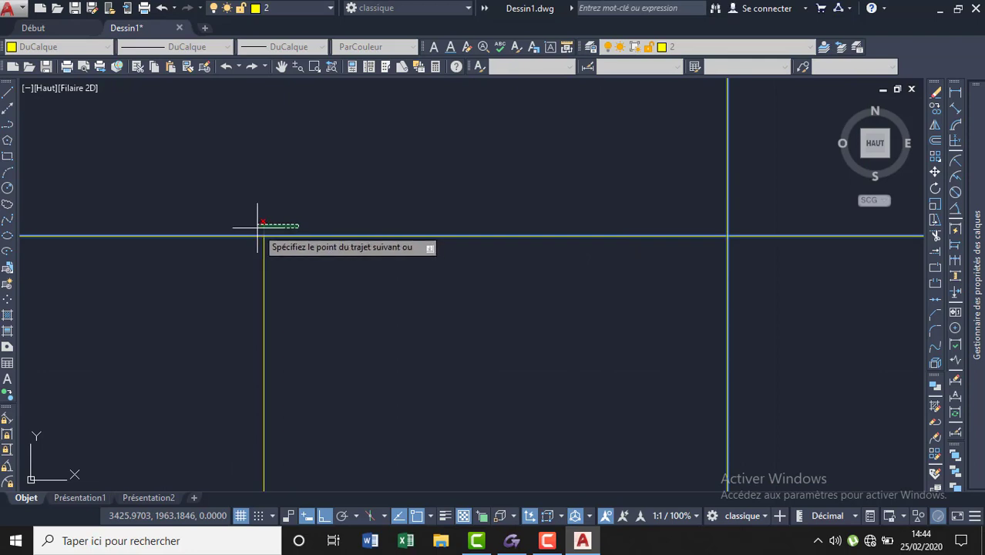
{"action": "left_click_drag", "start_coordinate": [258, 227], "coordinate": [259, 219]}
Step: Cut the corner stubs along the left edge using crossing windows
{"action": "scroll", "coordinate": [510, 202], "scroll_direction": "down", "scroll_amount": 3}
{"action": "scroll", "coordinate": [308, 213], "scroll_direction": "up", "scroll_amount": 3}
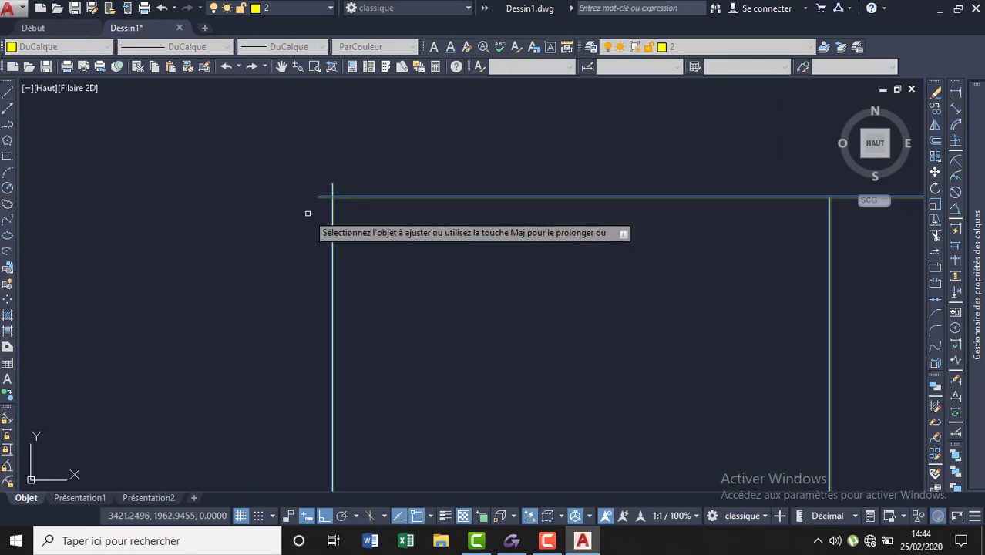
{"action": "scroll", "coordinate": [307, 214], "scroll_direction": "up", "scroll_amount": 3}
{"action": "left_click", "coordinate": [391, 126]}
{"action": "left_click", "coordinate": [351, 143]}
{"action": "left_click", "coordinate": [346, 187]}
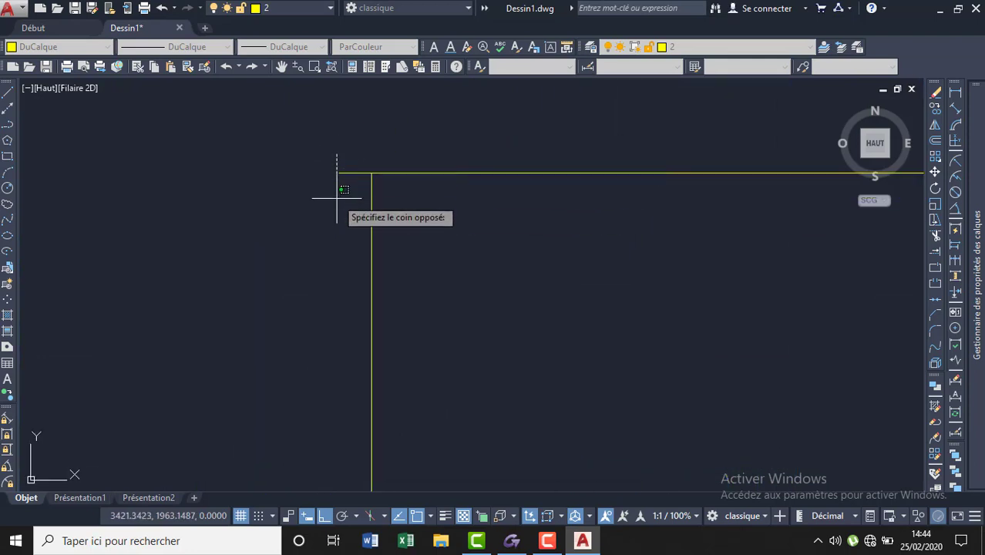
{"action": "left_click", "coordinate": [345, 216]}
{"action": "left_click_drag", "start_coordinate": [345, 215], "coordinate": [343, 136]}
Step: Trim the horizontal stubs left and right of the corner vertical lines
{"action": "scroll", "coordinate": [347, 129], "scroll_direction": "down", "scroll_amount": 3}
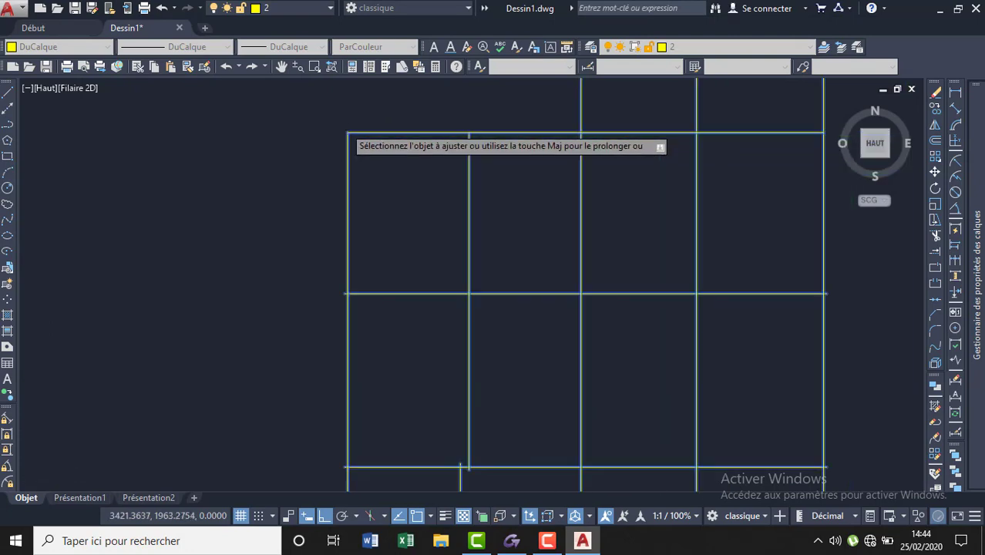
{"action": "scroll", "coordinate": [343, 128], "scroll_direction": "down", "scroll_amount": 2}
{"action": "scroll", "coordinate": [343, 231], "scroll_direction": "up", "scroll_amount": 5}
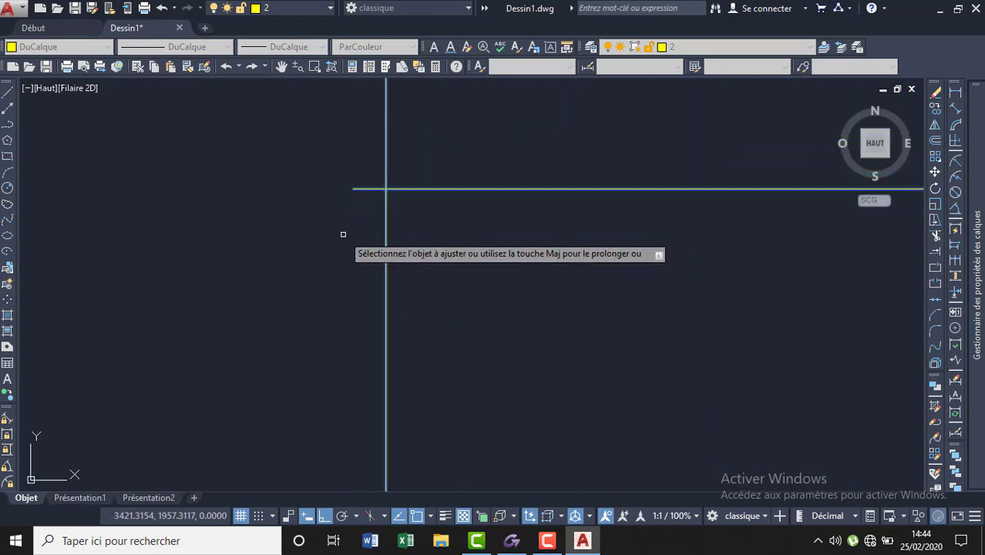
{"action": "left_click", "coordinate": [363, 165]}
{"action": "left_click", "coordinate": [330, 242]}
{"action": "scroll", "coordinate": [238, 188], "scroll_direction": "down", "scroll_amount": 1}
{"action": "scroll", "coordinate": [226, 186], "scroll_direction": "down", "scroll_amount": 2}
{"action": "scroll", "coordinate": [231, 188], "scroll_direction": "down", "scroll_amount": 1}
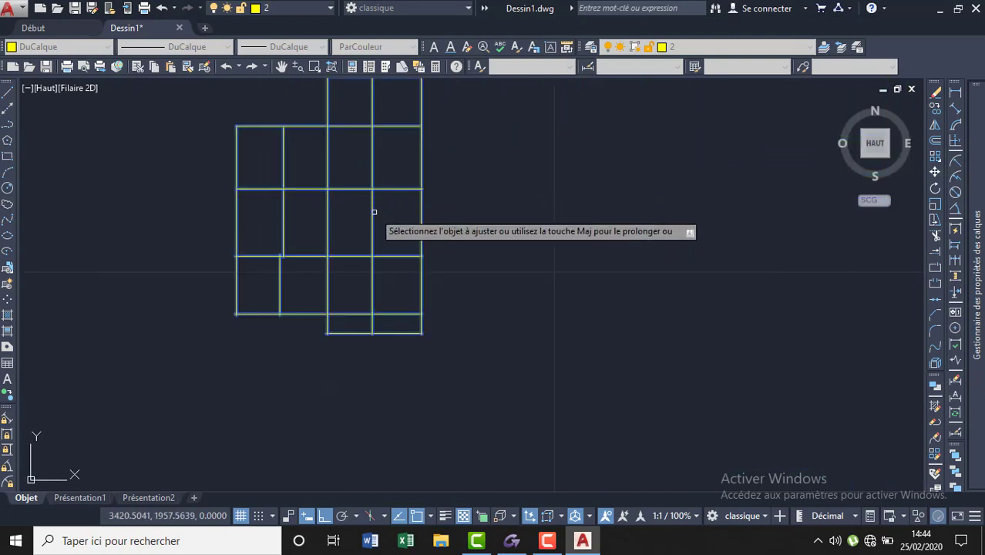
{"action": "scroll", "coordinate": [407, 189], "scroll_direction": "up", "scroll_amount": 5}
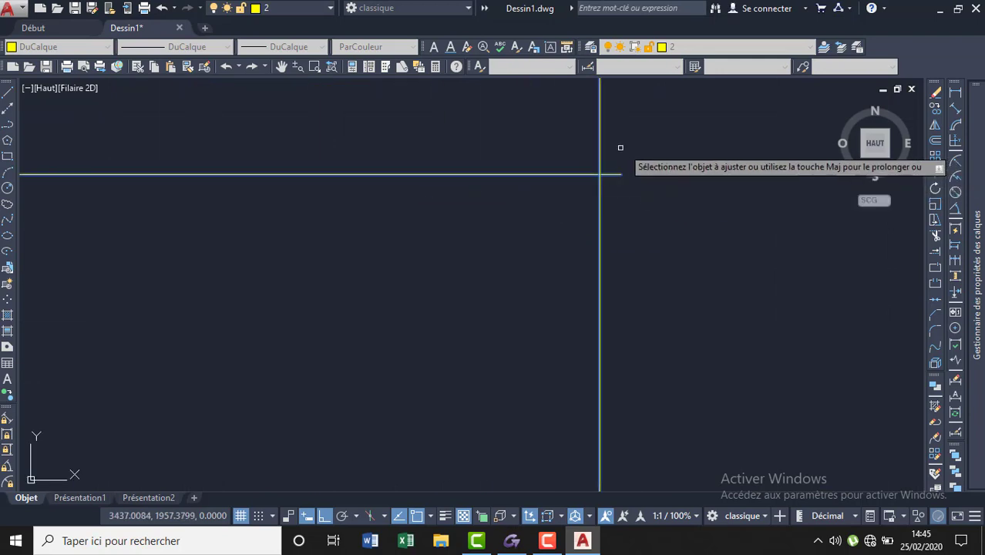
{"action": "left_click", "coordinate": [614, 174]}
Step: Fence-trim the stub sticking out at the grid's right edge
{"action": "scroll", "coordinate": [616, 192], "scroll_direction": "down", "scroll_amount": 3}
{"action": "scroll", "coordinate": [639, 216], "scroll_direction": "down", "scroll_amount": 1}
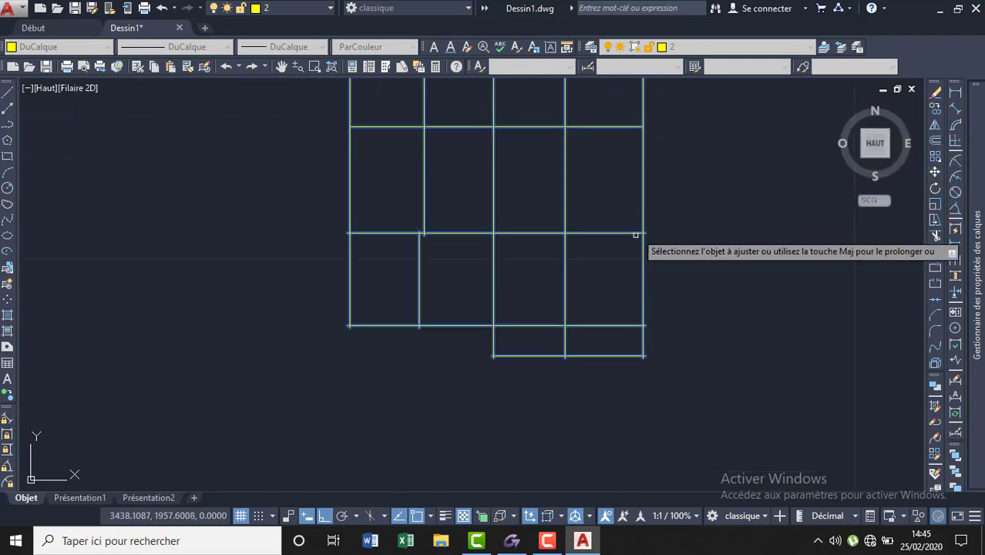
{"action": "scroll", "coordinate": [634, 233], "scroll_direction": "up", "scroll_amount": 3}
{"action": "scroll", "coordinate": [636, 231], "scroll_direction": "up", "scroll_amount": 1}
{"action": "left_click", "coordinate": [744, 209]}
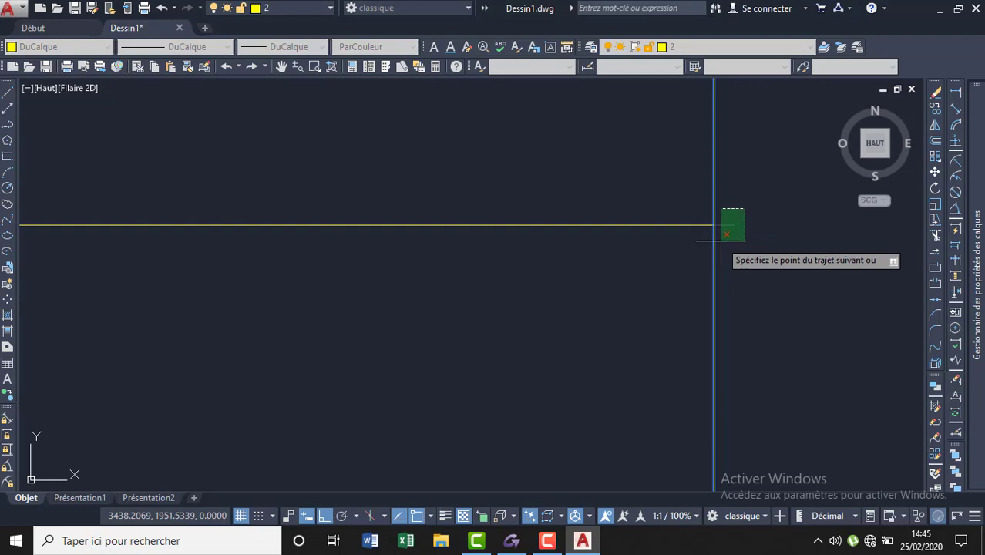
{"action": "key", "text": "Return"}
Step: Fence-trim overhanging line ends at the left junctions, undoing one mistaken cut
{"action": "scroll", "coordinate": [755, 202], "scroll_direction": "down", "scroll_amount": 3}
{"action": "scroll", "coordinate": [740, 198], "scroll_direction": "down", "scroll_amount": 2}
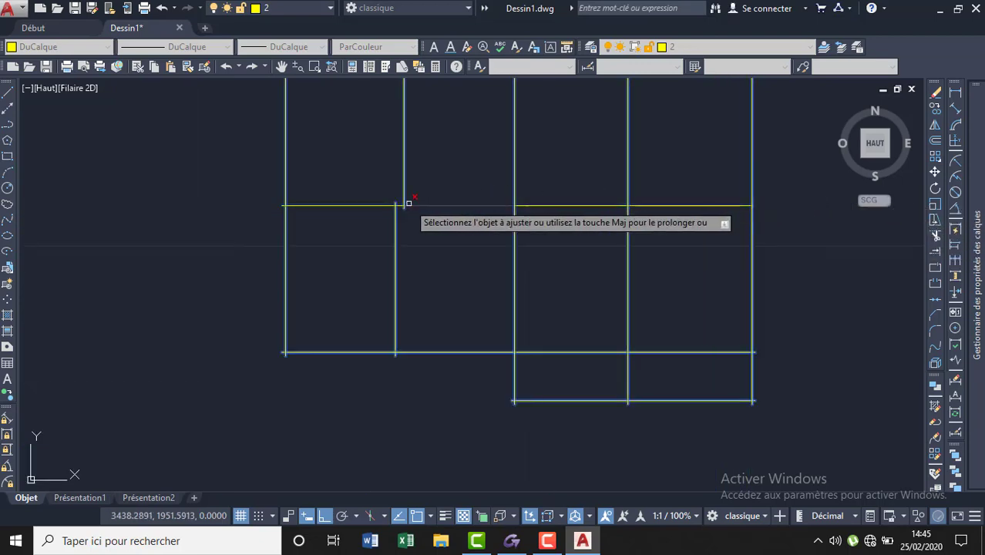
{"action": "scroll", "coordinate": [408, 203], "scroll_direction": "up", "scroll_amount": 5}
{"action": "left_click", "coordinate": [349, 231]}
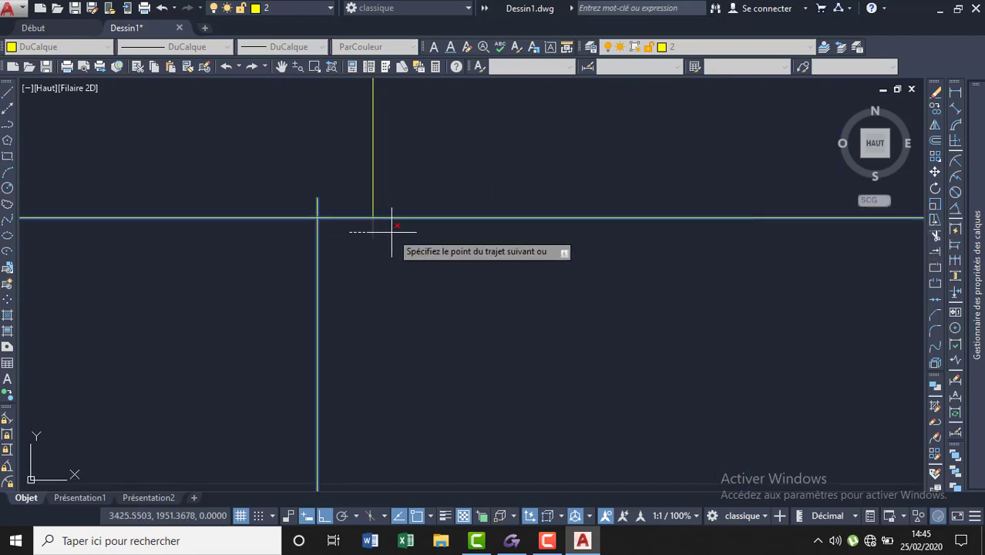
{"action": "left_click", "coordinate": [392, 231]}
{"action": "key", "text": "Return"}
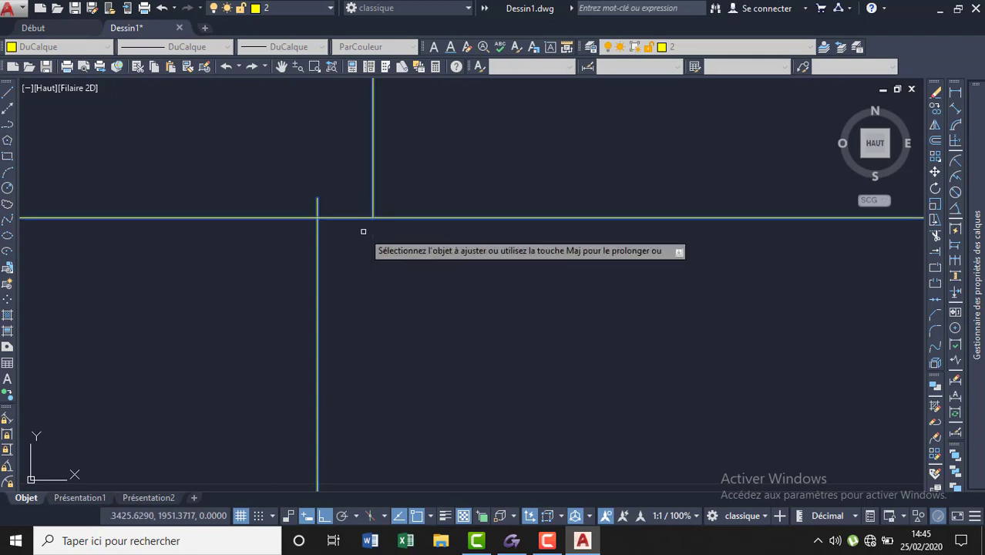
{"action": "left_click", "coordinate": [348, 192]}
{"action": "key", "text": "Return"}
{"action": "scroll", "coordinate": [544, 180], "scroll_direction": "down", "scroll_amount": 3}
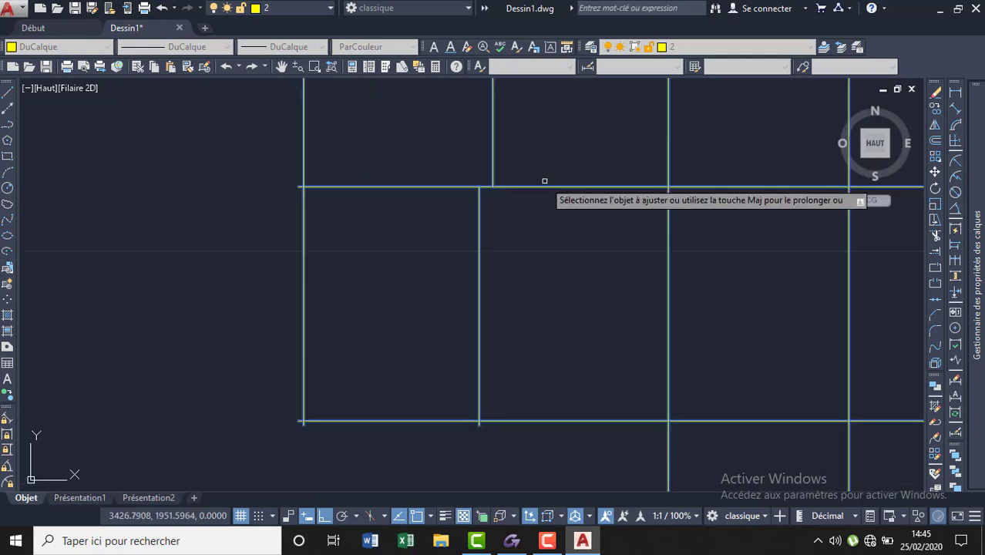
{"action": "mouse_move", "coordinate": [277, 180]}
{"action": "left_mouse_down"}
{"action": "mouse_move", "coordinate": [246, 235]}
{"action": "mouse_move", "coordinate": [244, 219]}
{"action": "left_mouse_up"}
{"action": "key", "text": "ctrl+z"}
{"action": "key", "text": "ctrl+z"}
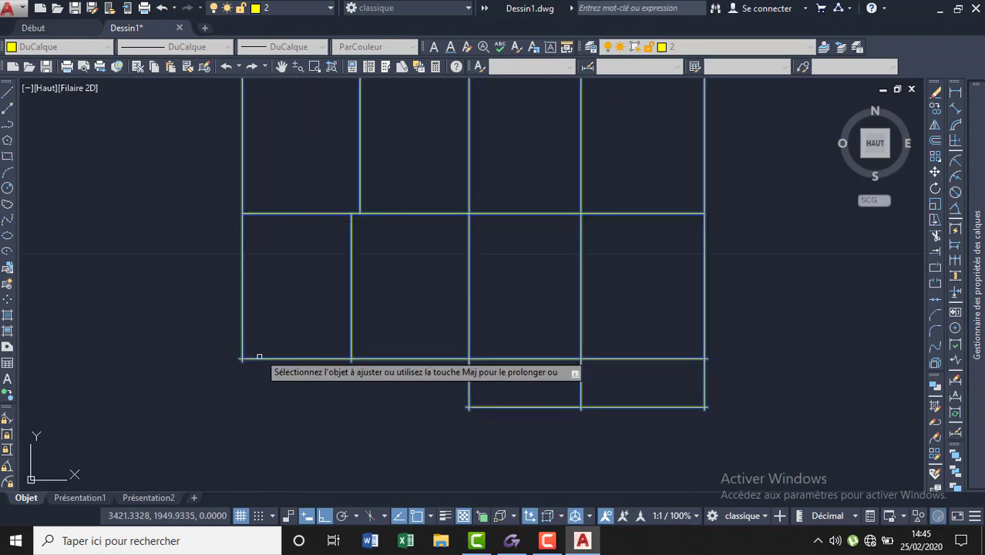
Step: Cut the lower-left corner stubs and the vertical stub below the horizontal line
{"action": "scroll", "coordinate": [247, 362], "scroll_direction": "up", "scroll_amount": 5}
{"action": "left_click_drag", "start_coordinate": [225, 326], "coordinate": [285, 326]}
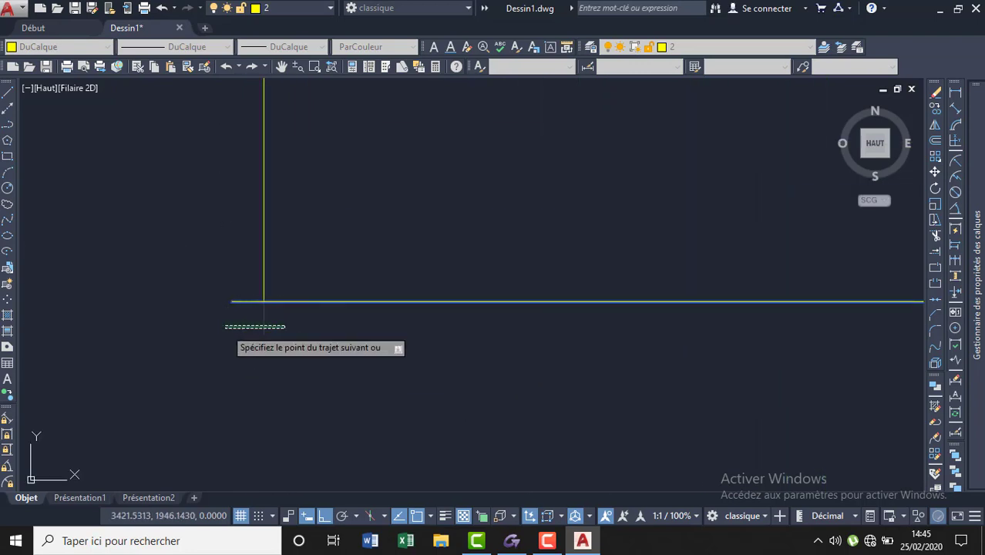
{"action": "key", "text": "Return"}
{"action": "left_click_drag", "start_coordinate": [246, 269], "coordinate": [220, 337]}
{"action": "scroll", "coordinate": [171, 205], "scroll_direction": "down", "scroll_amount": 2}
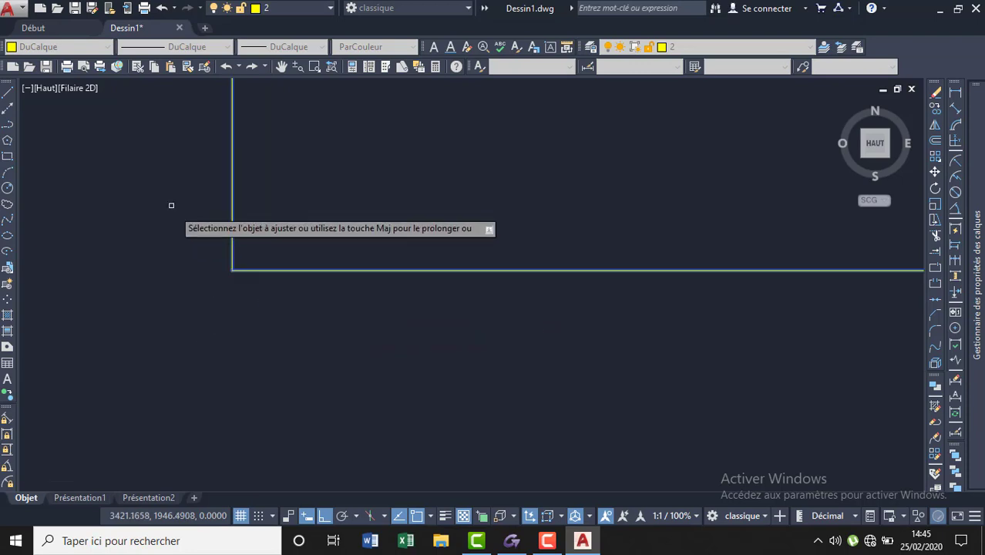
{"action": "scroll", "coordinate": [169, 200], "scroll_direction": "down", "scroll_amount": 5}
{"action": "scroll", "coordinate": [317, 209], "scroll_direction": "up", "scroll_amount": 5}
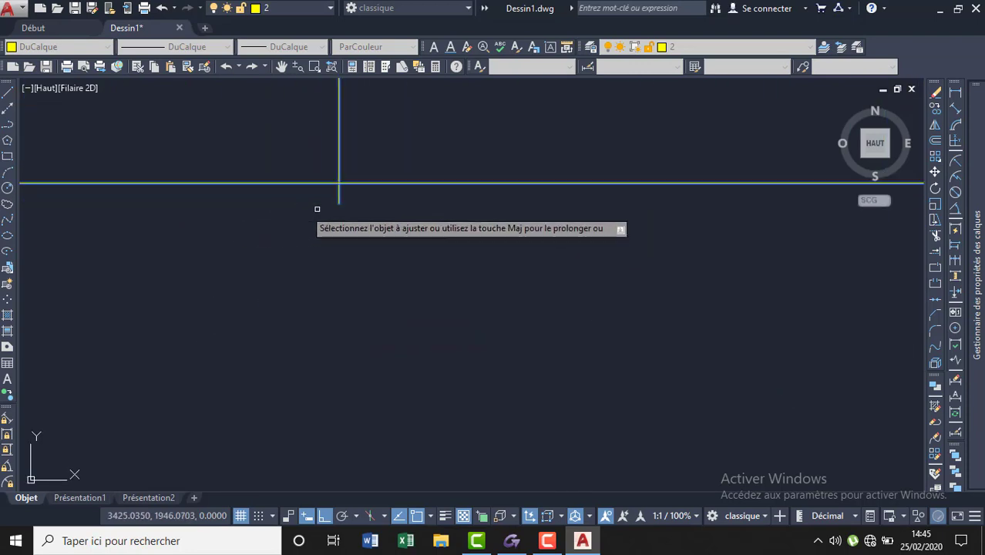
{"action": "left_click_drag", "start_coordinate": [362, 194], "coordinate": [286, 192]}
Step: Trim the left vertical stub and the remaining corner stubs with crossing windows
{"action": "scroll", "coordinate": [270, 196], "scroll_direction": "down", "scroll_amount": 3}
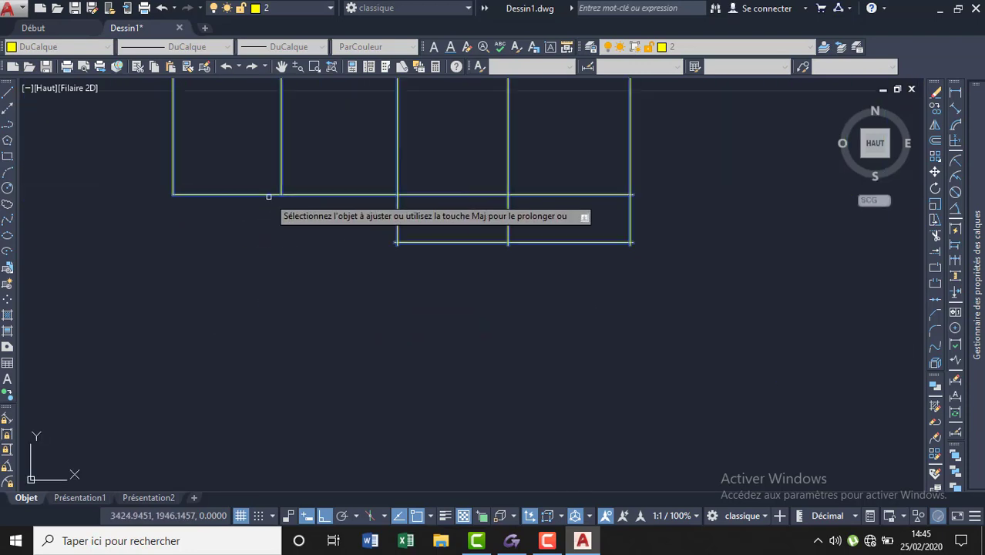
{"action": "scroll", "coordinate": [408, 255], "scroll_direction": "up", "scroll_amount": 3}
{"action": "scroll", "coordinate": [409, 255], "scroll_direction": "up", "scroll_amount": 2}
{"action": "scroll", "coordinate": [301, 221], "scroll_direction": "down", "scroll_amount": 1}
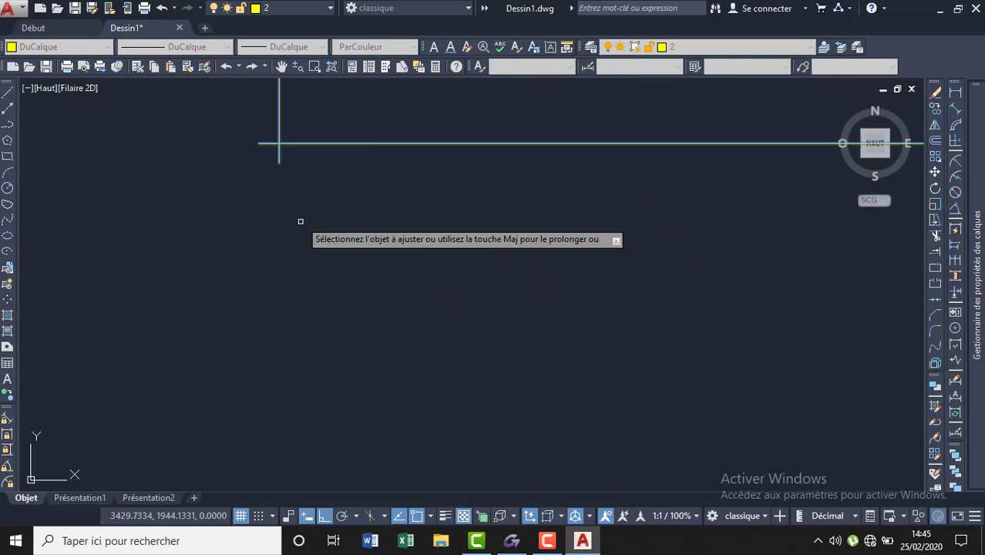
{"action": "scroll", "coordinate": [300, 221], "scroll_direction": "down", "scroll_amount": 2}
{"action": "left_click_drag", "start_coordinate": [297, 183], "coordinate": [269, 181]}
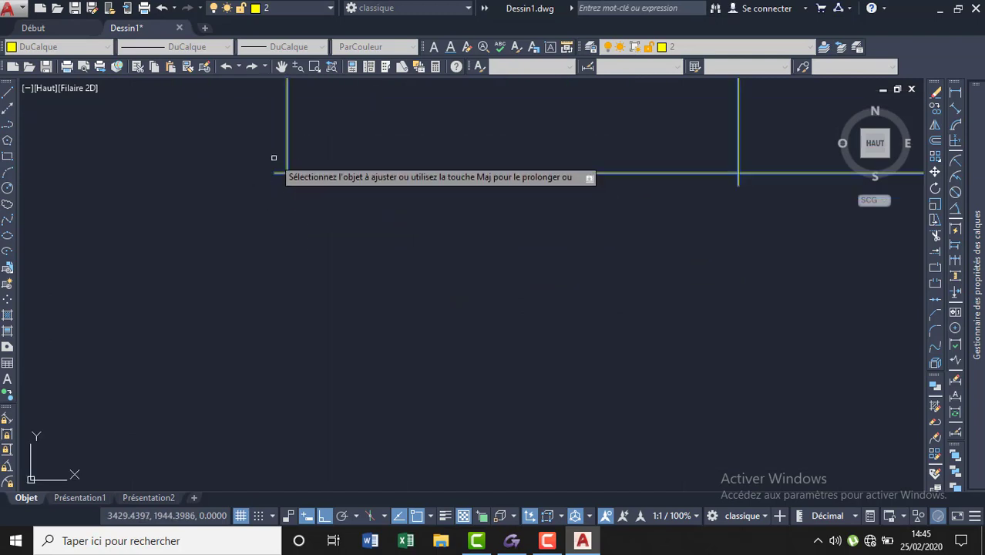
{"action": "left_click", "coordinate": [273, 157]}
{"action": "left_click", "coordinate": [243, 235]}
{"action": "left_click", "coordinate": [284, 155]}
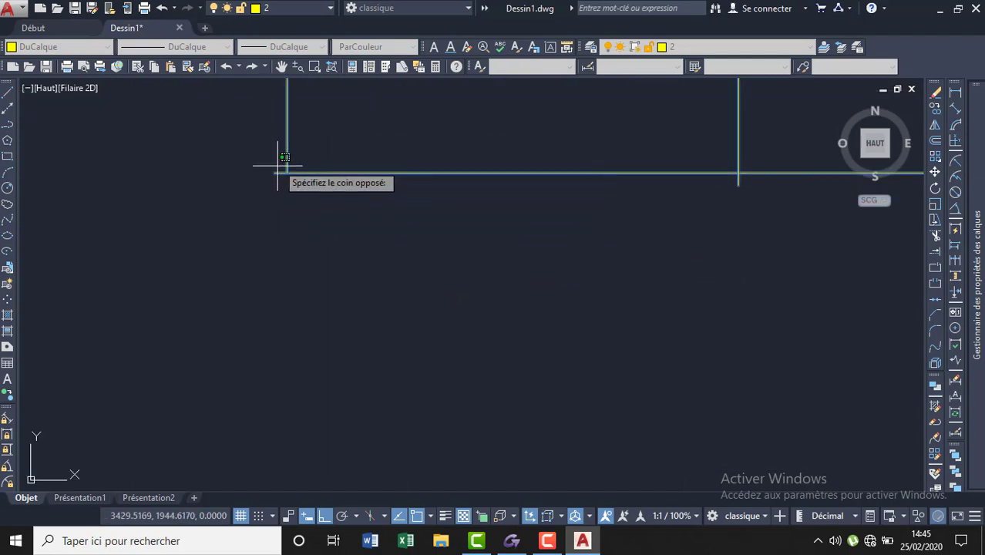
{"action": "left_click", "coordinate": [263, 188]}
Step: Cut off the short vertical stub with a crossing window
{"action": "scroll", "coordinate": [226, 202], "scroll_direction": "down", "scroll_amount": 1}
{"action": "scroll", "coordinate": [226, 202], "scroll_direction": "down", "scroll_amount": 1}
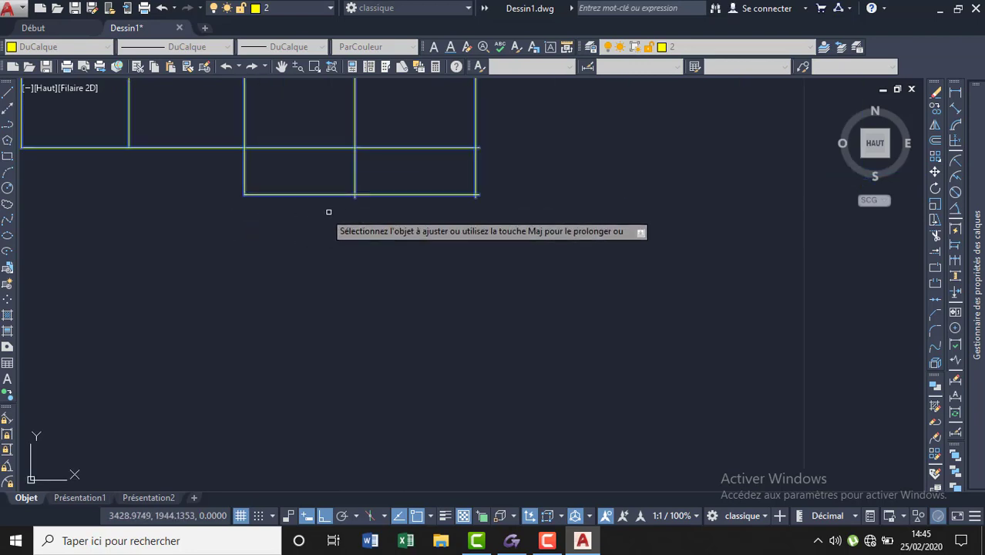
{"action": "scroll", "coordinate": [345, 189], "scroll_direction": "up", "scroll_amount": 3}
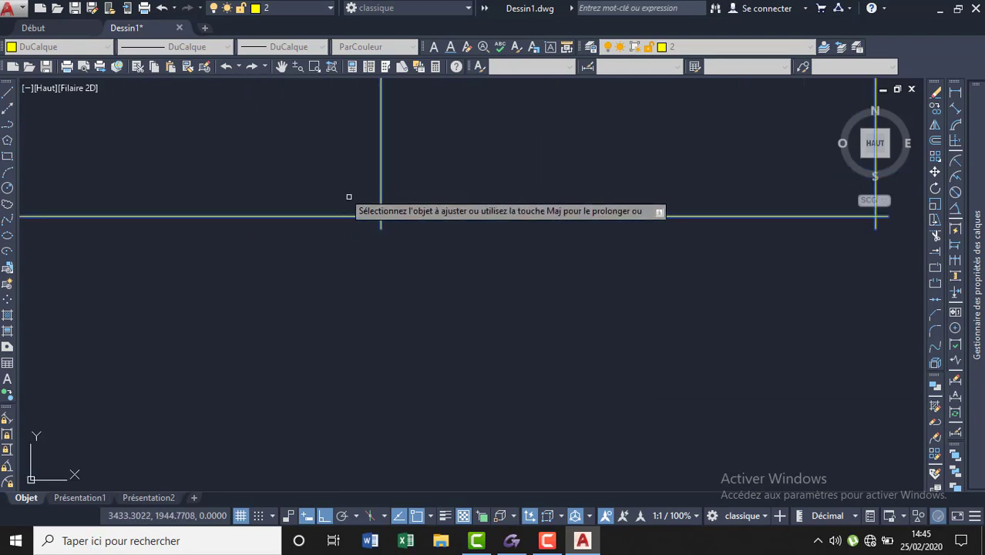
{"action": "left_click", "coordinate": [392, 225]}
{"action": "left_click", "coordinate": [350, 231]}
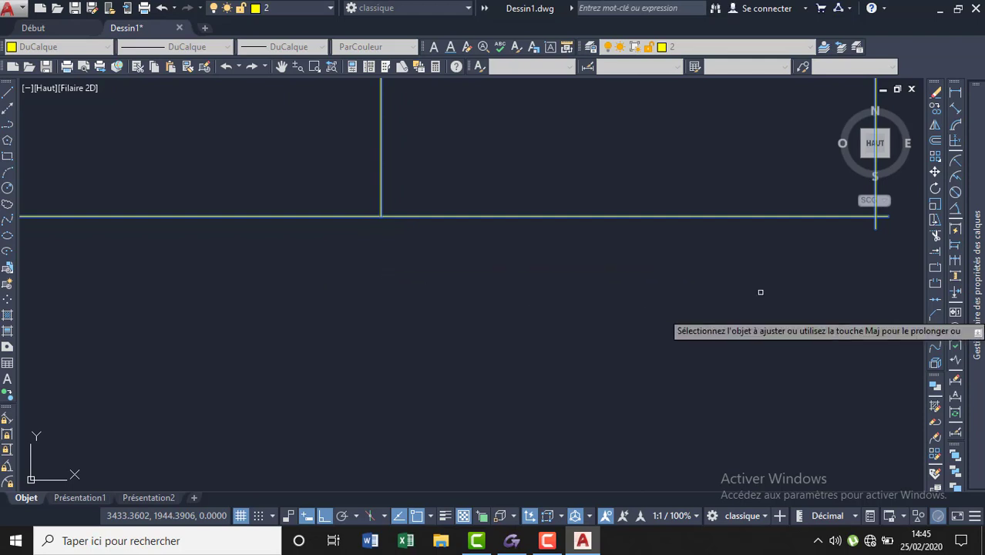
Step: Trim the bottom-right corner's vertical stub and the horizontal stub beside it
{"action": "scroll", "coordinate": [570, 252], "scroll_direction": "down", "scroll_amount": 3}
{"action": "scroll", "coordinate": [661, 242], "scroll_direction": "up", "scroll_amount": 1}
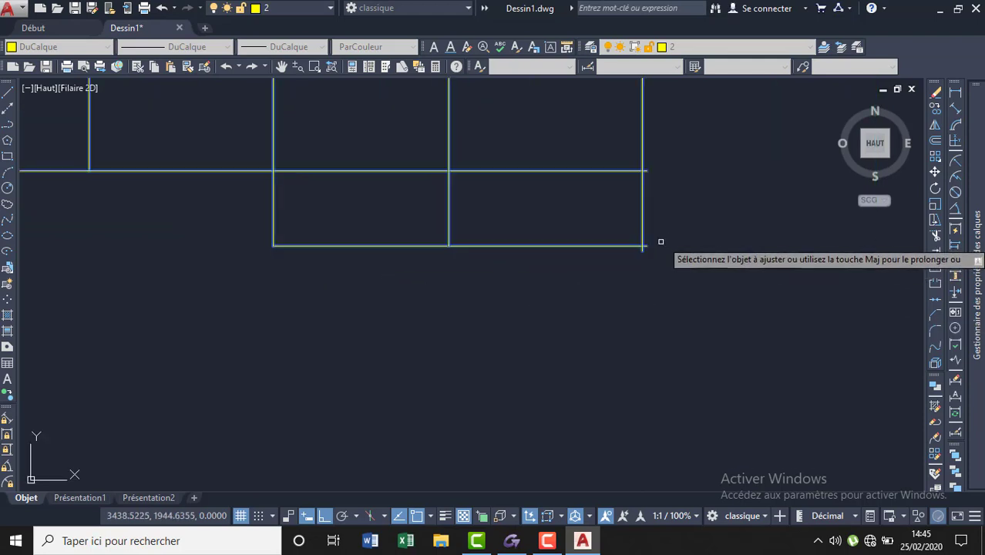
{"action": "scroll", "coordinate": [660, 242], "scroll_direction": "up", "scroll_amount": 3}
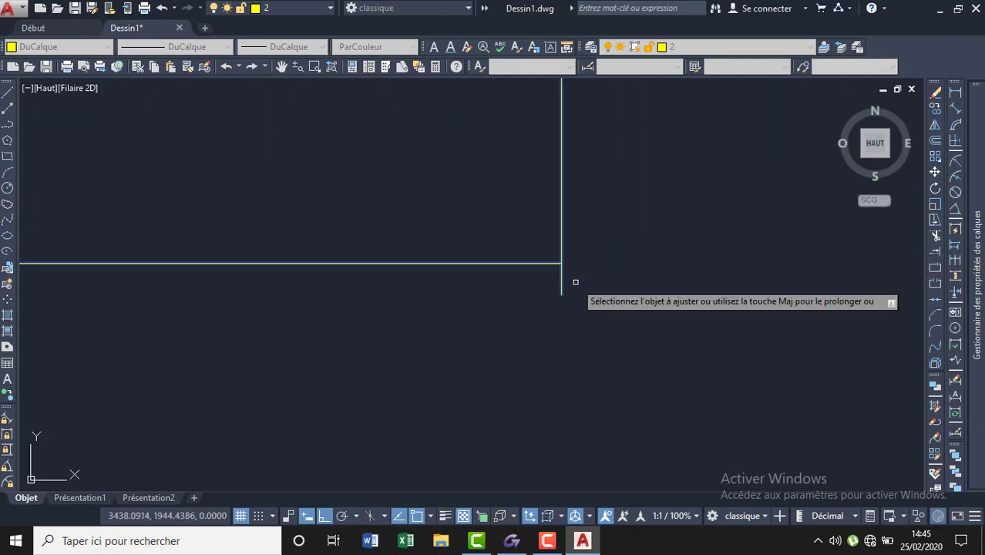
{"action": "left_click", "coordinate": [561, 281]}
{"action": "scroll", "coordinate": [539, 286], "scroll_direction": "down", "scroll_amount": 2}
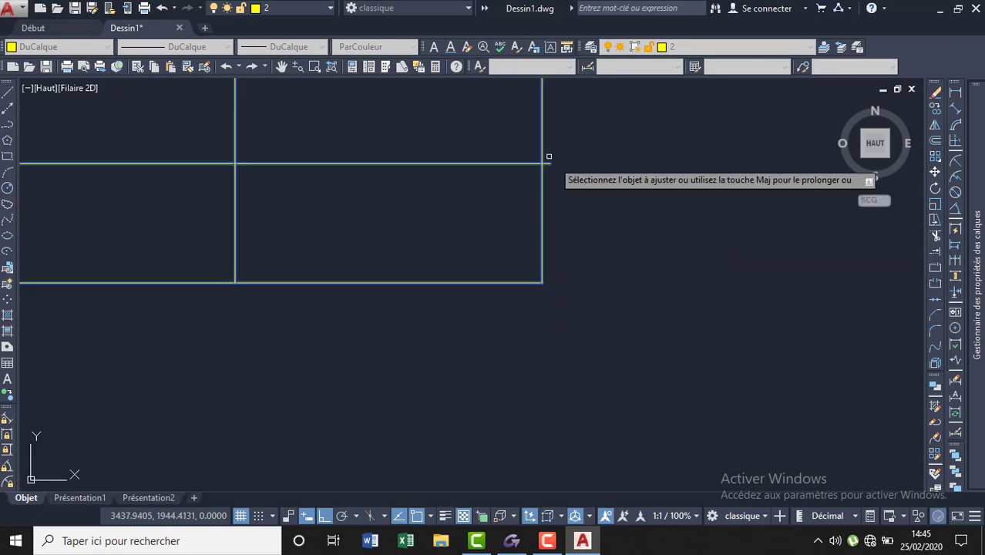
{"action": "scroll", "coordinate": [549, 156], "scroll_direction": "up", "scroll_amount": 3}
{"action": "scroll", "coordinate": [549, 156], "scroll_direction": "up", "scroll_amount": 3}
{"action": "left_click_drag", "start_coordinate": [547, 164], "coordinate": [560, 227]}
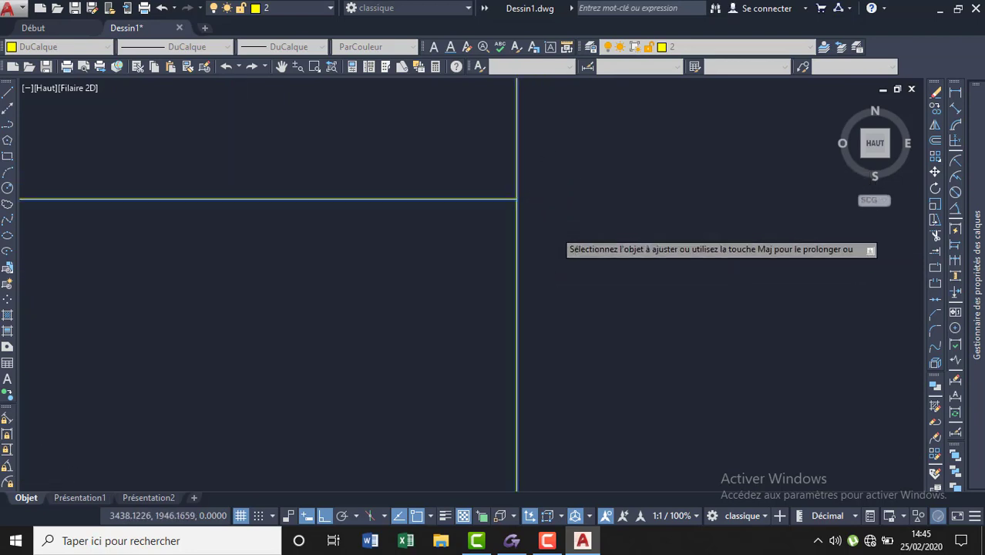
Step: Zoom in and out across the grid to check for remaining overhangs
{"action": "scroll", "coordinate": [560, 258], "scroll_direction": "down", "scroll_amount": 3}
{"action": "scroll", "coordinate": [561, 258], "scroll_direction": "down", "scroll_amount": 2}
{"action": "scroll", "coordinate": [560, 258], "scroll_direction": "down", "scroll_amount": 1}
{"action": "scroll", "coordinate": [561, 260], "scroll_direction": "down", "scroll_amount": 1}
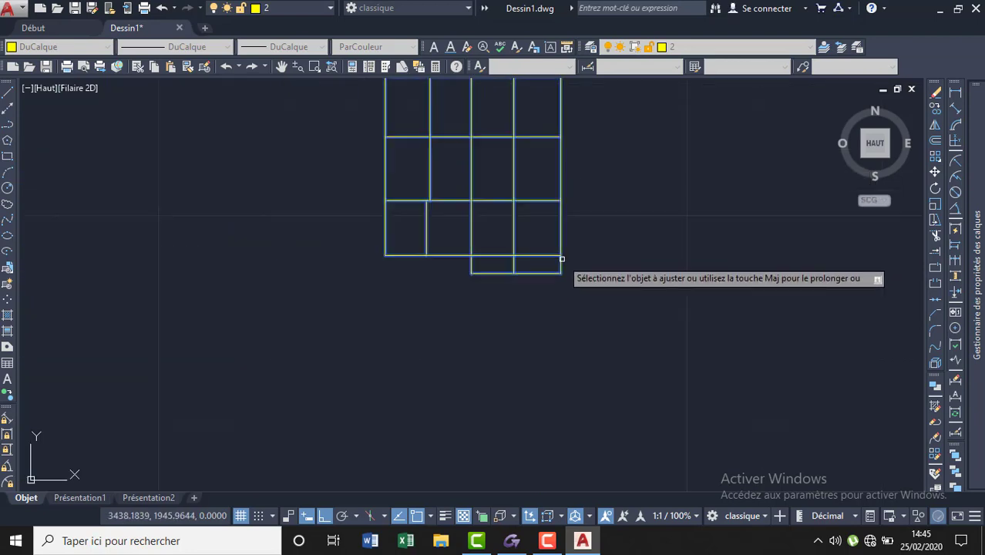
{"action": "scroll", "coordinate": [565, 151], "scroll_direction": "up", "scroll_amount": 5}
{"action": "scroll", "coordinate": [565, 136], "scroll_direction": "up", "scroll_amount": 3}
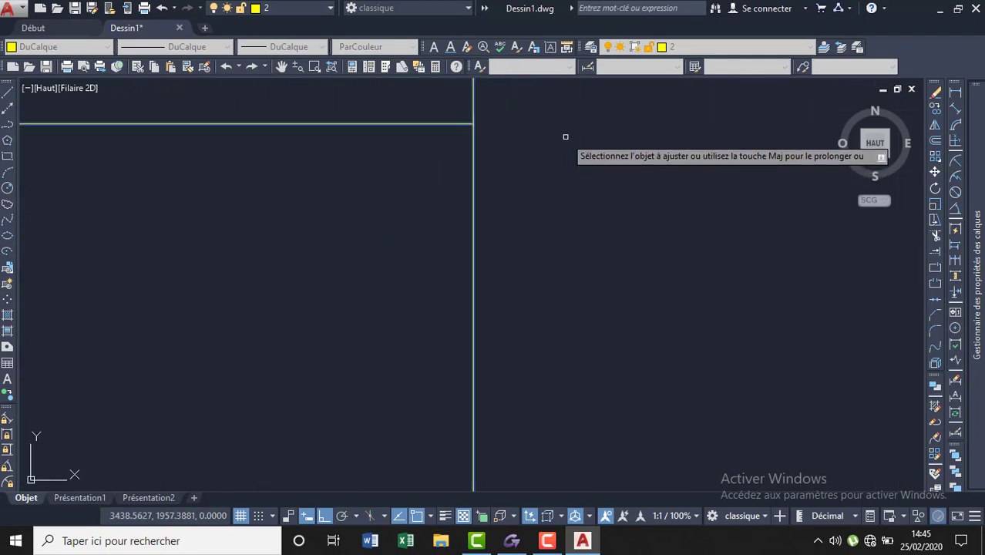
{"action": "scroll", "coordinate": [564, 136], "scroll_direction": "down", "scroll_amount": 6}
{"action": "scroll", "coordinate": [547, 163], "scroll_direction": "down", "scroll_amount": 2}
{"action": "scroll", "coordinate": [527, 268], "scroll_direction": "up", "scroll_amount": 2}
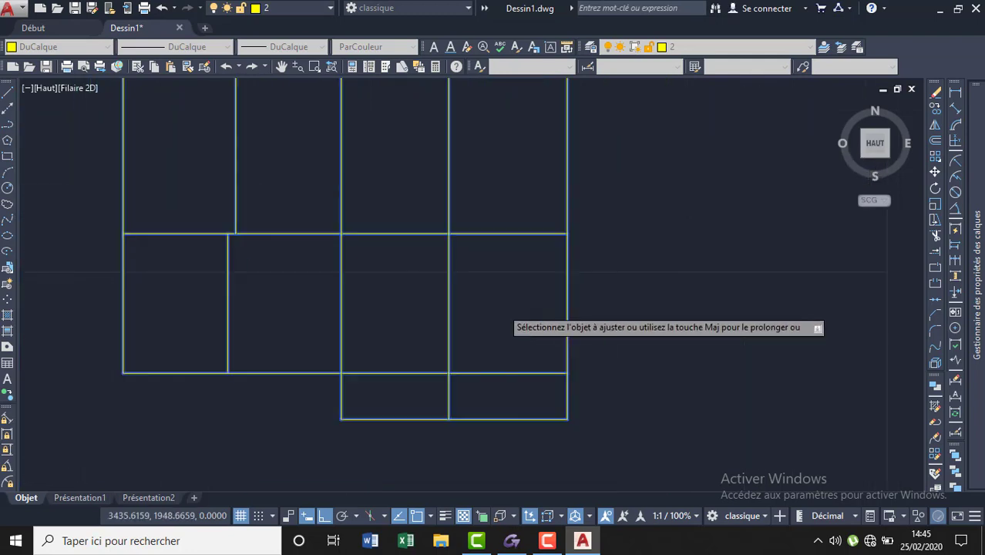
{"action": "scroll", "coordinate": [462, 293], "scroll_direction": "down", "scroll_amount": 2}
{"action": "scroll", "coordinate": [334, 267], "scroll_direction": "up", "scroll_amount": 4}
{"action": "scroll", "coordinate": [344, 335], "scroll_direction": "up", "scroll_amount": 4}
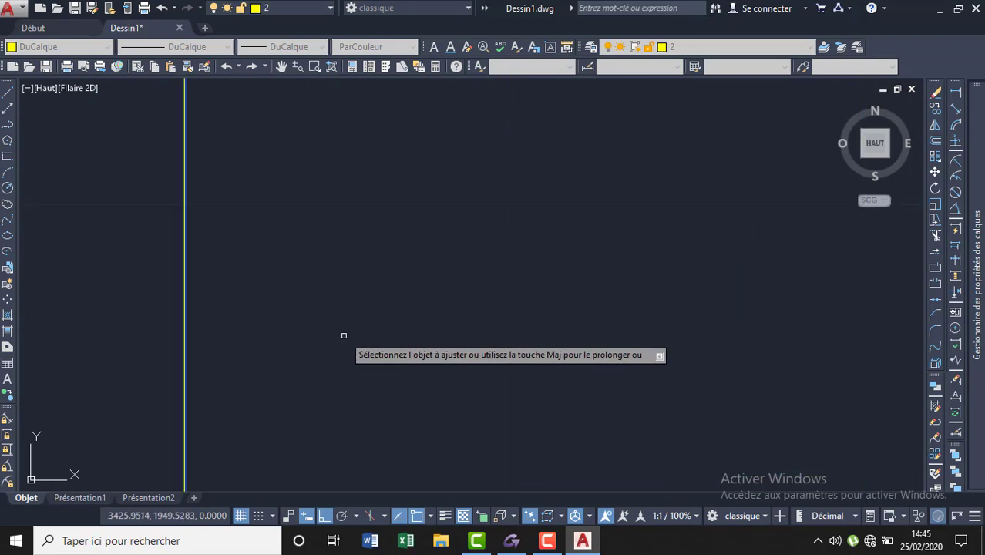
{"action": "scroll", "coordinate": [343, 335], "scroll_direction": "down", "scroll_amount": 8}
{"action": "scroll", "coordinate": [328, 350], "scroll_direction": "down", "scroll_amount": 2}
{"action": "scroll", "coordinate": [347, 300], "scroll_direction": "up", "scroll_amount": 2}
{"action": "scroll", "coordinate": [393, 254], "scroll_direction": "up", "scroll_amount": 4}
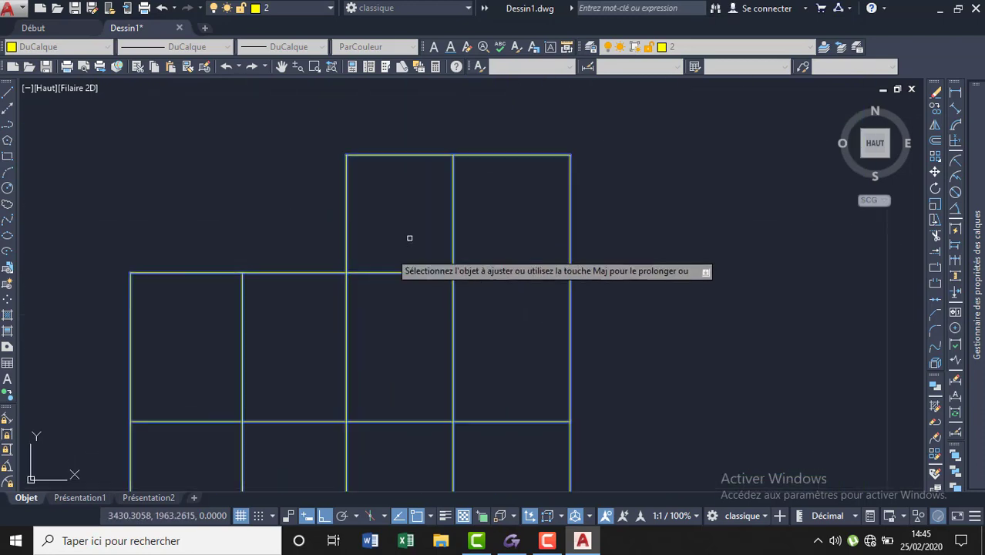
Step: Exit the TRIM command with Esc
{"action": "key", "text": "Escape"}
{"action": "type", "text": "ST"}
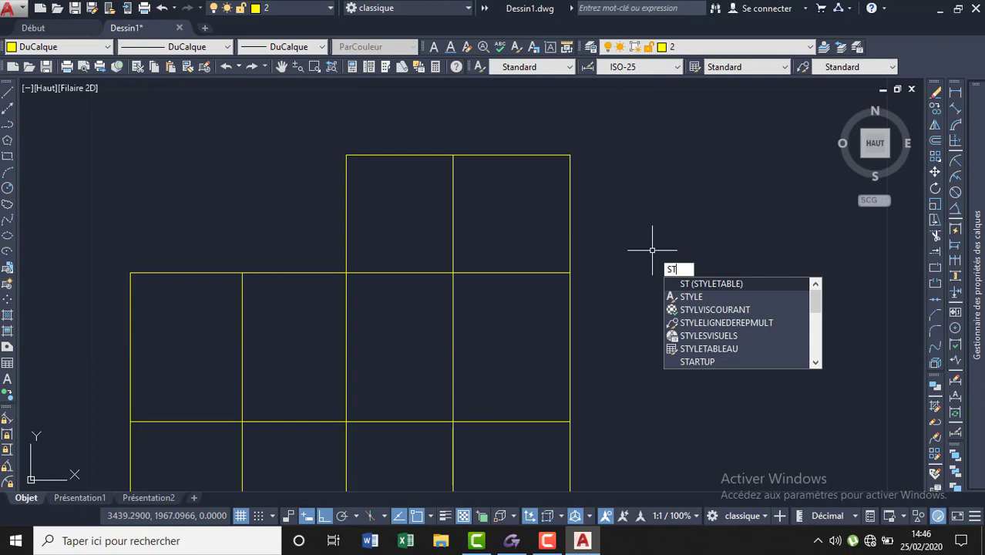
Step: Open the Text Style dialog with the YE alias and close it without changes
{"action": "type", "text": "ye"}
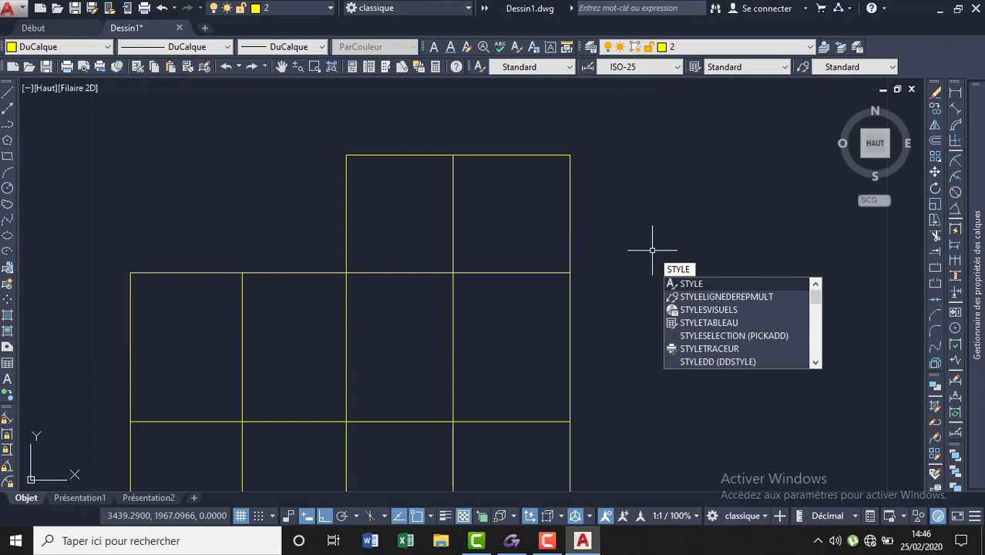
{"action": "key", "text": "Return"}
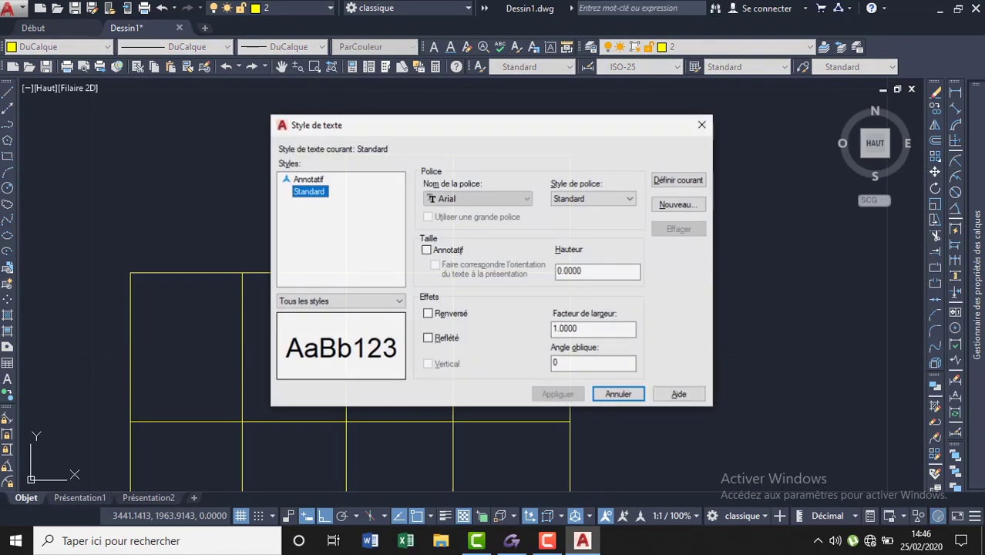
{"action": "left_click", "coordinate": [701, 125]}
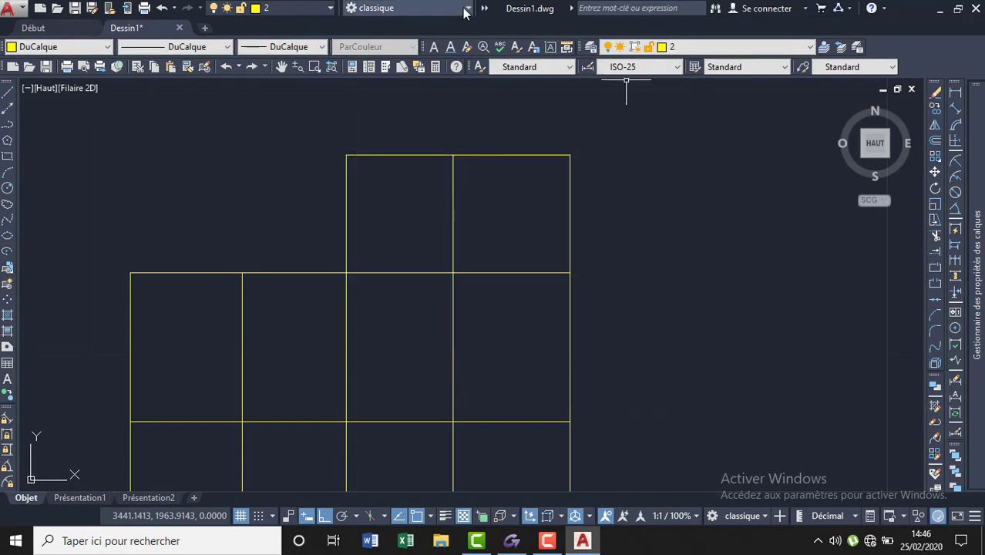
Step: Try the Dessin et annotation and Eléments de base 3D workspaces, then settle on bilel
{"action": "left_click", "coordinate": [466, 9]}
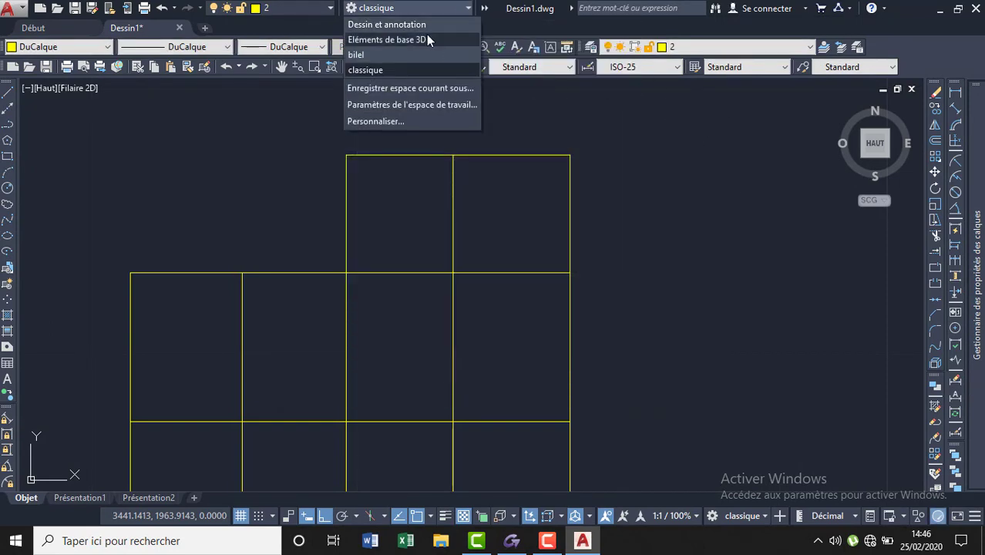
{"action": "left_click", "coordinate": [426, 29]}
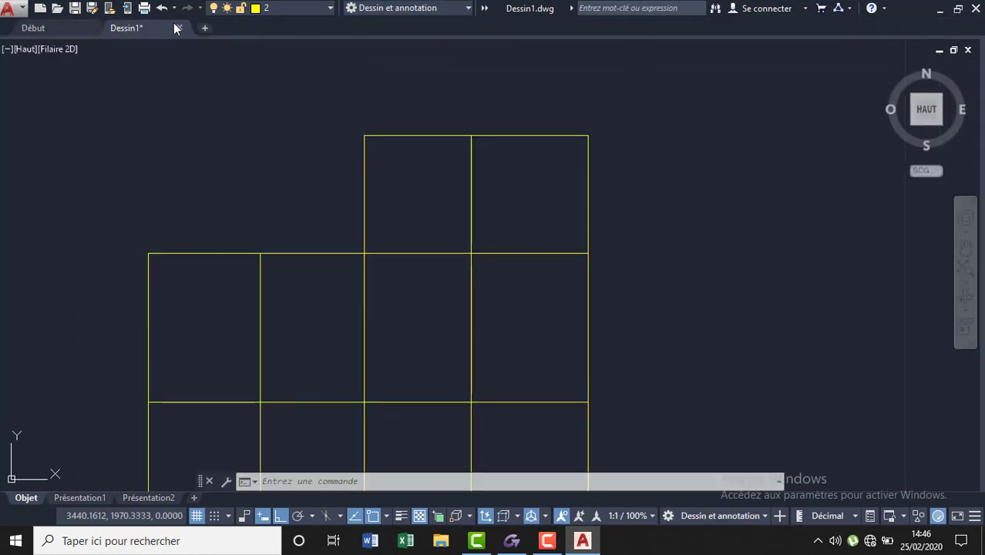
{"action": "left_click", "coordinate": [385, 11]}
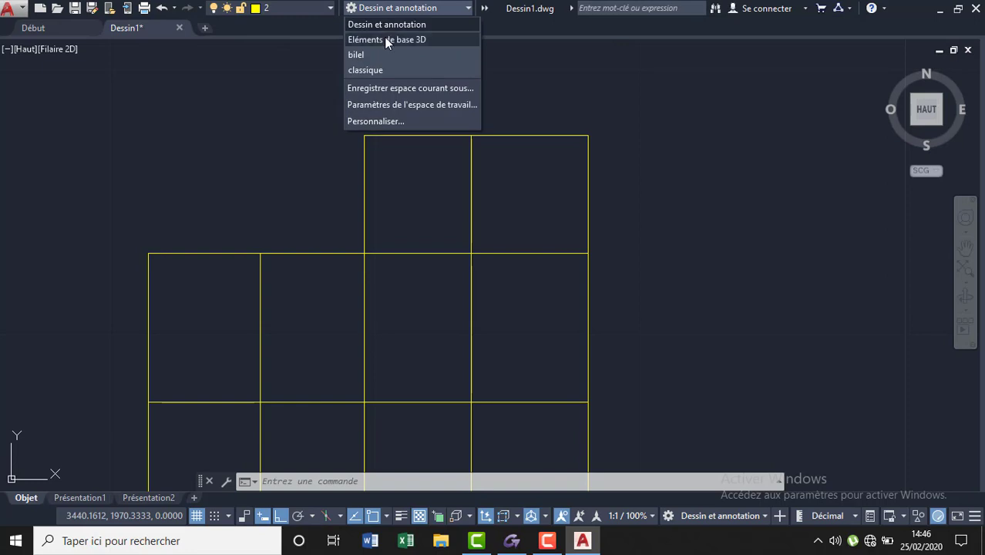
{"action": "left_click", "coordinate": [387, 41]}
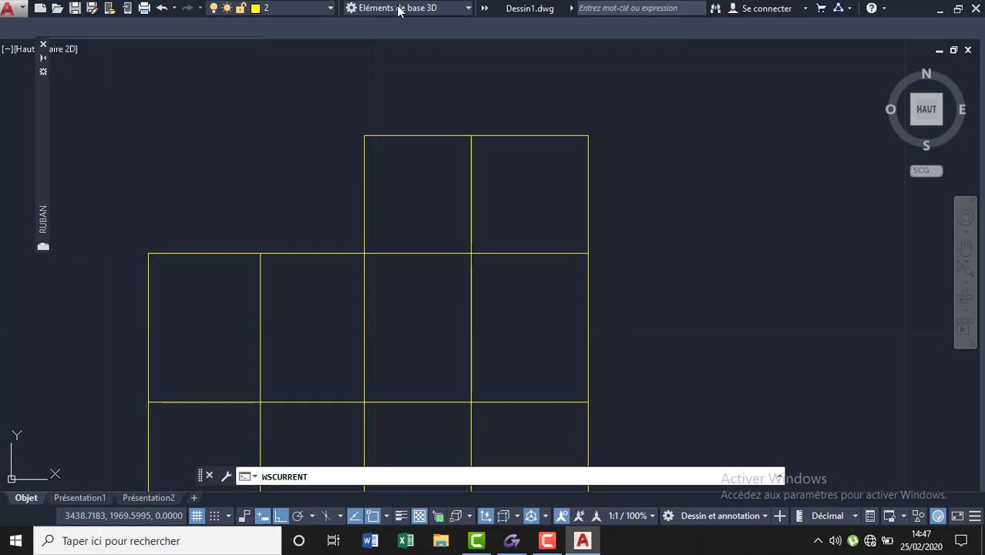
{"action": "left_click", "coordinate": [429, 9]}
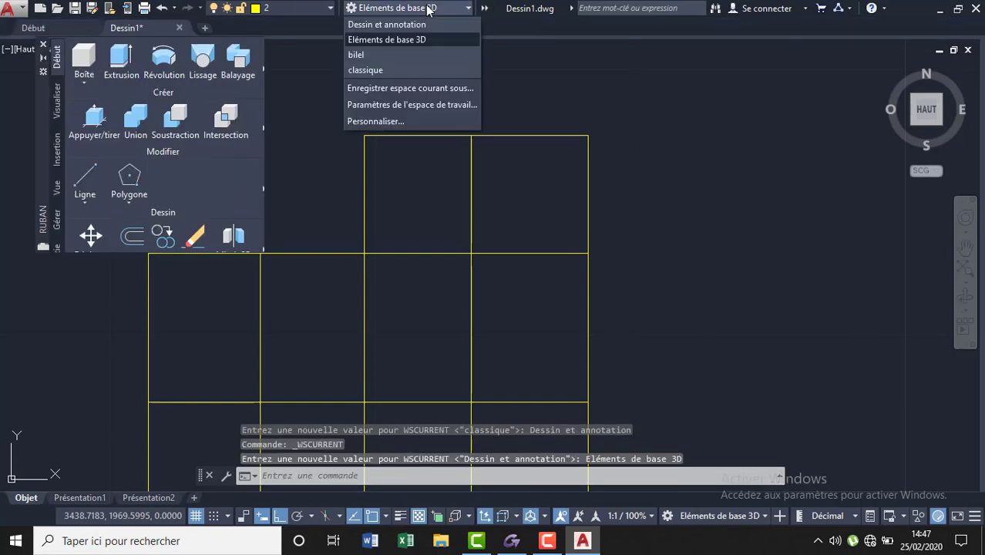
{"action": "left_click", "coordinate": [382, 55]}
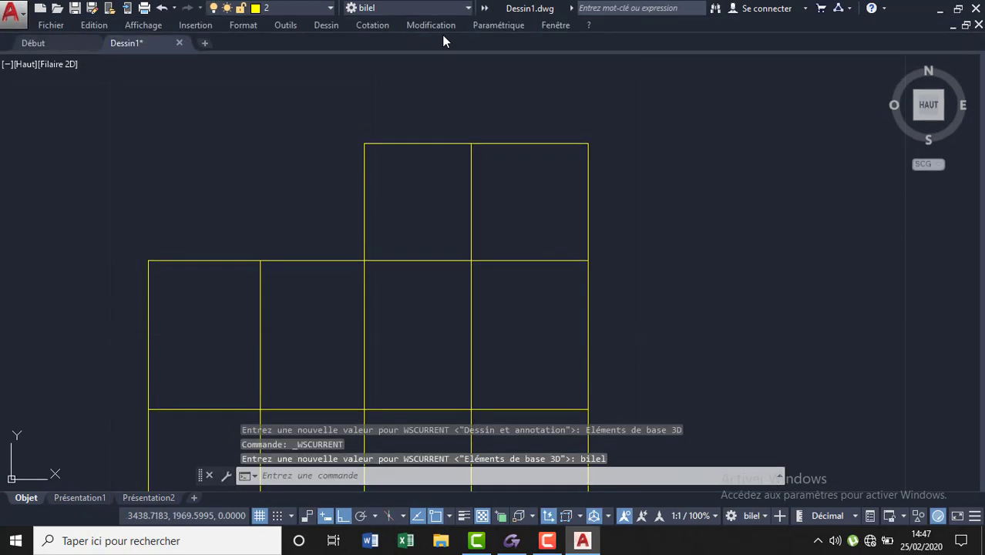
{"action": "left_click", "coordinate": [423, 25]}
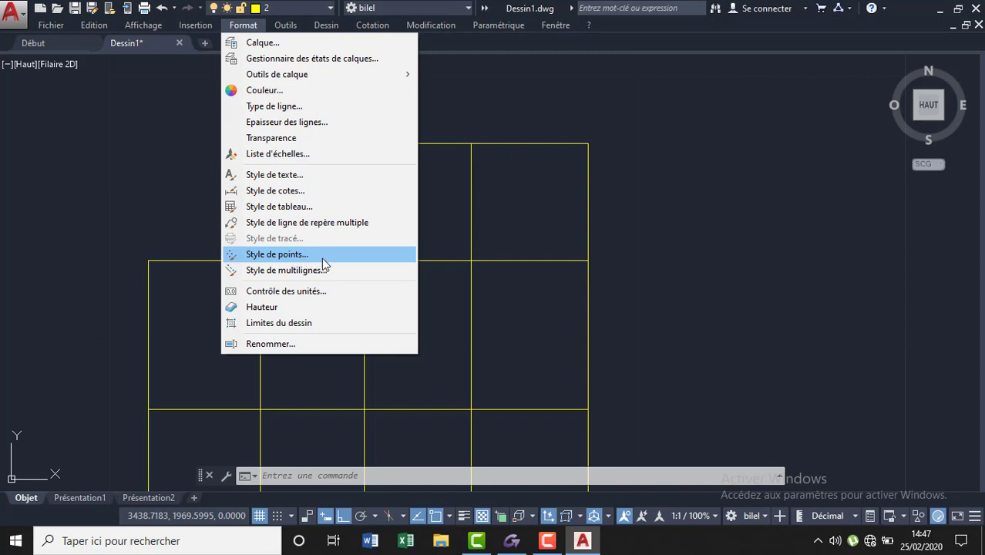
Step: Set the point style to a circled cross, size 0.24 in absolute units
{"action": "left_click", "coordinate": [323, 260]}
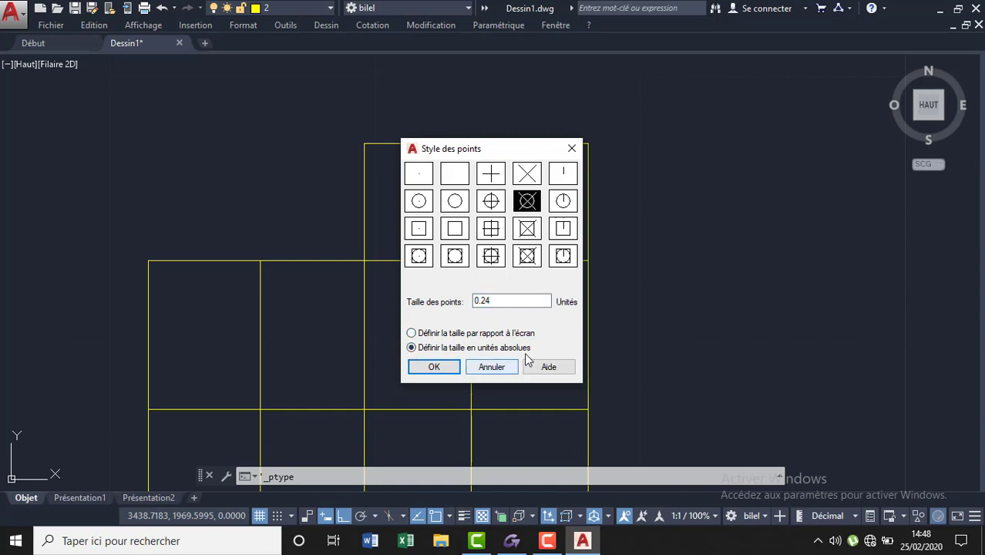
{"action": "left_click", "coordinate": [429, 368]}
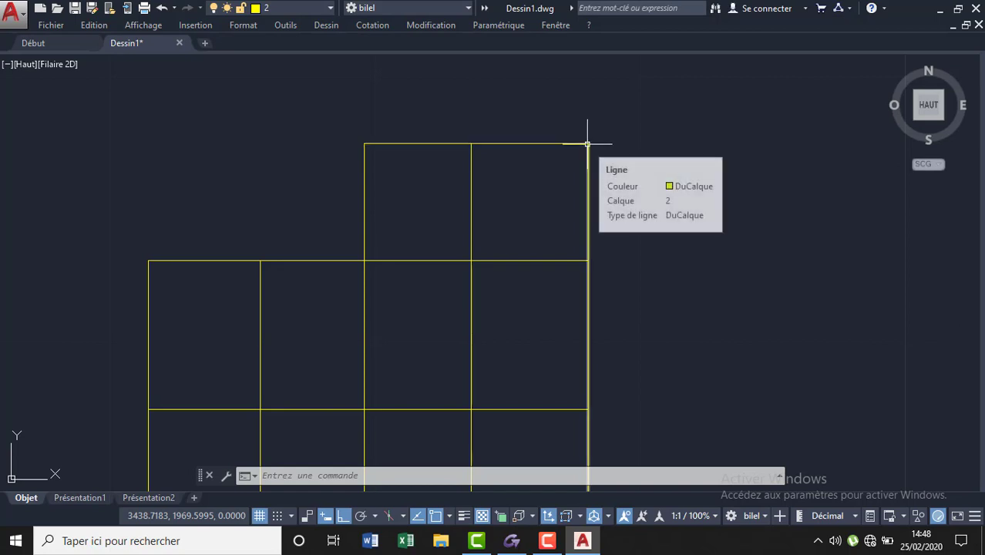
Step: Drop the stray line selection and half-typed command, then switch to the classique workspace
{"action": "left_click", "coordinate": [581, 144]}
{"action": "key", "text": "Escape"}
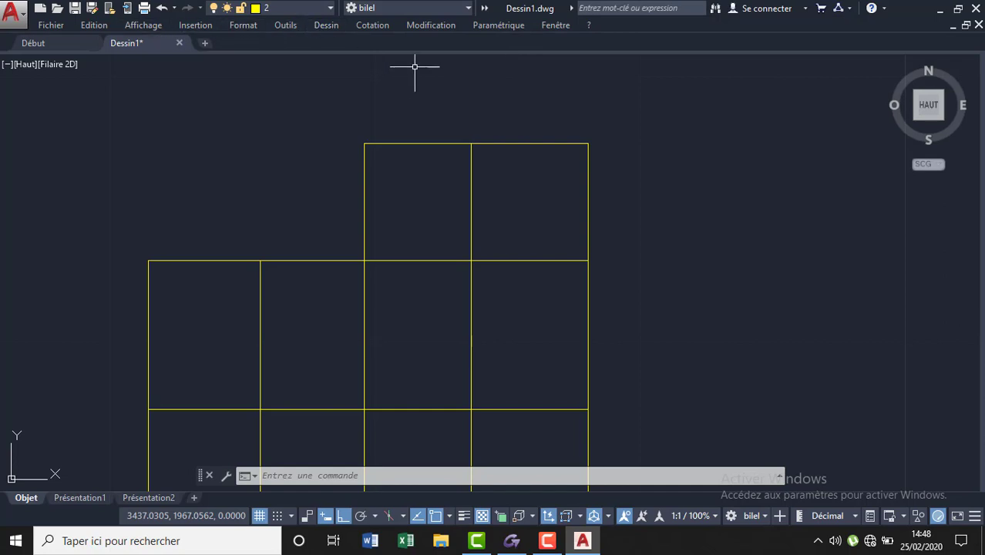
{"action": "type", "text": "PT"}
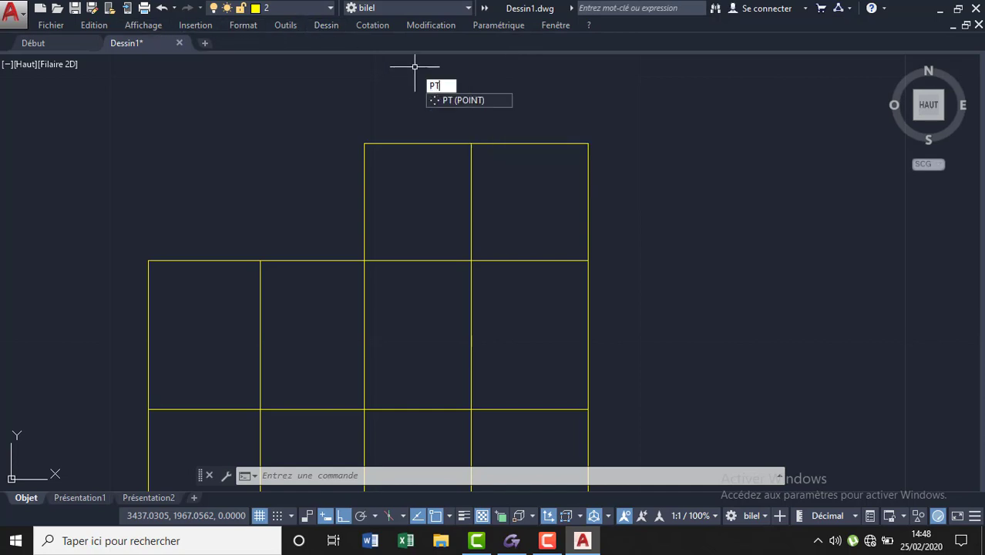
{"action": "key", "text": "Escape"}
{"action": "key", "text": "Escape"}
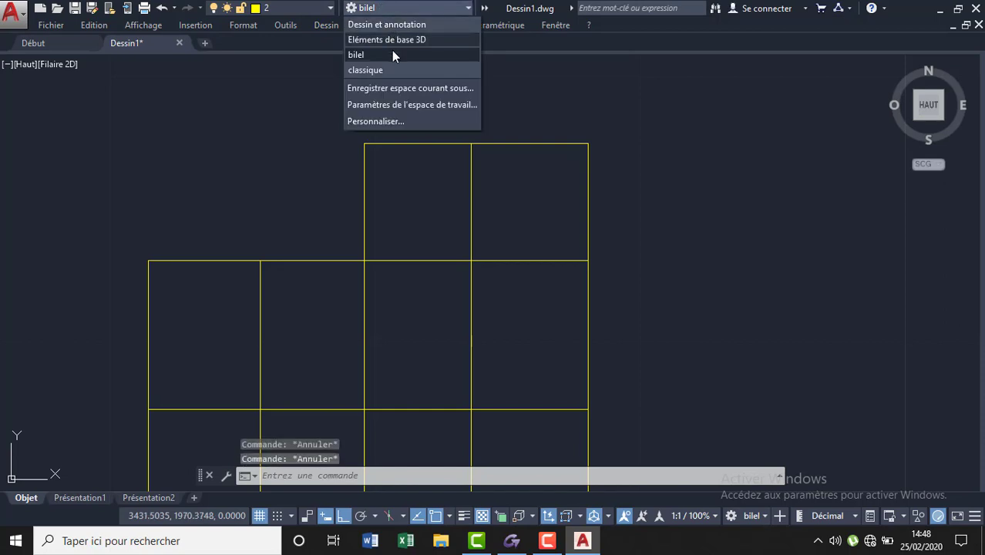
{"action": "left_click", "coordinate": [389, 69]}
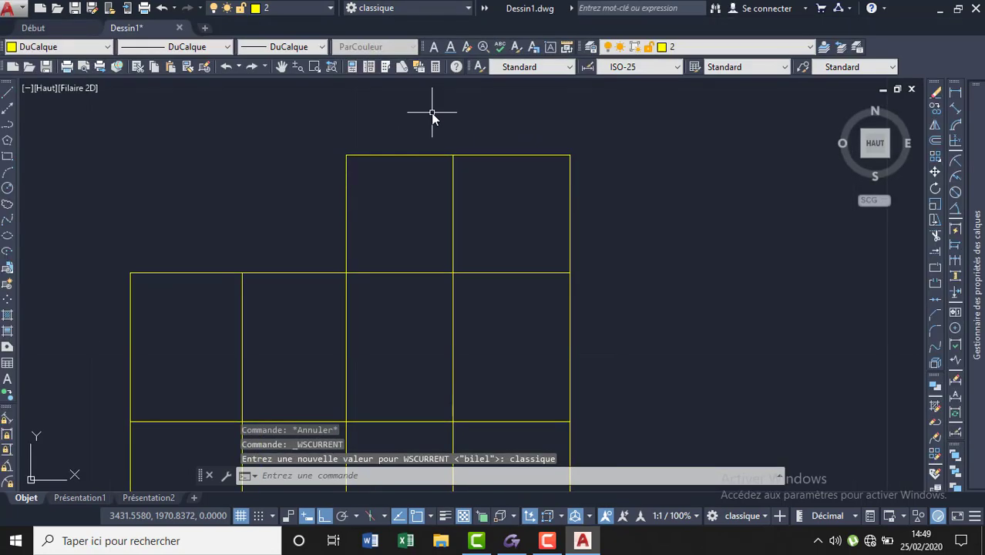
Step: Place a trial point at the grid's top-right corner with the P alias
{"action": "type", "text": "pt"}
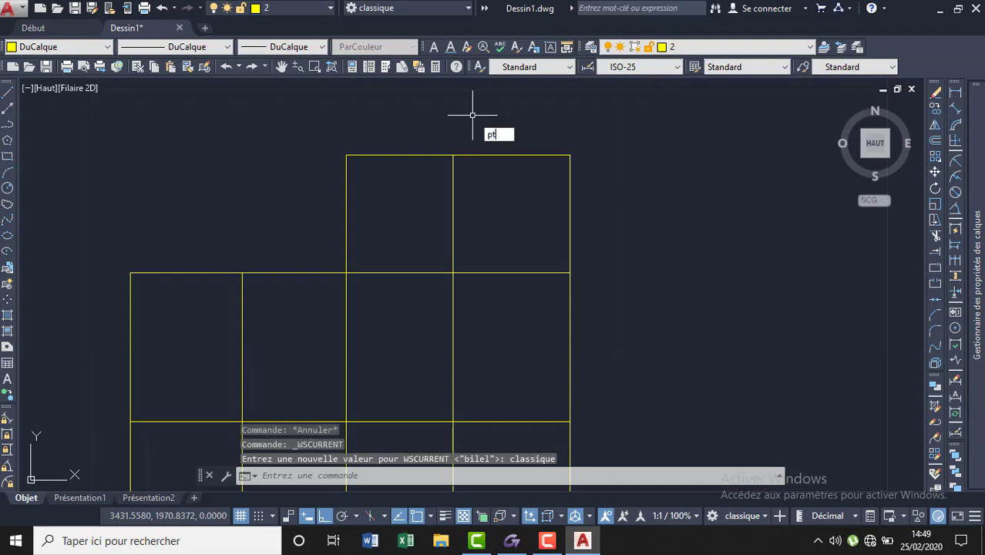
{"action": "key", "text": "Return"}
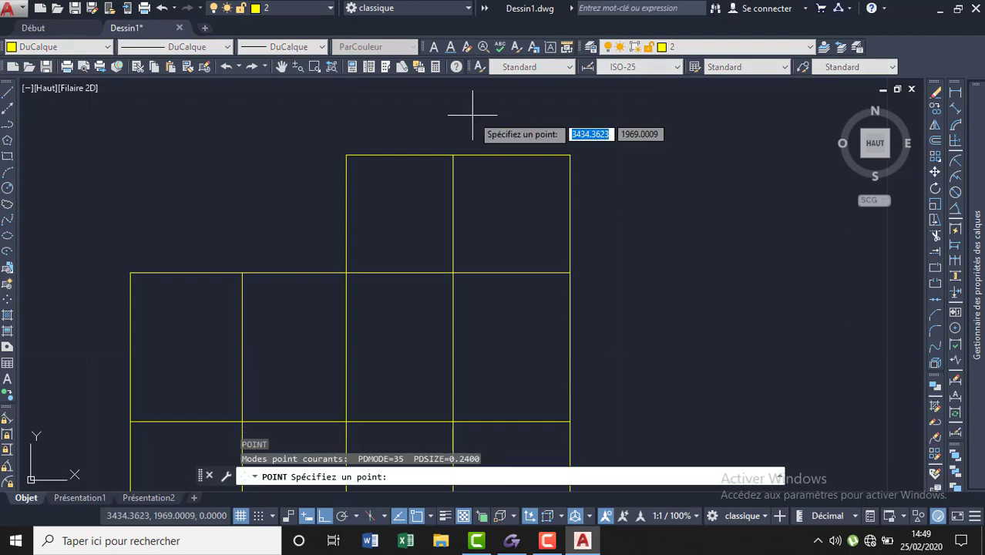
{"action": "left_click", "coordinate": [571, 155]}
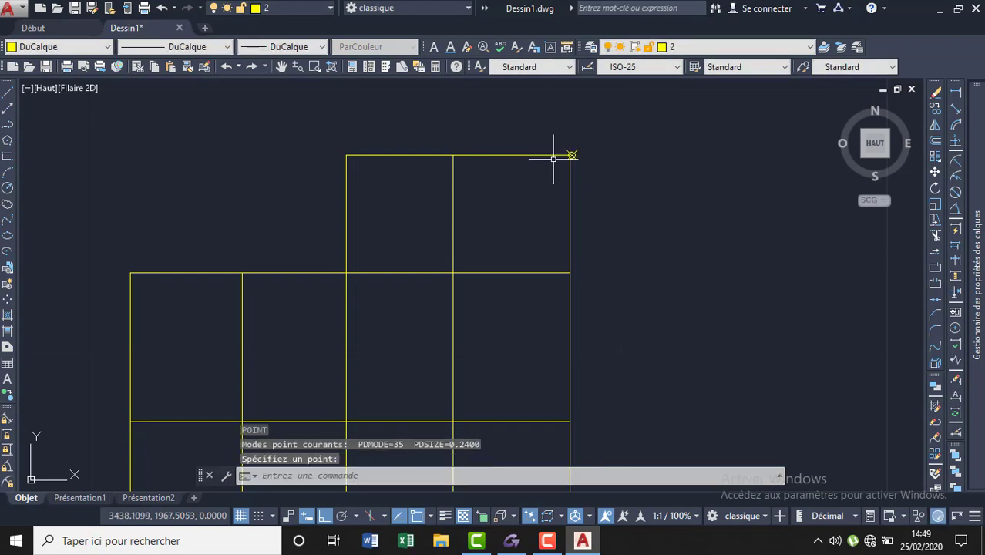
{"action": "key", "text": "Escape"}
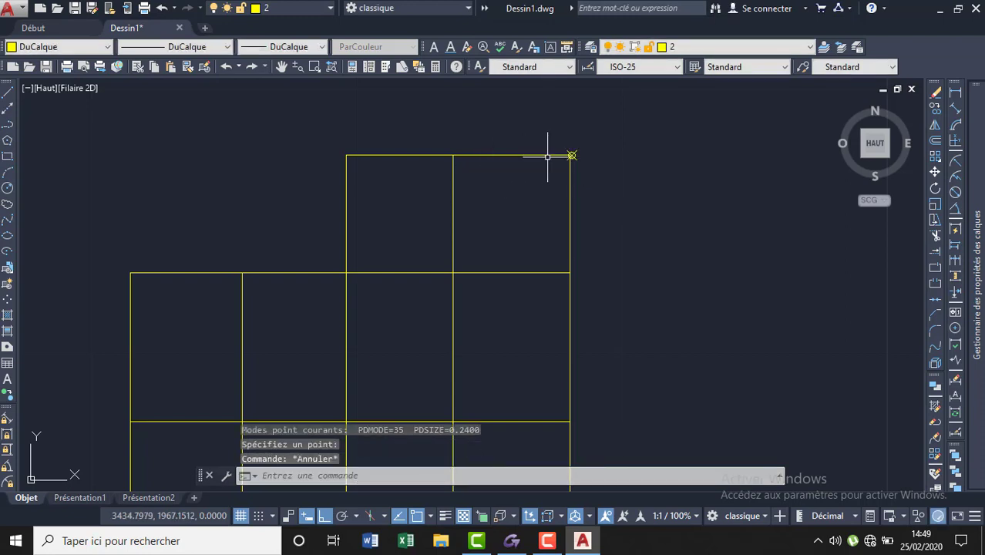
Step: Window-select and delete the trial point, then bring up the layer list
{"action": "scroll", "coordinate": [567, 157], "scroll_direction": "up", "scroll_amount": 2}
{"action": "scroll", "coordinate": [567, 158], "scroll_direction": "up", "scroll_amount": 2}
{"action": "left_click", "coordinate": [569, 143]}
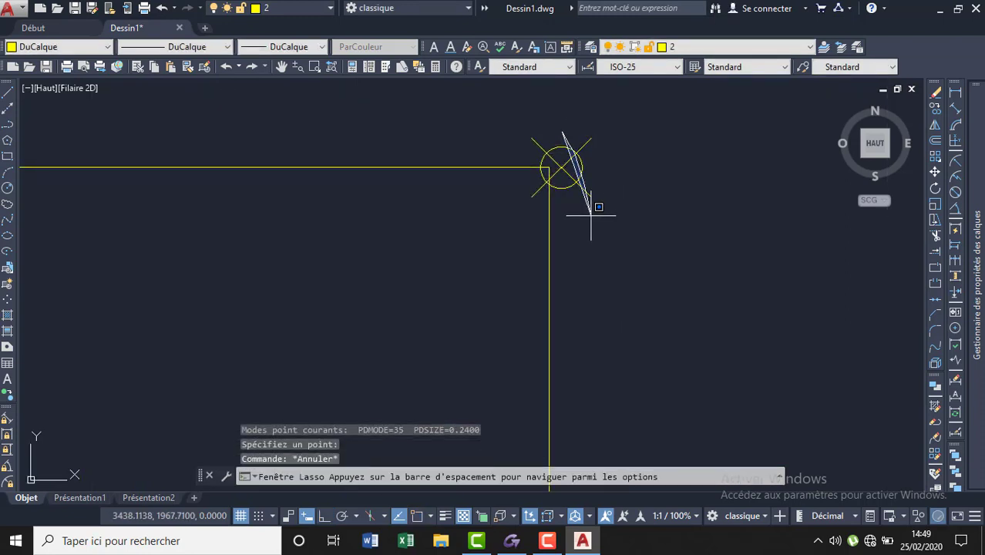
{"action": "left_click_drag", "start_coordinate": [568, 143], "coordinate": [576, 193]}
{"action": "left_click_drag", "start_coordinate": [598, 149], "coordinate": [544, 150]}
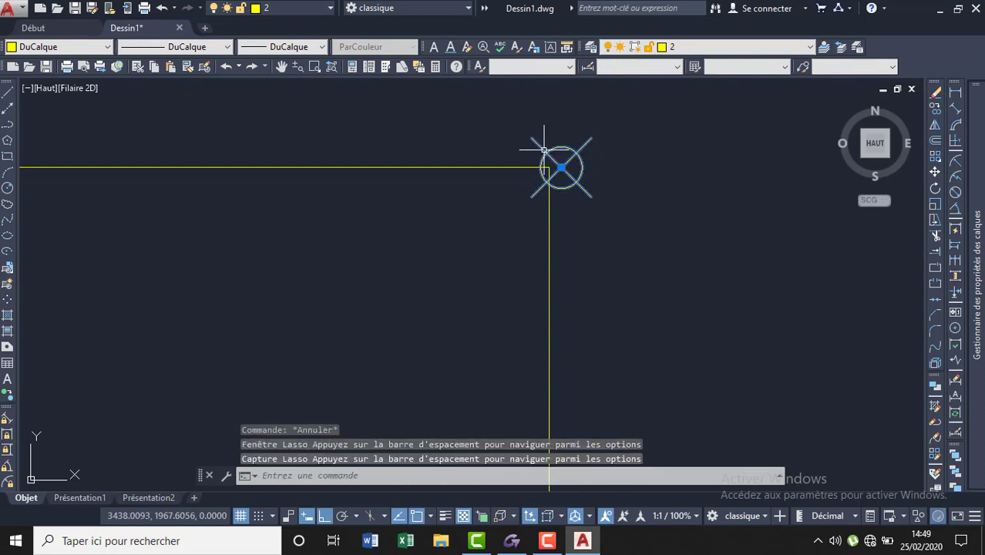
{"action": "key", "text": "Delete"}
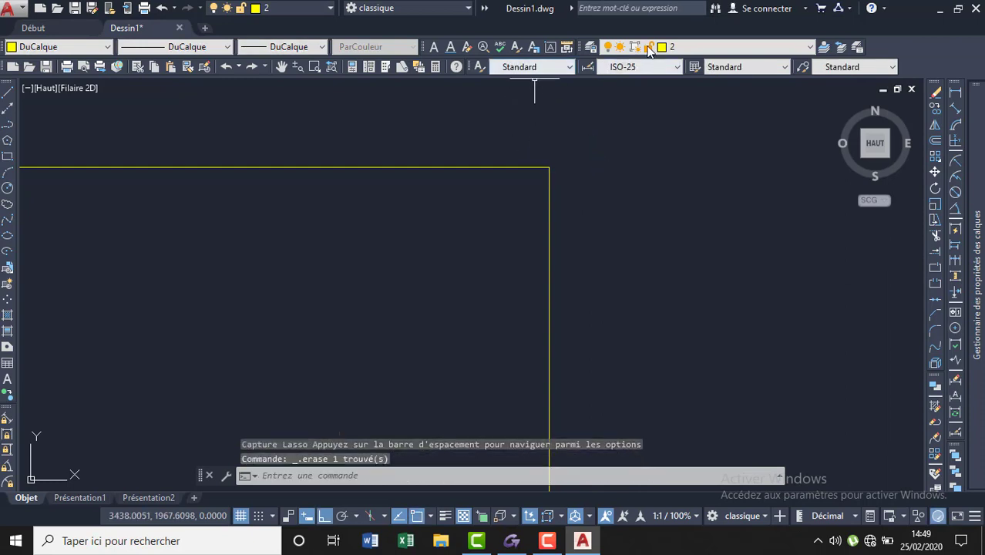
{"action": "left_click", "coordinate": [685, 48]}
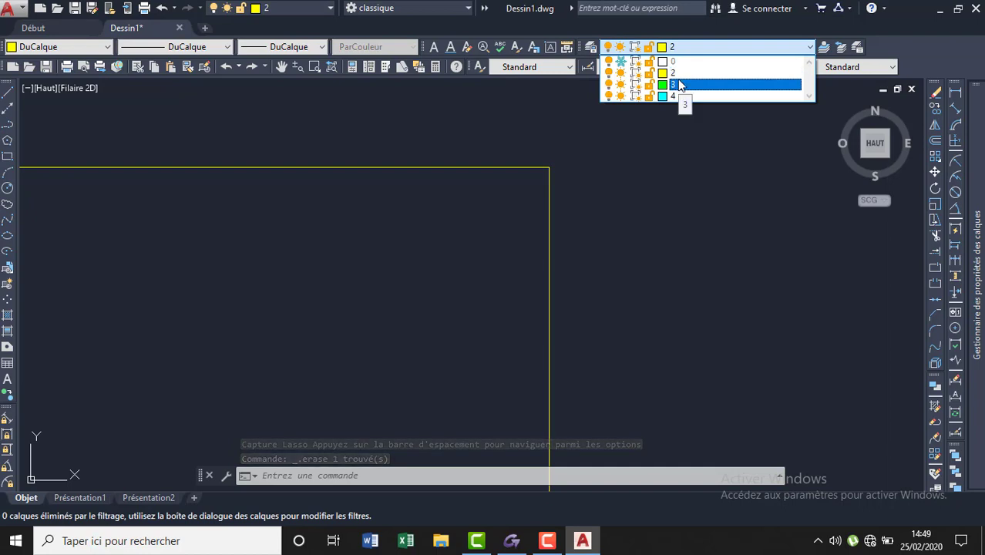
Step: Make layer 3 current and drop points on the top grid line's intersections, starting top-right
{"action": "left_click", "coordinate": [680, 85]}
{"action": "type", "text": "PT"}
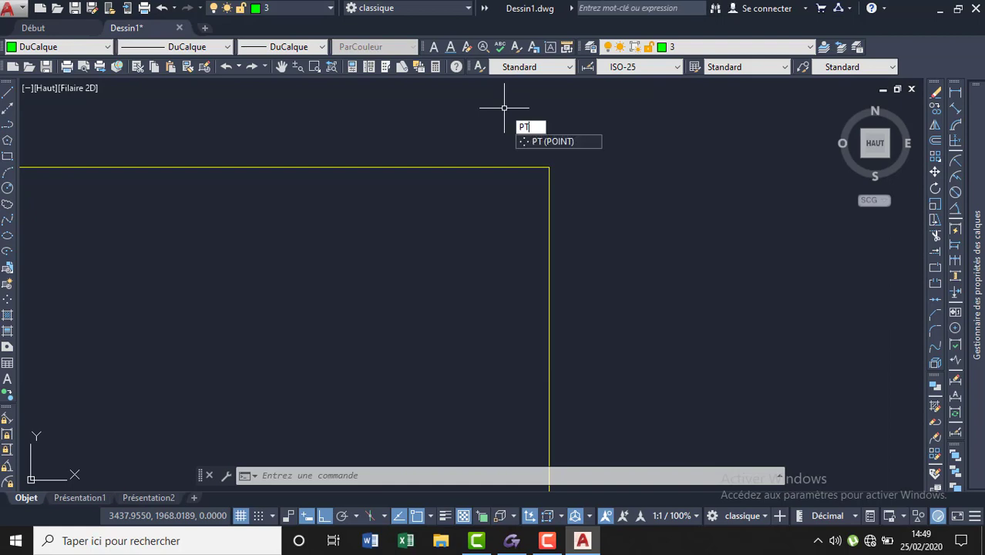
{"action": "key", "text": "Return"}
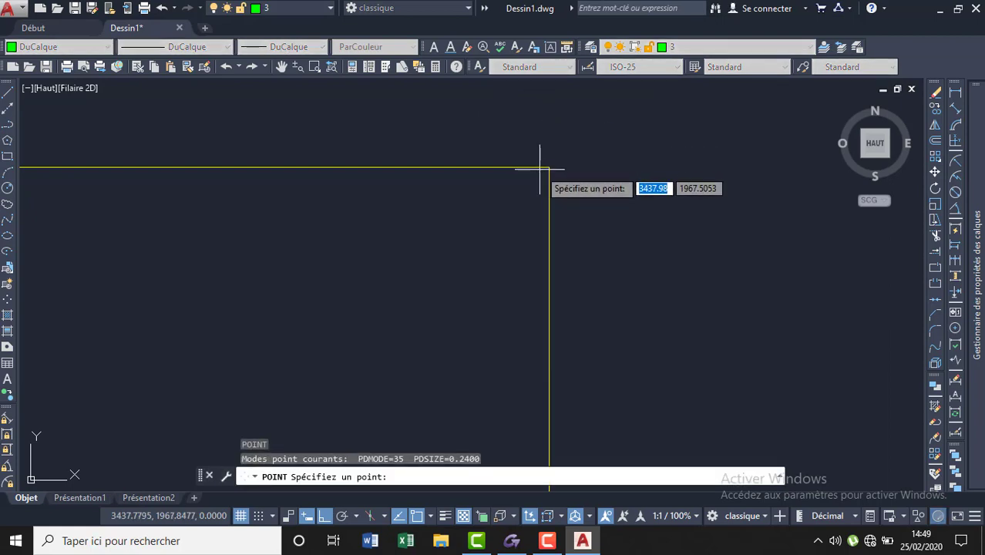
{"action": "left_click", "coordinate": [547, 167]}
{"action": "scroll", "coordinate": [582, 139], "scroll_direction": "down", "scroll_amount": 2}
{"action": "scroll", "coordinate": [605, 145], "scroll_direction": "down", "scroll_amount": 1}
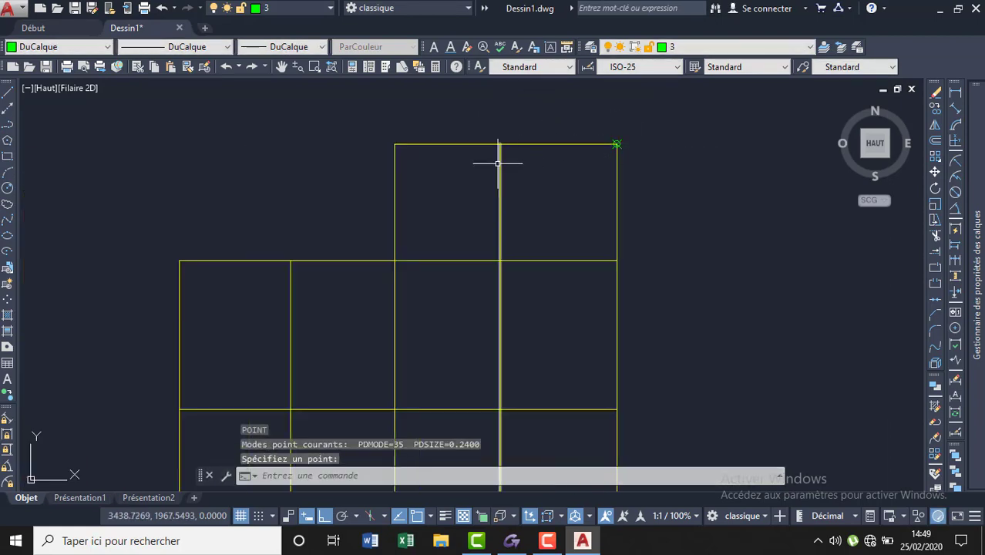
{"action": "scroll", "coordinate": [501, 159], "scroll_direction": "up", "scroll_amount": 3}
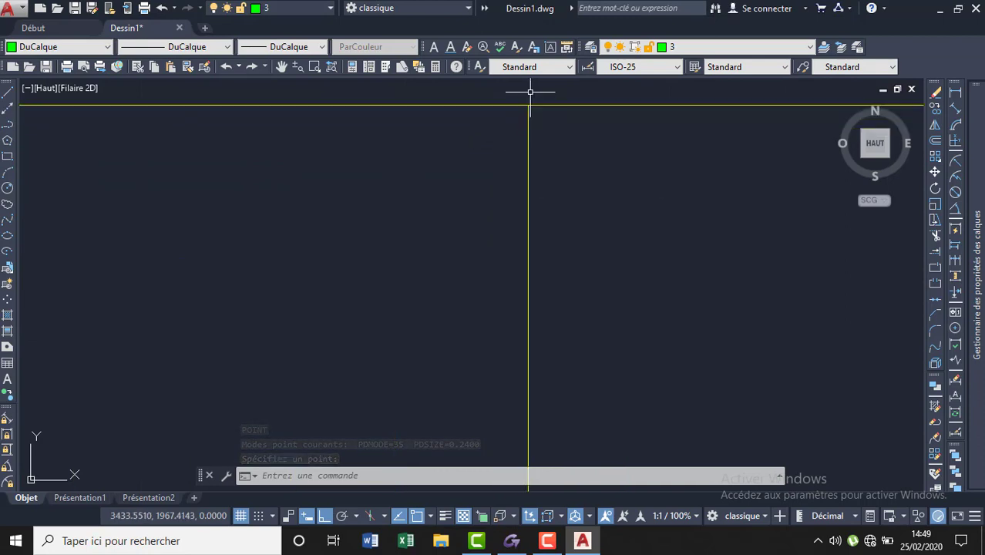
{"action": "key", "text": "Return"}
{"action": "left_click", "coordinate": [528, 104]}
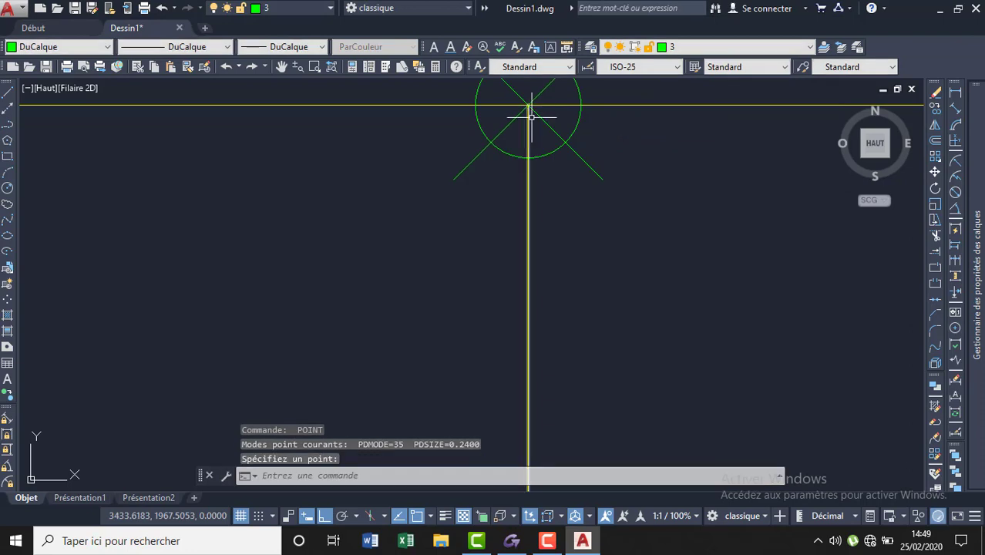
{"action": "scroll", "coordinate": [574, 147], "scroll_direction": "down", "scroll_amount": 2}
{"action": "scroll", "coordinate": [670, 182], "scroll_direction": "down", "scroll_amount": 3}
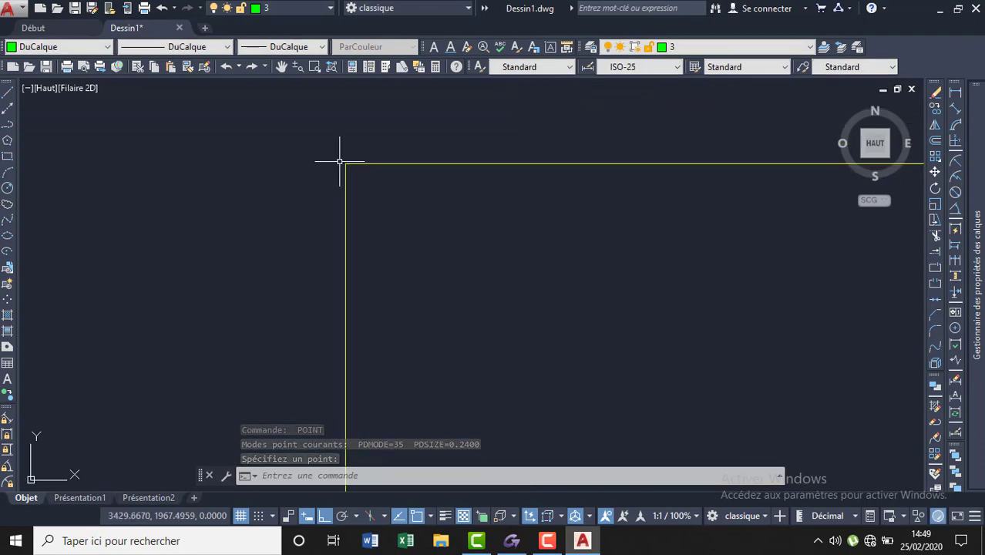
{"action": "left_click", "coordinate": [346, 163]}
{"action": "key", "text": "Return"}
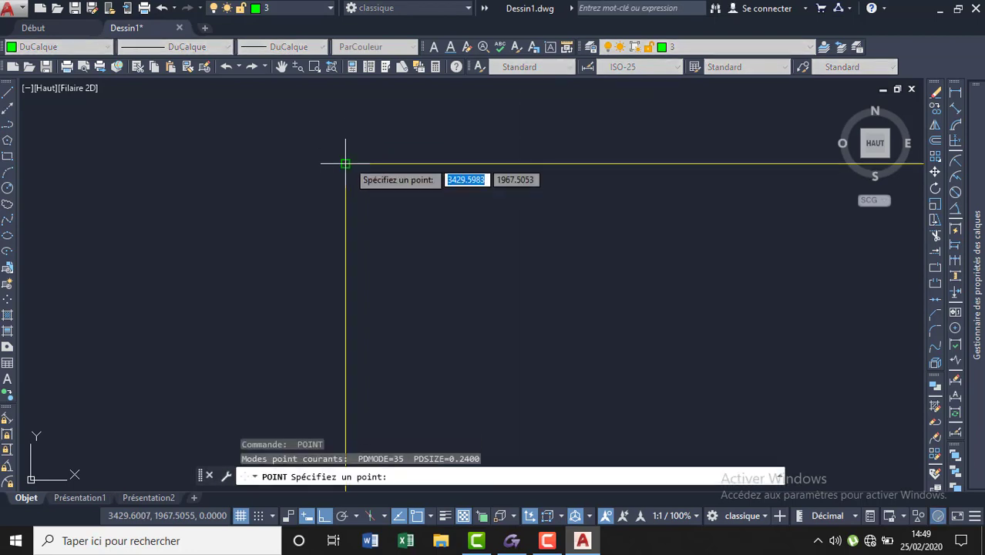
{"action": "left_click", "coordinate": [348, 161]}
{"action": "scroll", "coordinate": [432, 150], "scroll_direction": "down", "scroll_amount": 5}
{"action": "scroll", "coordinate": [385, 139], "scroll_direction": "down", "scroll_amount": 5}
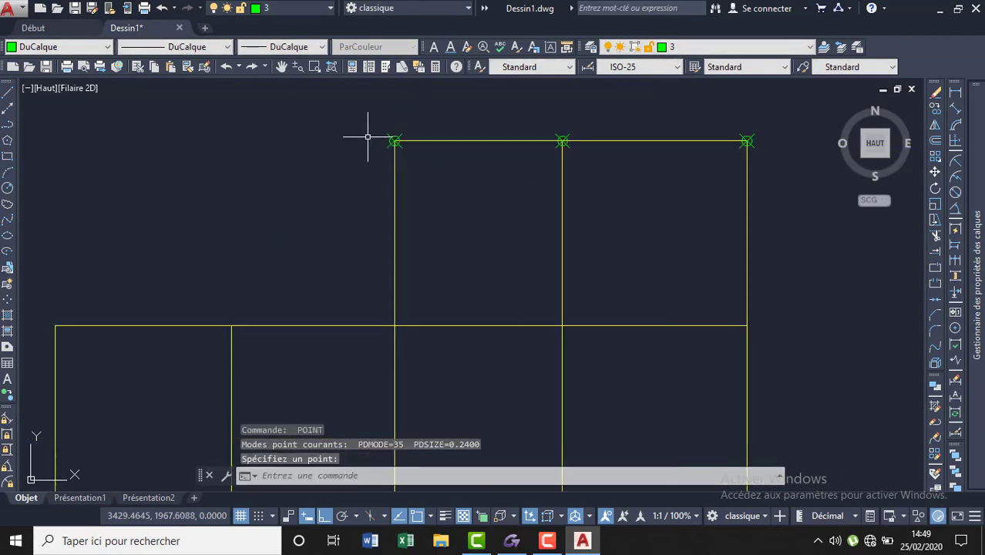
{"action": "scroll", "coordinate": [363, 136], "scroll_direction": "down", "scroll_amount": 2}
{"action": "scroll", "coordinate": [599, 258], "scroll_direction": "up", "scroll_amount": 8}
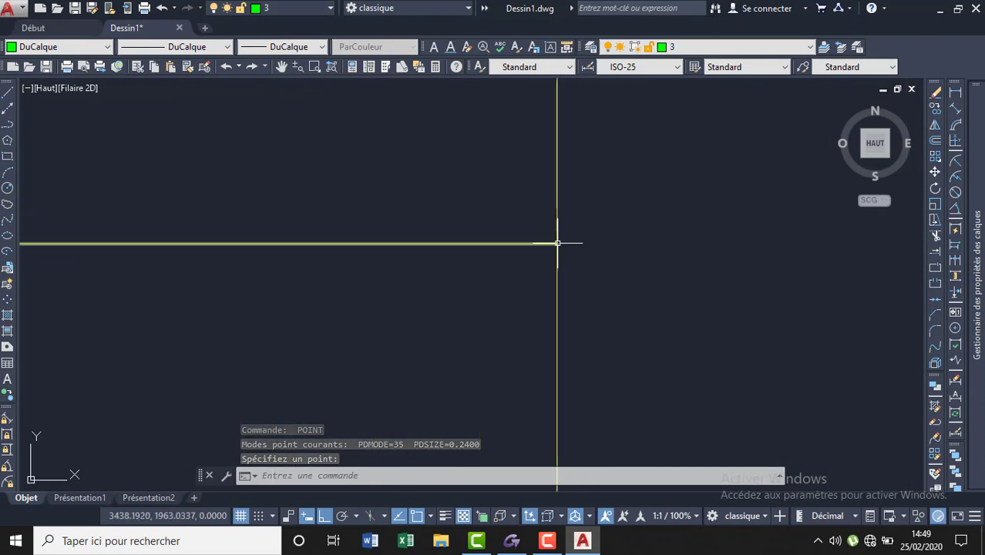
Step: Place point markers at the remaining intersections along the second horizontal grid line
{"action": "key", "text": "space"}
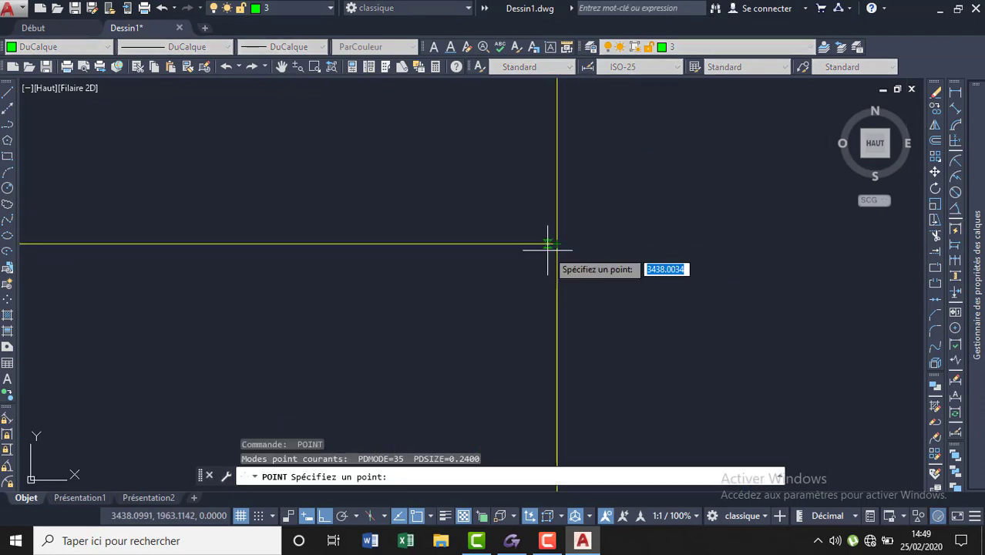
{"action": "left_click", "coordinate": [556, 245]}
{"action": "scroll", "coordinate": [697, 230], "scroll_direction": "down", "scroll_amount": 3}
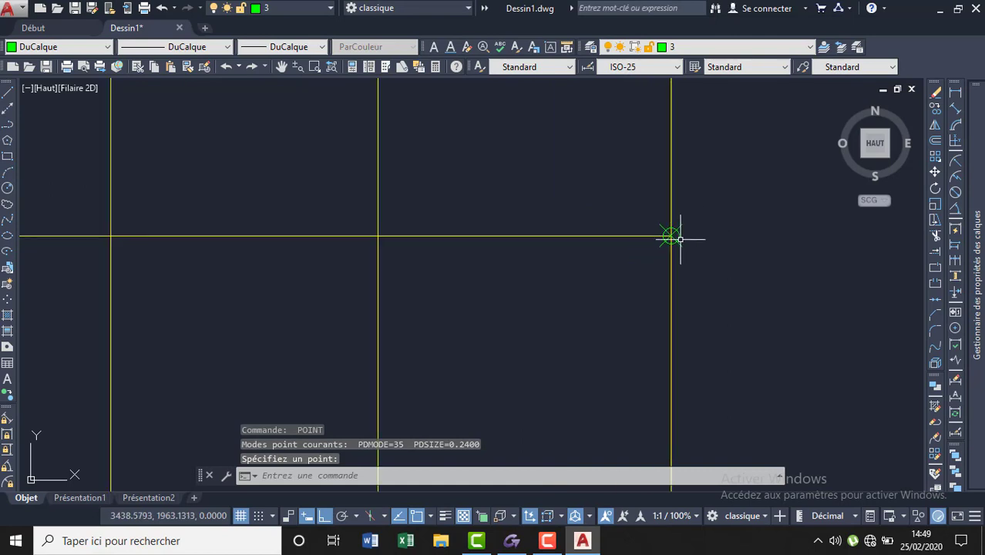
{"action": "scroll", "coordinate": [370, 235], "scroll_direction": "up", "scroll_amount": 5}
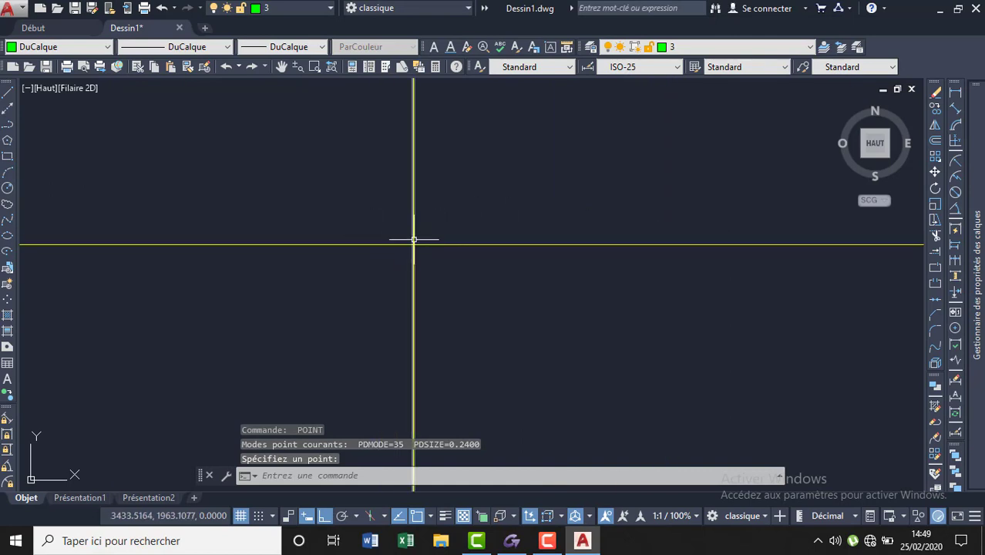
{"action": "key", "text": "space"}
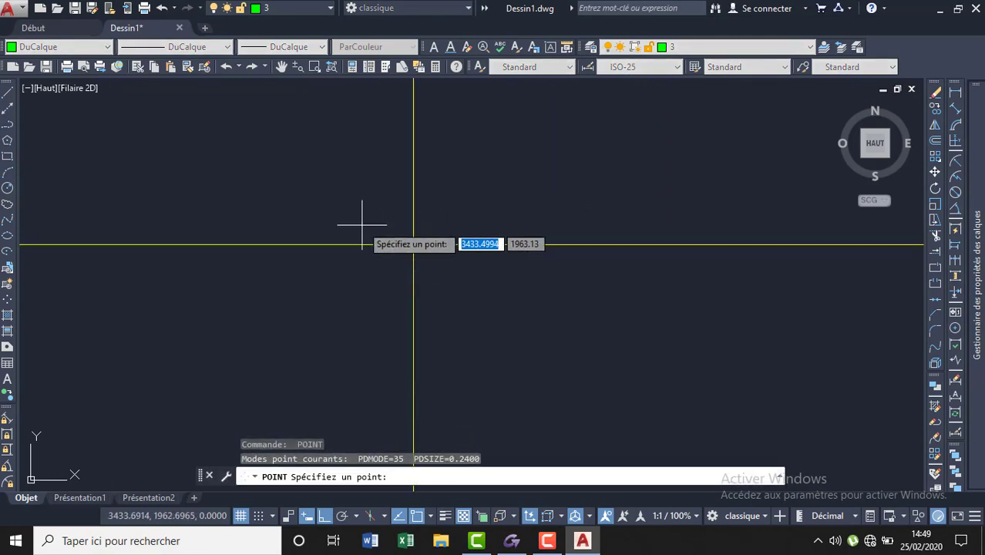
{"action": "left_click", "coordinate": [414, 245]}
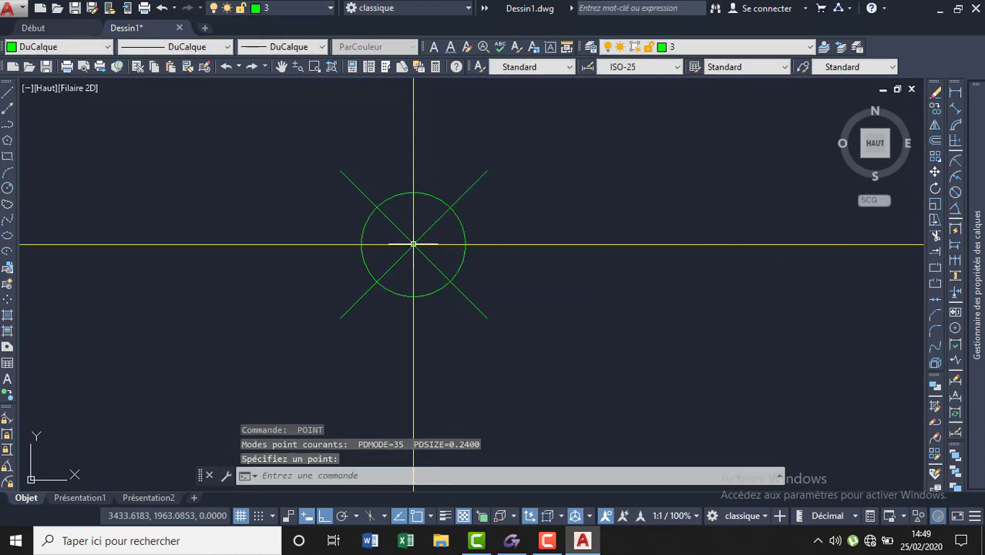
{"action": "scroll", "coordinate": [611, 270], "scroll_direction": "down", "scroll_amount": 2}
{"action": "scroll", "coordinate": [613, 273], "scroll_direction": "down", "scroll_amount": 3}
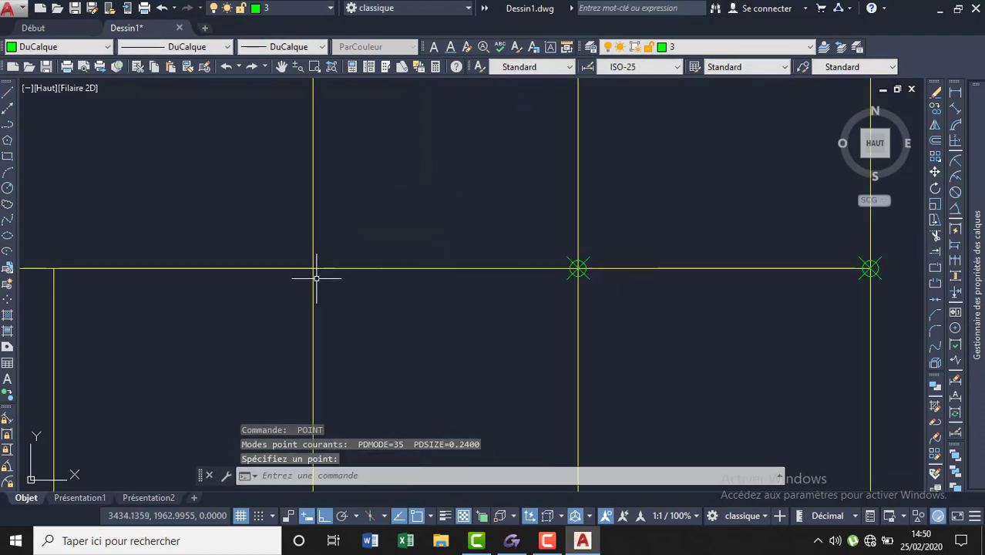
{"action": "scroll", "coordinate": [316, 270], "scroll_direction": "up", "scroll_amount": 2}
{"action": "scroll", "coordinate": [306, 265], "scroll_direction": "up", "scroll_amount": 2}
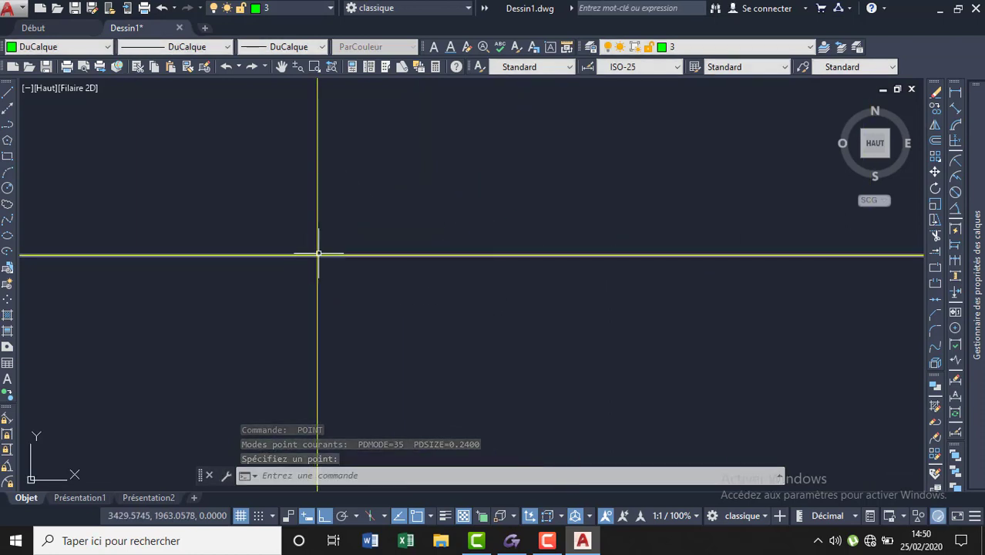
{"action": "key", "text": "space"}
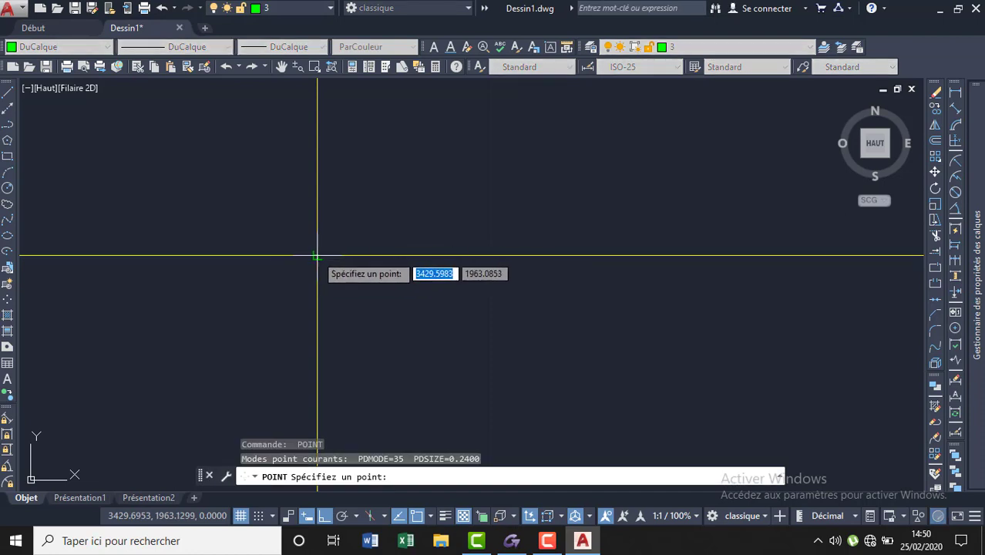
{"action": "left_click", "coordinate": [317, 255]}
{"action": "scroll", "coordinate": [656, 285], "scroll_direction": "down", "scroll_amount": 3}
{"action": "scroll", "coordinate": [656, 286], "scroll_direction": "down", "scroll_amount": 2}
{"action": "scroll", "coordinate": [486, 289], "scroll_direction": "down", "scroll_amount": 2}
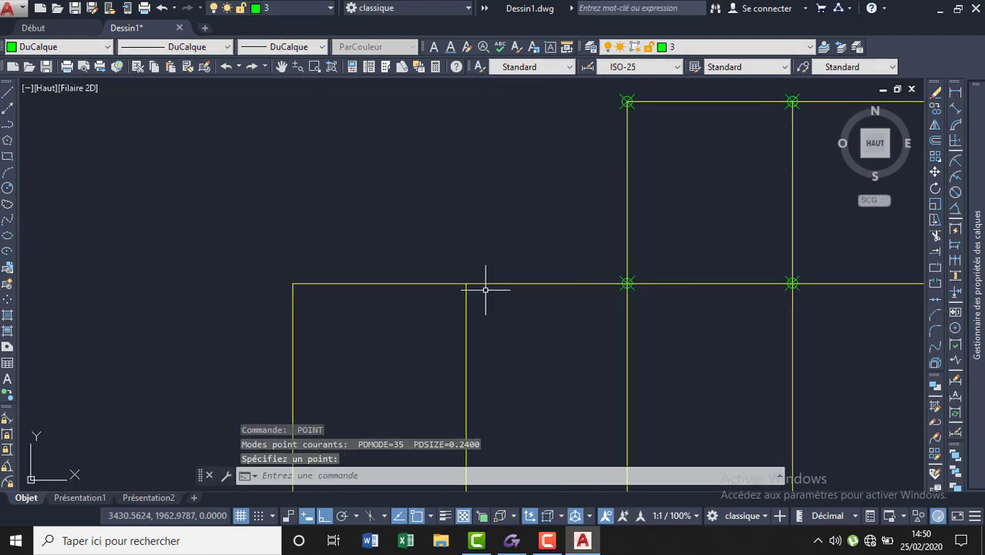
{"action": "scroll", "coordinate": [463, 276], "scroll_direction": "up", "scroll_amount": 5}
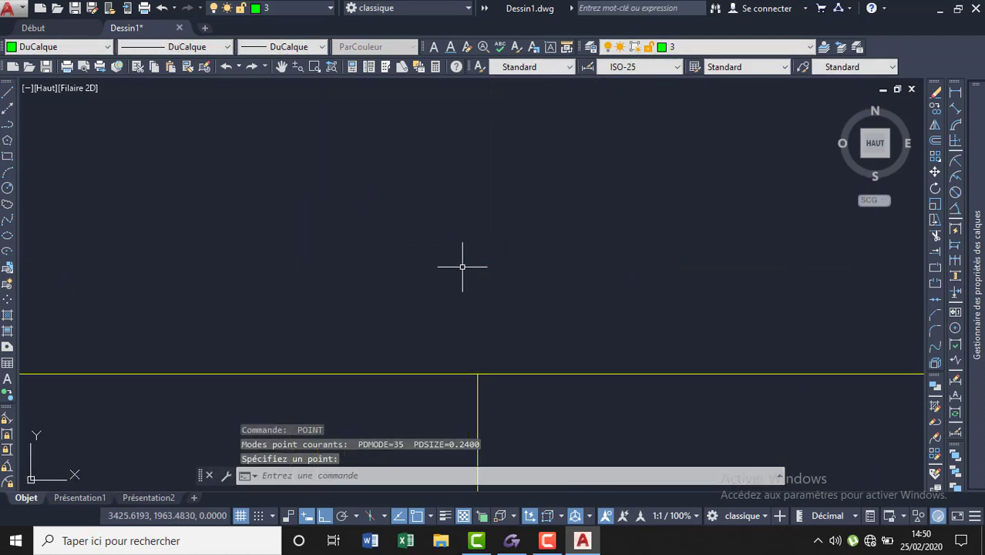
{"action": "key", "text": "Return"}
{"action": "left_click", "coordinate": [478, 375]}
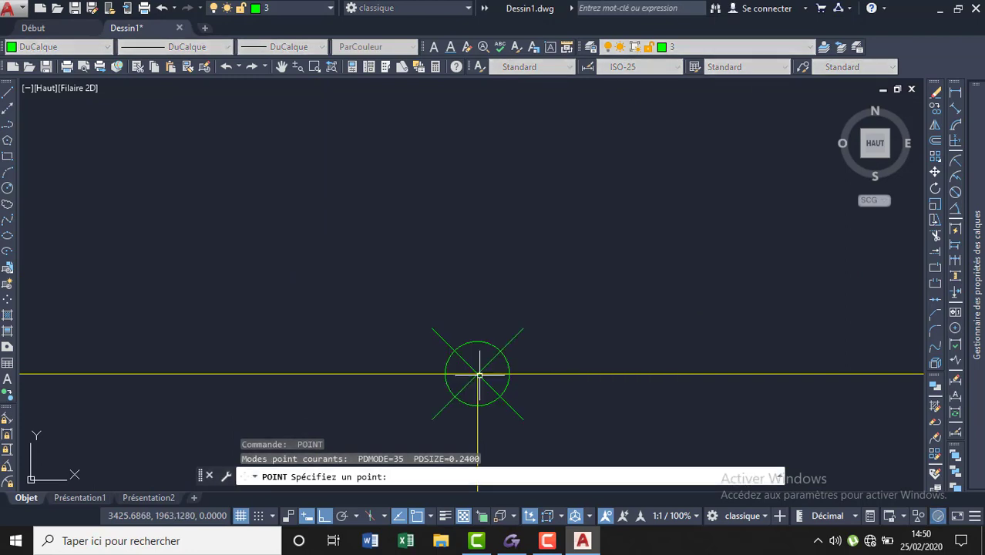
{"action": "key", "text": "Escape"}
{"action": "scroll", "coordinate": [560, 308], "scroll_direction": "down", "scroll_amount": 1}
{"action": "scroll", "coordinate": [582, 304], "scroll_direction": "down", "scroll_amount": 2}
{"action": "scroll", "coordinate": [392, 319], "scroll_direction": "up", "scroll_amount": 4}
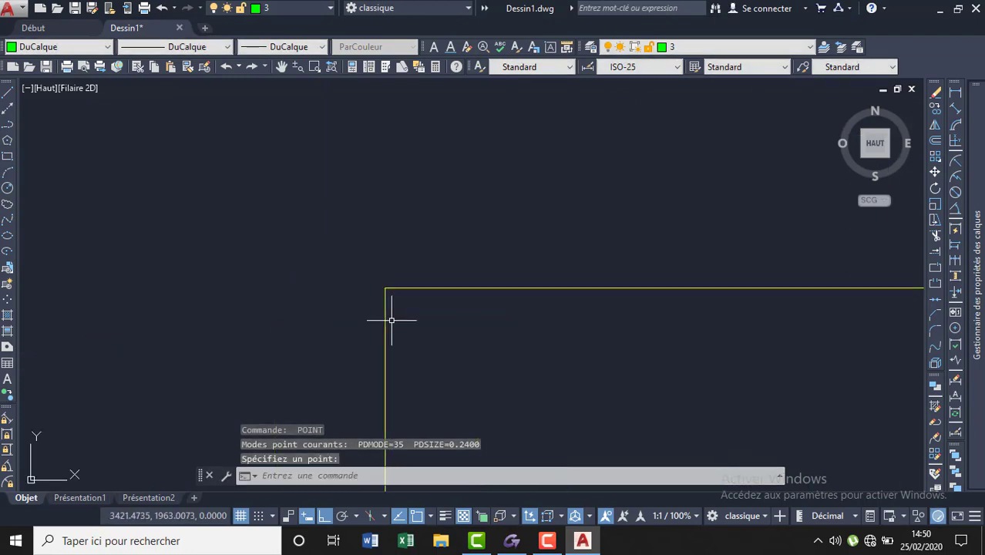
{"action": "key", "text": "Return"}
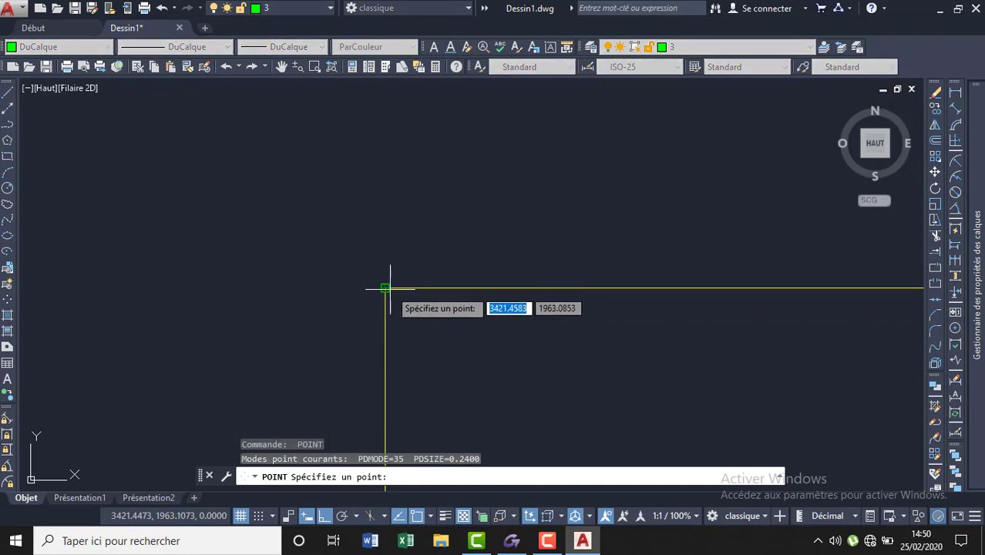
{"action": "left_click", "coordinate": [384, 289]}
{"action": "scroll", "coordinate": [308, 215], "scroll_direction": "down", "scroll_amount": 2}
{"action": "scroll", "coordinate": [277, 216], "scroll_direction": "down", "scroll_amount": 3}
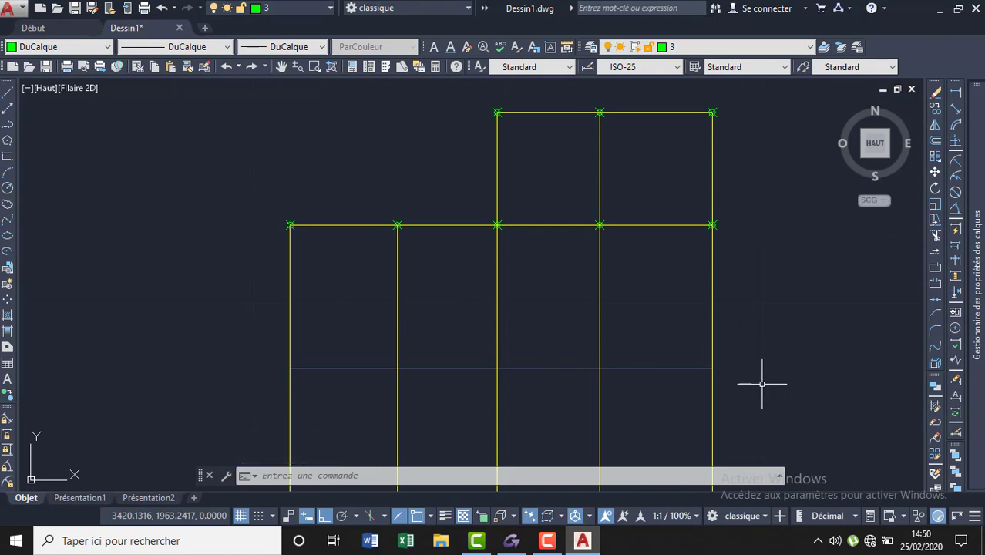
Step: Run POINT and mark the first three intersections on the third horizontal grid line
{"action": "scroll", "coordinate": [761, 383], "scroll_direction": "up", "scroll_amount": 5}
{"action": "type", "text": "point"}
{"action": "key", "text": "Return"}
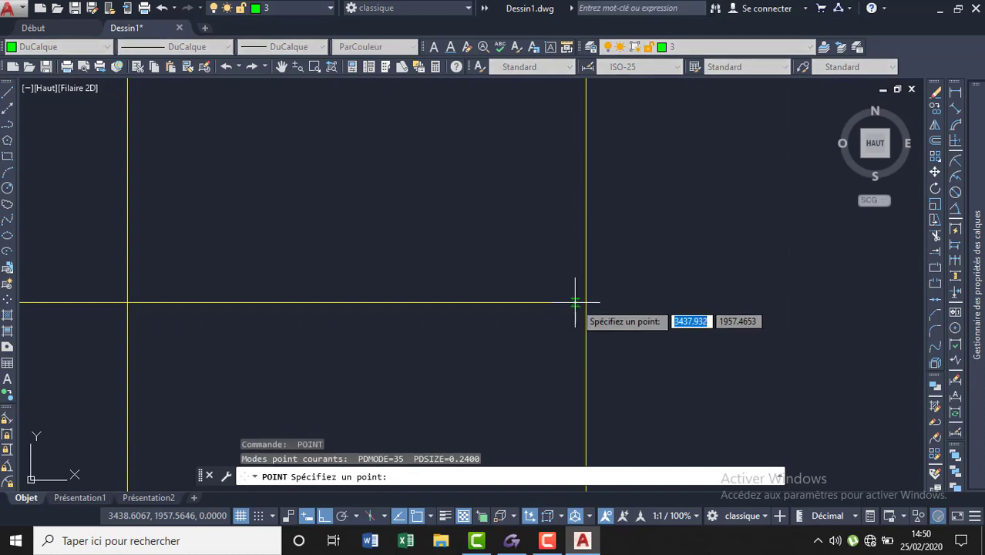
{"action": "left_click", "coordinate": [586, 302]}
{"action": "scroll", "coordinate": [797, 296], "scroll_direction": "down", "scroll_amount": 3}
{"action": "scroll", "coordinate": [803, 300], "scroll_direction": "down", "scroll_amount": 2}
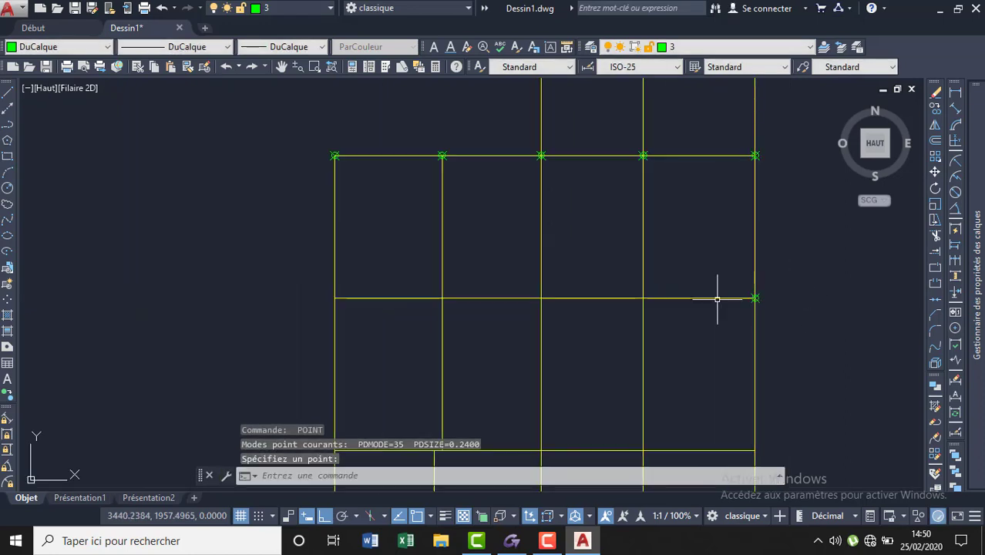
{"action": "scroll", "coordinate": [653, 294], "scroll_direction": "up", "scroll_amount": 4}
{"action": "key", "text": "Return"}
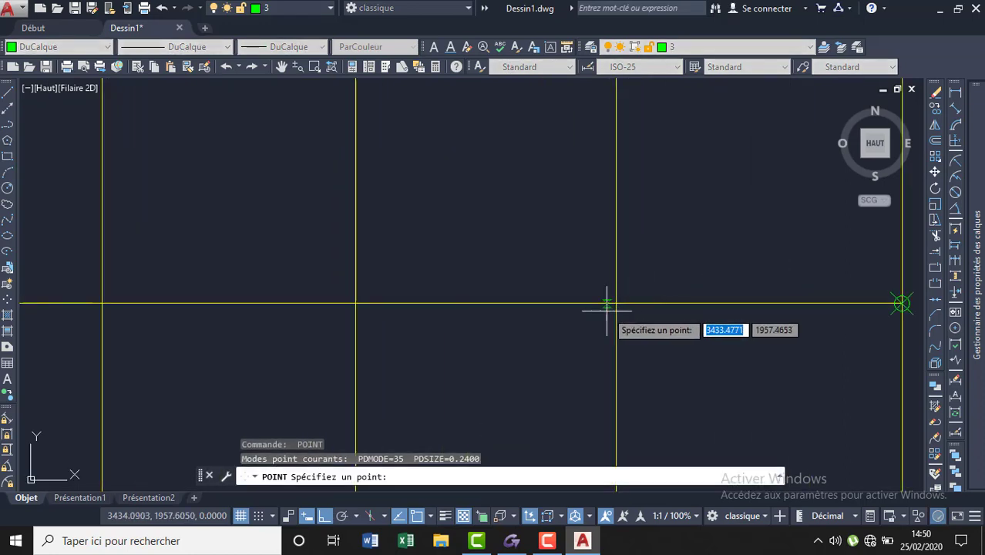
{"action": "left_click", "coordinate": [615, 304]}
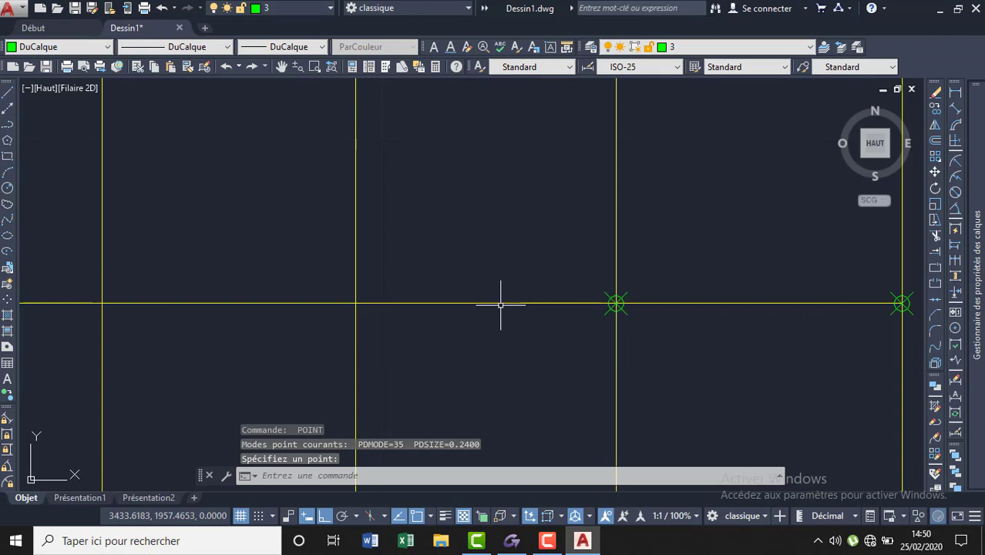
{"action": "key", "text": "Return"}
{"action": "left_click", "coordinate": [356, 304]}
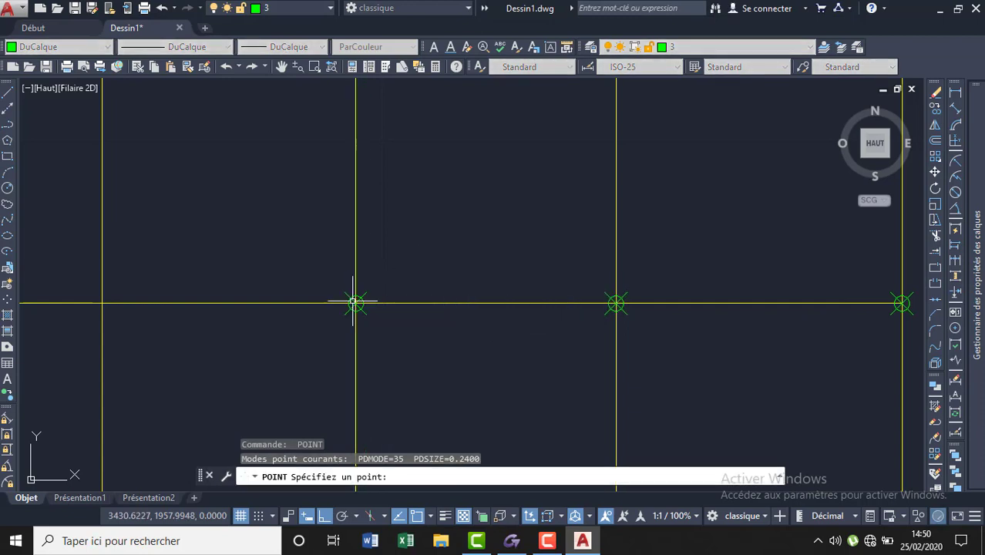
Step: Mark the remaining third-line intersections, ending at the leftmost grid corner
{"action": "scroll", "coordinate": [670, 289], "scroll_direction": "down", "scroll_amount": 2}
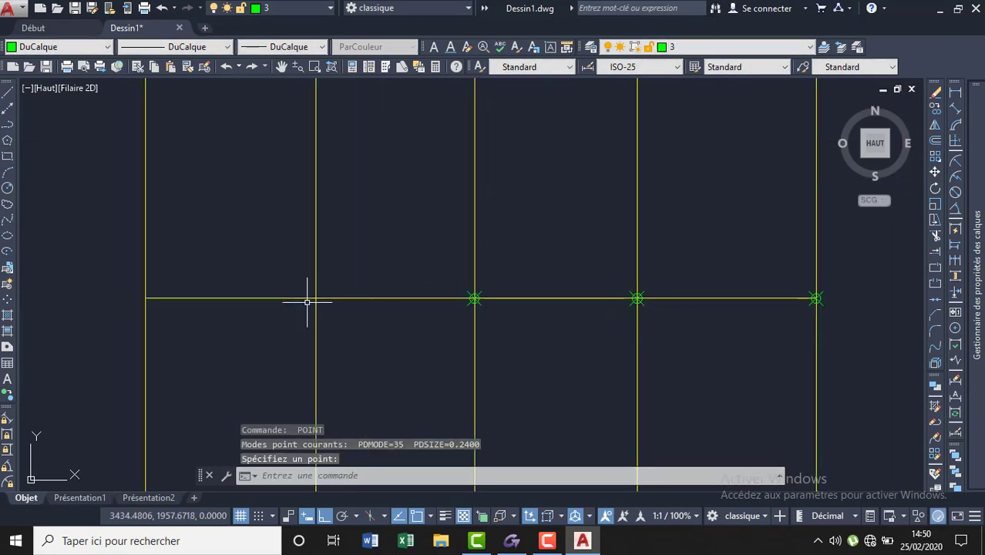
{"action": "scroll", "coordinate": [308, 297], "scroll_direction": "up", "scroll_amount": 5}
{"action": "key", "text": "Return"}
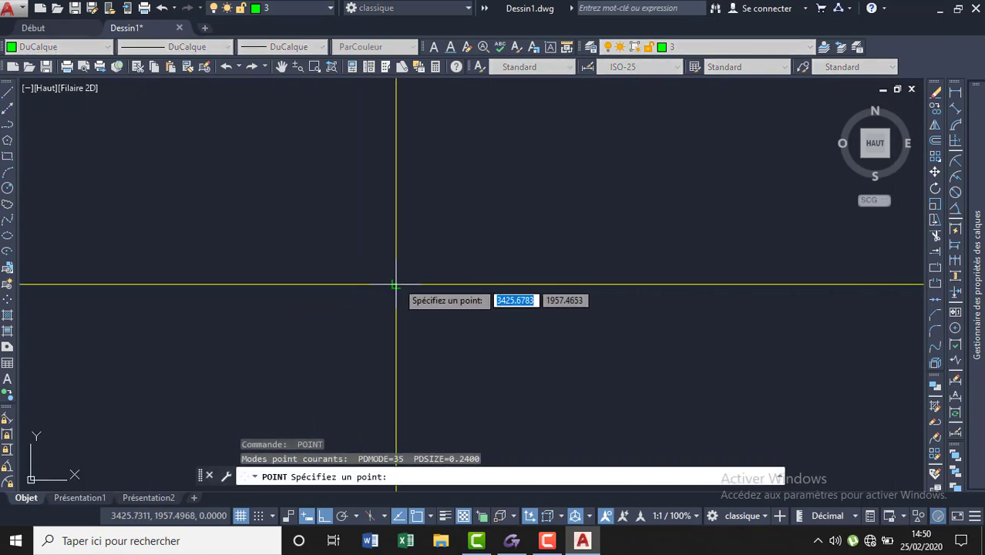
{"action": "left_click", "coordinate": [393, 283]}
{"action": "scroll", "coordinate": [614, 266], "scroll_direction": "down", "scroll_amount": 2}
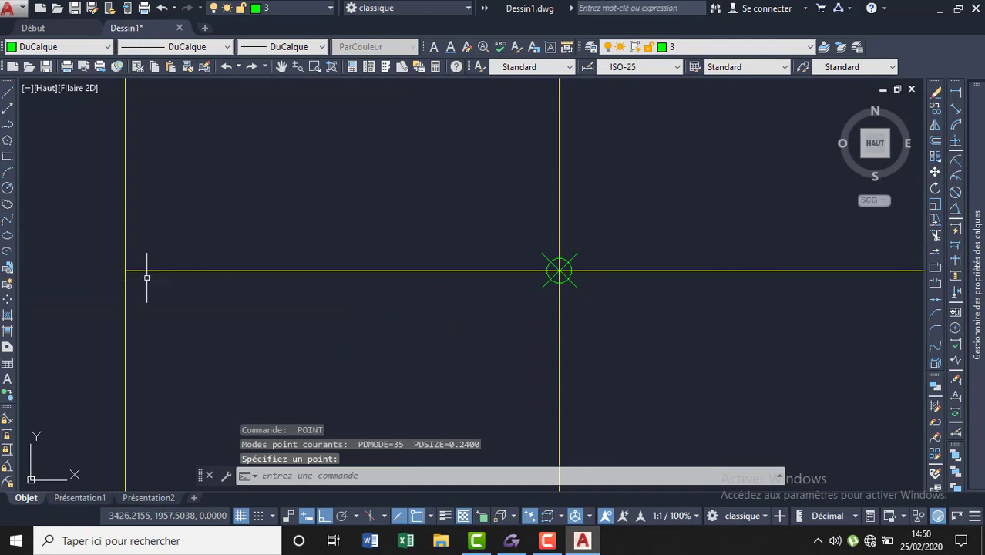
{"action": "scroll", "coordinate": [106, 277], "scroll_direction": "up", "scroll_amount": 3}
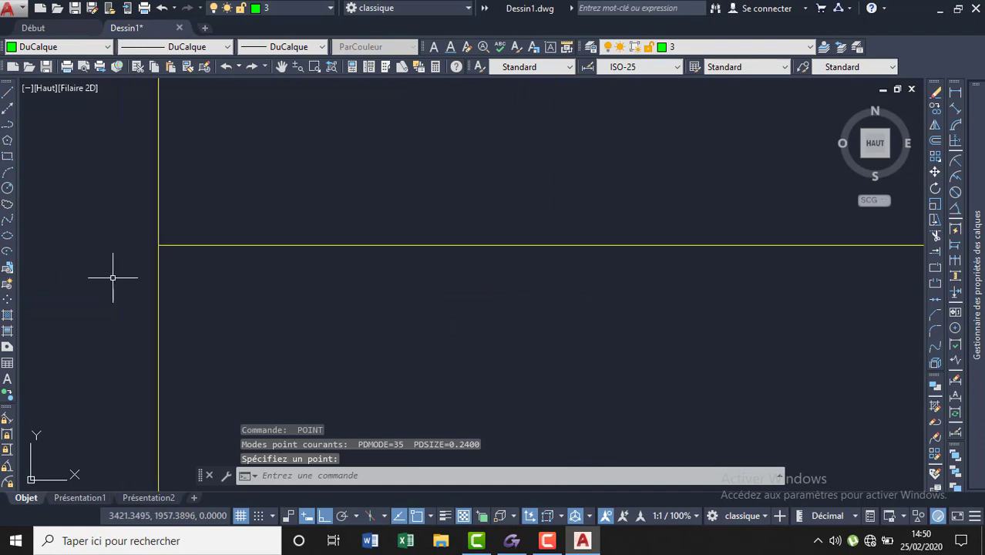
{"action": "key", "text": "Return"}
{"action": "left_click", "coordinate": [158, 245]}
{"action": "scroll", "coordinate": [135, 231], "scroll_direction": "down", "scroll_amount": 3}
{"action": "scroll", "coordinate": [281, 167], "scroll_direction": "down", "scroll_amount": 3}
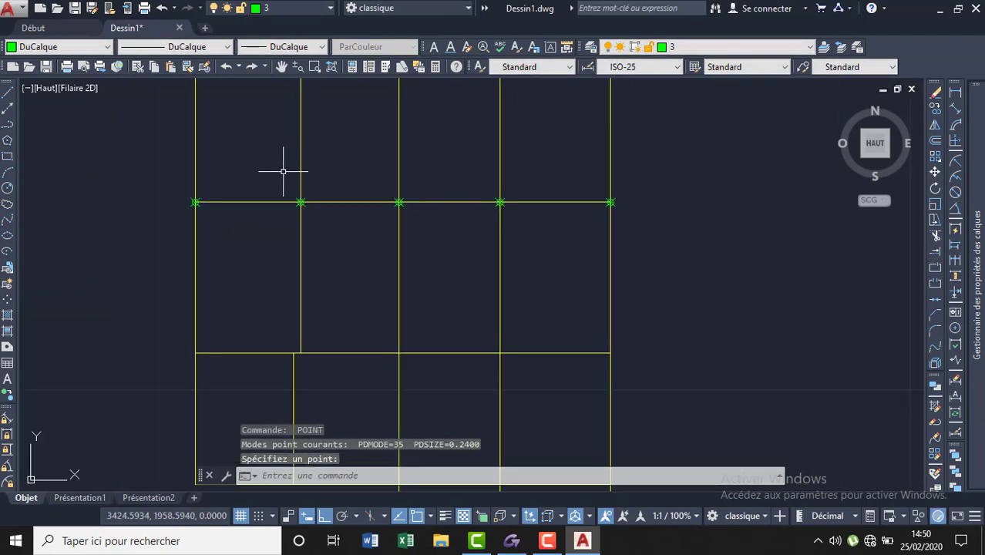
{"action": "scroll", "coordinate": [290, 165], "scroll_direction": "down", "scroll_amount": 3}
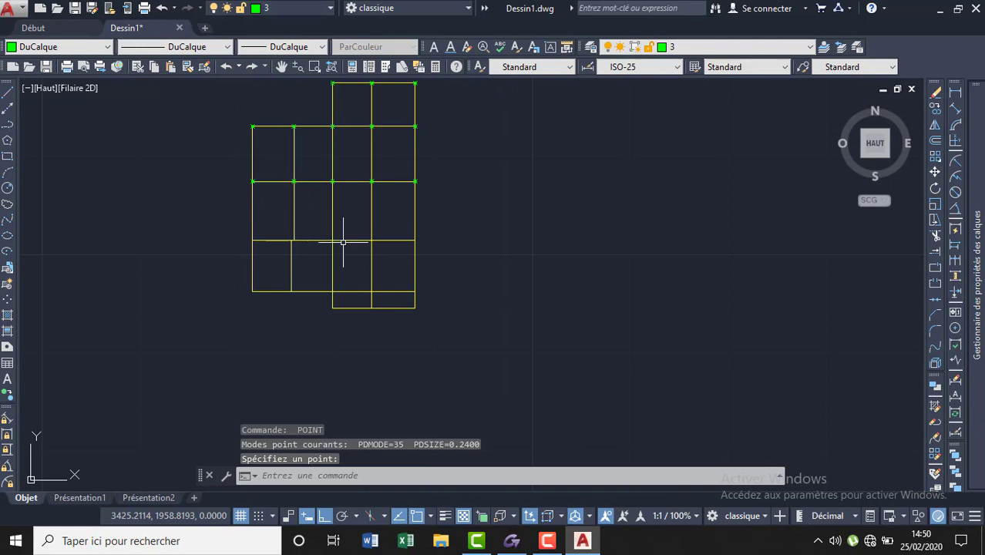
{"action": "scroll", "coordinate": [343, 242], "scroll_direction": "up", "scroll_amount": 3}
{"action": "key", "text": "Return"}
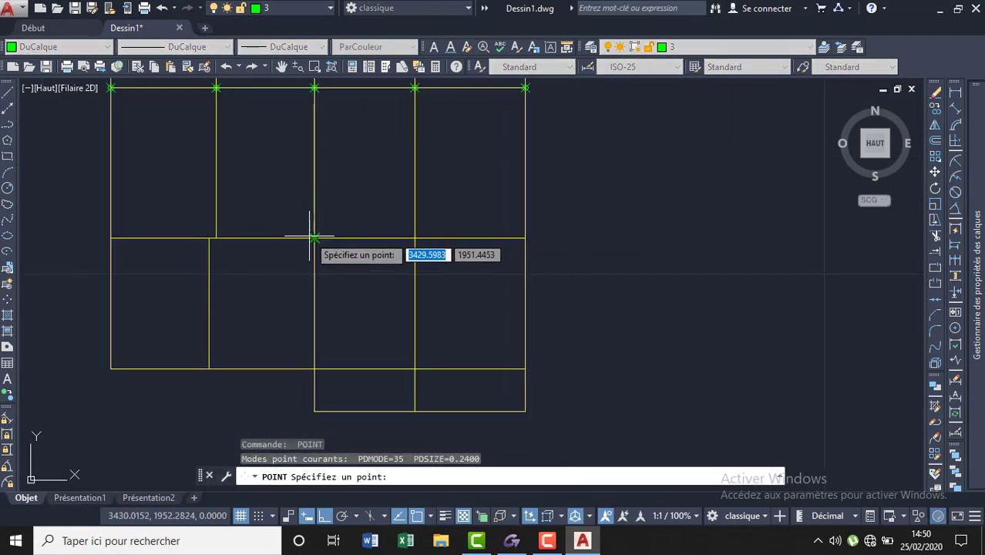
Step: Snap point markers onto four more grid-line intersections, including the lower-left corner
{"action": "scroll", "coordinate": [312, 237], "scroll_direction": "up", "scroll_amount": 5}
{"action": "left_click", "coordinate": [358, 271]}
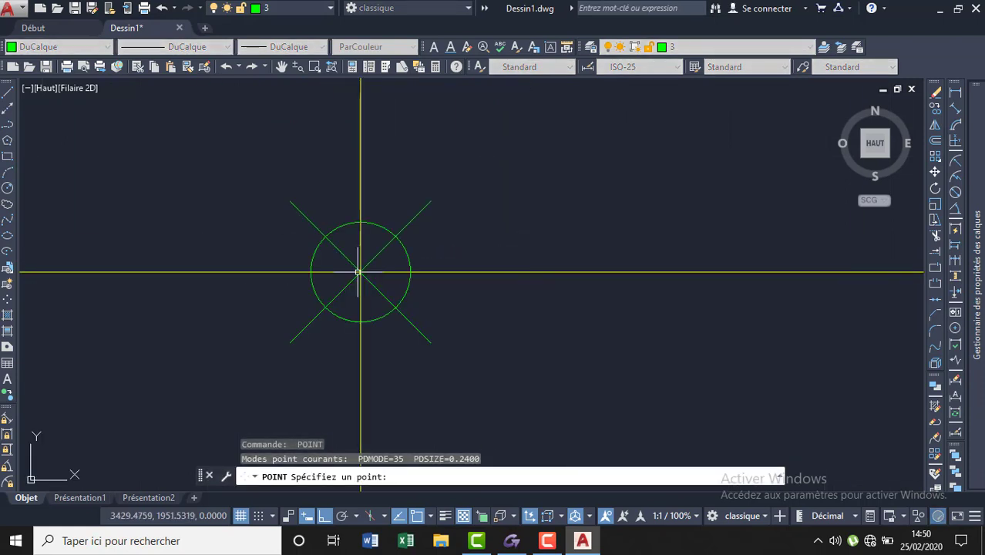
{"action": "scroll", "coordinate": [367, 211], "scroll_direction": "down", "scroll_amount": 3}
{"action": "scroll", "coordinate": [359, 210], "scroll_direction": "down", "scroll_amount": 2}
{"action": "scroll", "coordinate": [353, 209], "scroll_direction": "down", "scroll_amount": 2}
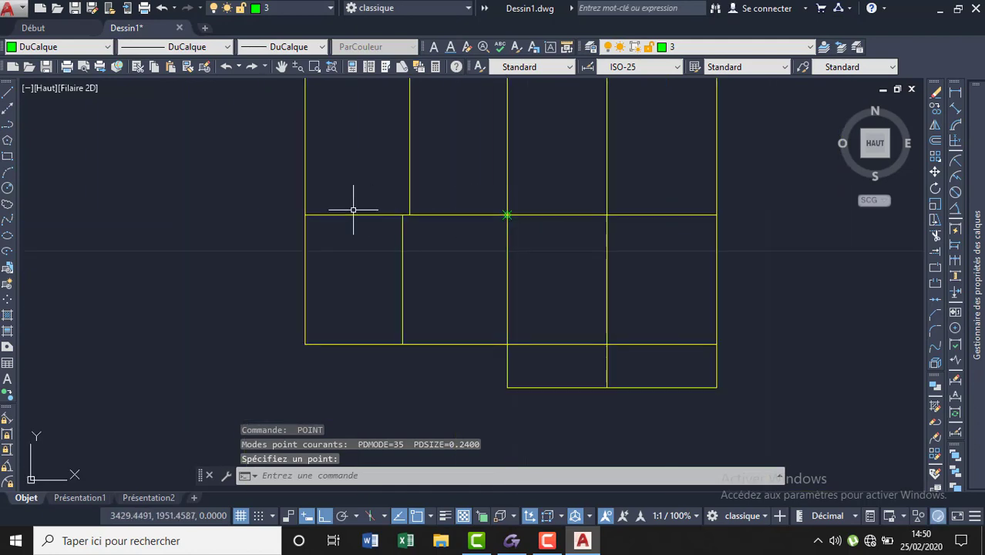
{"action": "scroll", "coordinate": [292, 209], "scroll_direction": "up", "scroll_amount": 5}
{"action": "key", "text": "Return"}
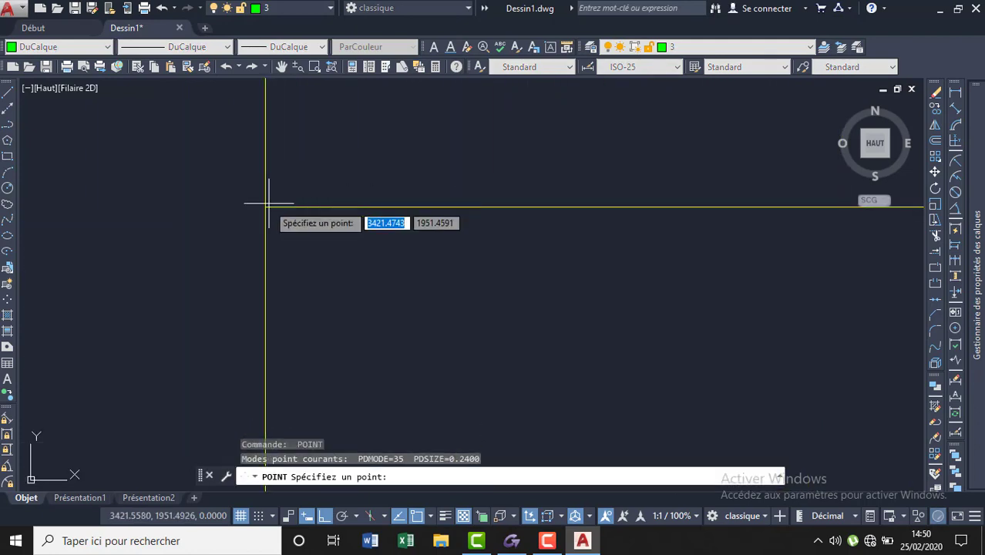
{"action": "left_click", "coordinate": [266, 205]}
{"action": "scroll", "coordinate": [259, 156], "scroll_direction": "down", "scroll_amount": 5}
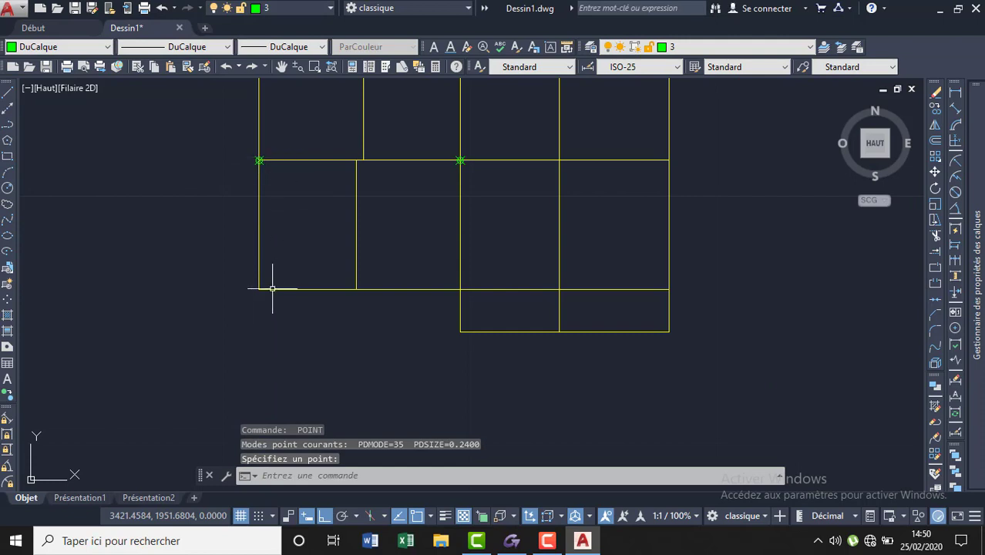
{"action": "scroll", "coordinate": [272, 289], "scroll_direction": "up", "scroll_amount": 3}
{"action": "scroll", "coordinate": [268, 286], "scroll_direction": "up", "scroll_amount": 1}
{"action": "key", "text": "Return"}
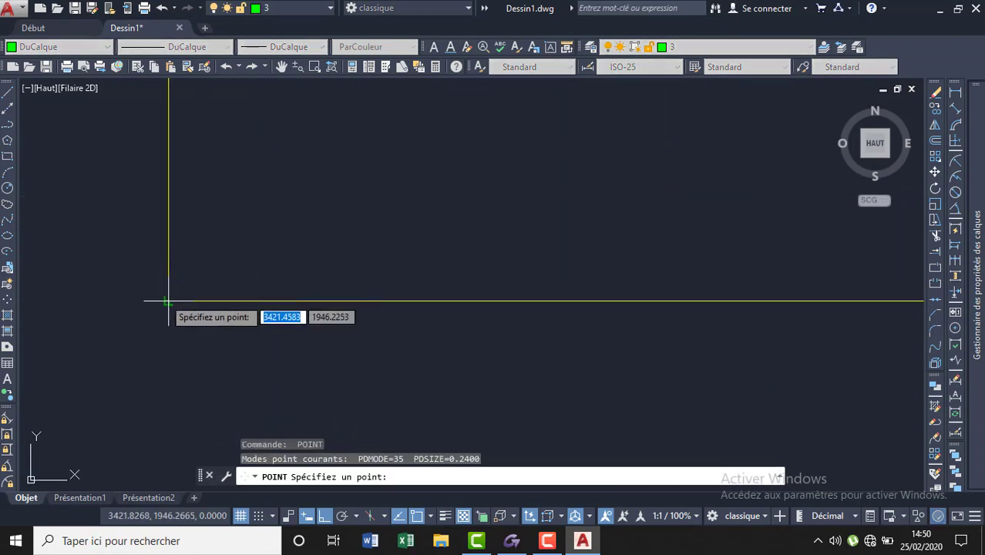
{"action": "left_click", "coordinate": [168, 301]}
{"action": "scroll", "coordinate": [103, 269], "scroll_direction": "down", "scroll_amount": 2}
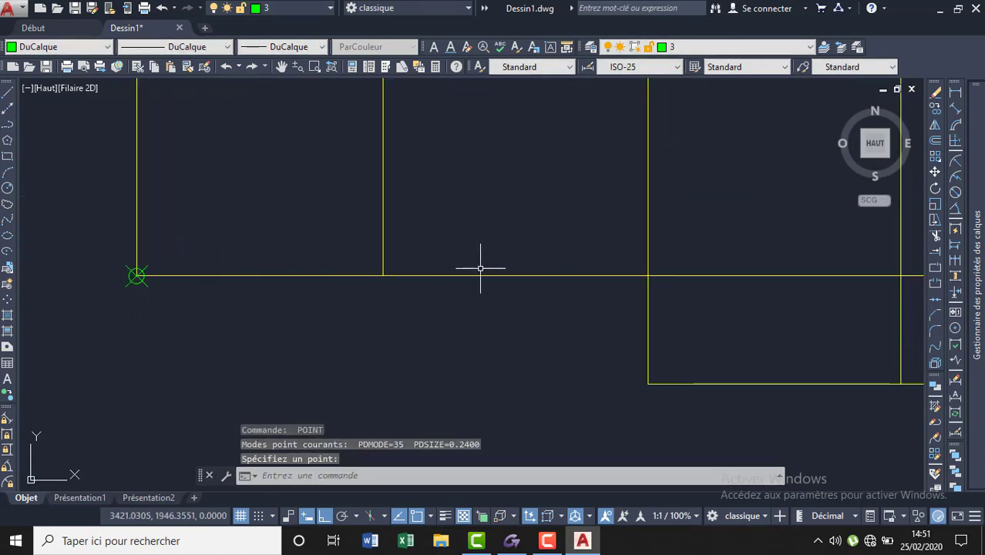
{"action": "scroll", "coordinate": [230, 305], "scroll_direction": "down", "scroll_amount": 4}
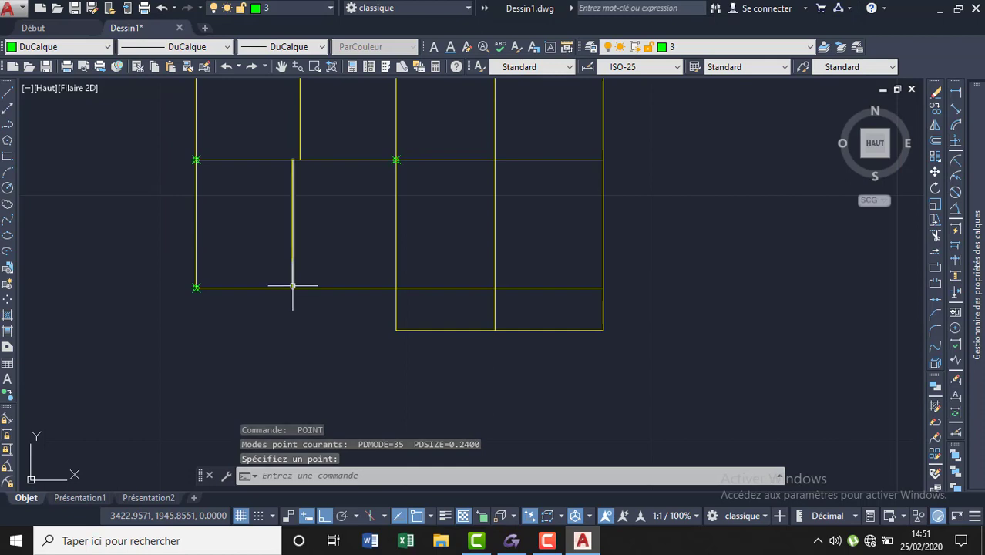
{"action": "scroll", "coordinate": [293, 286], "scroll_direction": "up", "scroll_amount": 5}
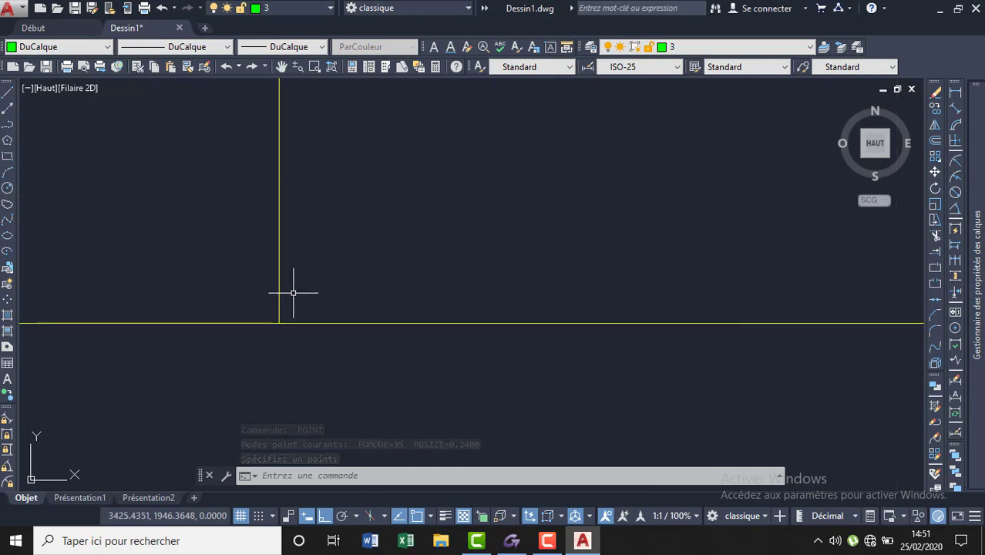
{"action": "key", "text": "Return"}
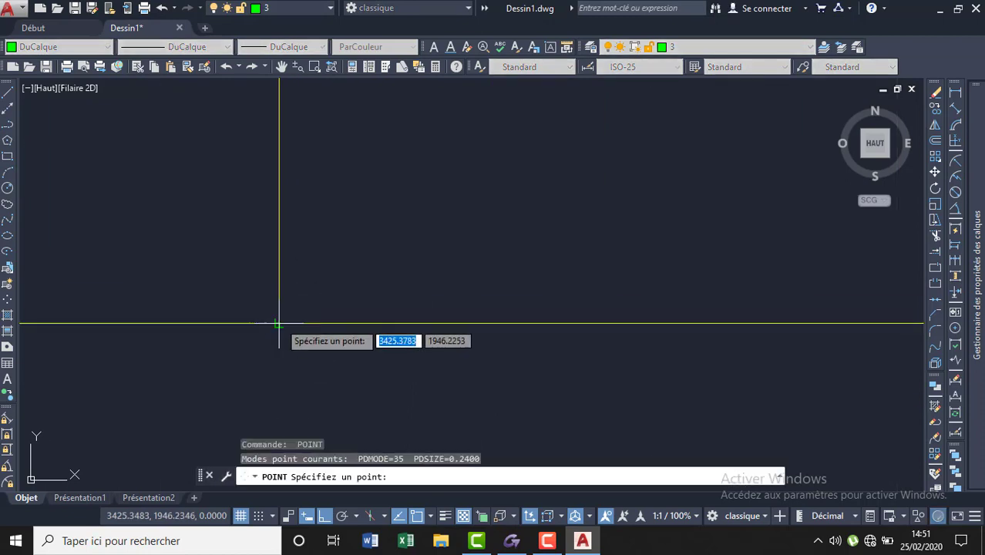
{"action": "left_click", "coordinate": [279, 323]}
{"action": "key", "text": "Escape"}
{"action": "scroll", "coordinate": [202, 307], "scroll_direction": "down", "scroll_amount": 3}
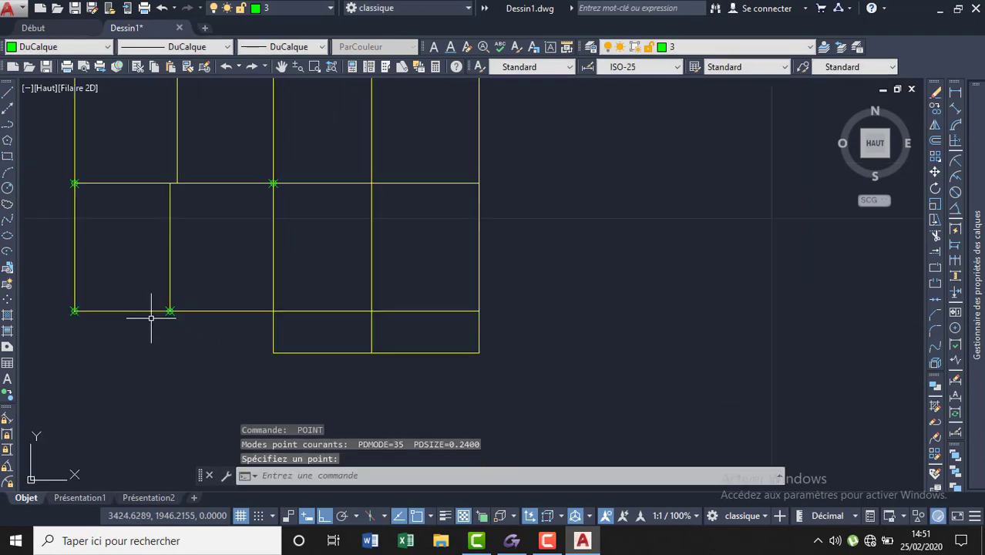
{"action": "scroll", "coordinate": [153, 316], "scroll_direction": "down", "scroll_amount": 2}
{"action": "scroll", "coordinate": [213, 325], "scroll_direction": "down", "scroll_amount": 3}
{"action": "scroll", "coordinate": [216, 326], "scroll_direction": "up", "scroll_amount": 5}
{"action": "scroll", "coordinate": [202, 301], "scroll_direction": "up", "scroll_amount": 3}
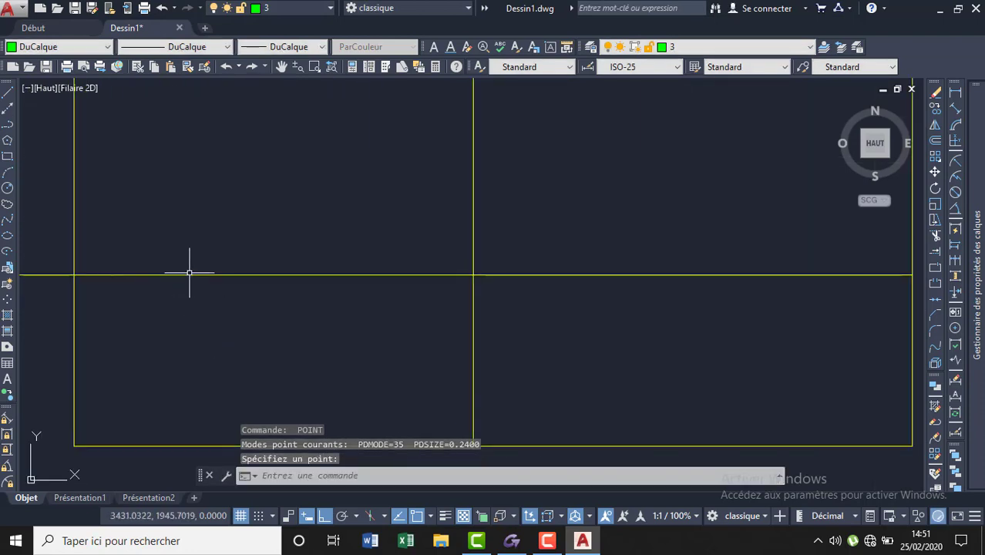
Step: Mark five more intersections on the fourth and fifth horizontal axes with points
{"action": "key", "text": "Return"}
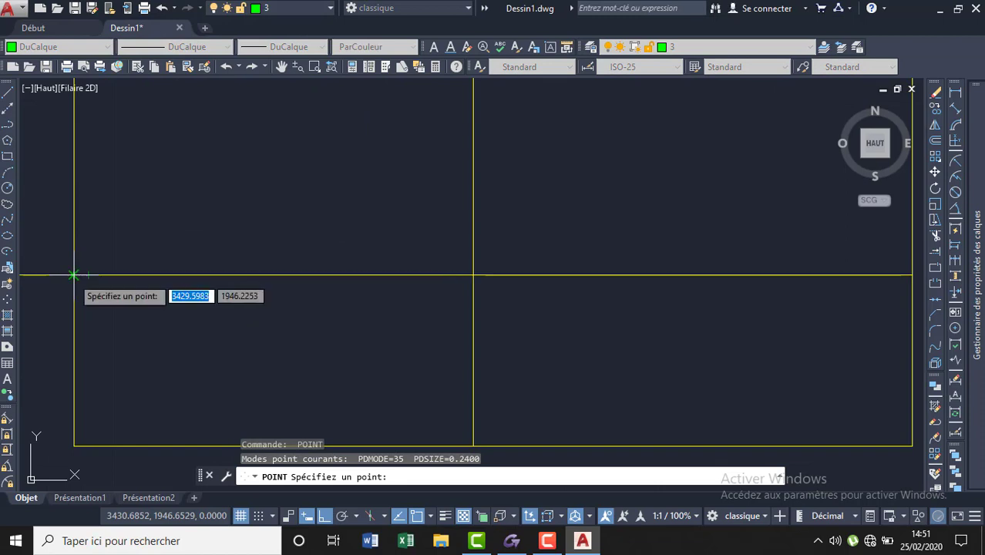
{"action": "left_click", "coordinate": [73, 275]}
{"action": "scroll", "coordinate": [220, 247], "scroll_direction": "down", "scroll_amount": 2}
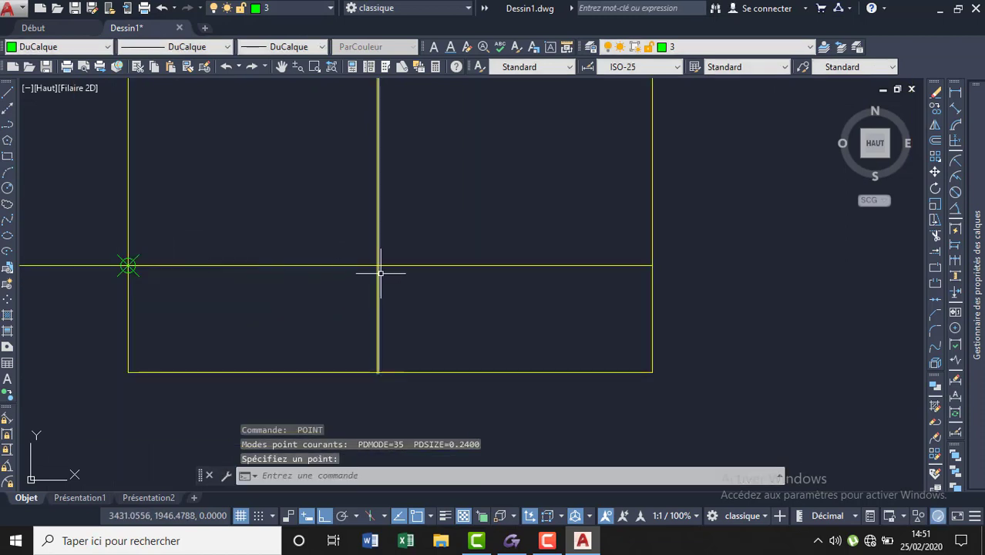
{"action": "scroll", "coordinate": [380, 272], "scroll_direction": "up", "scroll_amount": 3}
{"action": "key", "text": "Return"}
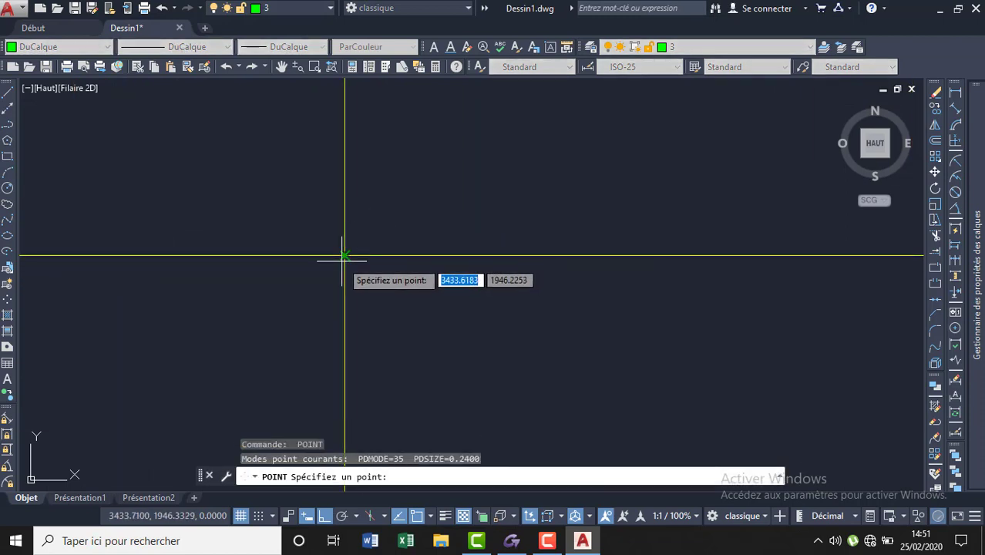
{"action": "left_click", "coordinate": [344, 255]}
{"action": "scroll", "coordinate": [253, 305], "scroll_direction": "down", "scroll_amount": 2}
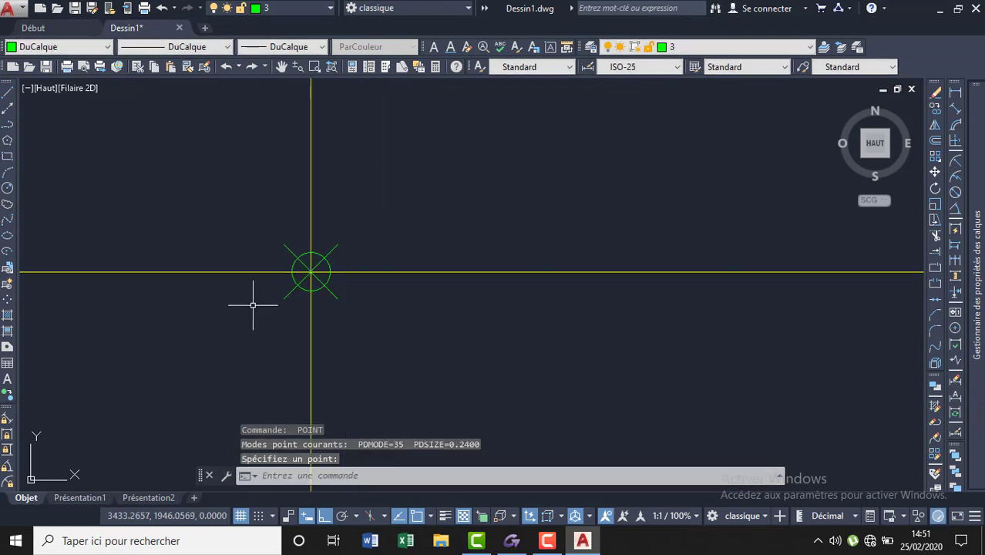
{"action": "scroll", "coordinate": [253, 305], "scroll_direction": "down", "scroll_amount": 2}
{"action": "key", "text": "Return"}
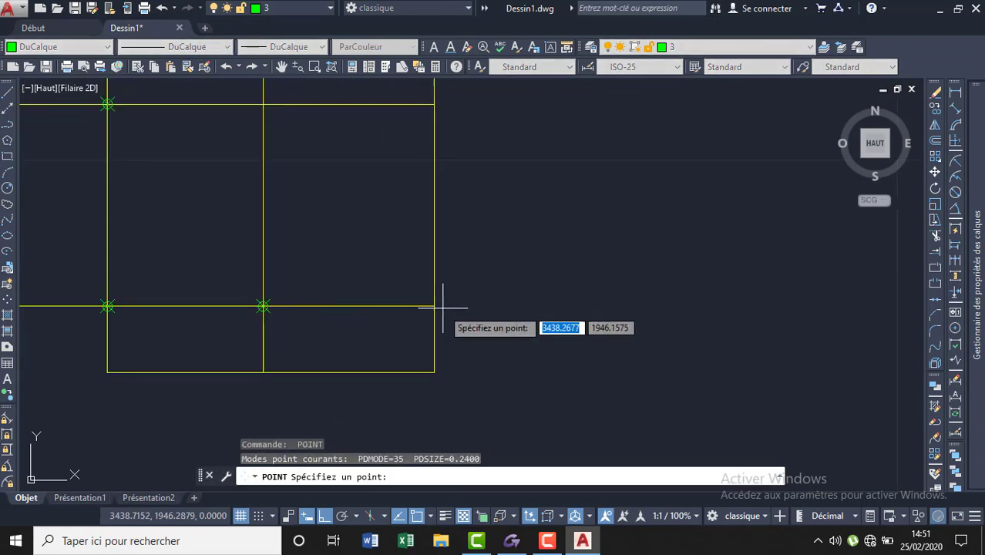
{"action": "left_click", "coordinate": [435, 306]}
{"action": "scroll", "coordinate": [481, 334], "scroll_direction": "down", "scroll_amount": 2}
{"action": "scroll", "coordinate": [462, 309], "scroll_direction": "down", "scroll_amount": 2}
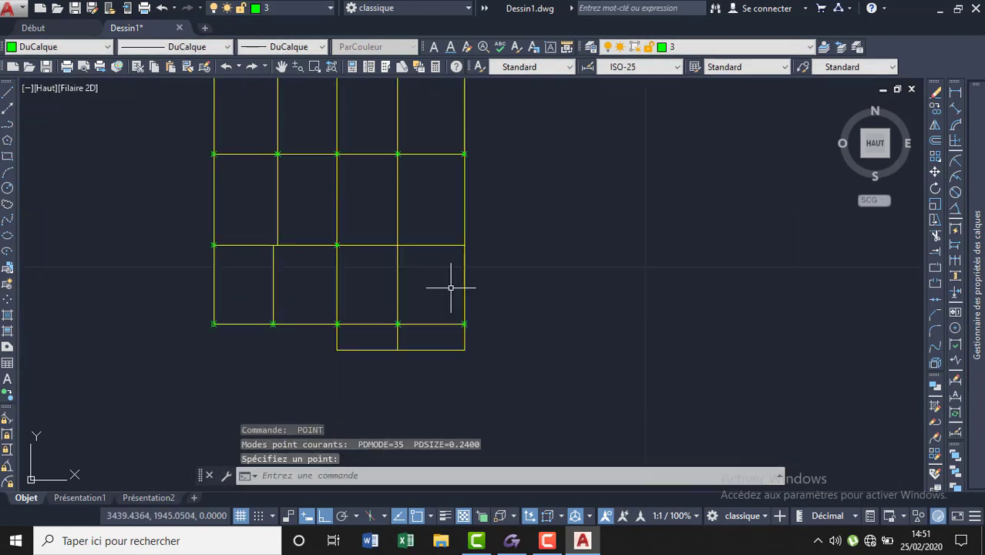
{"action": "scroll", "coordinate": [454, 247], "scroll_direction": "up", "scroll_amount": 5}
{"action": "key", "text": "Return"}
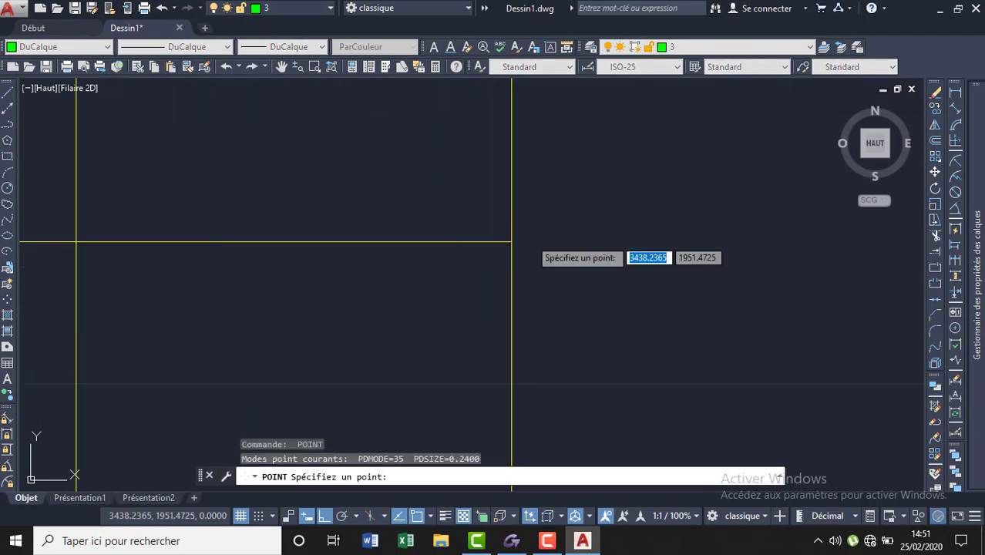
{"action": "left_click", "coordinate": [512, 240]}
{"action": "scroll", "coordinate": [379, 272], "scroll_direction": "down", "scroll_amount": 2}
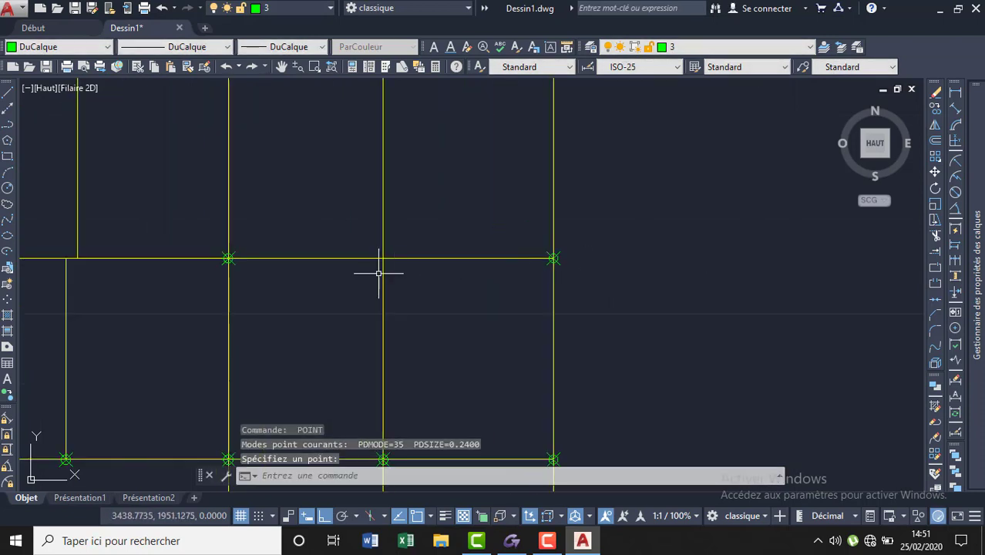
{"action": "scroll", "coordinate": [381, 271], "scroll_direction": "up", "scroll_amount": 5}
{"action": "key", "text": "Return"}
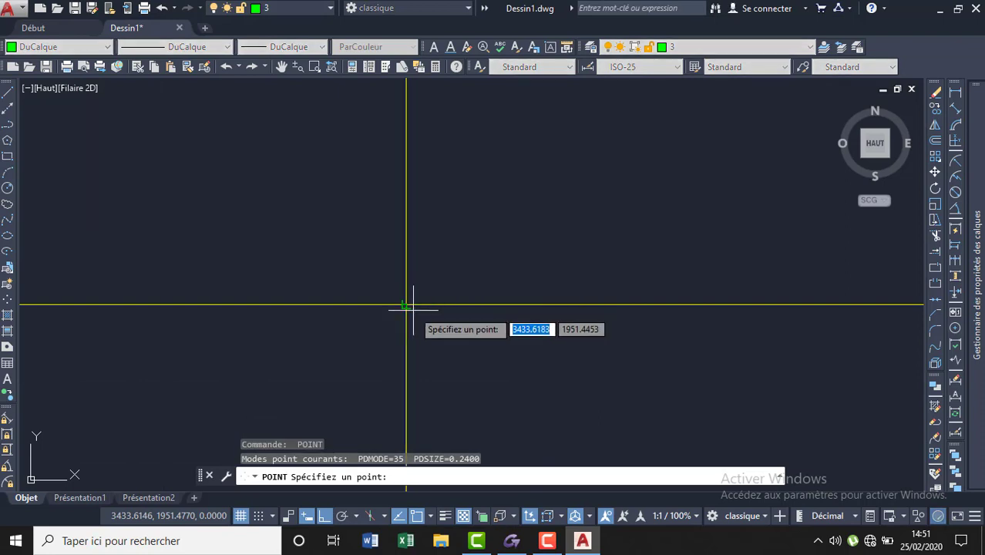
{"action": "left_click", "coordinate": [405, 305]}
{"action": "scroll", "coordinate": [398, 369], "scroll_direction": "down", "scroll_amount": 2}
{"action": "scroll", "coordinate": [390, 380], "scroll_direction": "down", "scroll_amount": 2}
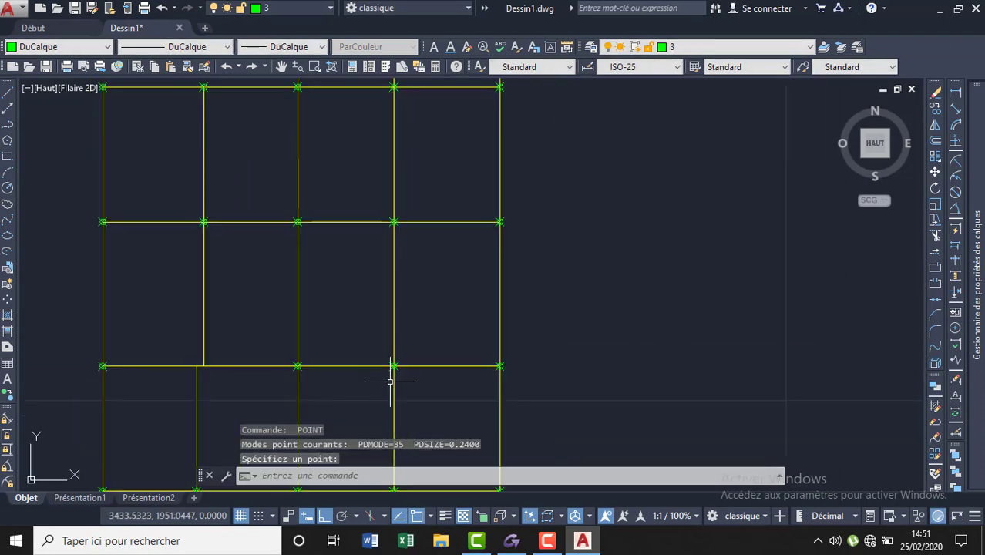
{"action": "scroll", "coordinate": [564, 244], "scroll_direction": "down", "scroll_amount": 2}
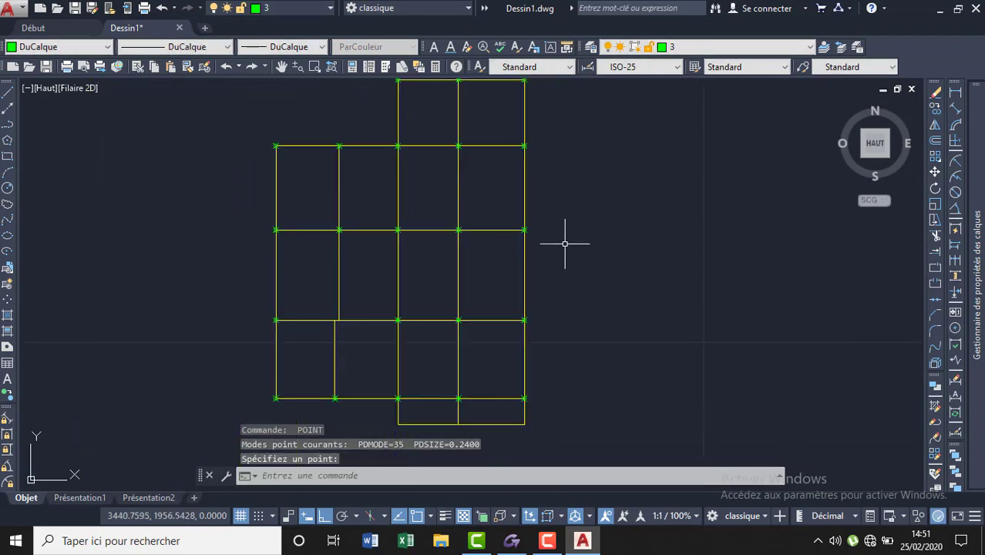
{"action": "scroll", "coordinate": [530, 218], "scroll_direction": "down", "scroll_amount": 2}
{"action": "scroll", "coordinate": [476, 324], "scroll_direction": "up", "scroll_amount": 4}
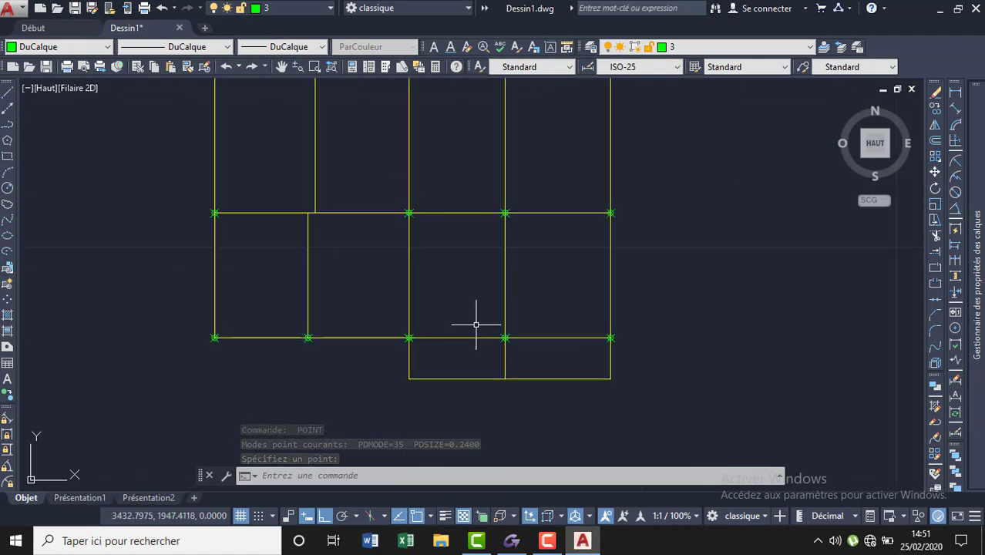
{"action": "scroll", "coordinate": [475, 324], "scroll_direction": "up", "scroll_amount": 2}
{"action": "scroll", "coordinate": [524, 343], "scroll_direction": "down", "scroll_amount": 4}
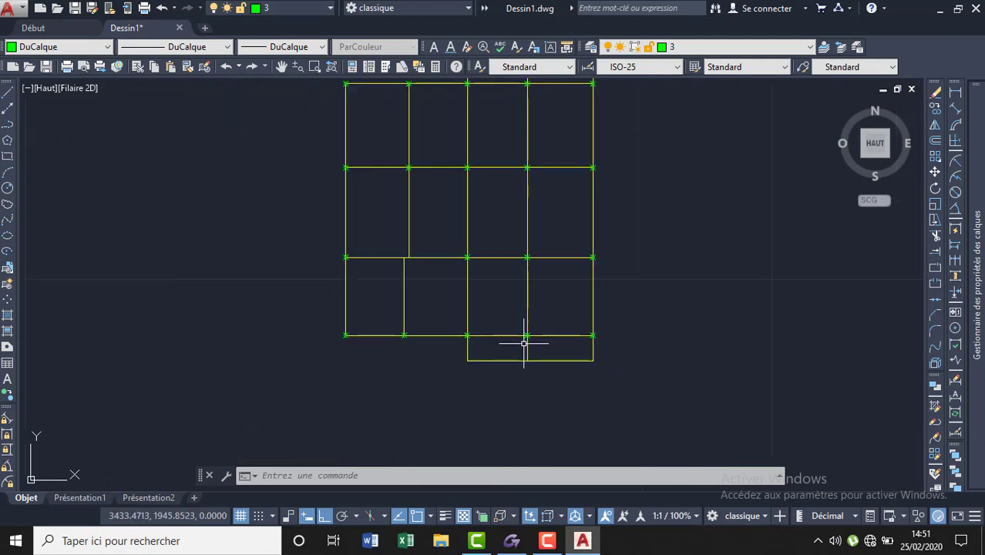
{"action": "scroll", "coordinate": [451, 255], "scroll_direction": "down", "scroll_amount": 2}
{"action": "scroll", "coordinate": [440, 182], "scroll_direction": "up", "scroll_amount": 5}
{"action": "scroll", "coordinate": [440, 183], "scroll_direction": "up", "scroll_amount": 2}
{"action": "scroll", "coordinate": [367, 193], "scroll_direction": "down", "scroll_amount": 5}
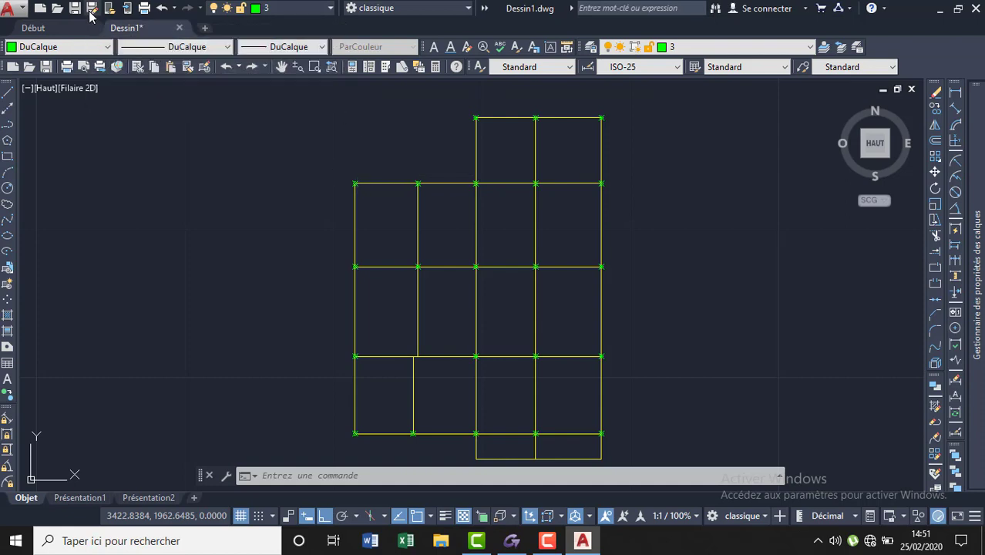
Step: Open Save As and replace the suggested Dessin1.dwg name with PH RD1.DXF
{"action": "left_click", "coordinate": [92, 9]}
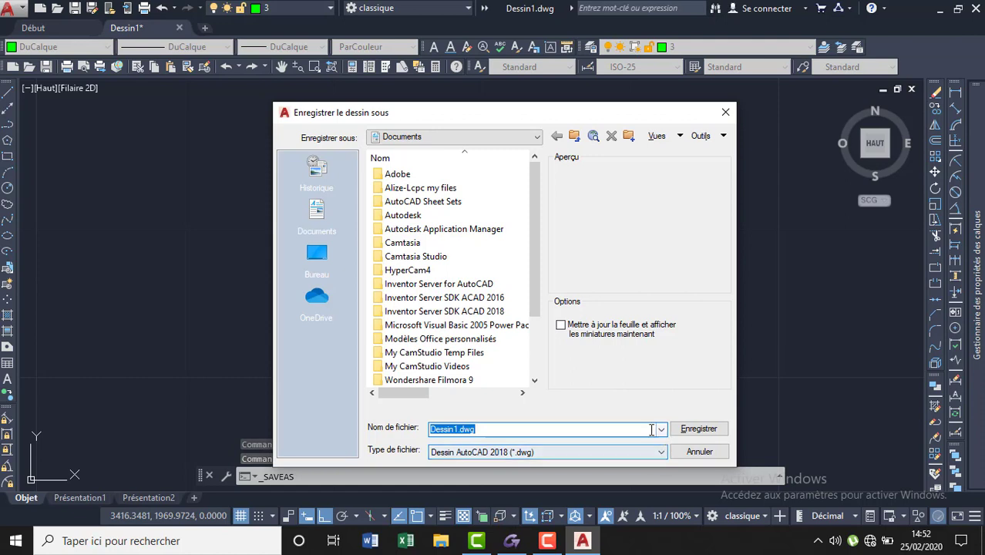
{"action": "key", "text": "BackSpace"}
{"action": "type", "text": "p"}
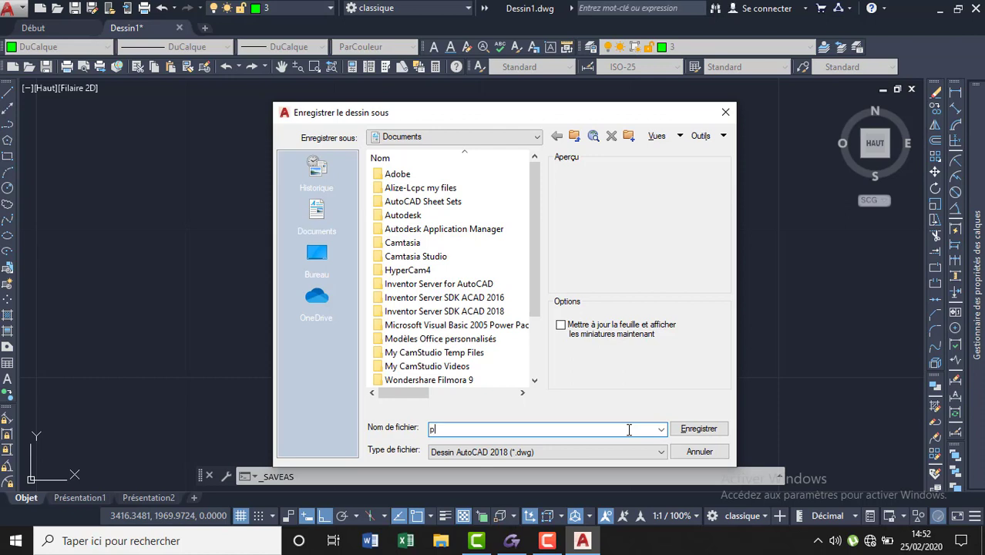
{"action": "key", "text": "BackSpace"}
{"action": "type", "text": "PH"}
{"action": "key", "text": "BackSpace"}
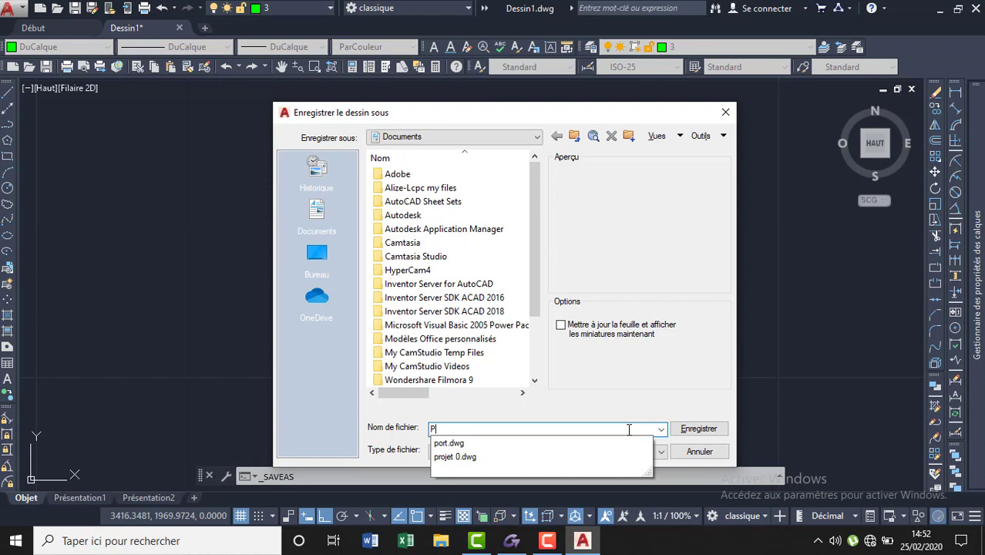
{"action": "type", "text": "H RD1"}
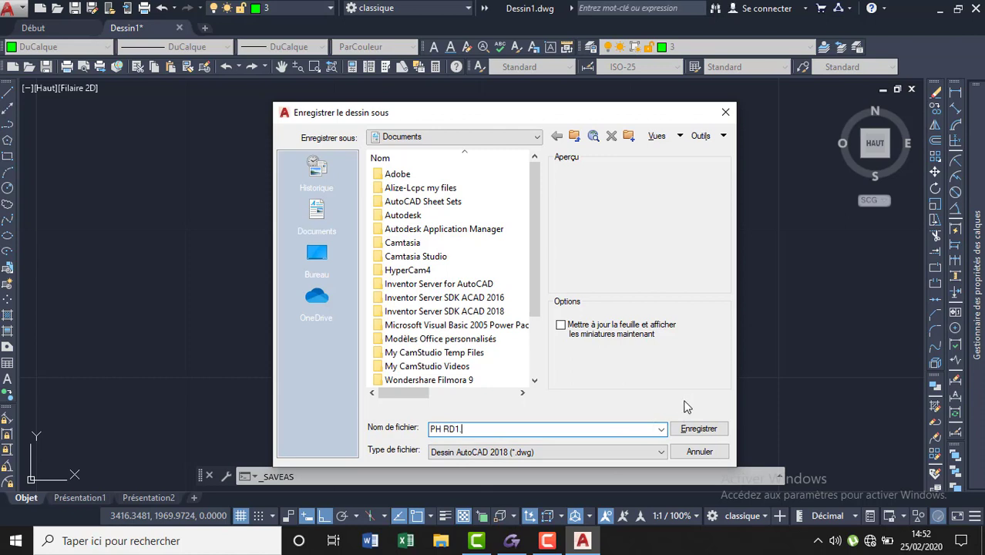
{"action": "type", "text": ".DXF"}
Step: Save as DXF AutoCAD 2018 into Bureau > travail de l'arche > cours de mois
{"action": "left_click", "coordinate": [651, 453]}
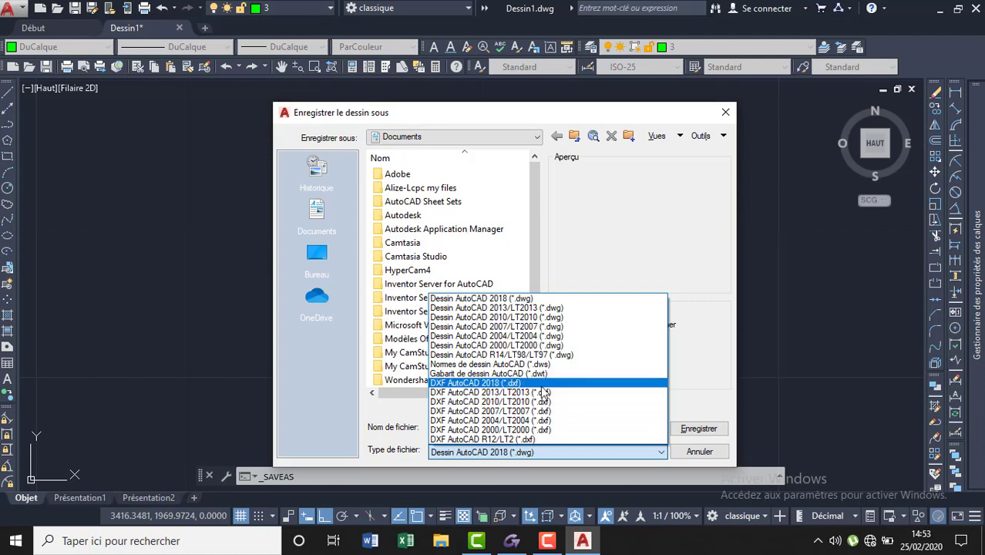
{"action": "left_click", "coordinate": [541, 382]}
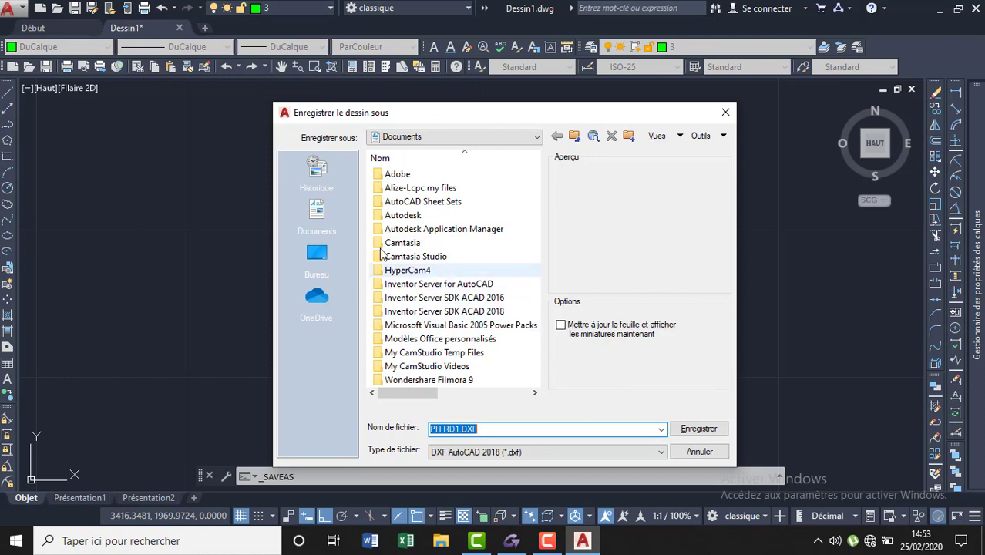
{"action": "left_click", "coordinate": [312, 253]}
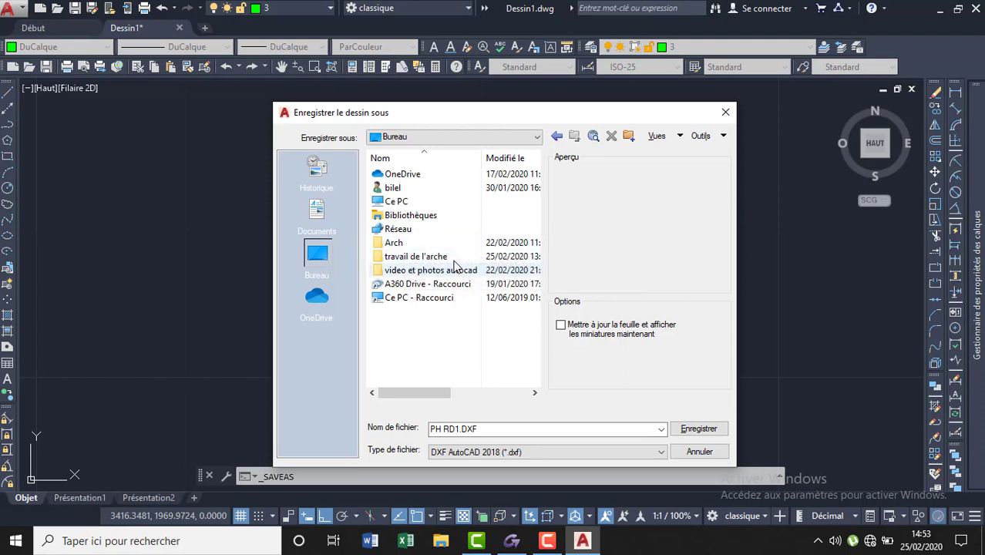
{"action": "double_click", "coordinate": [454, 260]}
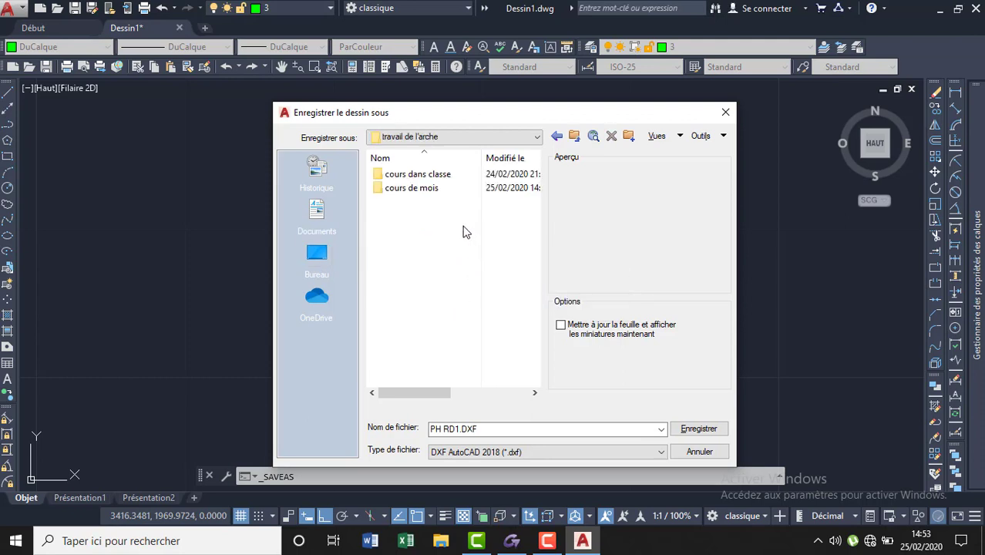
{"action": "double_click", "coordinate": [412, 188]}
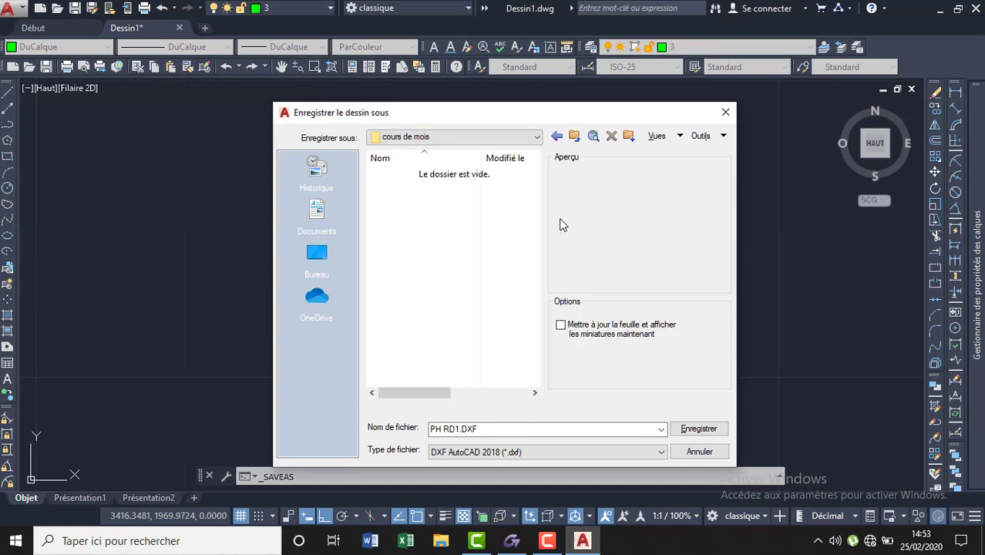
{"action": "left_click", "coordinate": [697, 429]}
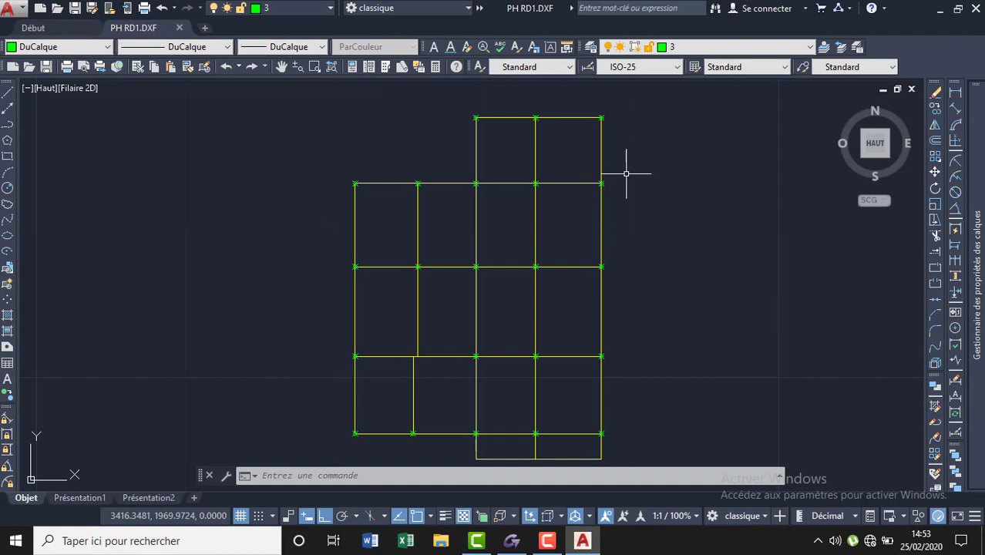
Step: Create a new drawing and set units to Mètres with 0.00000000 length and angle precision
{"action": "left_click", "coordinate": [204, 27]}
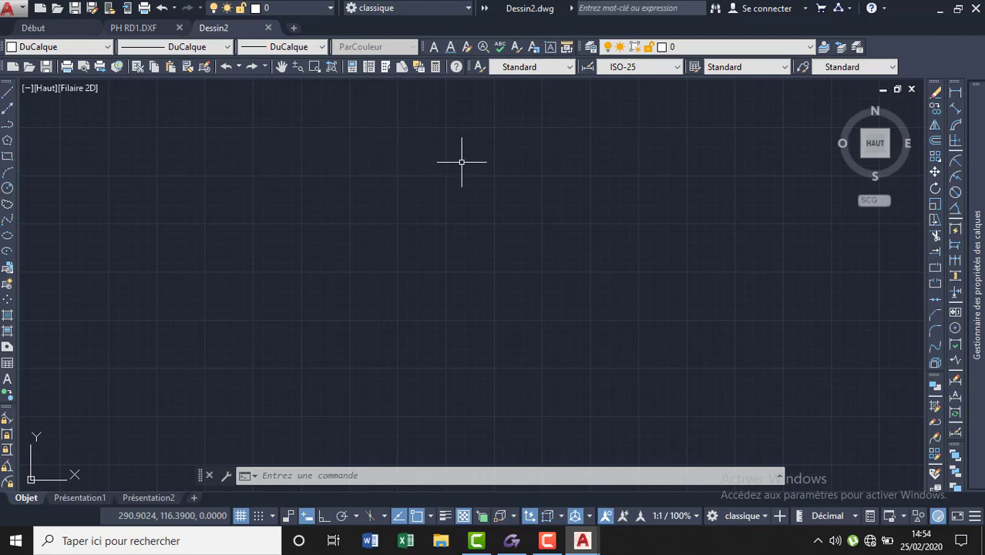
{"action": "type", "text": "UNITES"}
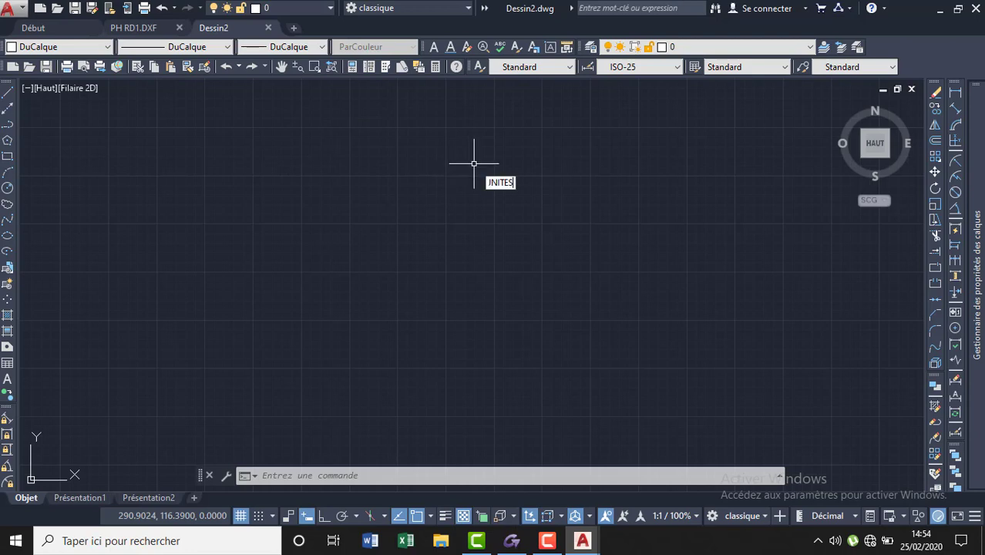
{"action": "key", "text": "Return"}
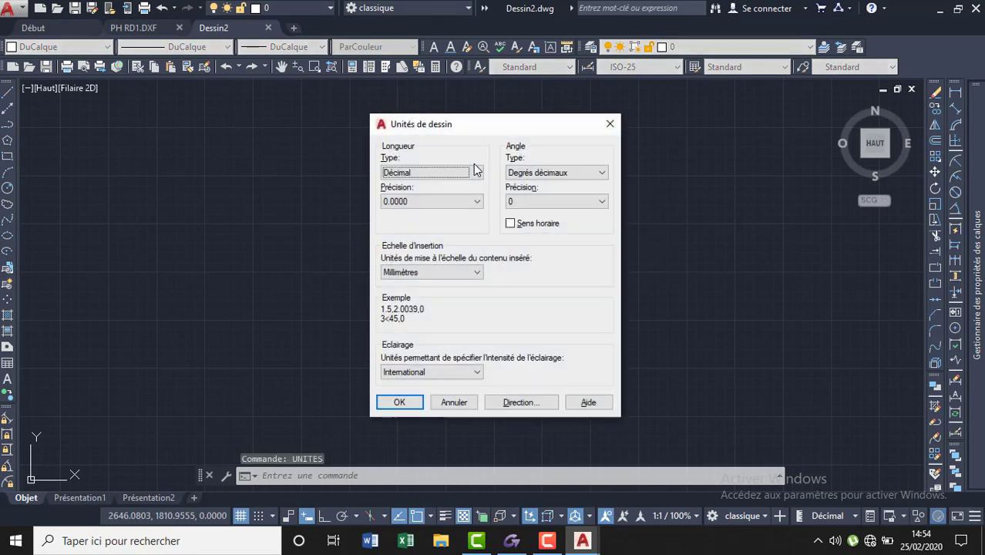
{"action": "left_click", "coordinate": [447, 274]}
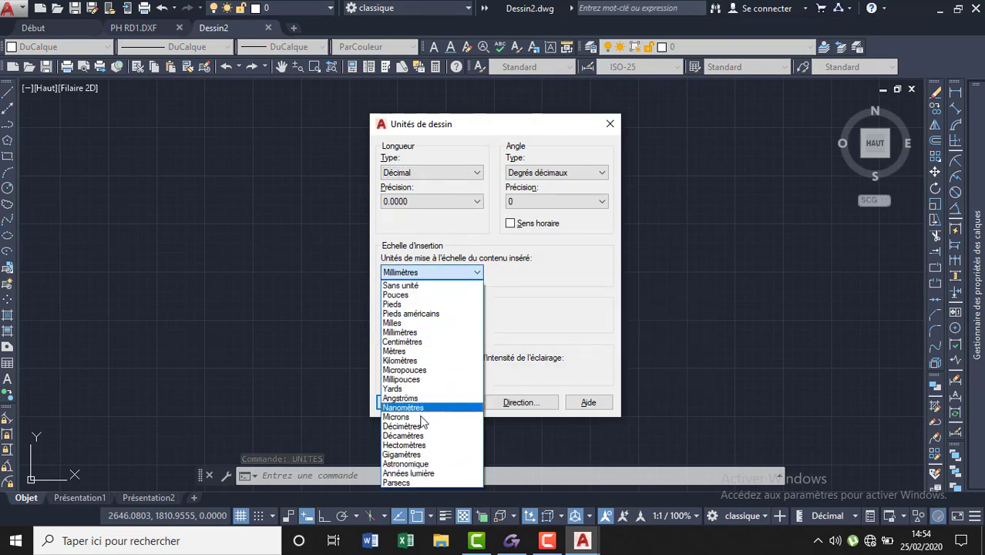
{"action": "left_click", "coordinate": [416, 350]}
{"action": "left_click", "coordinate": [428, 201]}
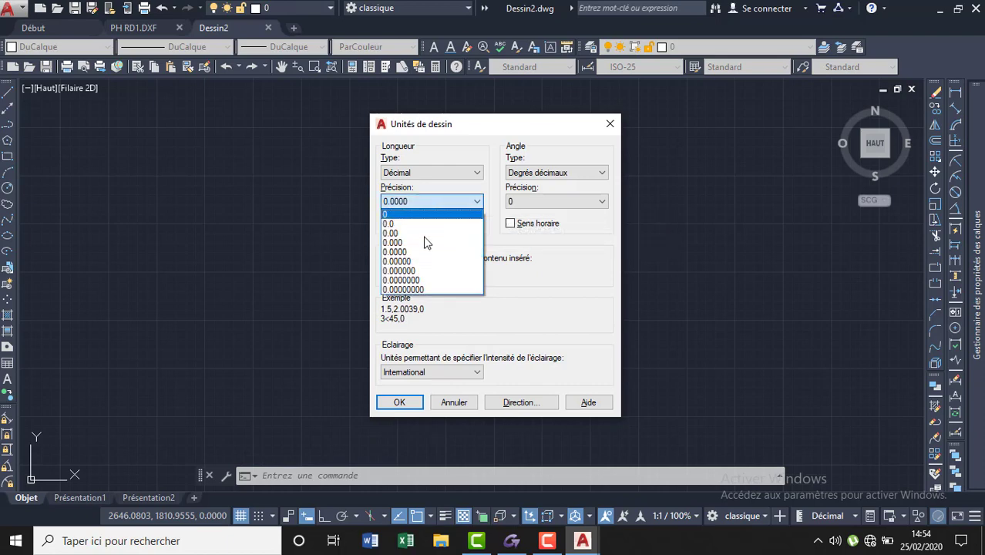
{"action": "left_click", "coordinate": [423, 293]}
{"action": "left_click", "coordinate": [530, 202]}
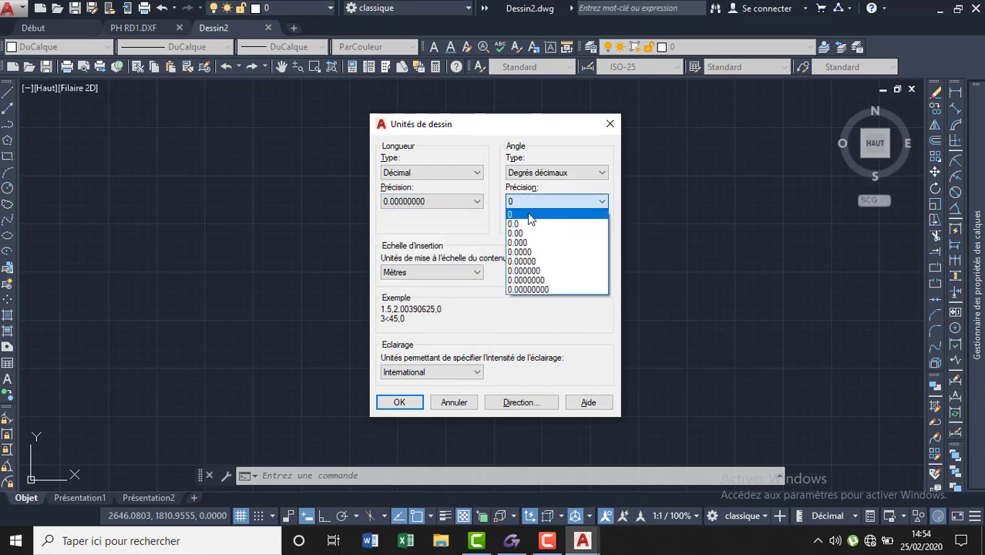
{"action": "left_click", "coordinate": [529, 285]}
{"action": "left_click", "coordinate": [400, 402]}
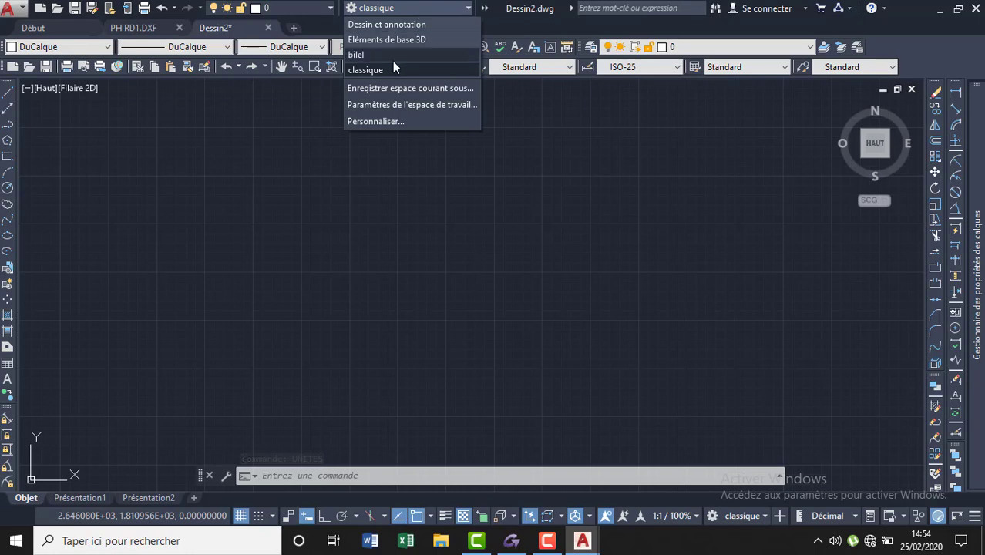
Step: Switch to the bilel workspace and set points to circle-with-X, size 0.24, absolute units
{"action": "left_click", "coordinate": [383, 55]}
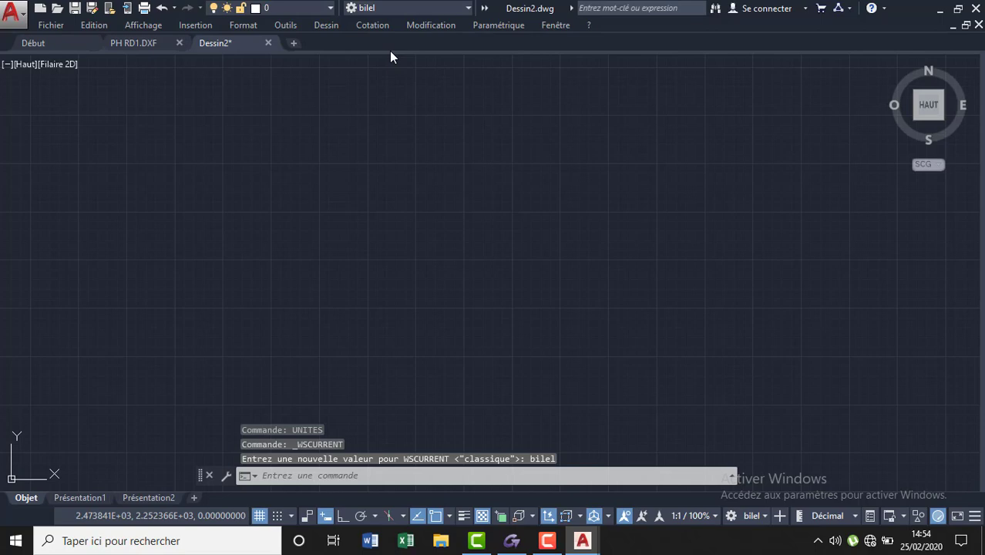
{"action": "left_click", "coordinate": [257, 26]}
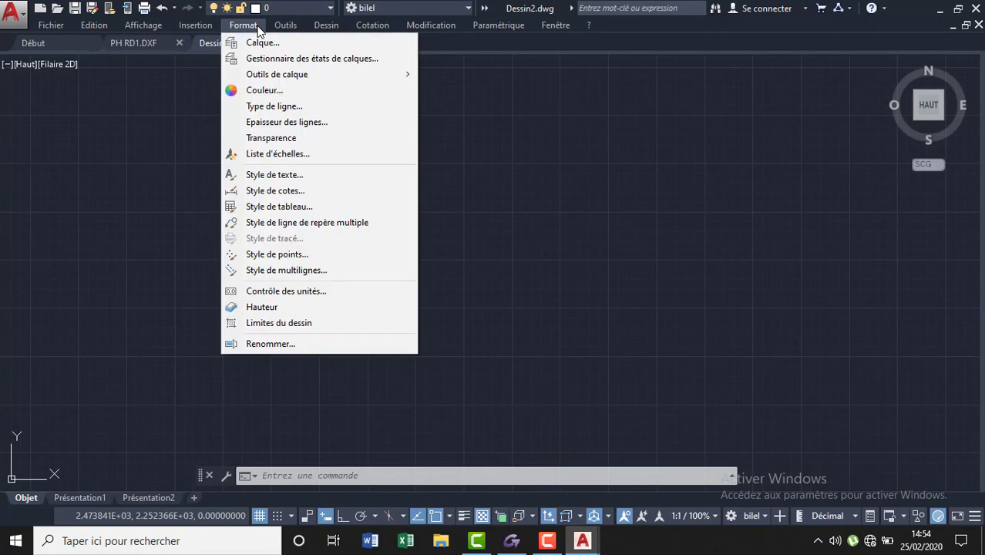
{"action": "left_click", "coordinate": [276, 254]}
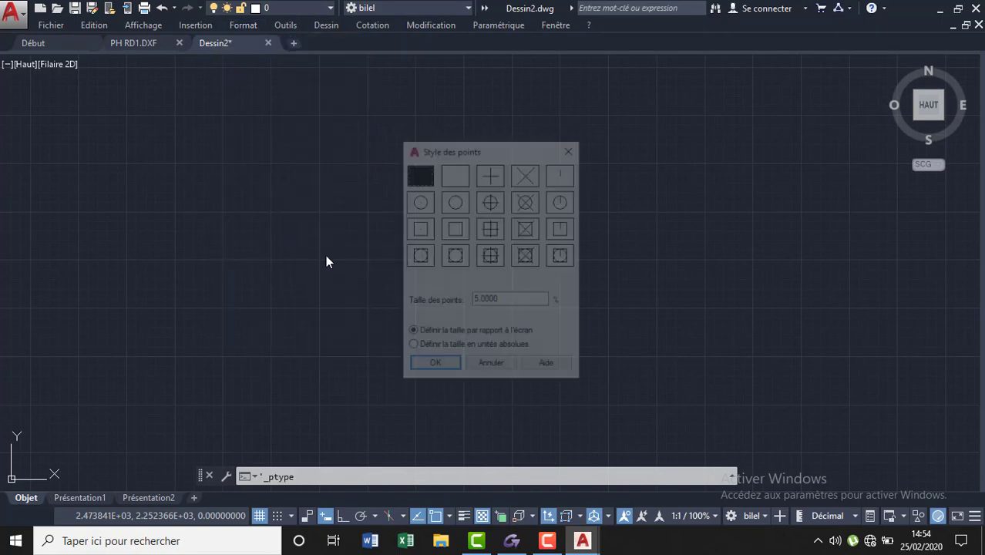
{"action": "left_click", "coordinate": [527, 202]}
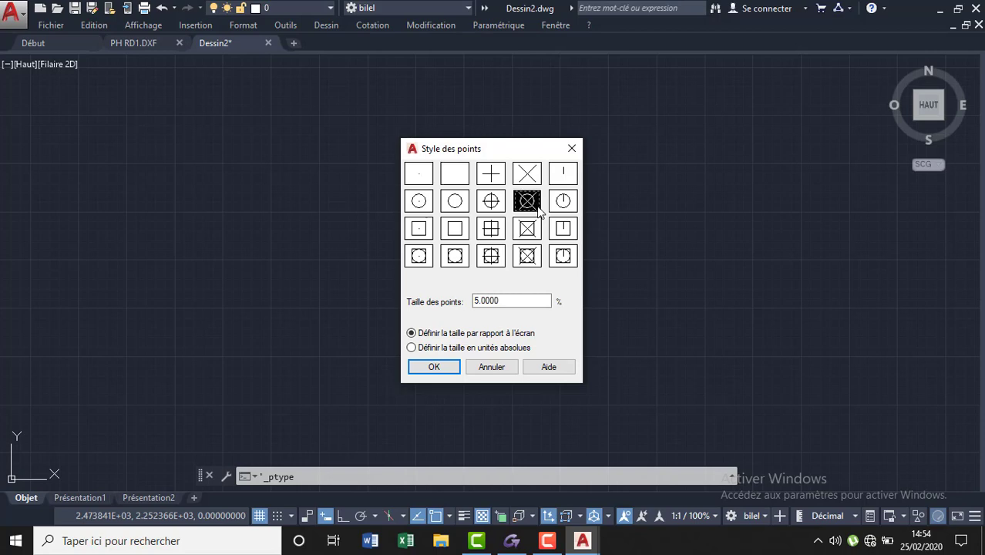
{"action": "left_click", "coordinate": [516, 301]}
{"action": "type", "text": "0.24"}
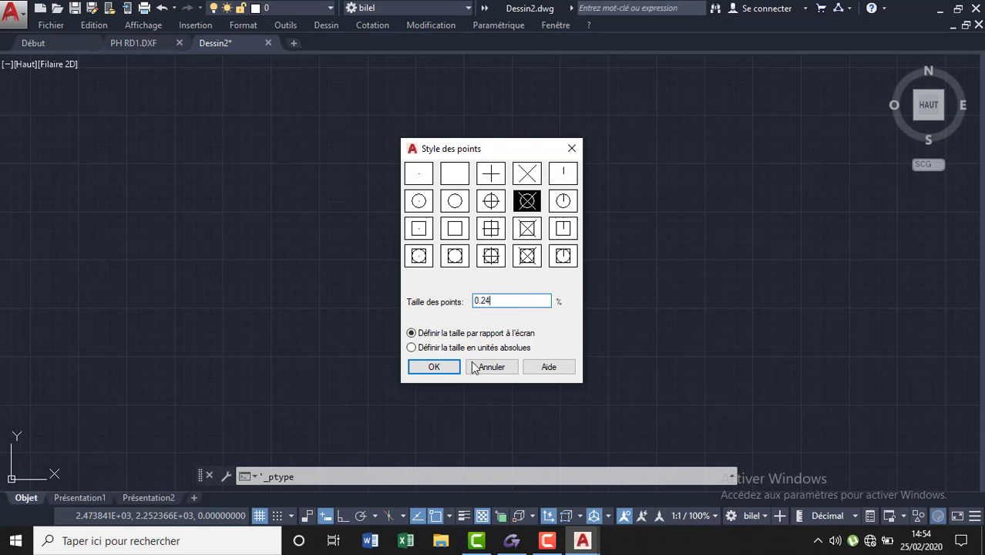
{"action": "left_click", "coordinate": [412, 348]}
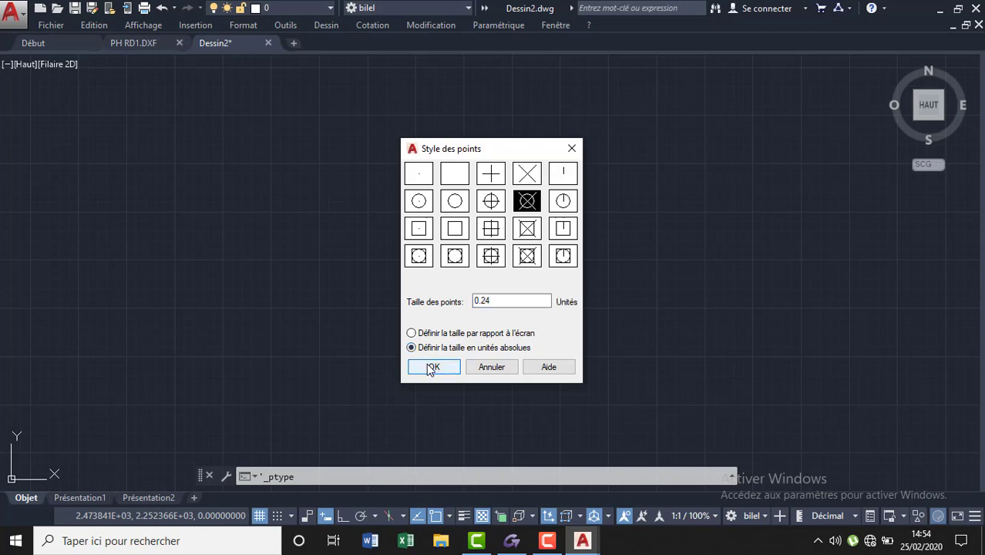
{"action": "left_click", "coordinate": [440, 369]}
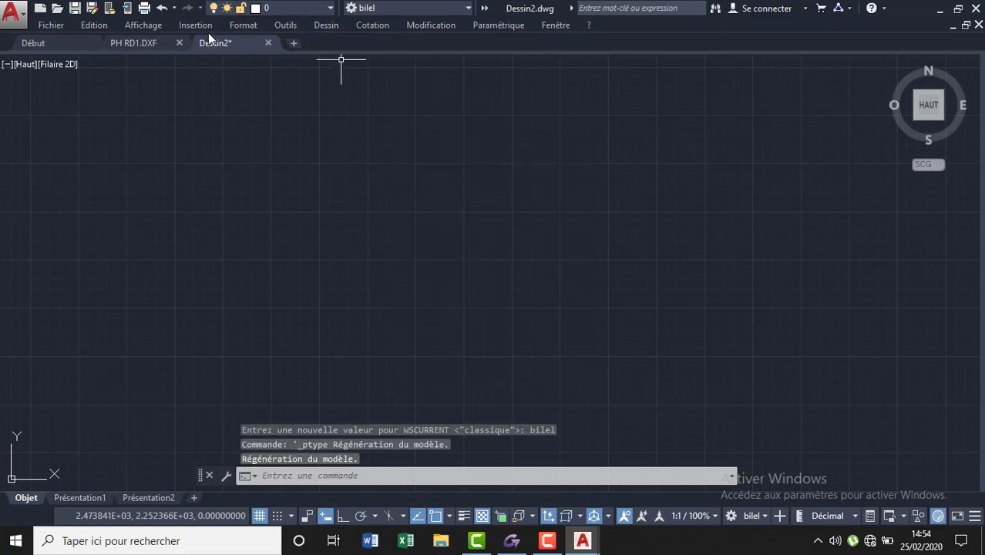
Step: In PH RD1.DXF, window-select all 34 grid lines and points and copy them
{"action": "left_click", "coordinate": [148, 45]}
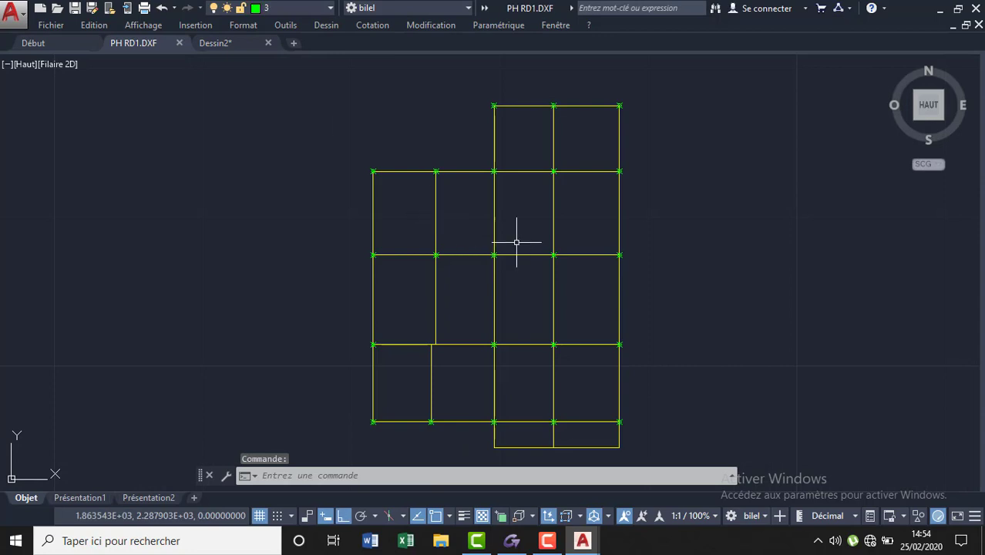
{"action": "scroll", "coordinate": [513, 196], "scroll_direction": "down", "scroll_amount": 4}
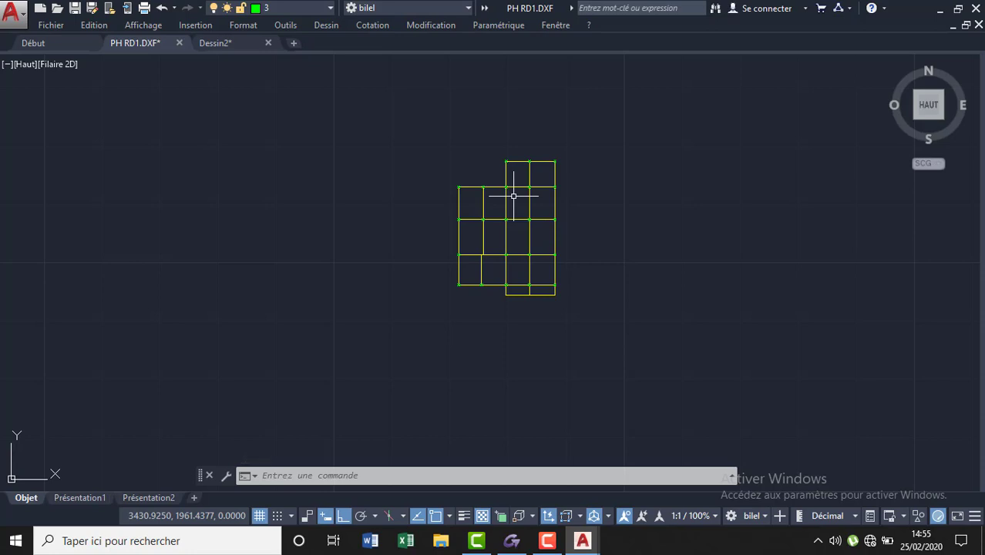
{"action": "left_click_drag", "start_coordinate": [595, 127], "coordinate": [617, 210]}
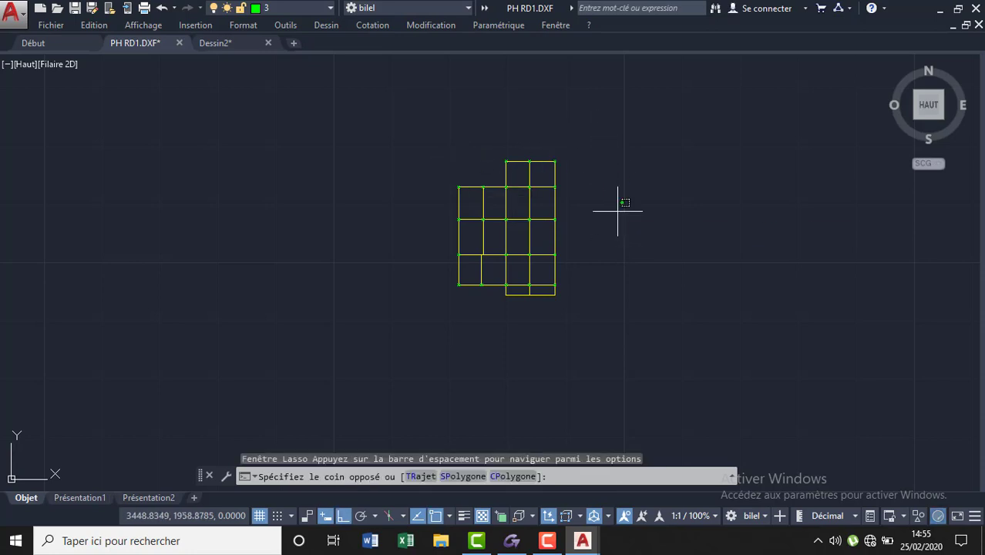
{"action": "key", "text": "Escape"}
{"action": "mouse_move", "coordinate": [604, 317]}
{"action": "left_mouse_down"}
{"action": "mouse_move", "coordinate": [490, 107]}
{"action": "mouse_move", "coordinate": [740, 193]}
{"action": "left_mouse_up"}
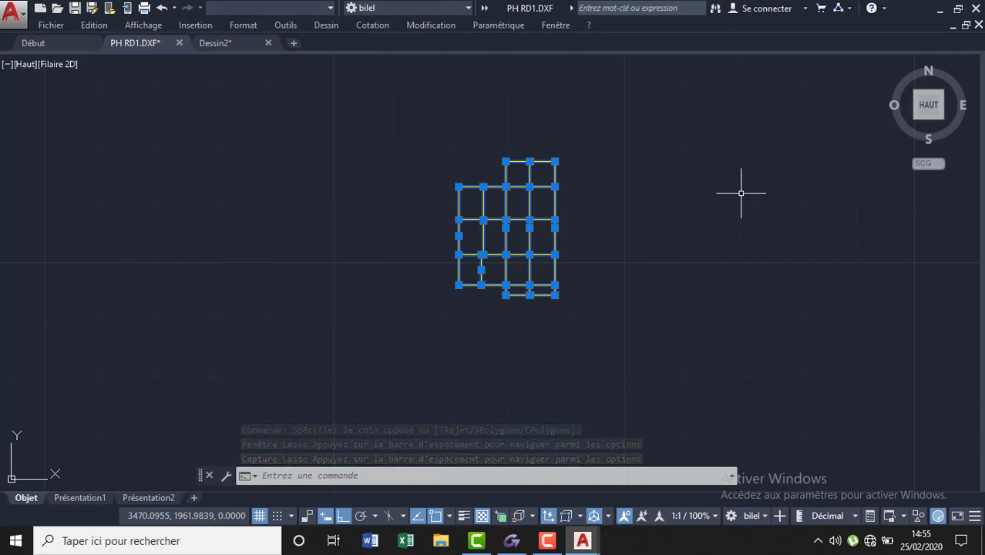
{"action": "key", "text": "ctrl+c"}
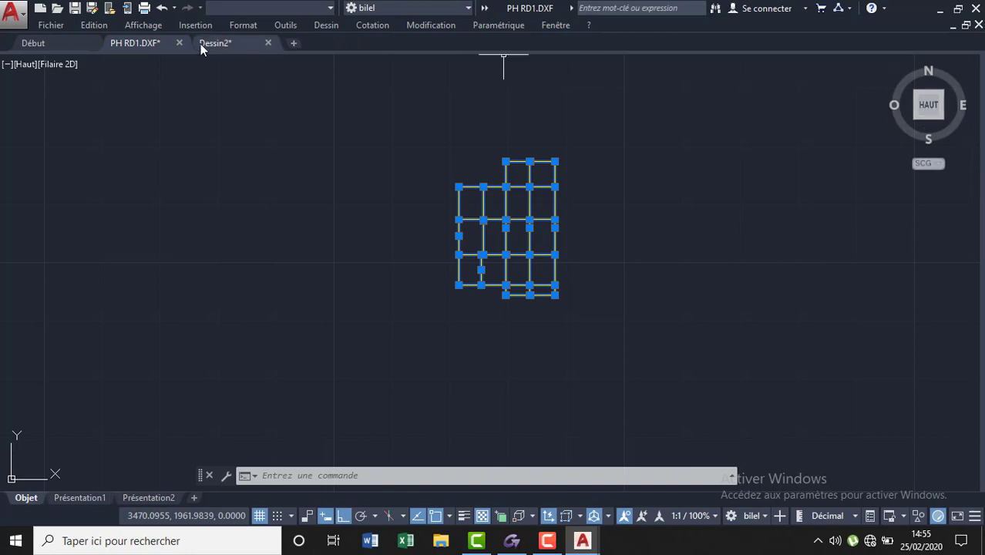
{"action": "mouse_move", "coordinate": [215, 43]}
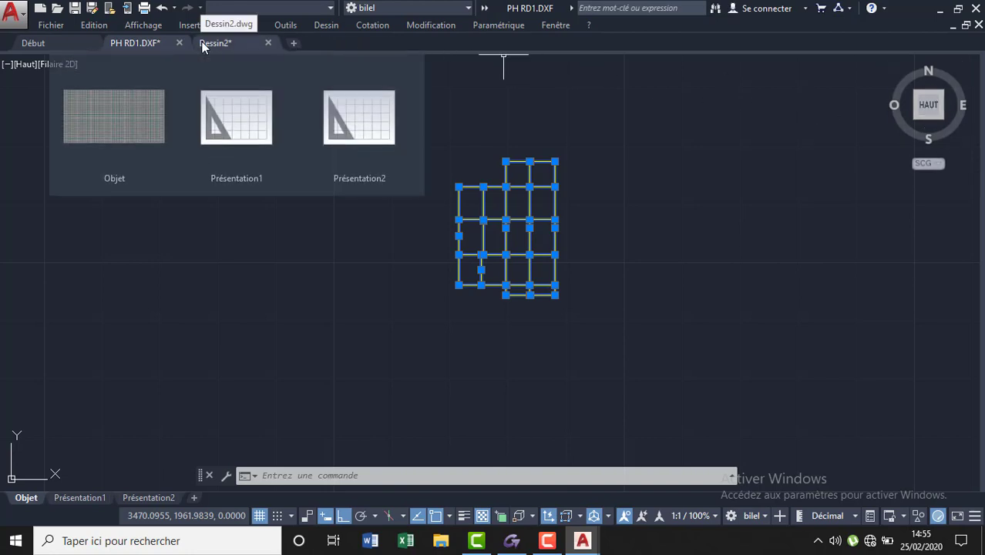
Step: Paste the copied grid into Dessin2 at a picked insertion point and zoom to check it
{"action": "left_click", "coordinate": [204, 46]}
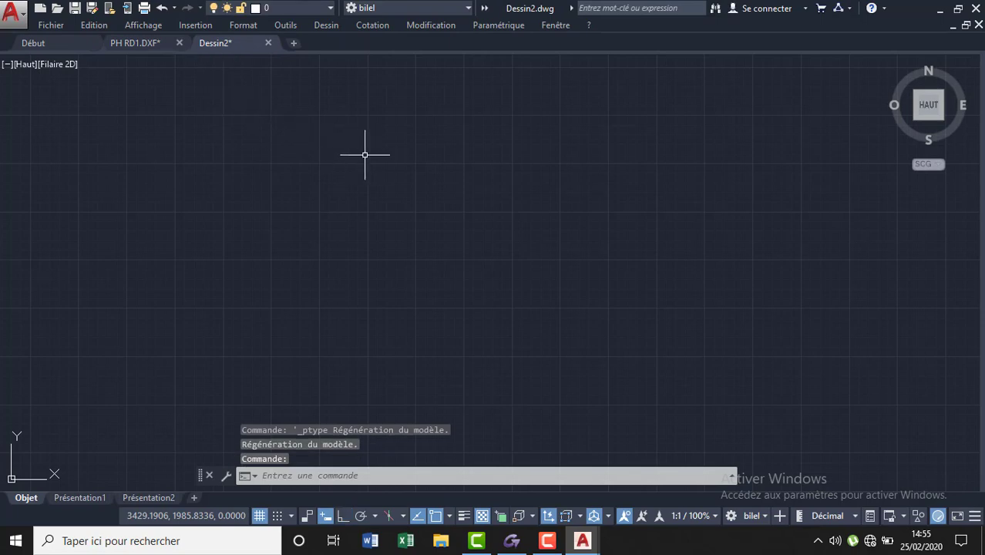
{"action": "key", "text": "ctrl+v"}
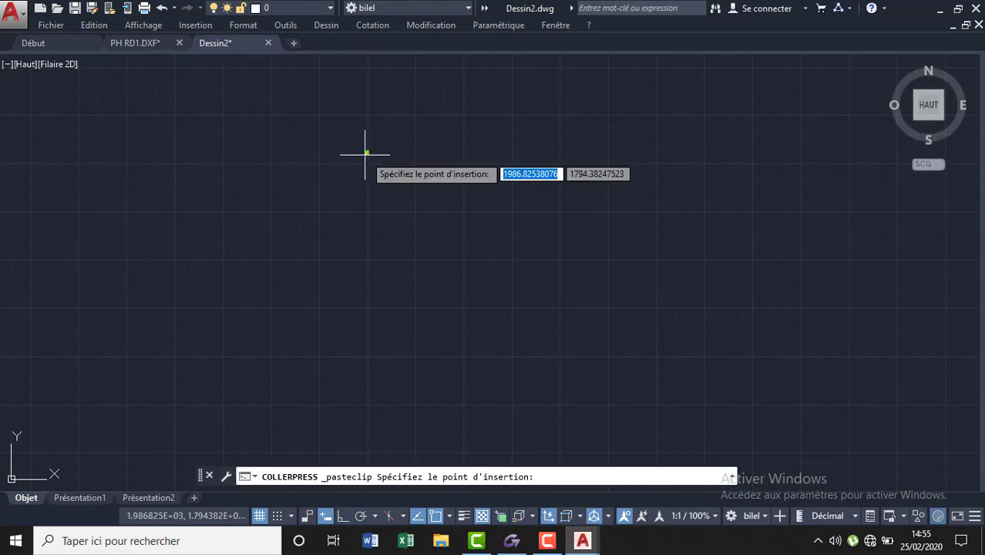
{"action": "scroll", "coordinate": [365, 153], "scroll_direction": "up", "scroll_amount": 3}
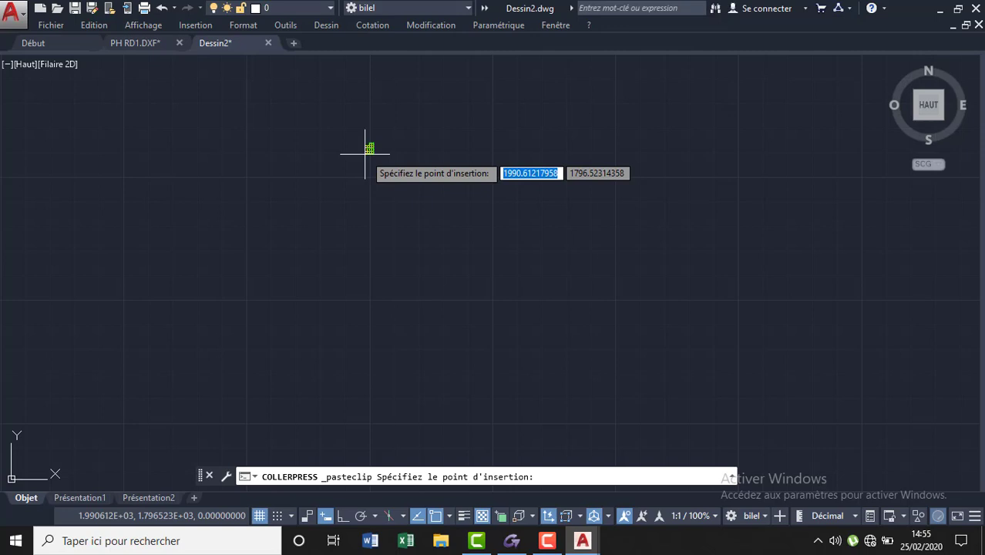
{"action": "left_click", "coordinate": [387, 176]}
{"action": "scroll", "coordinate": [387, 175], "scroll_direction": "up", "scroll_amount": 3}
{"action": "scroll", "coordinate": [386, 173], "scroll_direction": "up", "scroll_amount": 2}
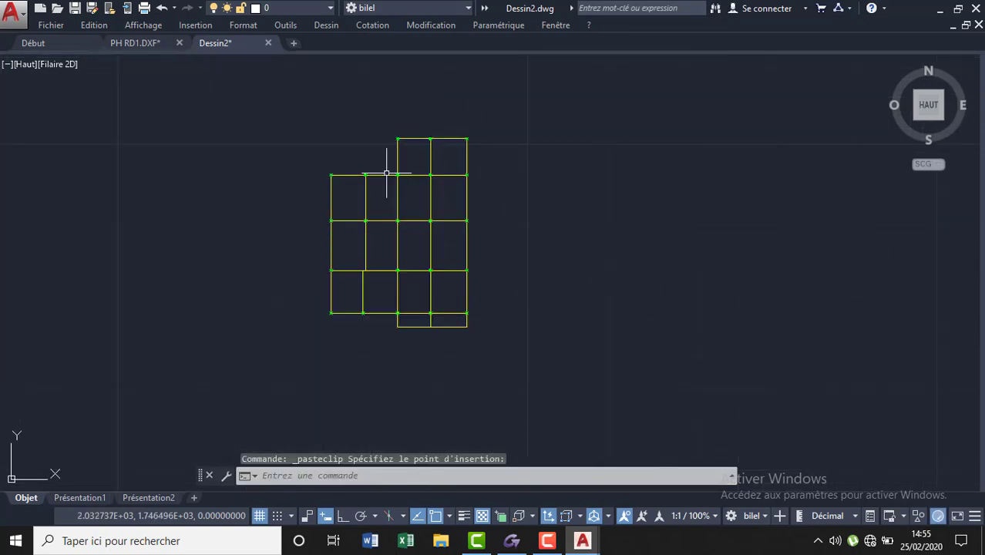
{"action": "scroll", "coordinate": [387, 172], "scroll_direction": "up", "scroll_amount": 4}
{"action": "scroll", "coordinate": [386, 173], "scroll_direction": "up", "scroll_amount": 2}
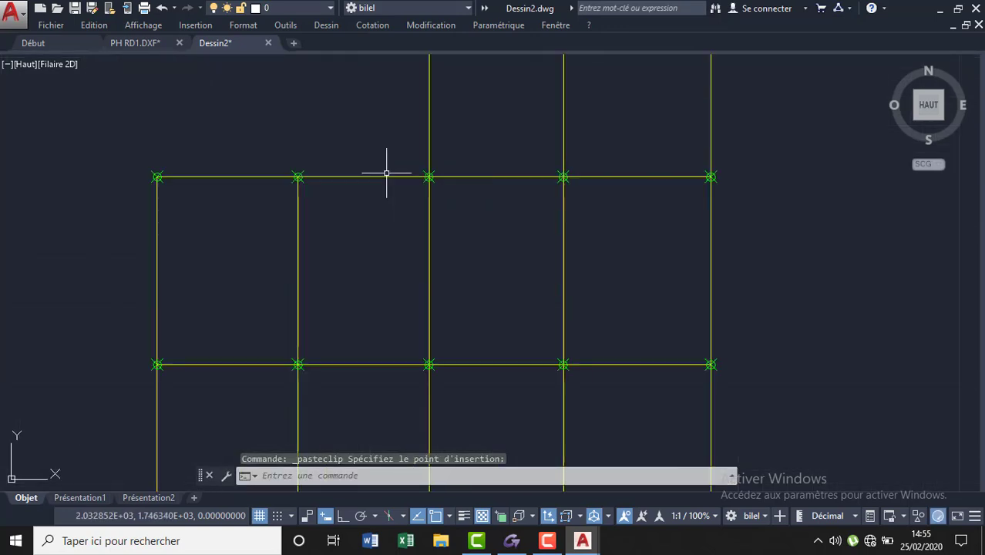
{"action": "scroll", "coordinate": [387, 172], "scroll_direction": "down", "scroll_amount": 4}
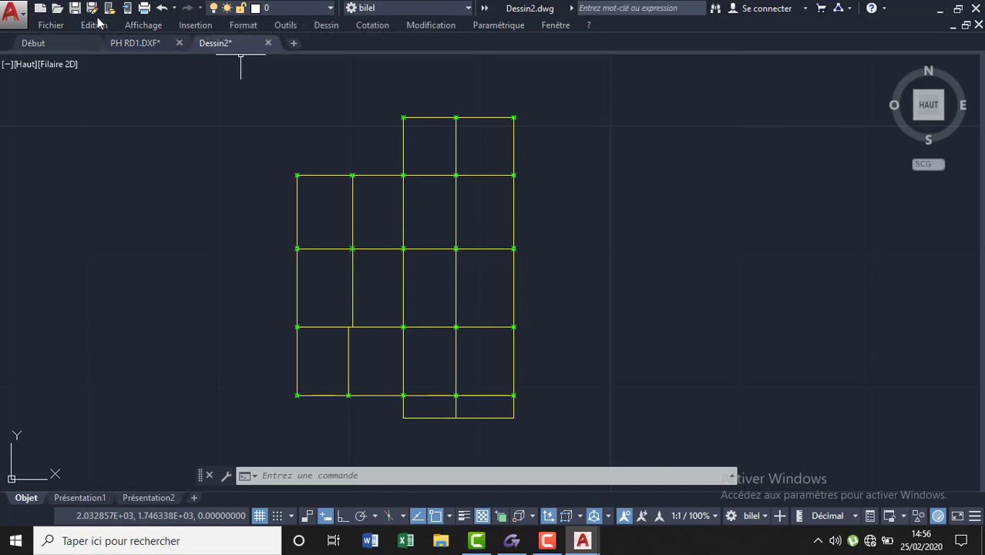
Step: Start Save As for Dessin2 and name the file PB 1etage.dxf
{"action": "left_click", "coordinate": [107, 44]}
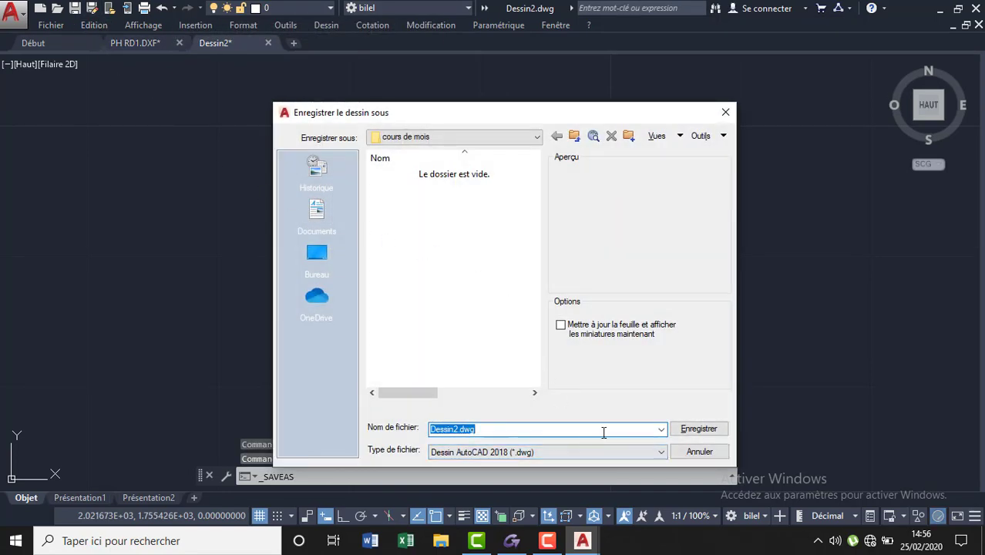
{"action": "key", "text": "BackSpace"}
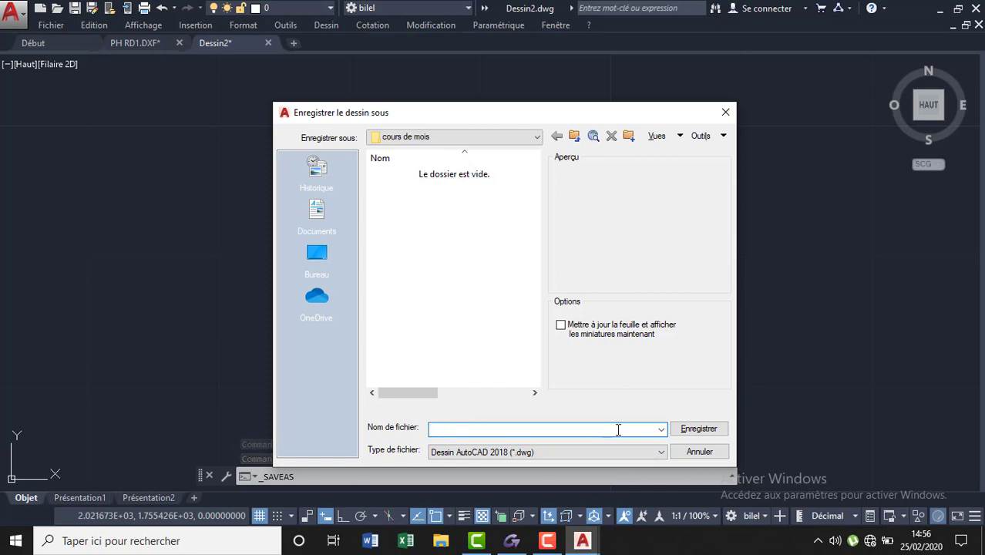
{"action": "left_click", "coordinate": [660, 429]}
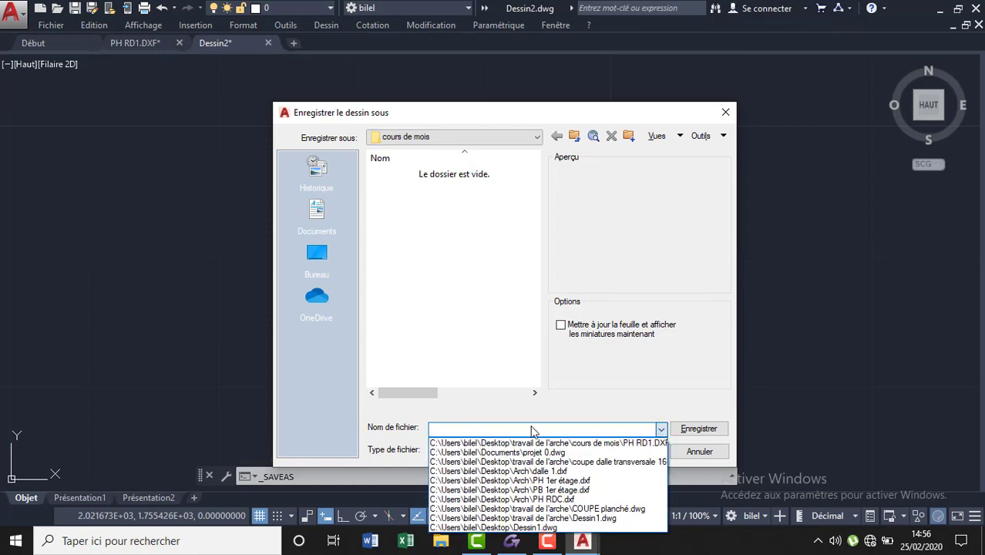
{"action": "left_click", "coordinate": [504, 429]}
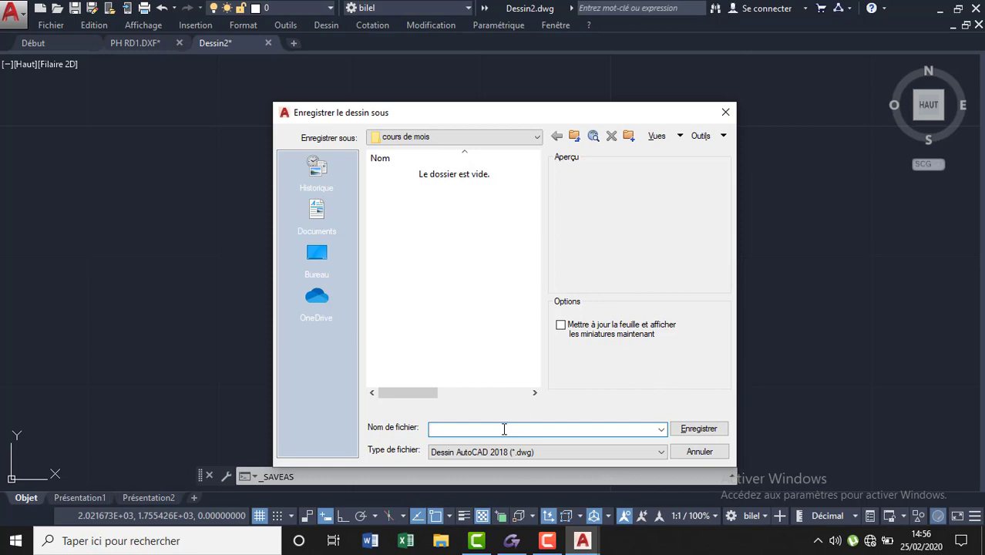
{"action": "type", "text": "P"}
{"action": "type", "text": "2"}
{"action": "key", "text": "BackSpace"}
{"action": "key", "text": "BackSpace"}
{"action": "key", "text": "BackSpace"}
{"action": "key", "text": "BackSpace"}
{"action": "key", "text": "BackSpace"}
{"action": "type", "text": "ge"}
{"action": "type", "text": ".dxf"}
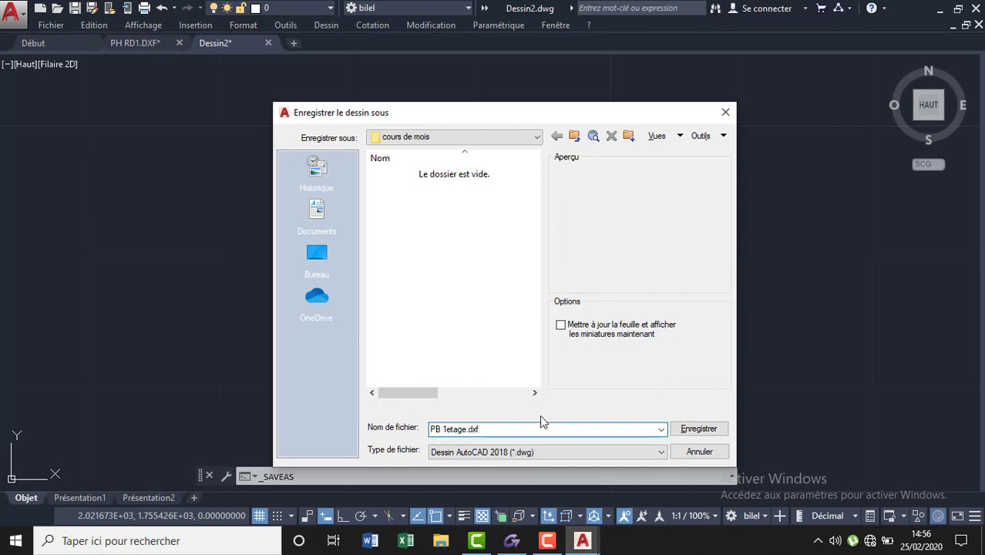
Step: Save it as DXF AutoCAD 2018 in Bureau > travail de l'arche > cours de mois
{"action": "left_click", "coordinate": [581, 451]}
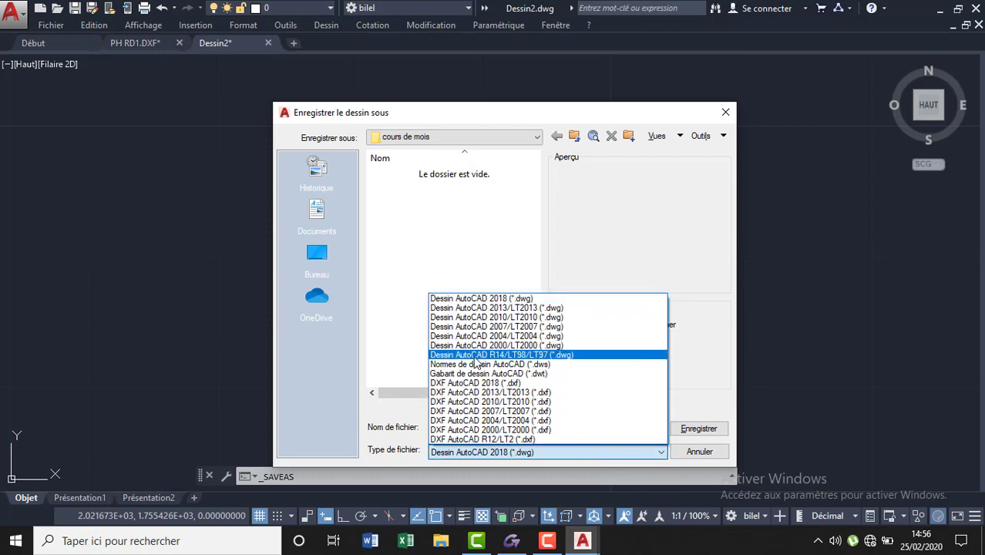
{"action": "left_click", "coordinate": [540, 382]}
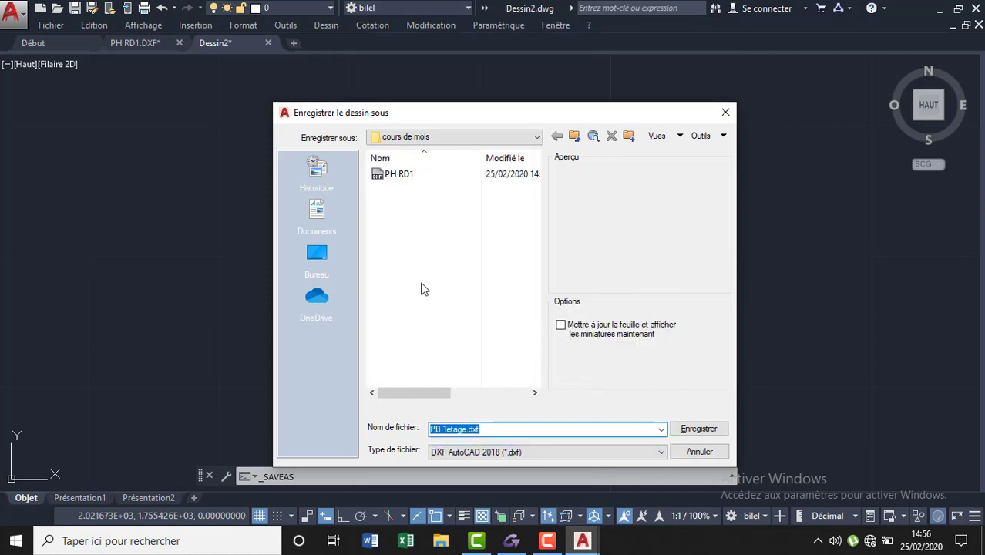
{"action": "left_click", "coordinate": [317, 251]}
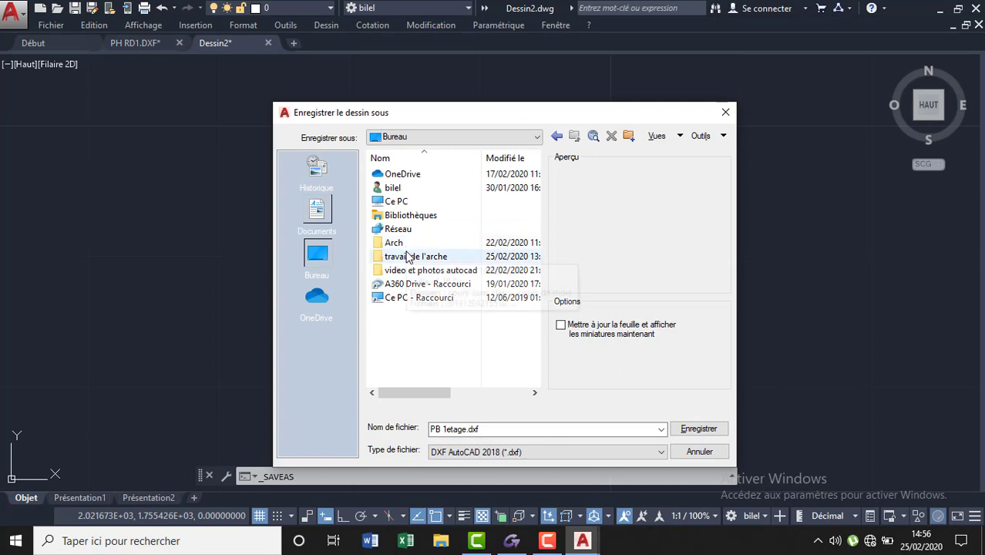
{"action": "double_click", "coordinate": [408, 255]}
{"action": "double_click", "coordinate": [420, 191]}
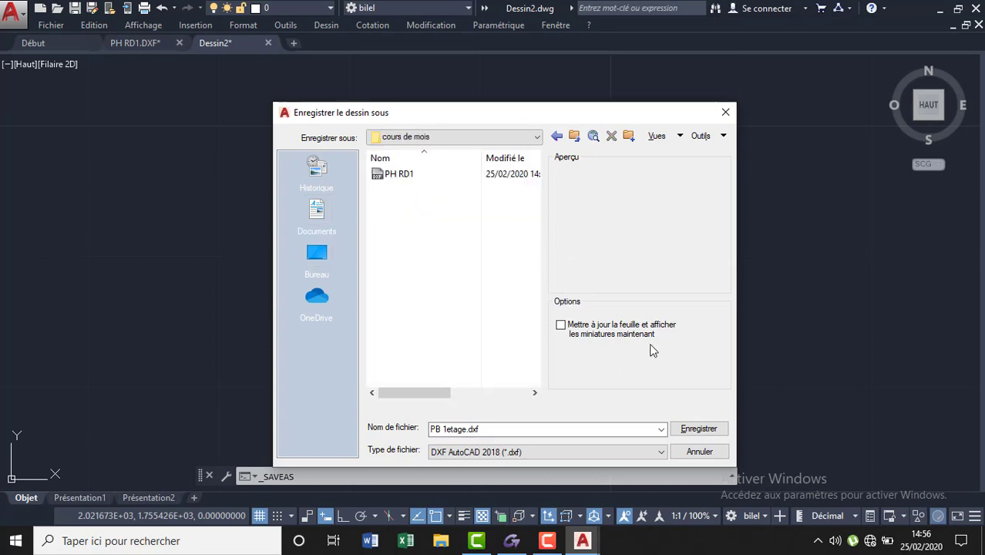
{"action": "left_click", "coordinate": [697, 429]}
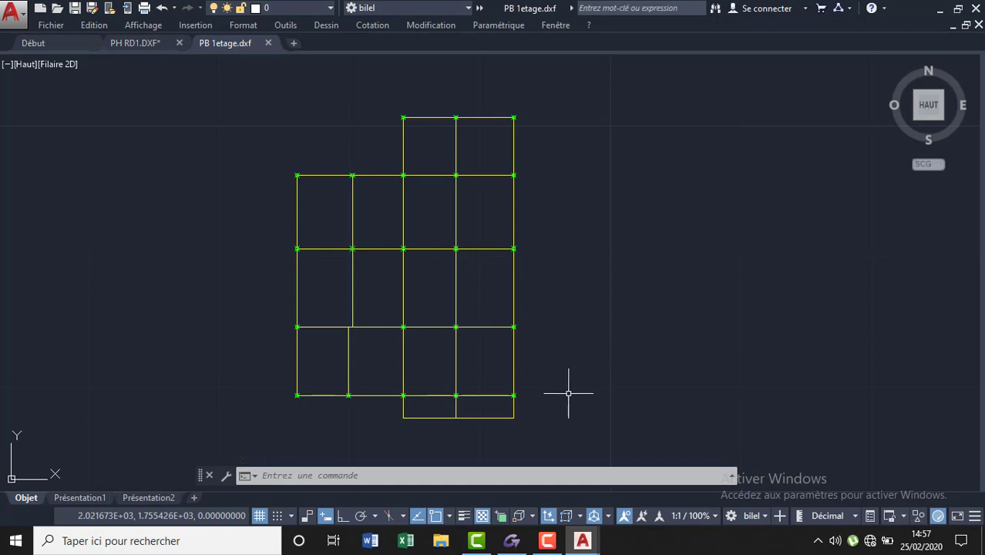
Step: In Graitec OMD's Pilote tree, try adding a new folder under the Default study folder
{"action": "left_click", "coordinate": [512, 542]}
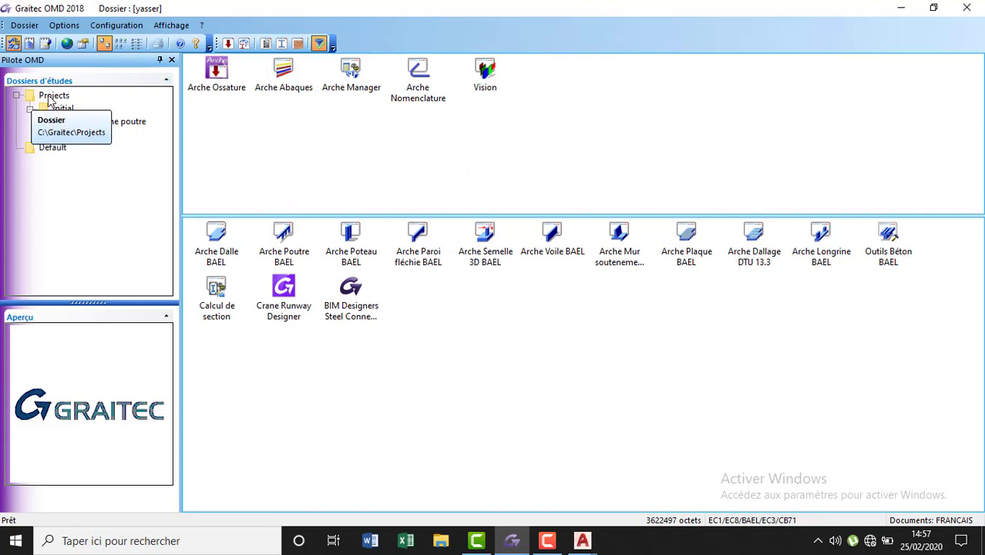
{"action": "left_click", "coordinate": [49, 99]}
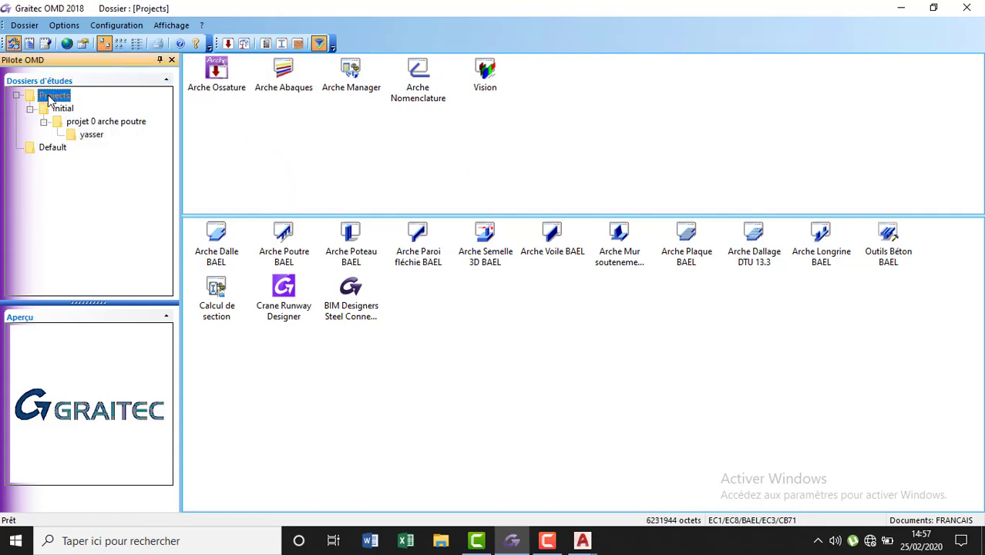
{"action": "left_click", "coordinate": [89, 148]}
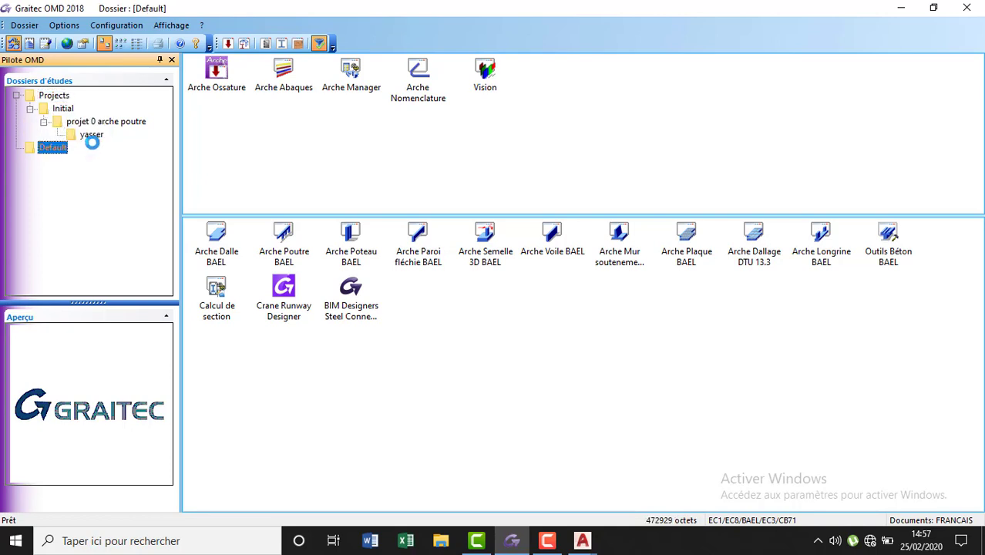
{"action": "right_click", "coordinate": [88, 144]}
{"action": "left_click", "coordinate": [55, 96]}
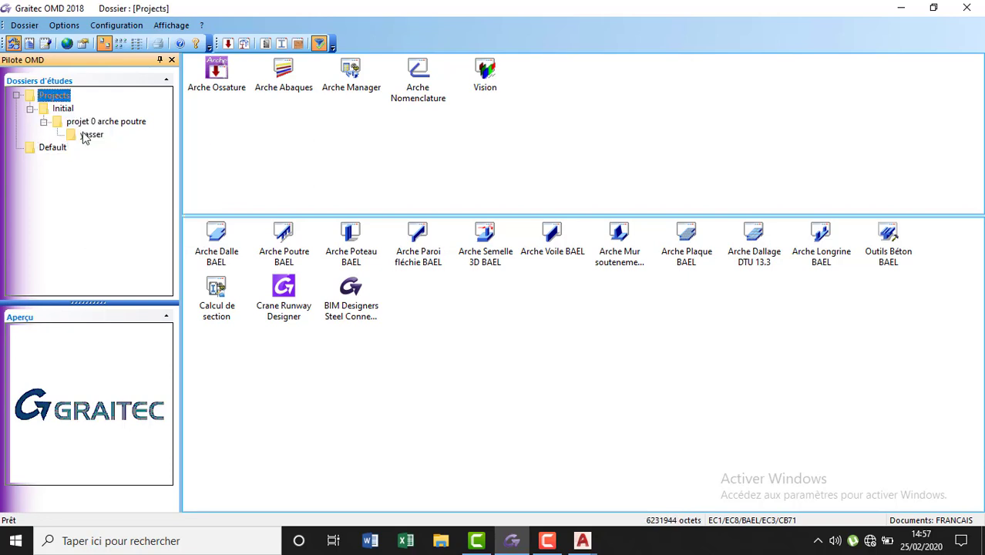
{"action": "left_click", "coordinate": [91, 135]}
{"action": "left_click", "coordinate": [123, 143]}
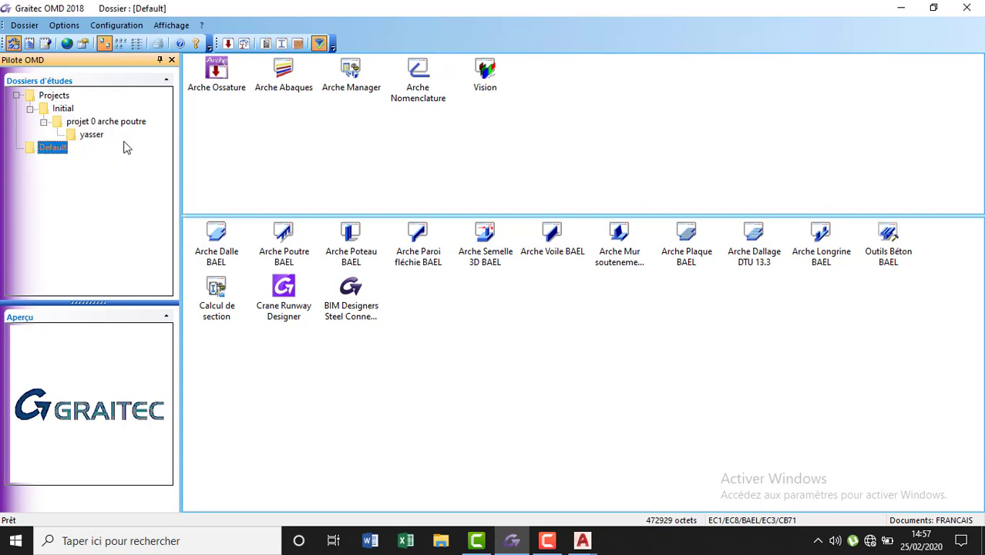
{"action": "right_click", "coordinate": [123, 141]}
{"action": "left_click", "coordinate": [160, 169]}
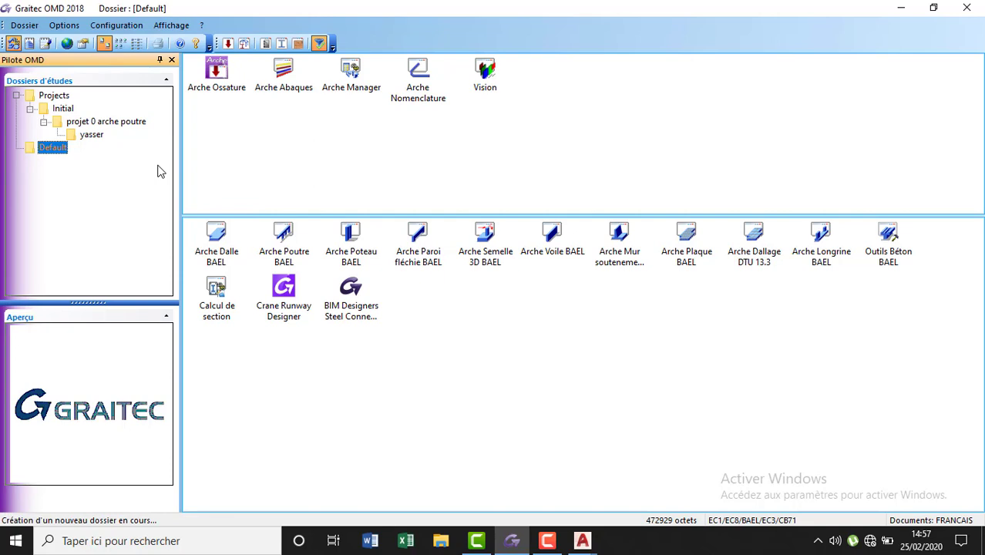
{"action": "right_click", "coordinate": [95, 144]}
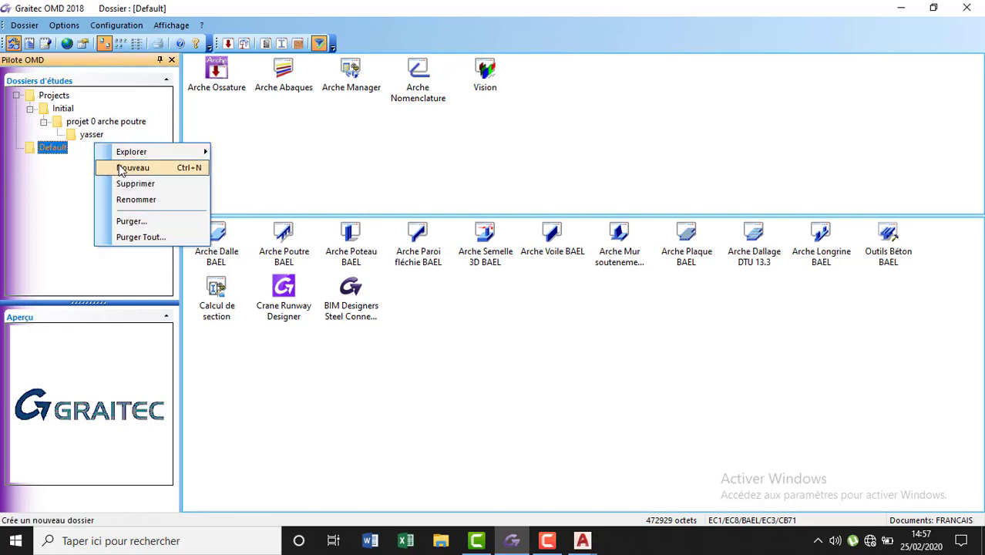
{"action": "left_click", "coordinate": [127, 167]}
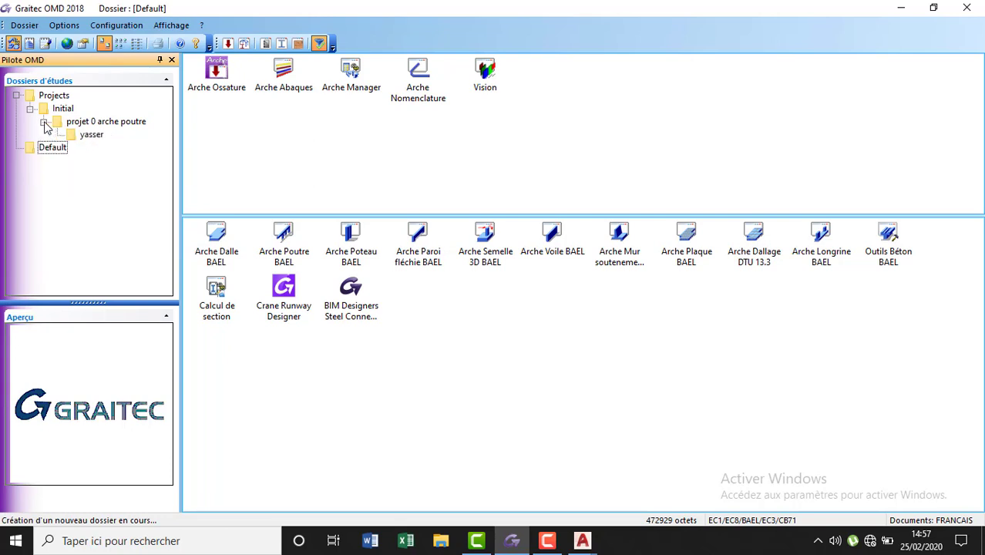
{"action": "left_click", "coordinate": [44, 122]}
{"action": "right_click", "coordinate": [86, 136]}
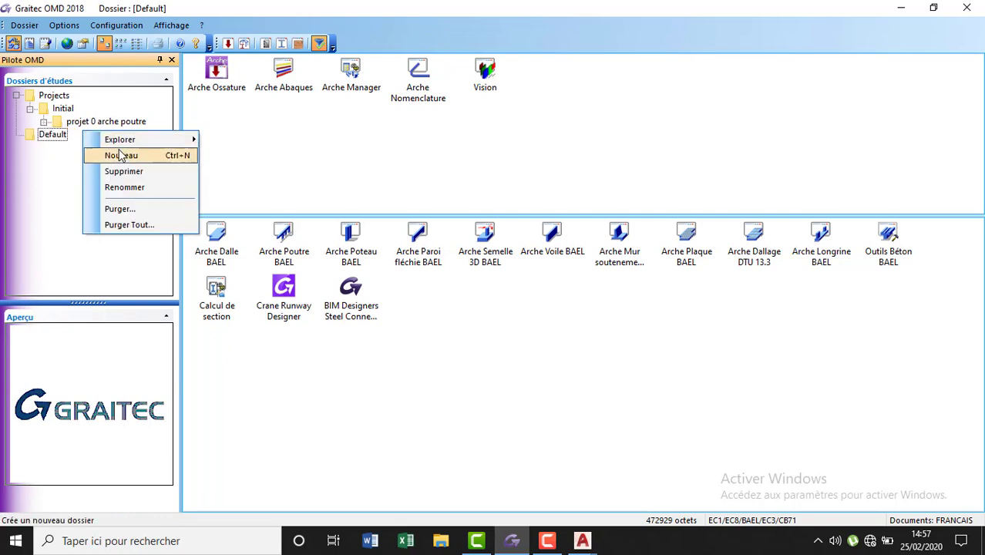
{"action": "left_click", "coordinate": [121, 156]}
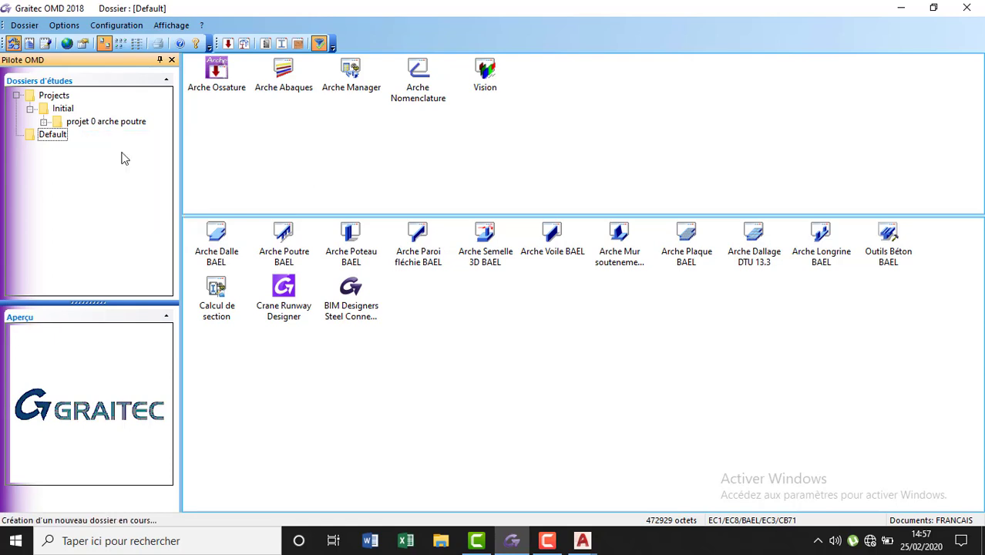
{"action": "left_click", "coordinate": [16, 96]}
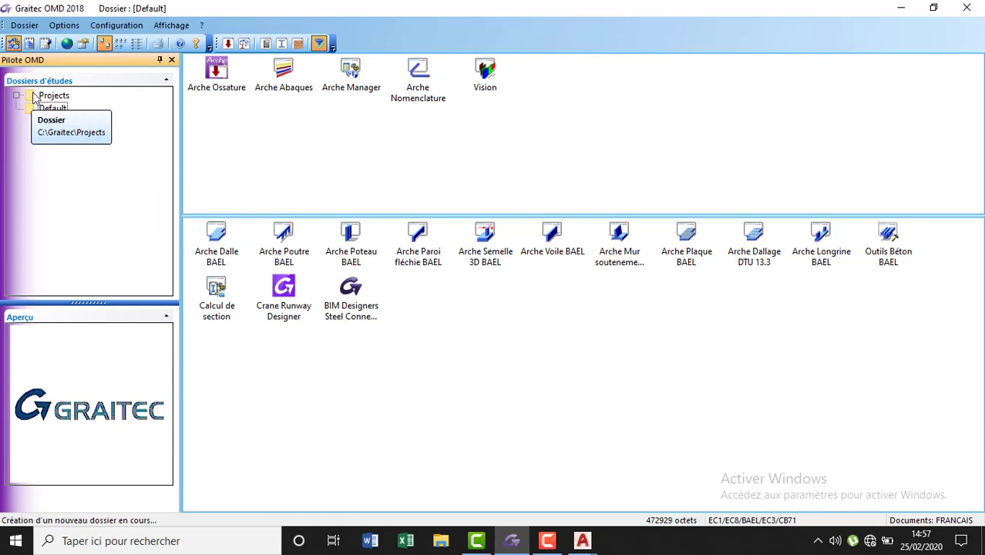
Step: Add a new subfolder under projet 0 arche poutre named génie civil
{"action": "left_click", "coordinate": [16, 96]}
{"action": "left_click", "coordinate": [40, 111]}
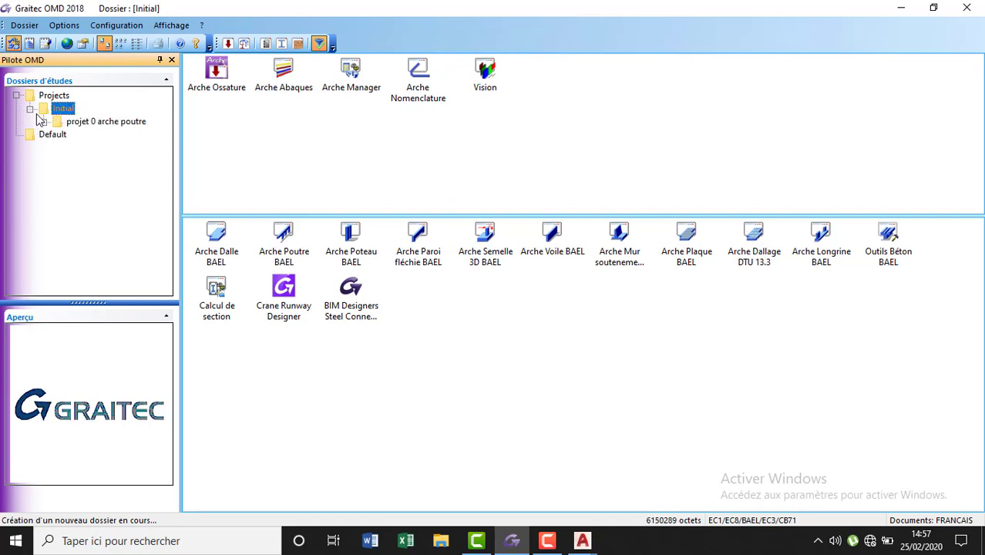
{"action": "left_click", "coordinate": [73, 122]}
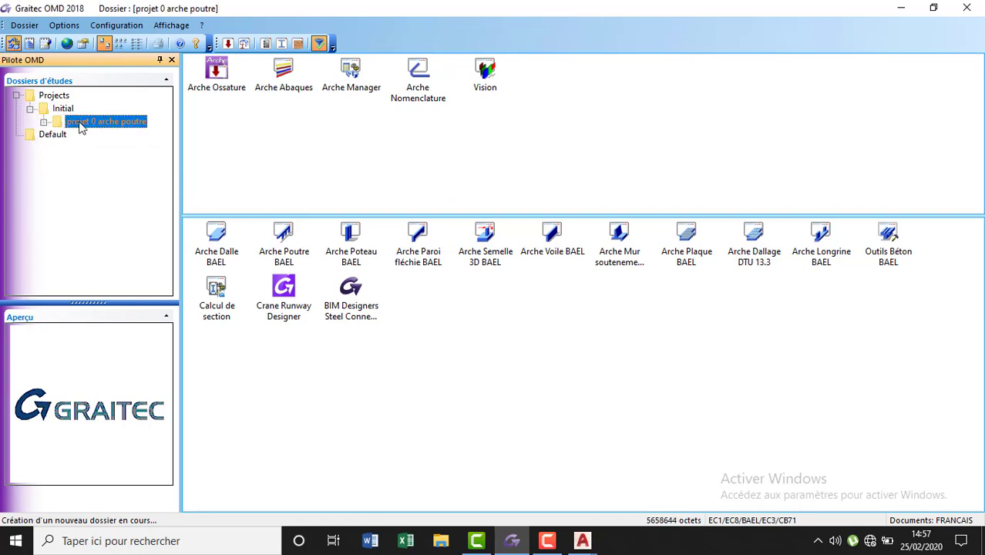
{"action": "right_click", "coordinate": [99, 128]}
{"action": "left_click", "coordinate": [128, 157]}
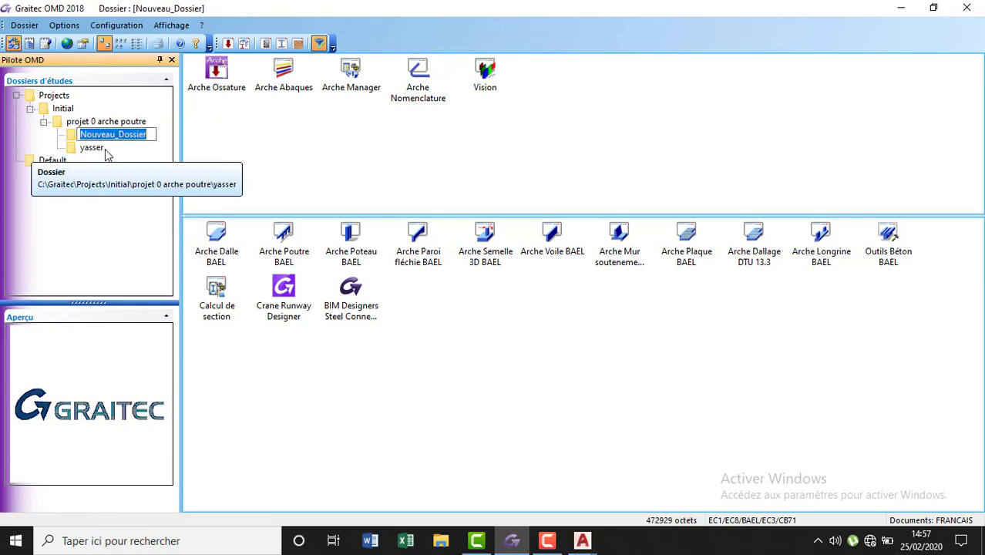
{"action": "key", "text": "BackSpace"}
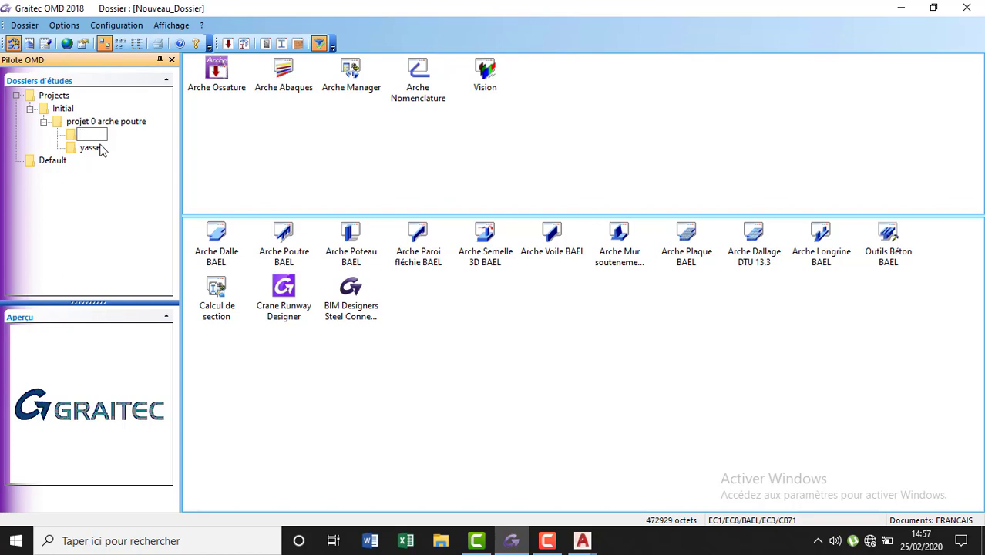
{"action": "type", "text": "génie"}
{"action": "type", "text": " civ"}
{"action": "type", "text": "il"}
{"action": "key", "text": "Return"}
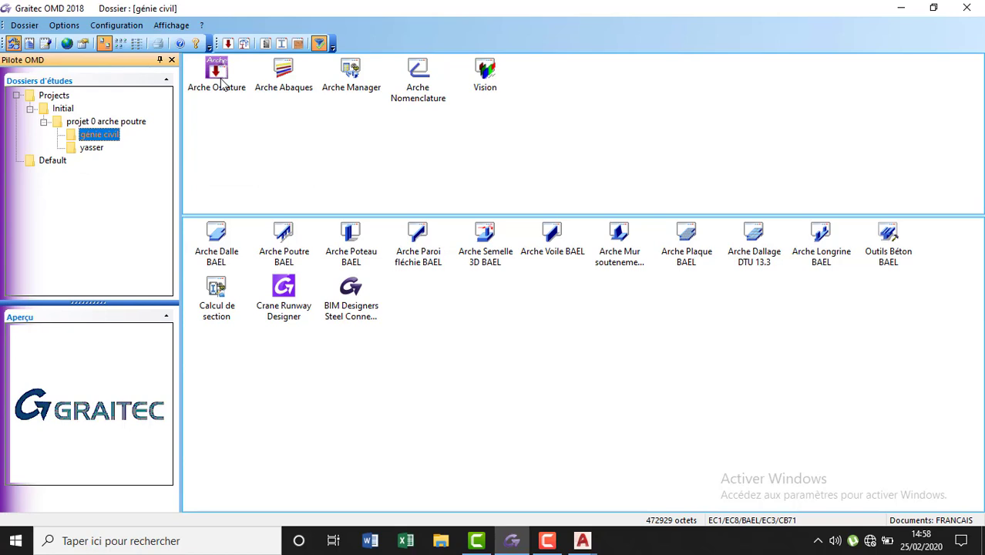
Step: Pick the Arche Ossature module and quit the licence activation wizard, confirming with Oui
{"action": "left_click", "coordinate": [218, 86]}
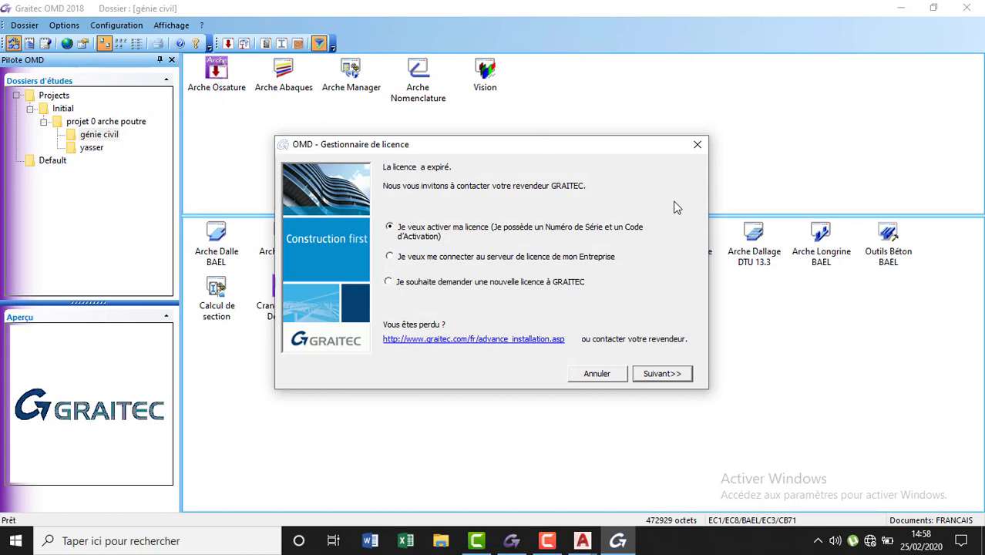
{"action": "left_click", "coordinate": [697, 151]}
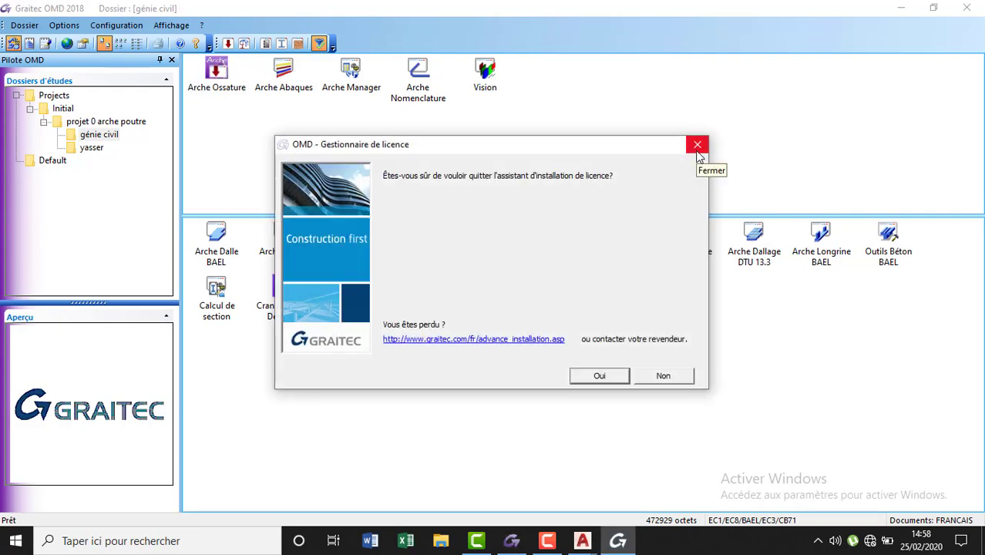
{"action": "left_click", "coordinate": [601, 378]}
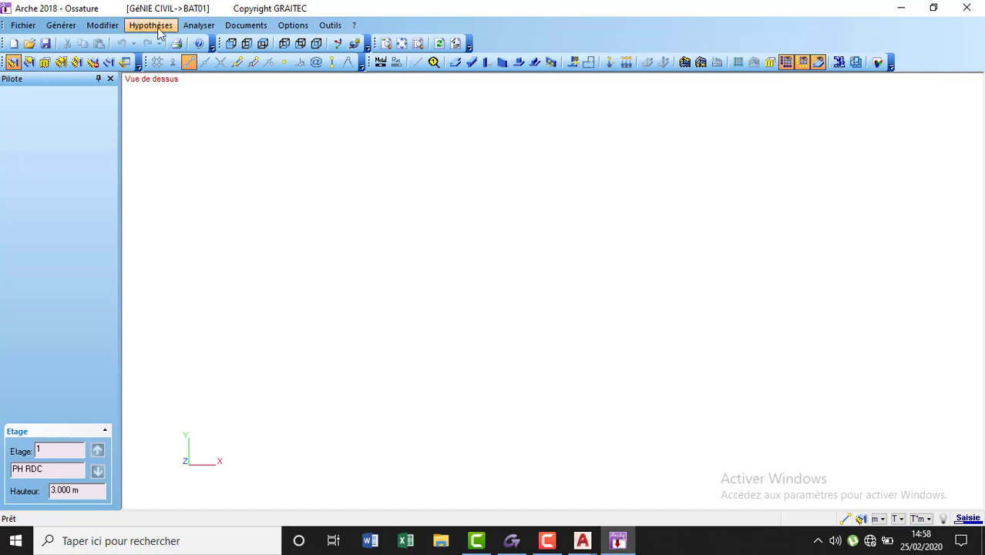
Step: In Options > Unités, set forces to KiloNewton and leave stresses in MegaPa. (N/mm²)
{"action": "left_click", "coordinate": [306, 27]}
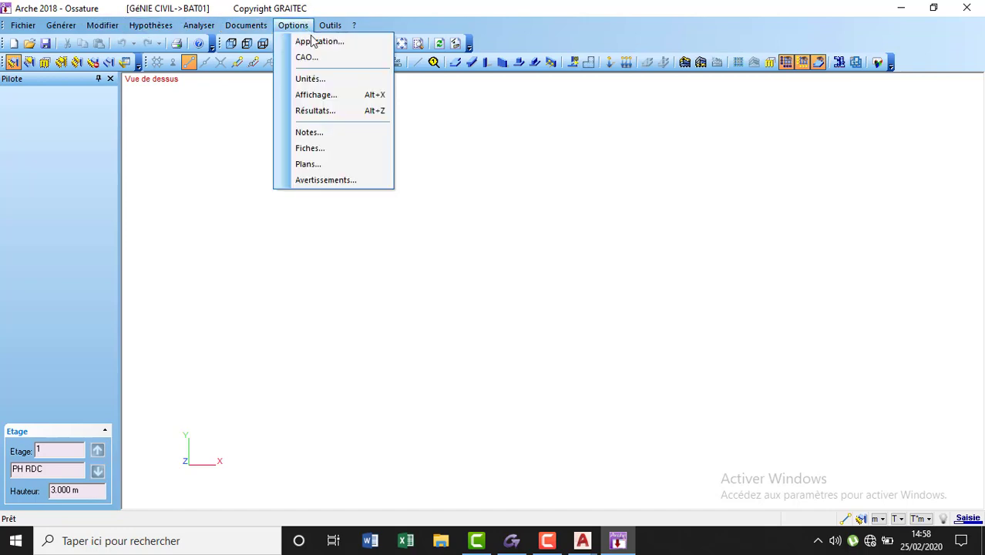
{"action": "left_click", "coordinate": [320, 80]}
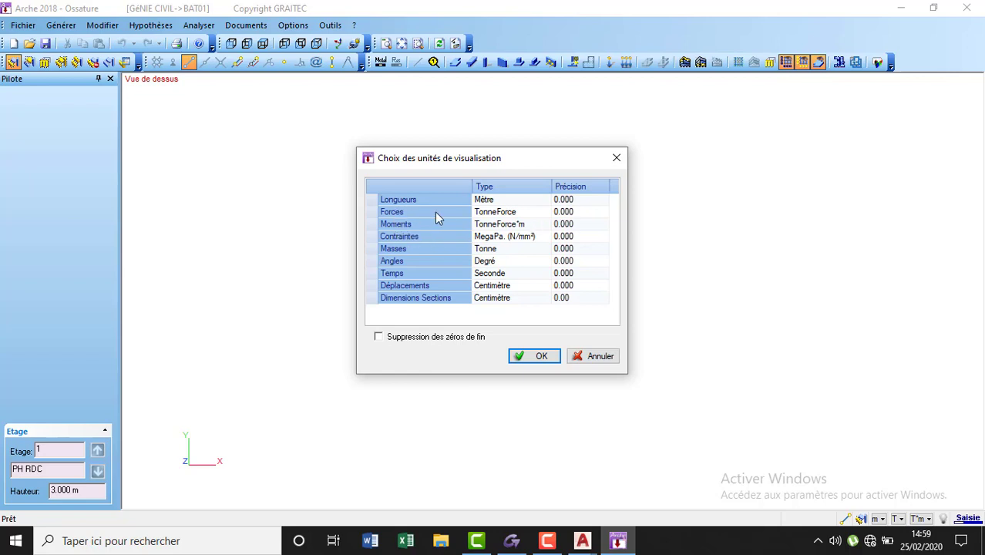
{"action": "left_click", "coordinate": [524, 212]}
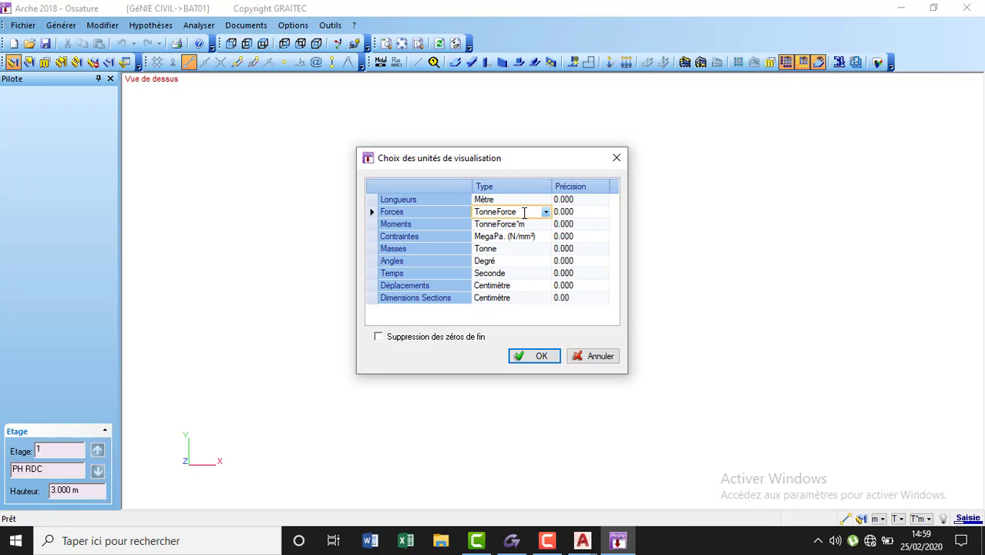
{"action": "left_click", "coordinate": [545, 212]}
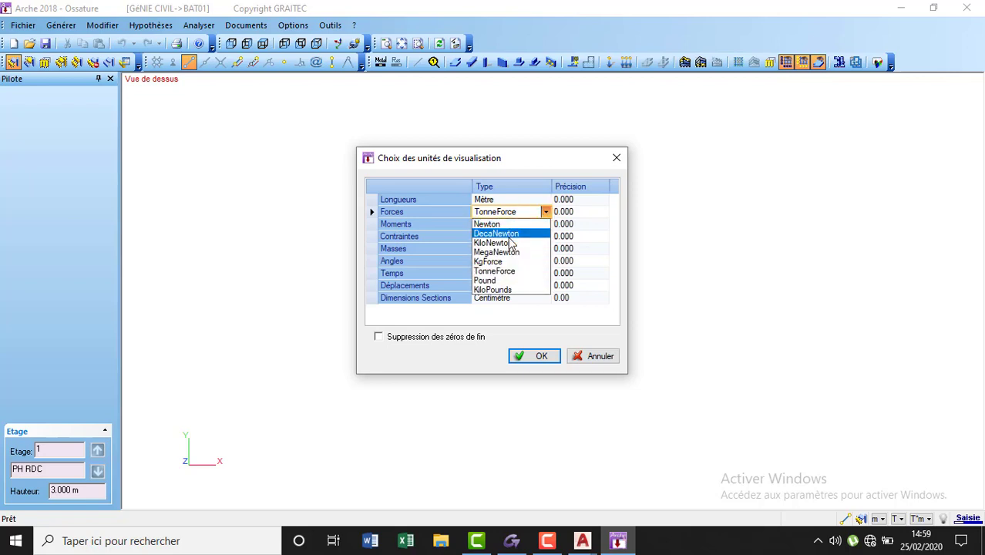
{"action": "left_click", "coordinate": [509, 243]}
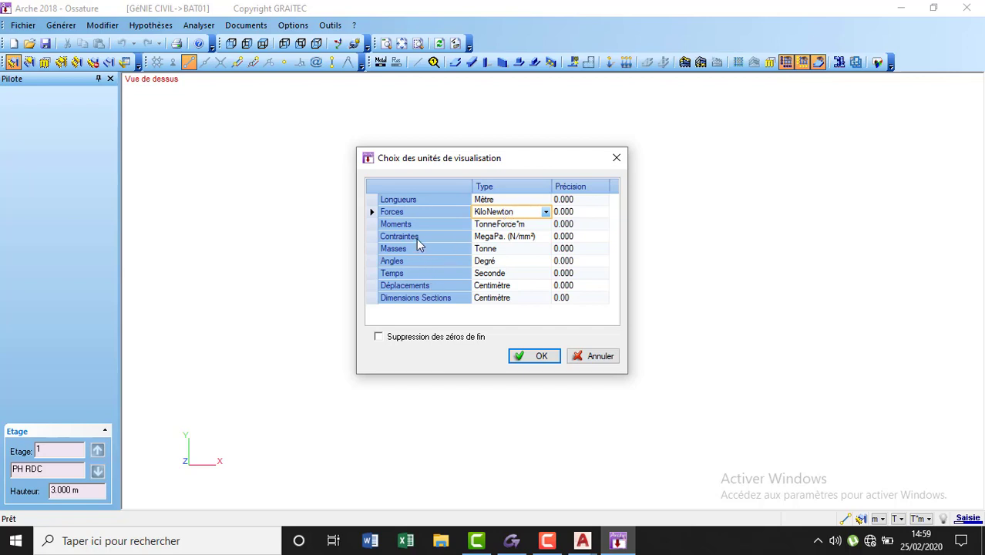
{"action": "left_click", "coordinate": [545, 238]}
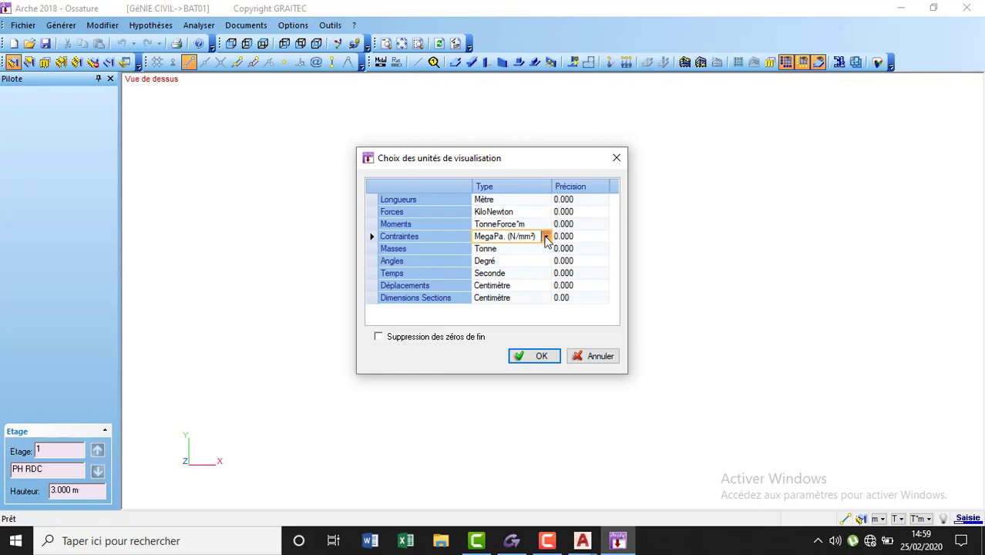
{"action": "left_click", "coordinate": [545, 236]}
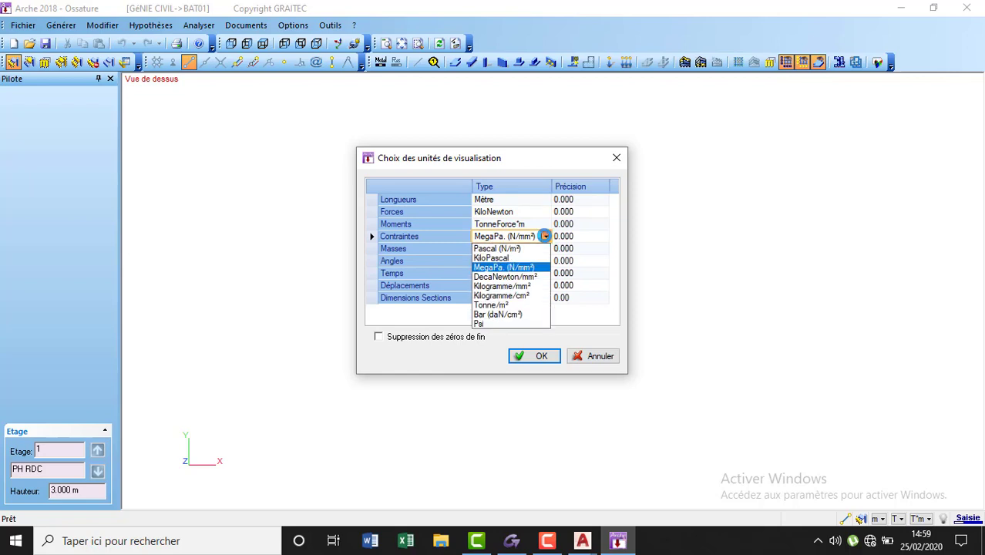
{"action": "left_click", "coordinate": [545, 235]}
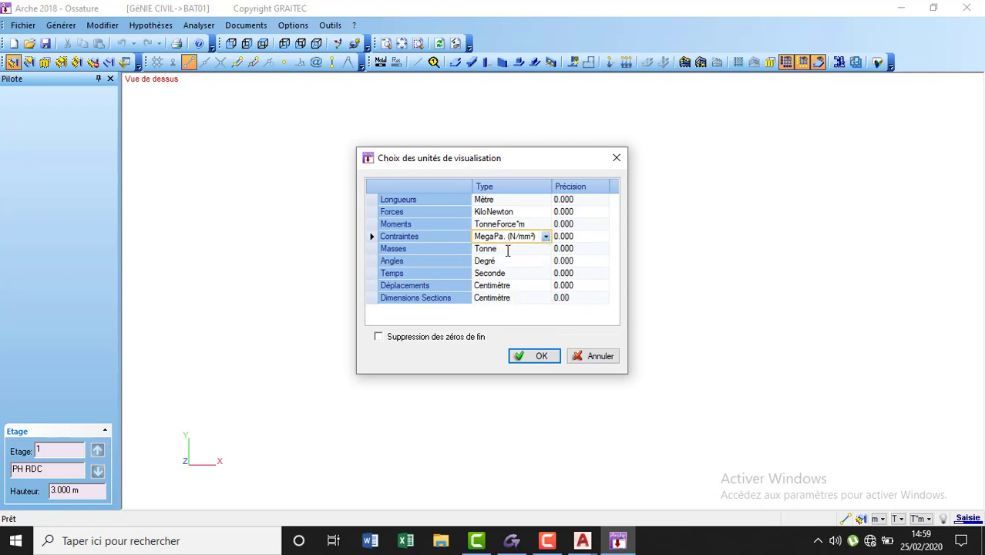
Step: Set masses to Kilogramme, keep moments in TonneForce*m, and apply the new units
{"action": "left_click", "coordinate": [507, 250]}
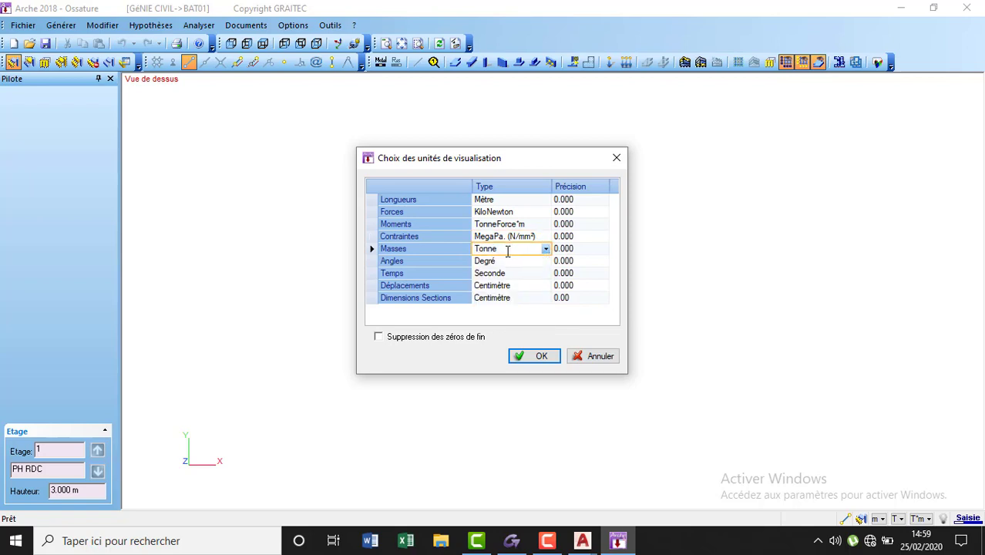
{"action": "left_click", "coordinate": [545, 249]}
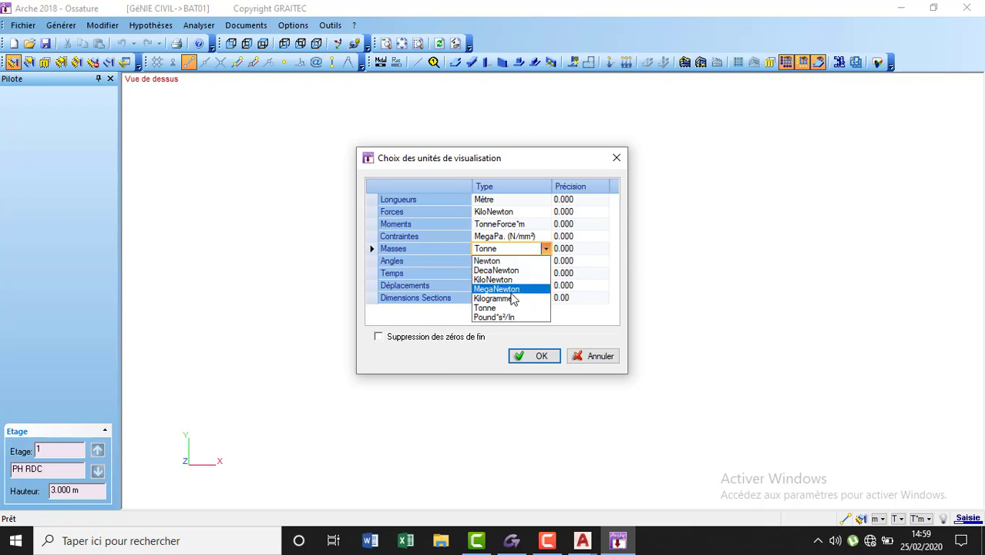
{"action": "left_click", "coordinate": [512, 298]}
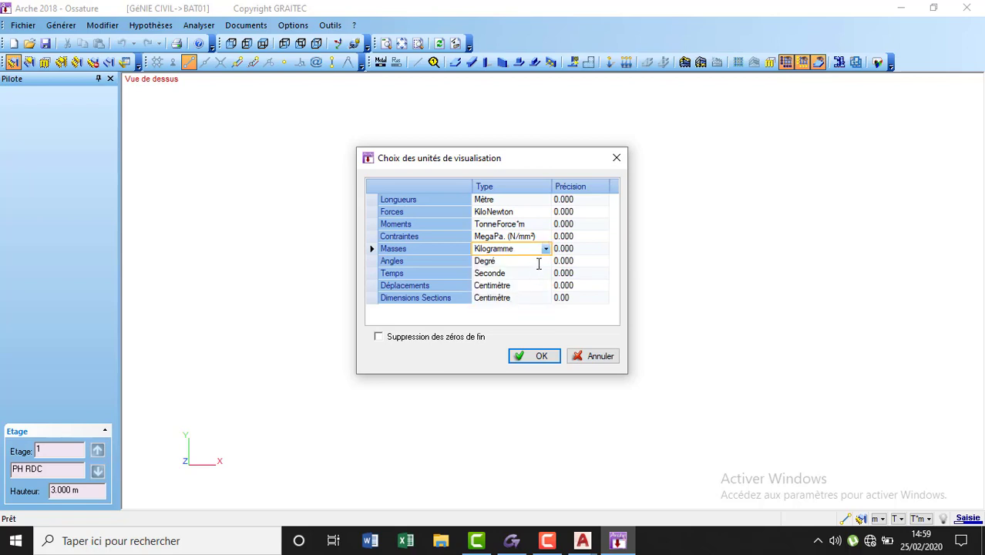
{"action": "left_click", "coordinate": [539, 263]}
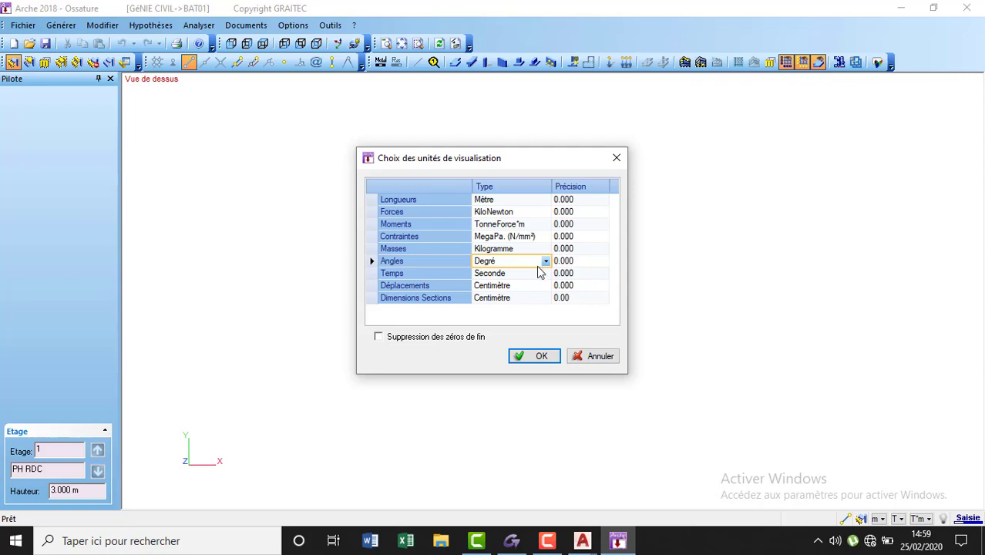
{"action": "left_click", "coordinate": [537, 273]}
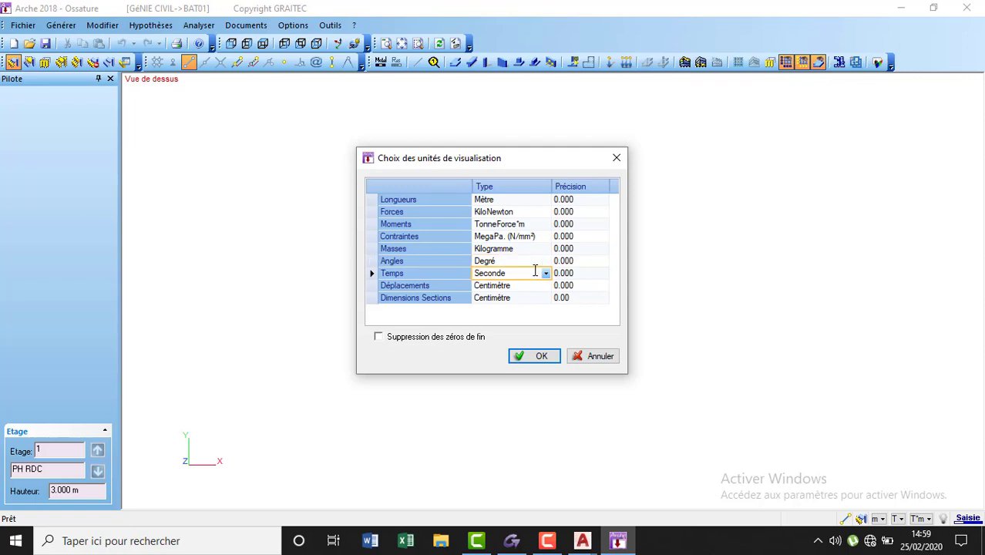
{"action": "left_click", "coordinate": [543, 225]}
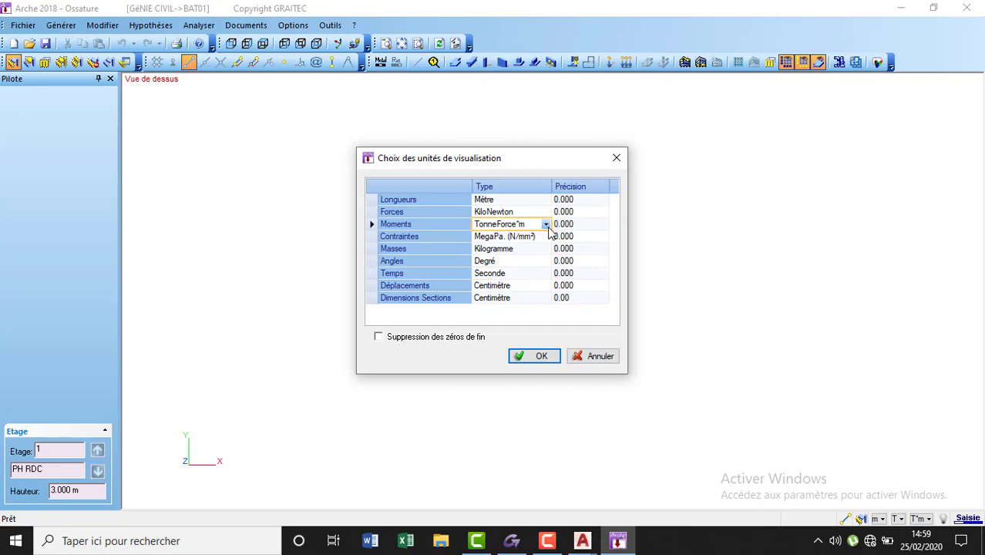
{"action": "left_click", "coordinate": [545, 224]}
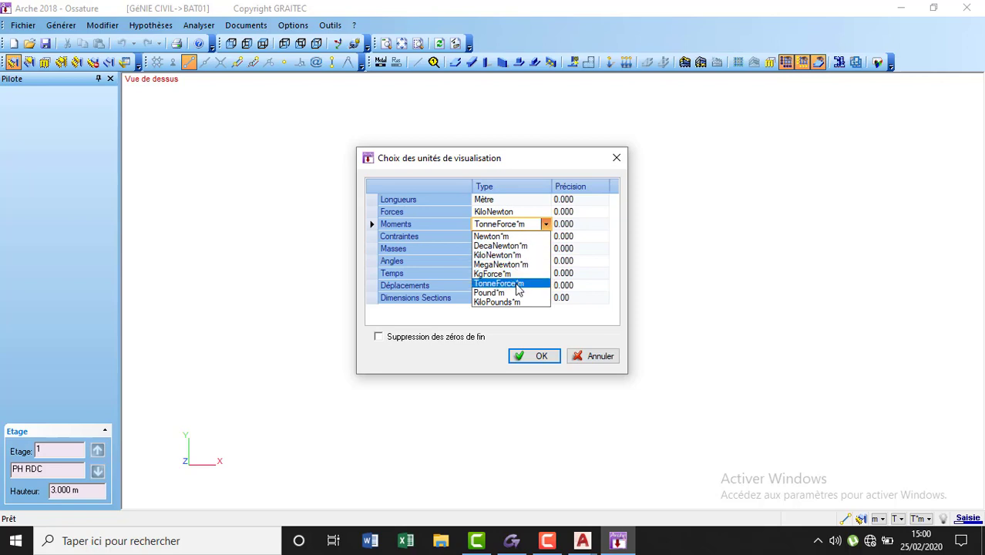
{"action": "left_click", "coordinate": [515, 283]}
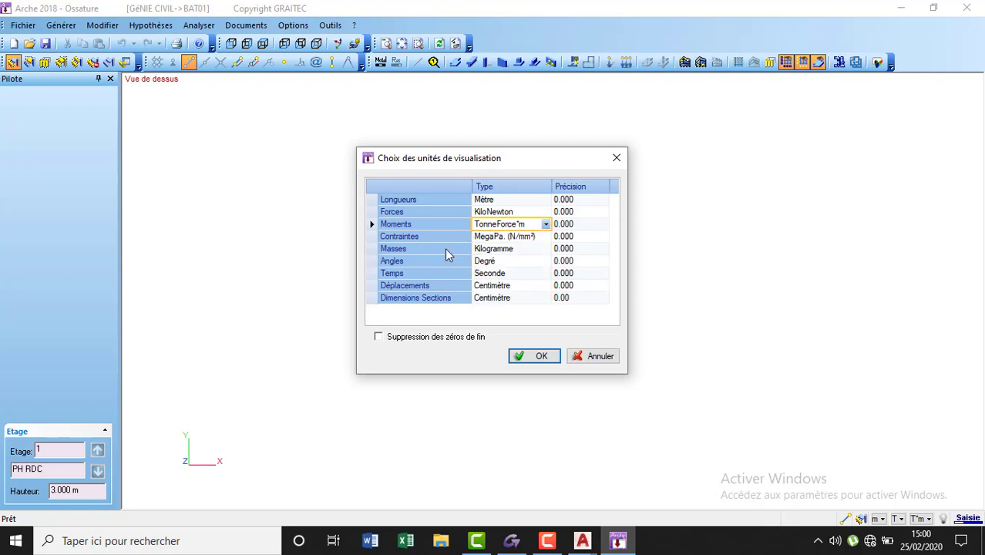
{"action": "left_click", "coordinate": [534, 360]}
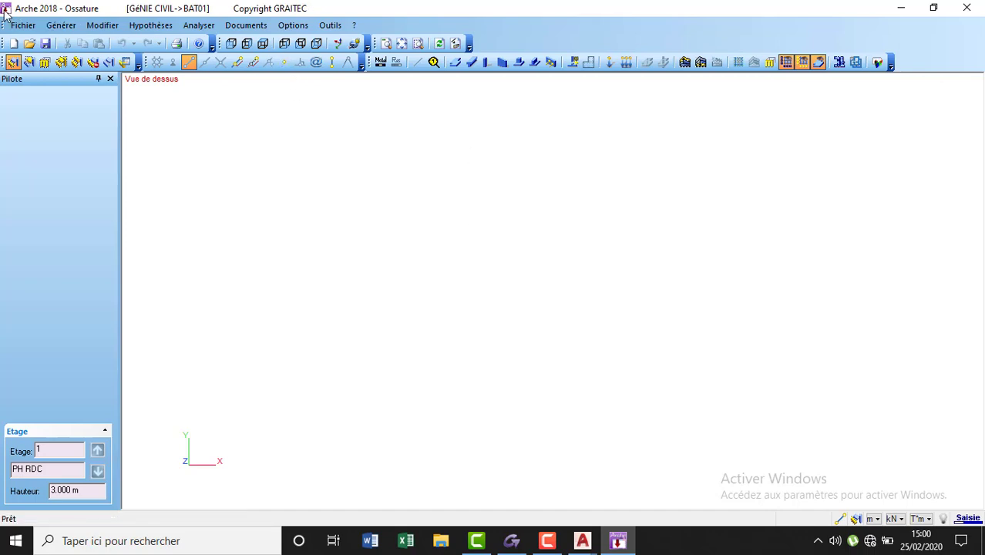
Step: Restore the Arche window to full screen and open the DXF import dialog via Fichier > Importer
{"action": "left_click", "coordinate": [933, 9]}
{"action": "left_click", "coordinate": [795, 123]}
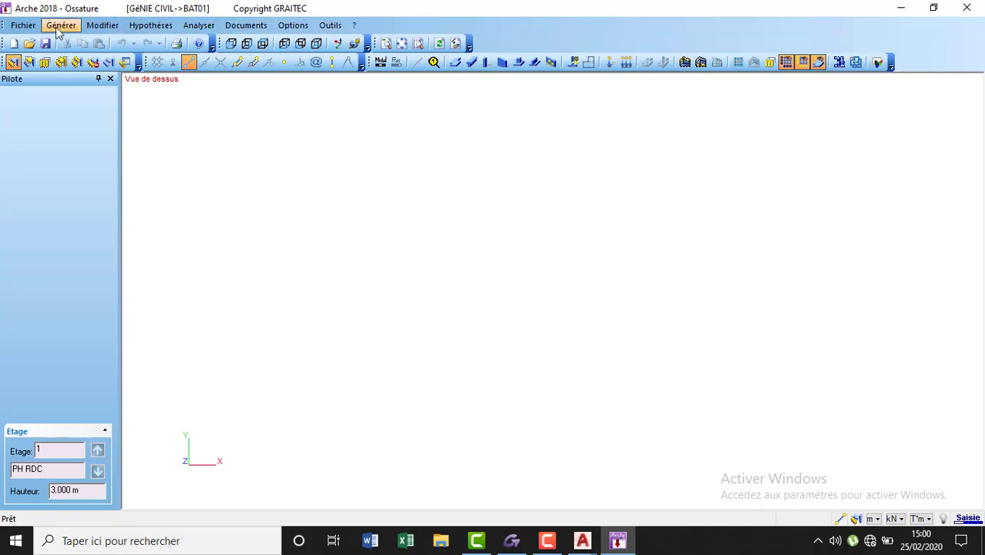
{"action": "left_click", "coordinate": [23, 26]}
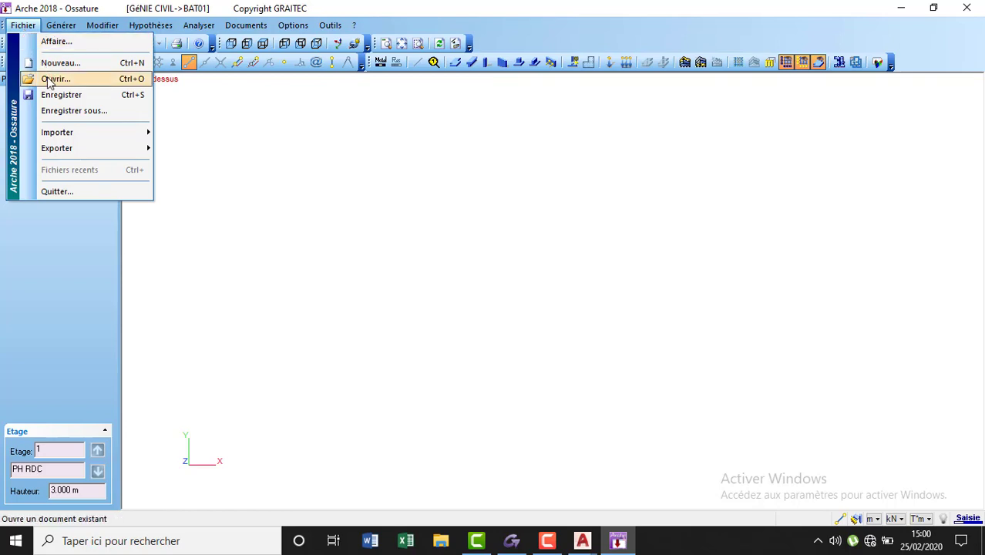
{"action": "mouse_move", "coordinate": [57, 132]}
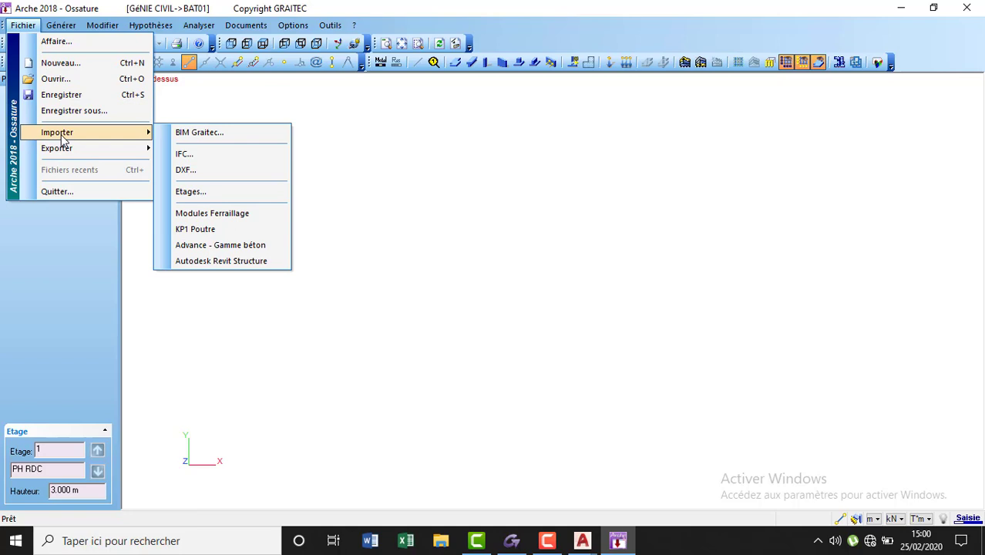
{"action": "left_click", "coordinate": [185, 170]}
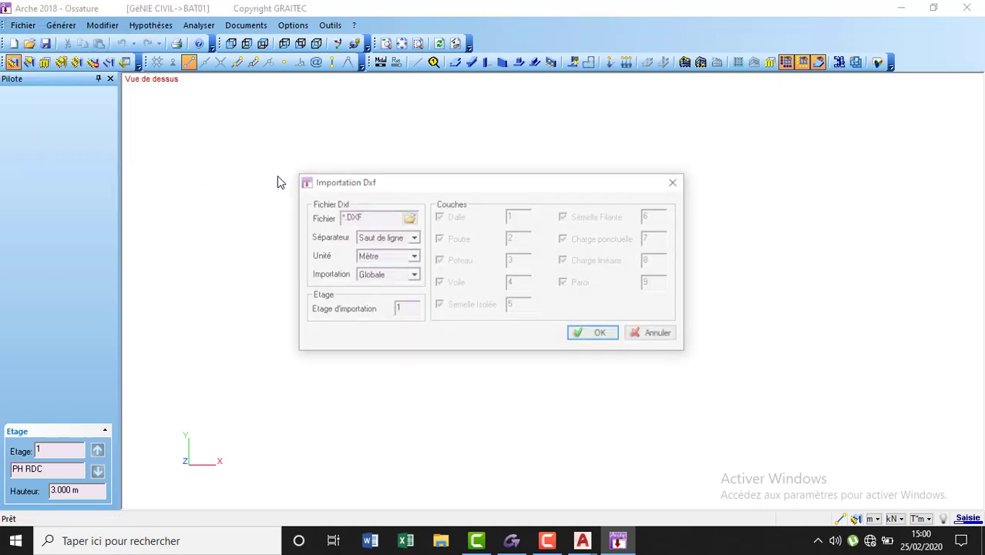
Step: Browse to travail de l'arche > cours de mois and load PB 1etage as the DXF source
{"action": "left_click", "coordinate": [409, 219]}
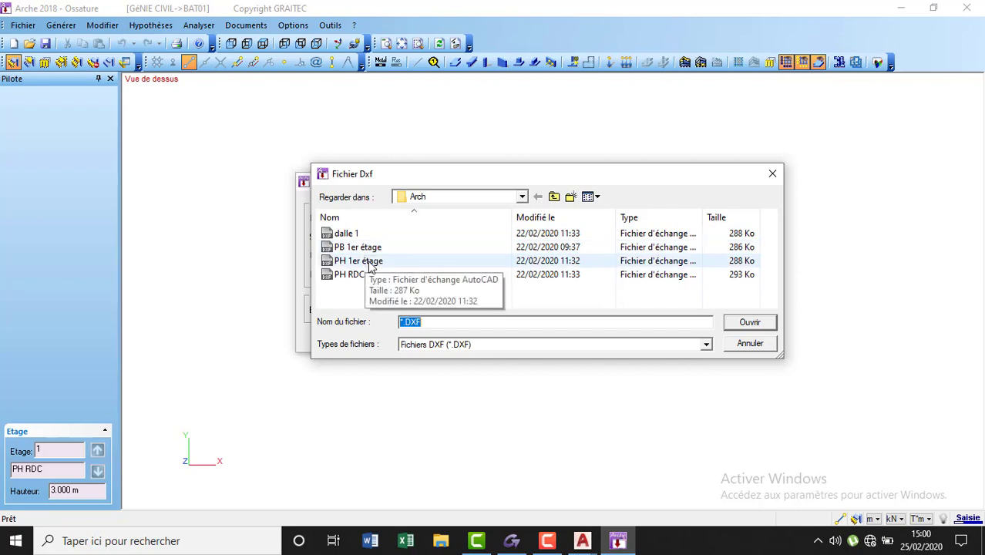
{"action": "left_click", "coordinate": [371, 266]}
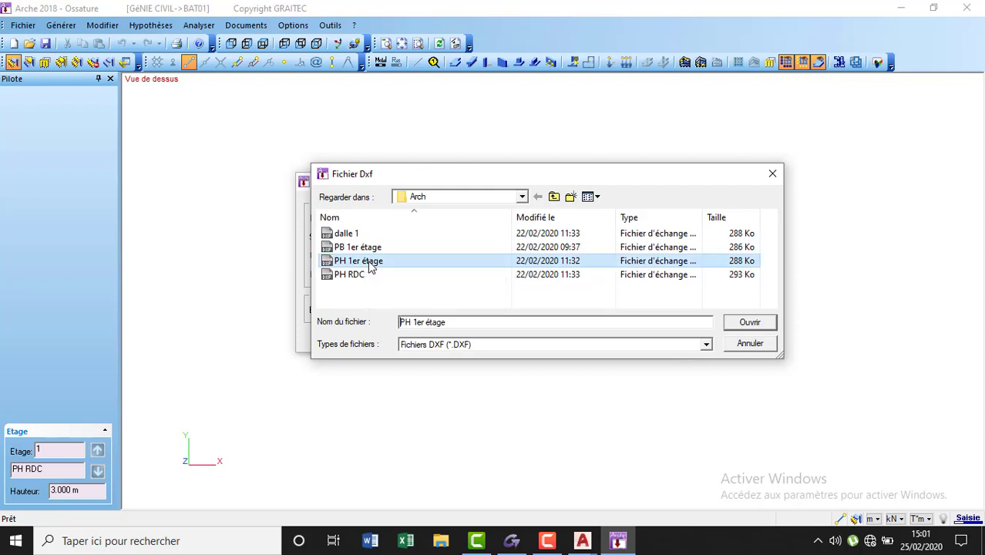
{"action": "right_click", "coordinate": [370, 266]}
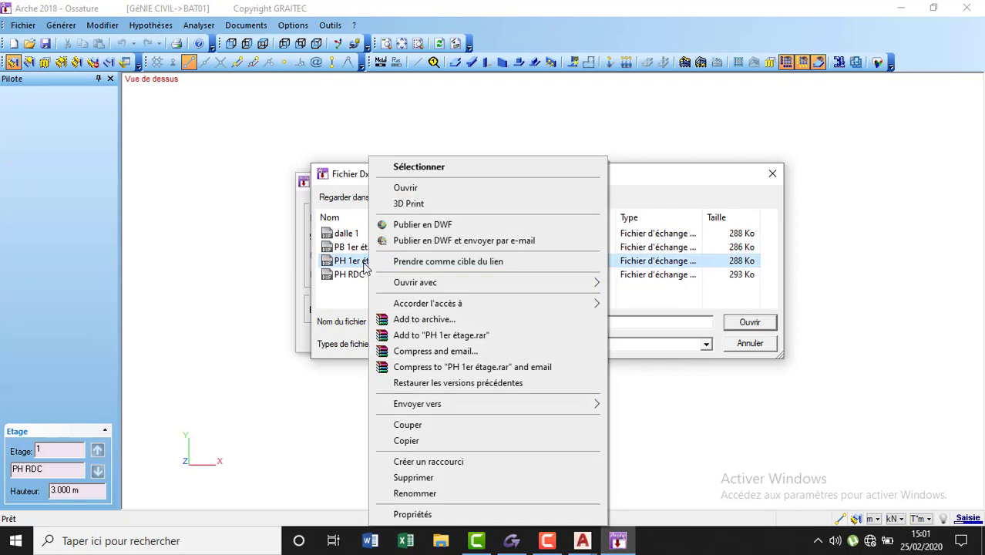
{"action": "left_click", "coordinate": [360, 268]}
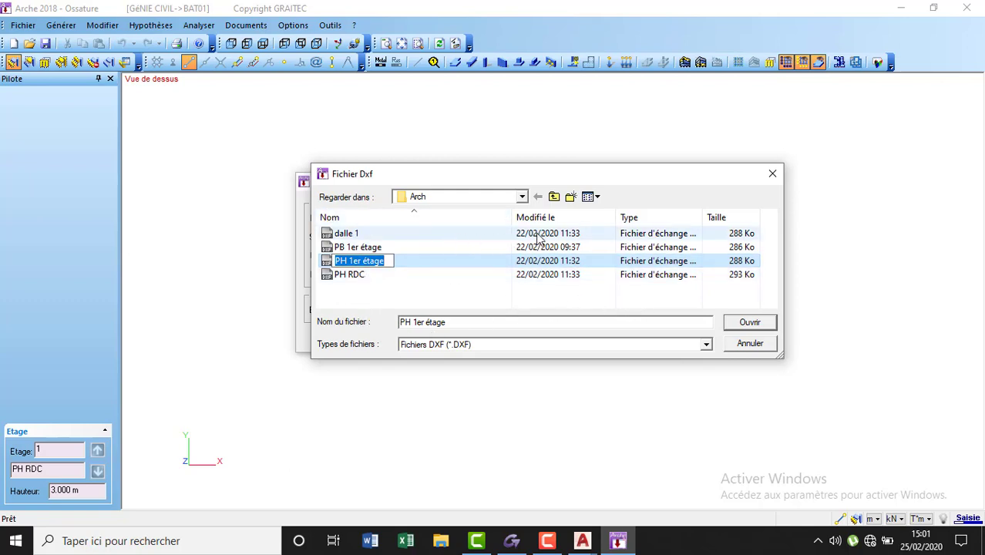
{"action": "left_click", "coordinate": [553, 197]}
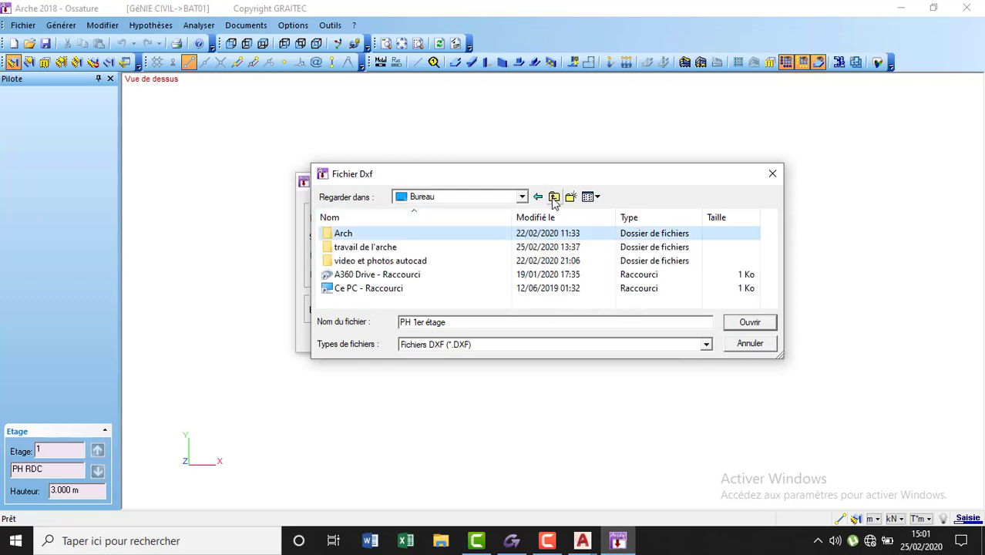
{"action": "left_click", "coordinate": [362, 248]}
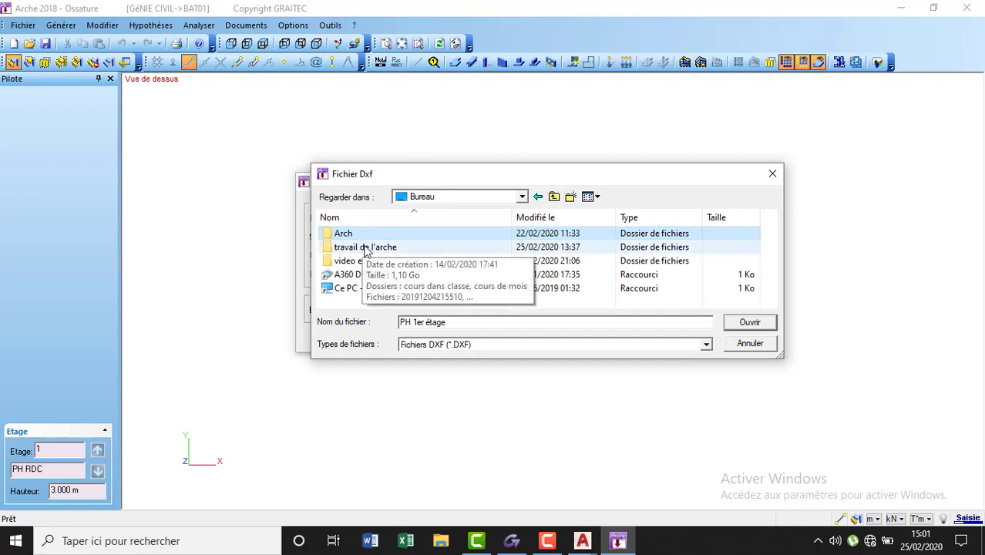
{"action": "double_click", "coordinate": [367, 250]}
{"action": "double_click", "coordinate": [430, 250]}
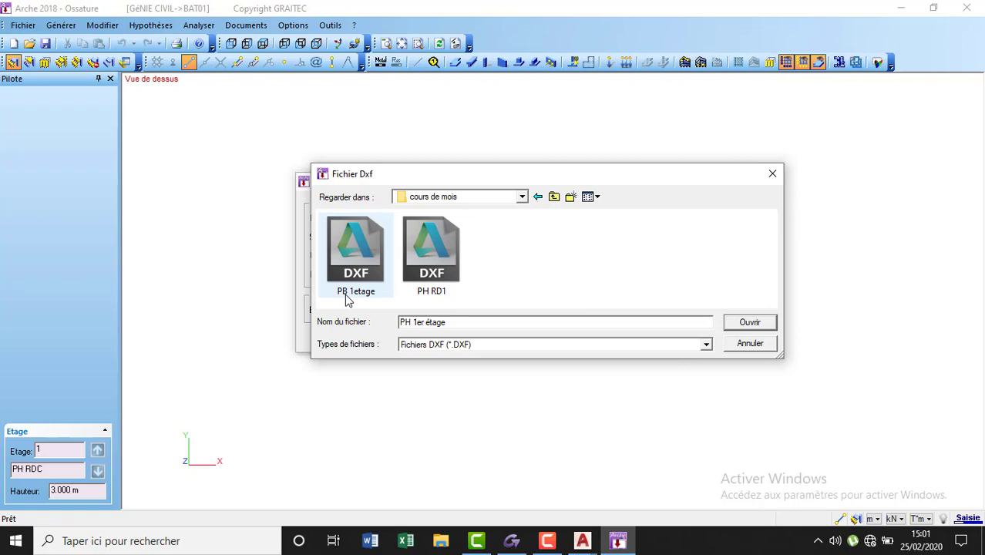
{"action": "mouse_move", "coordinate": [356, 254]}
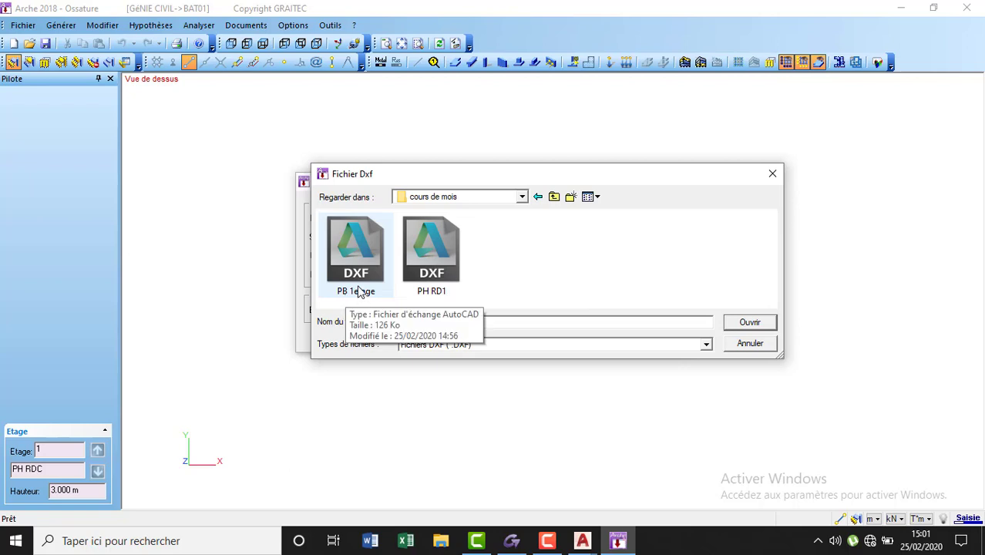
{"action": "left_click", "coordinate": [360, 291]}
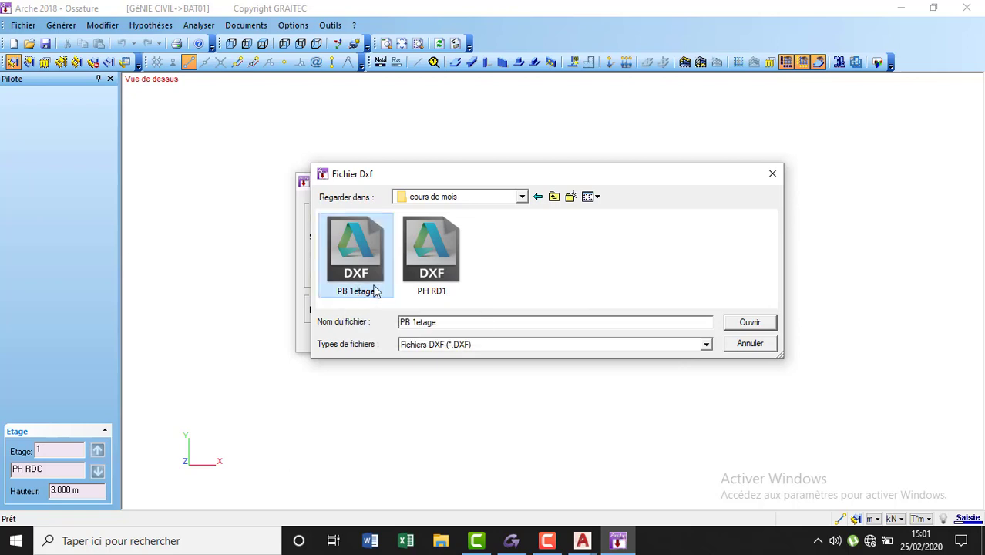
{"action": "left_click", "coordinate": [745, 324]}
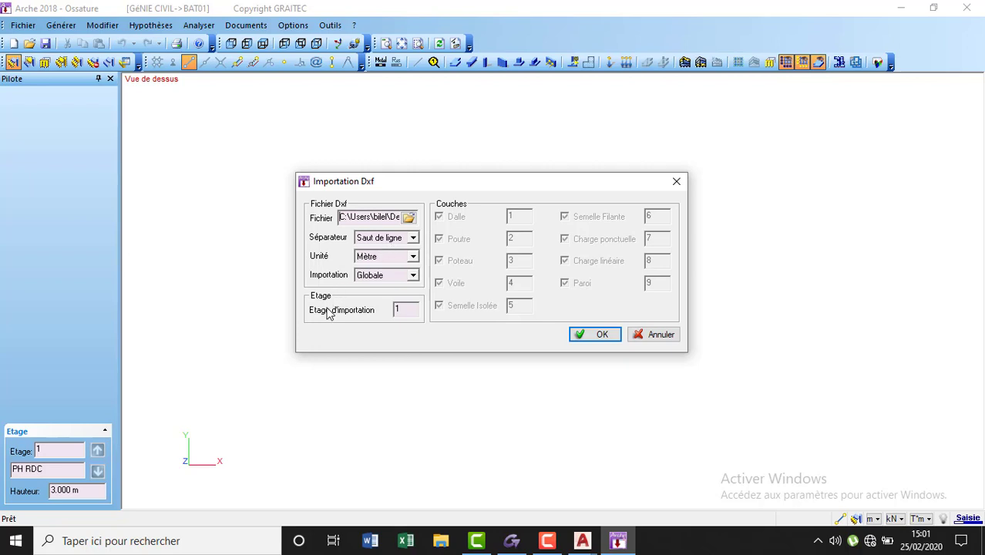
Step: Switch the import mode to Par couches, checking the PB 1etage drawing in AutoCAD
{"action": "left_click", "coordinate": [389, 277]}
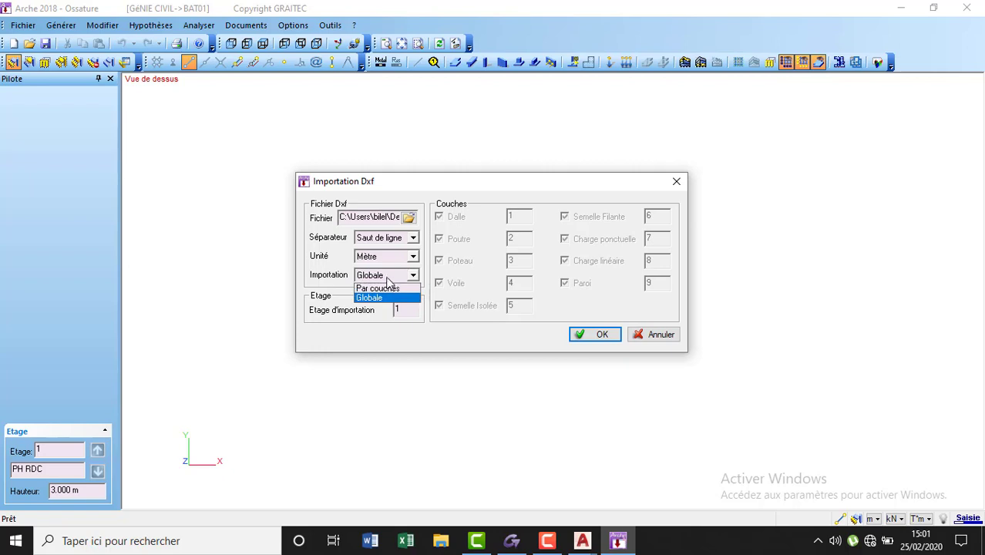
{"action": "left_click", "coordinate": [385, 285]}
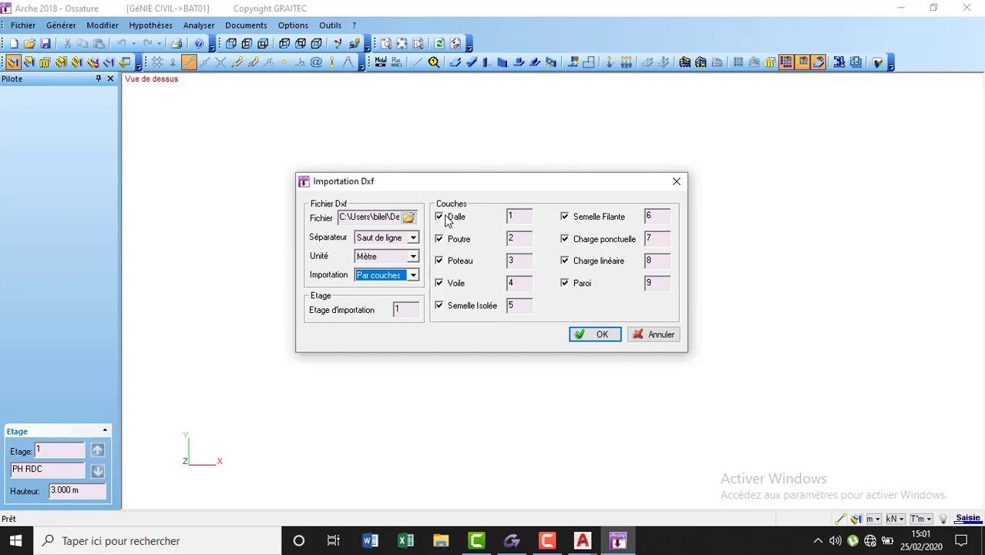
{"action": "left_click", "coordinate": [583, 540]}
{"action": "mouse_move", "coordinate": [582, 540]}
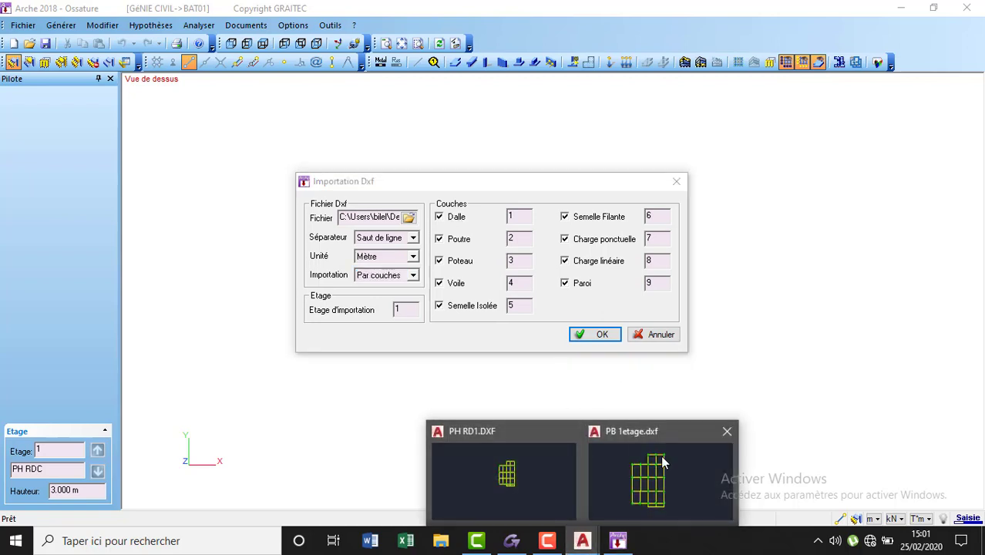
{"action": "left_click", "coordinate": [619, 477]}
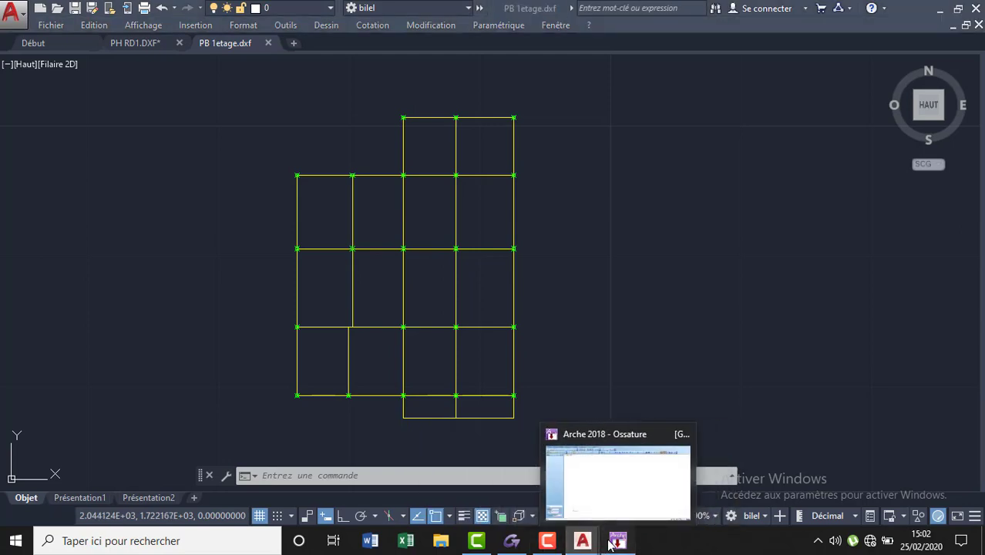
{"action": "left_click", "coordinate": [617, 540]}
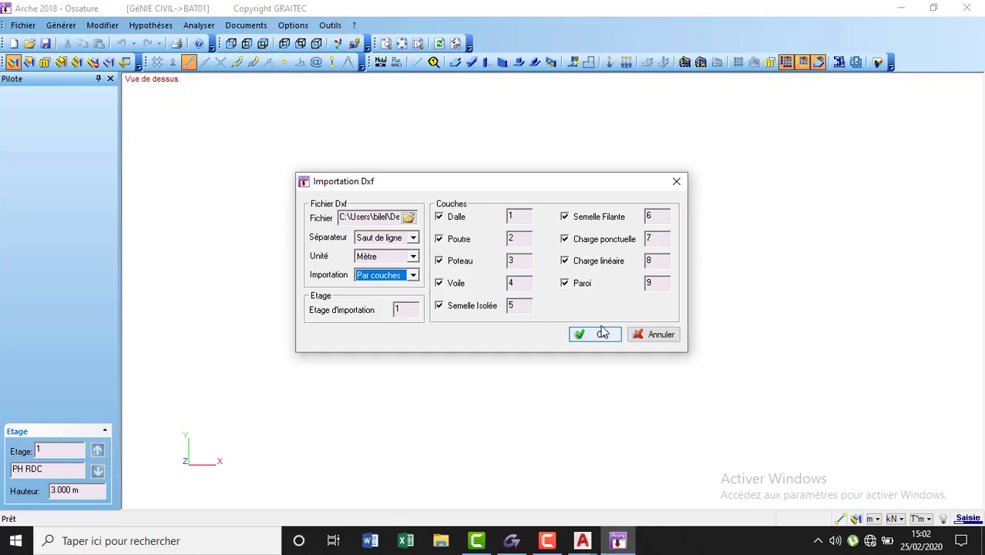
Step: Untick every layer except Poutre and Poteau and run the import
{"action": "left_click", "coordinate": [445, 216]}
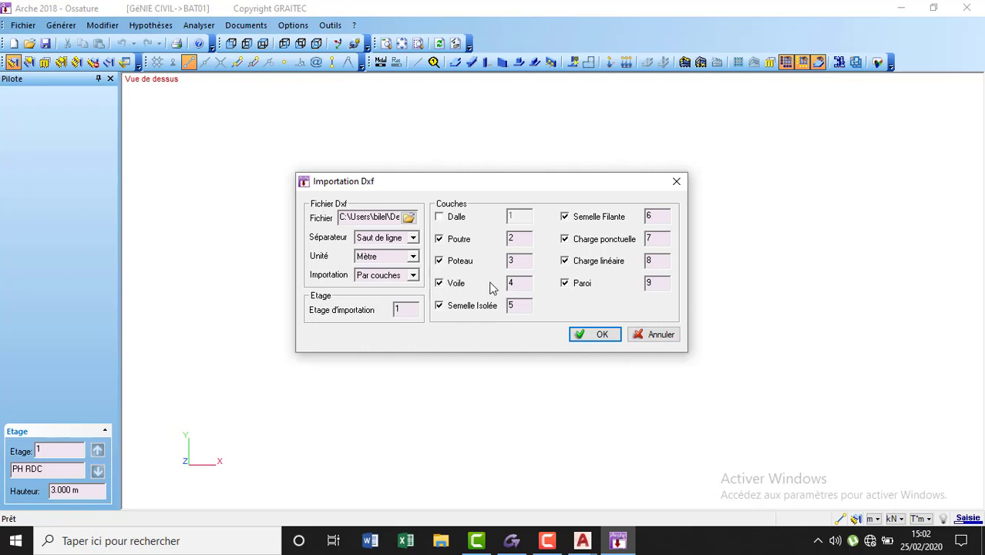
{"action": "left_click", "coordinate": [438, 283]}
{"action": "left_click", "coordinate": [441, 307]}
{"action": "left_click", "coordinate": [566, 283]}
{"action": "left_click", "coordinate": [566, 261]}
{"action": "left_click", "coordinate": [565, 239]}
{"action": "left_click", "coordinate": [566, 218]}
{"action": "left_click", "coordinate": [617, 340]}
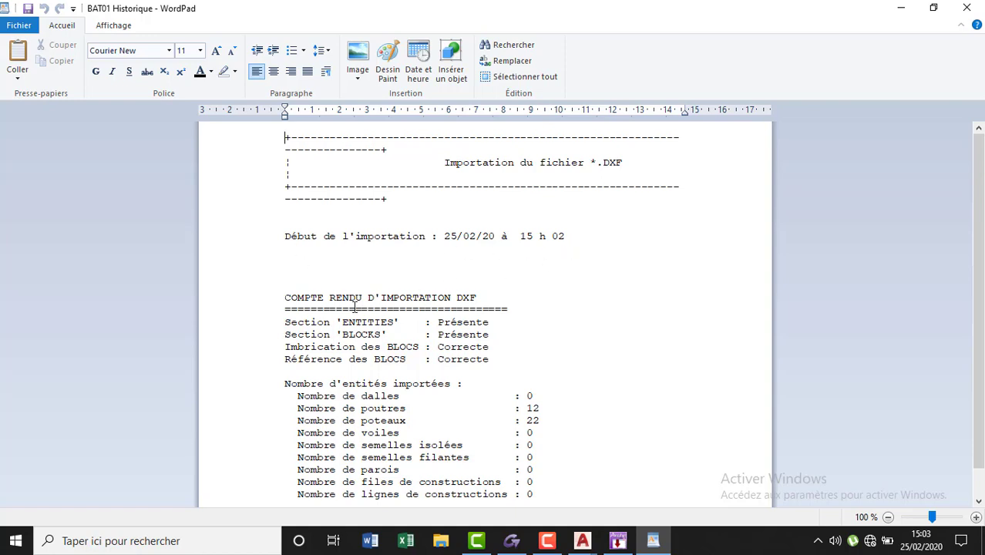
Step: Scroll the import report to confirm 12 beams and 22 columns, then close WordPad
{"action": "scroll", "coordinate": [436, 325], "scroll_direction": "down", "scroll_amount": 1}
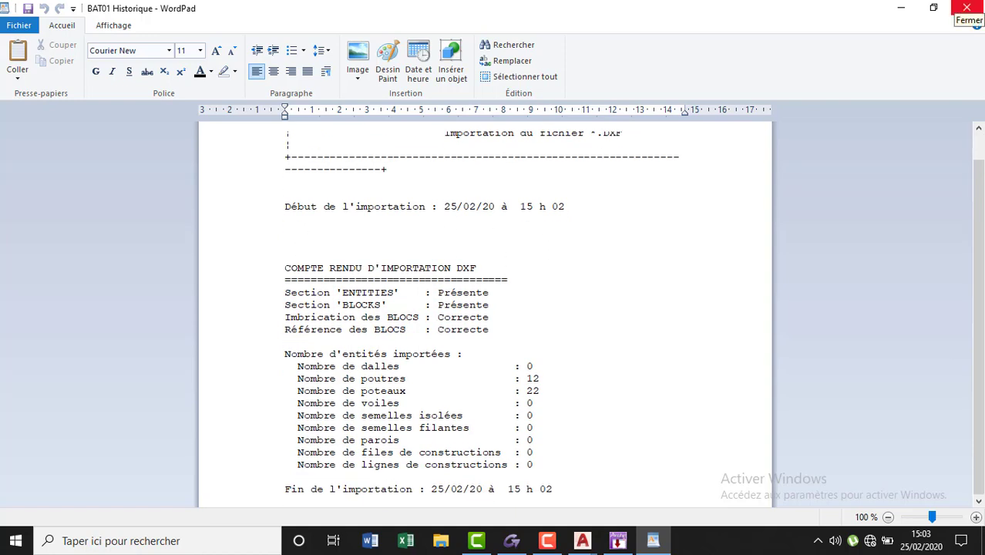
{"action": "left_click", "coordinate": [966, 8]}
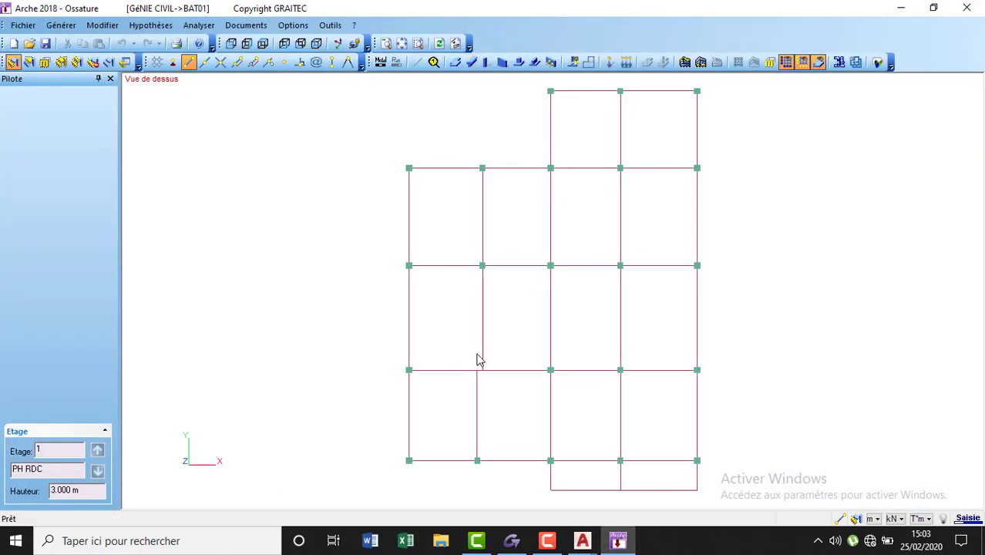
{"action": "scroll", "coordinate": [457, 389], "scroll_direction": "down", "scroll_amount": 1}
{"action": "scroll", "coordinate": [637, 448], "scroll_direction": "up", "scroll_amount": 2}
{"action": "scroll", "coordinate": [592, 447], "scroll_direction": "up", "scroll_amount": 1}
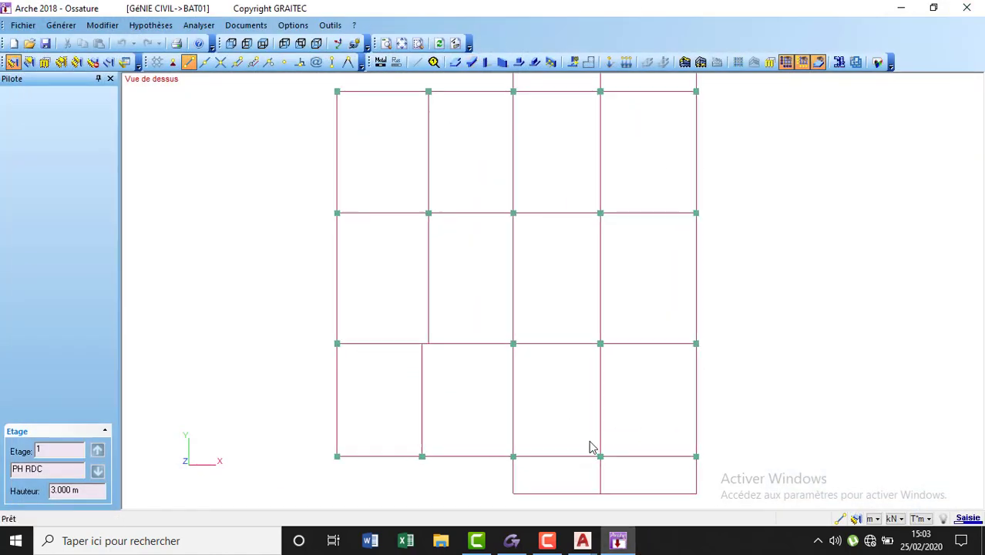
{"action": "scroll", "coordinate": [590, 447], "scroll_direction": "up", "scroll_amount": 1}
{"action": "scroll", "coordinate": [590, 447], "scroll_direction": "up", "scroll_amount": 1}
{"action": "scroll", "coordinate": [734, 457], "scroll_direction": "down", "scroll_amount": 1}
{"action": "scroll", "coordinate": [734, 457], "scroll_direction": "down", "scroll_amount": 1}
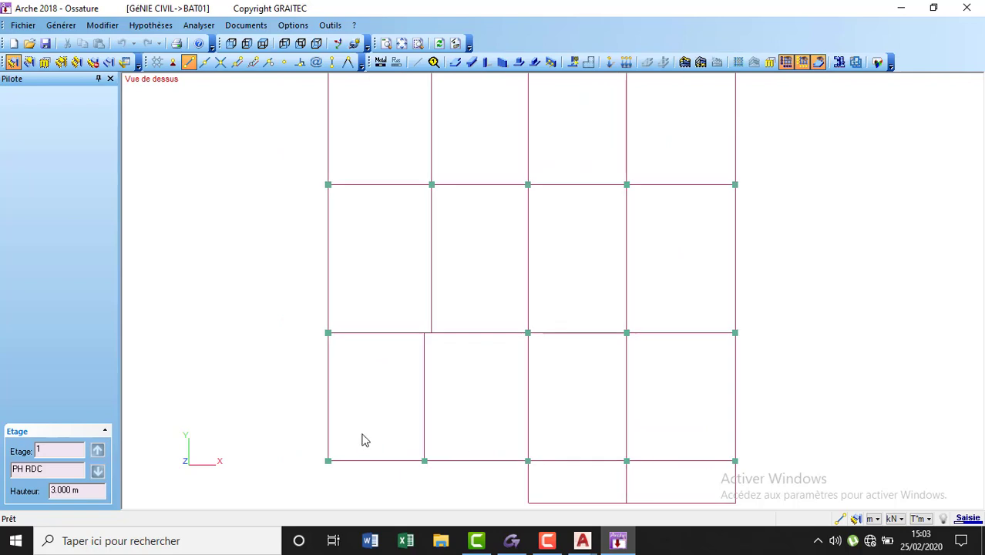
{"action": "scroll", "coordinate": [361, 471], "scroll_direction": "down", "scroll_amount": 1}
{"action": "scroll", "coordinate": [360, 475], "scroll_direction": "down", "scroll_amount": 1}
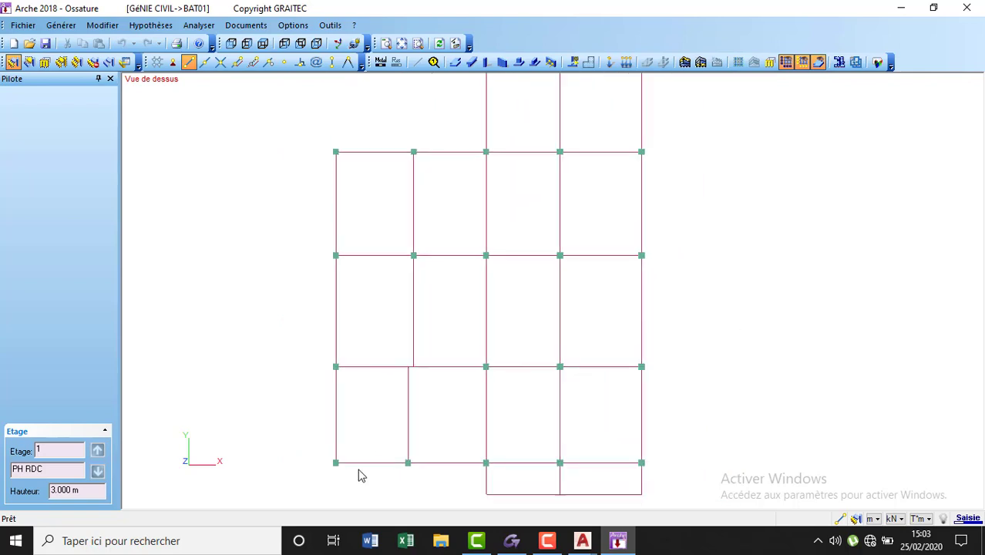
{"action": "scroll", "coordinate": [358, 474], "scroll_direction": "down", "scroll_amount": 1}
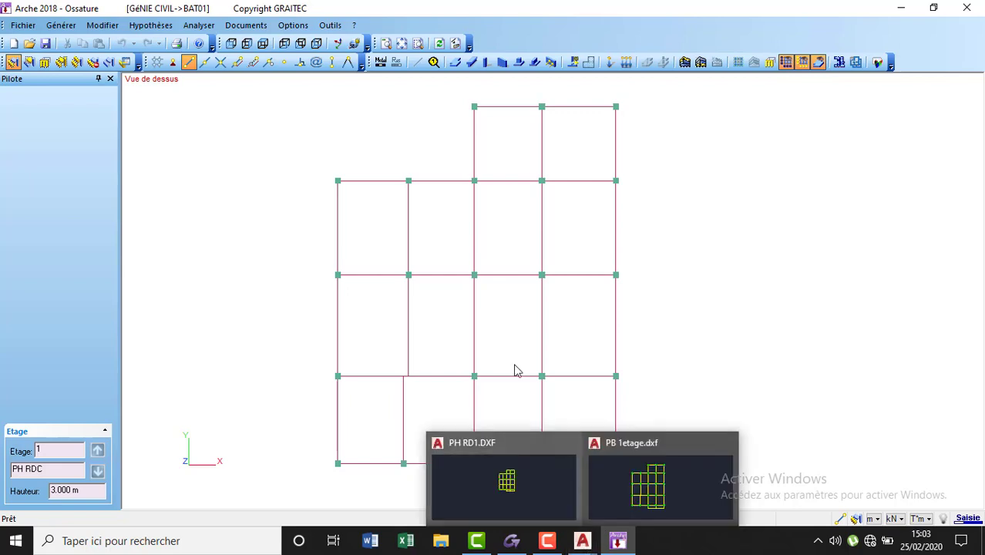
Step: Launch Outil Capture d'écran (Snipping Tool) from Windows search
{"action": "left_click", "coordinate": [131, 549]}
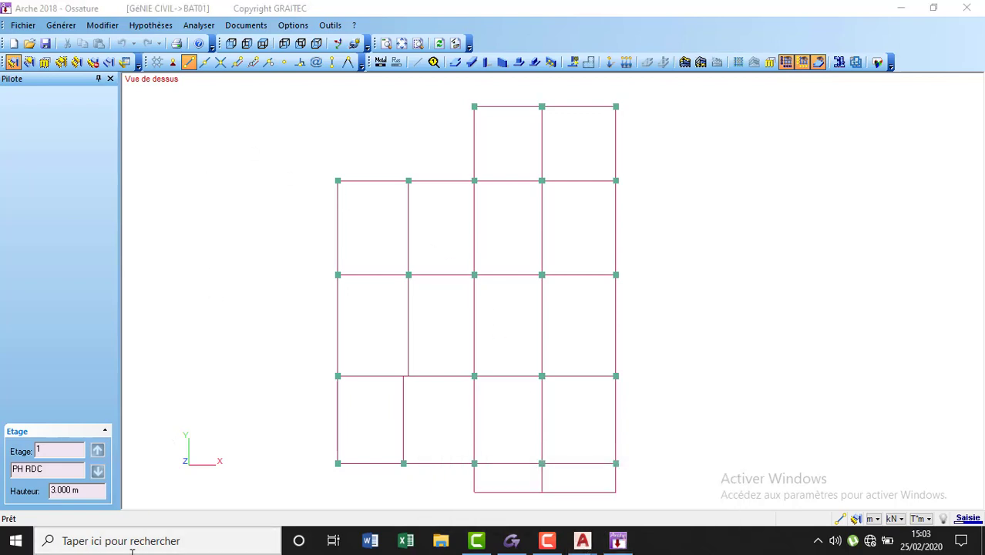
{"action": "type", "text": "a"}
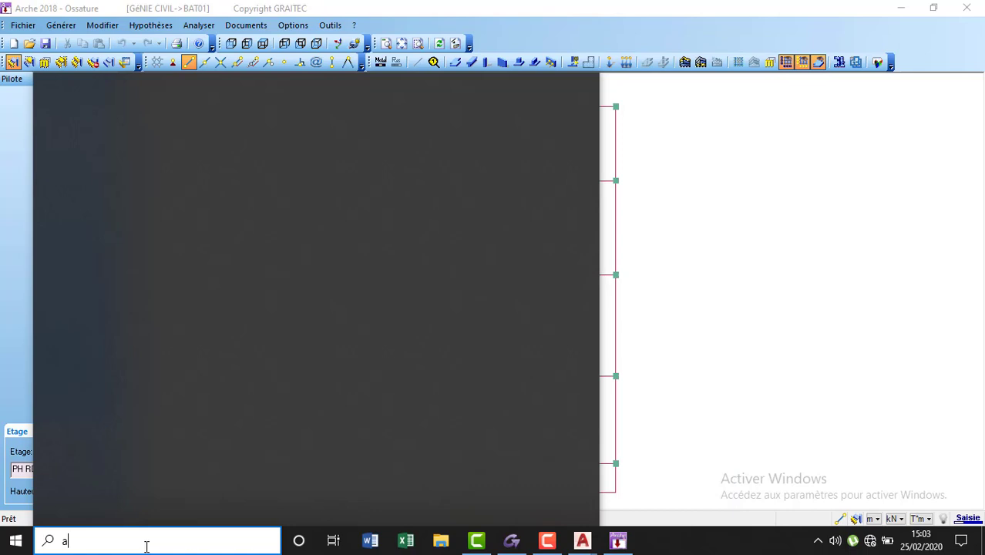
{"action": "key", "text": "BackSpace"}
{"action": "type", "text": "capt"}
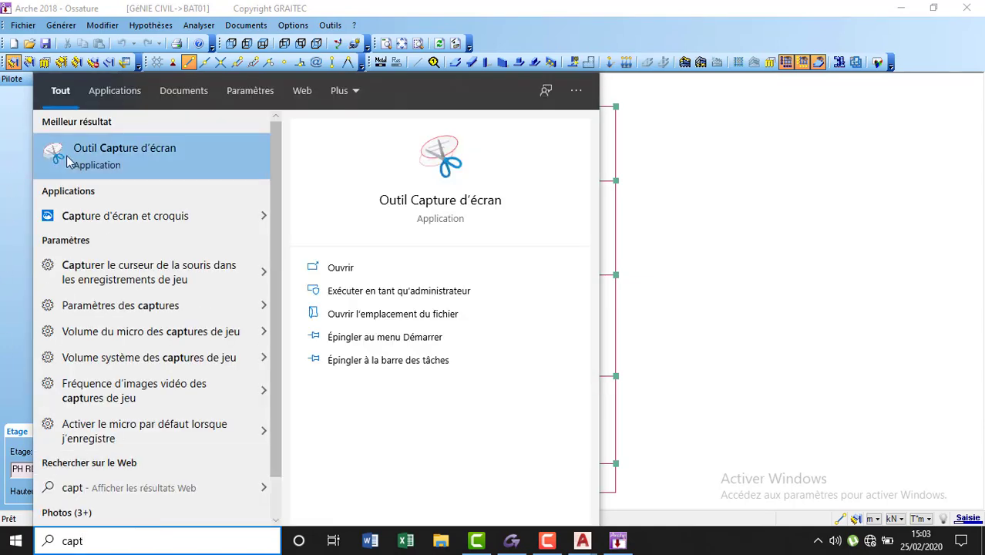
{"action": "left_click", "coordinate": [114, 165]}
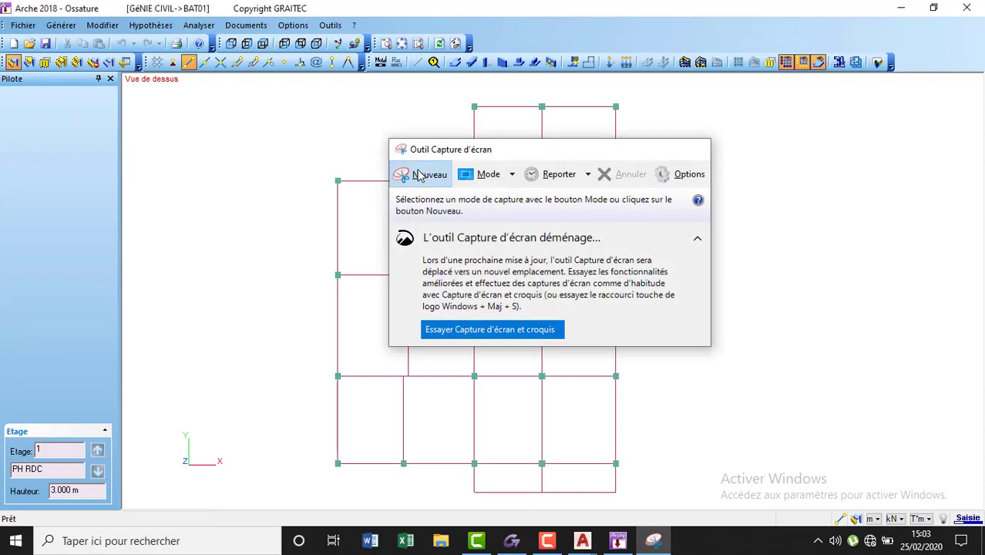
Step: Capture the full screen, save it as Capture in cours de mois, and close the tool
{"action": "left_click", "coordinate": [416, 174]}
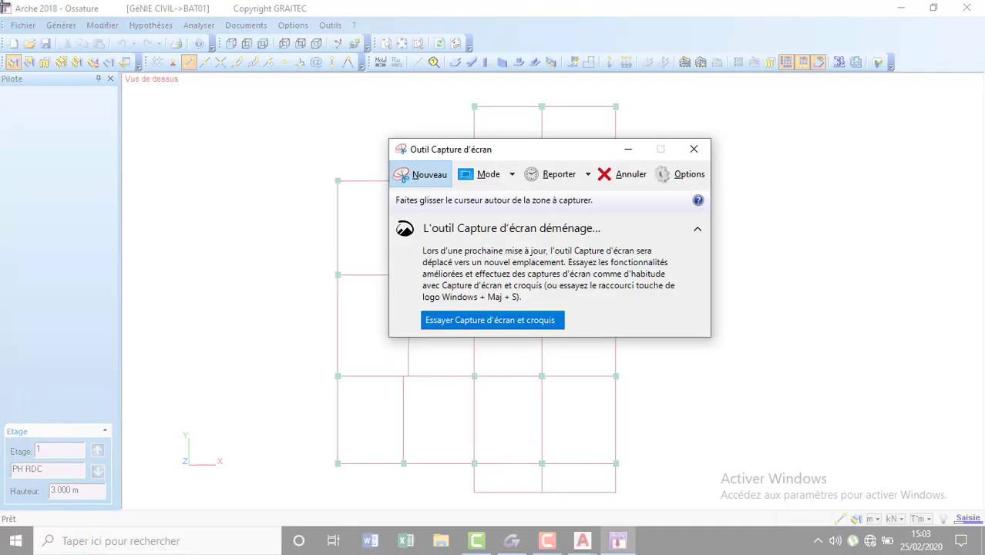
{"action": "left_click_drag", "start_coordinate": [2, 3], "coordinate": [983, 553]}
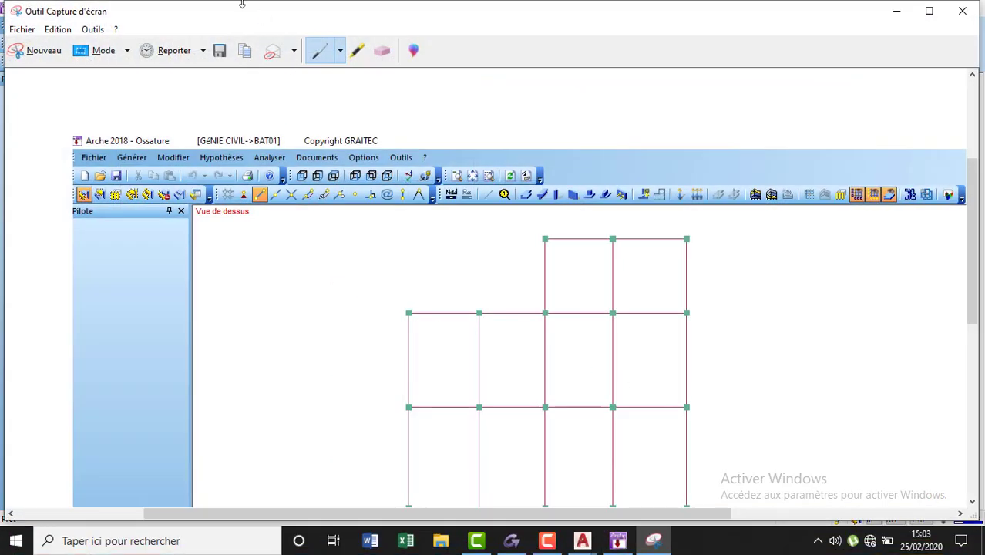
{"action": "left_click", "coordinate": [220, 50]}
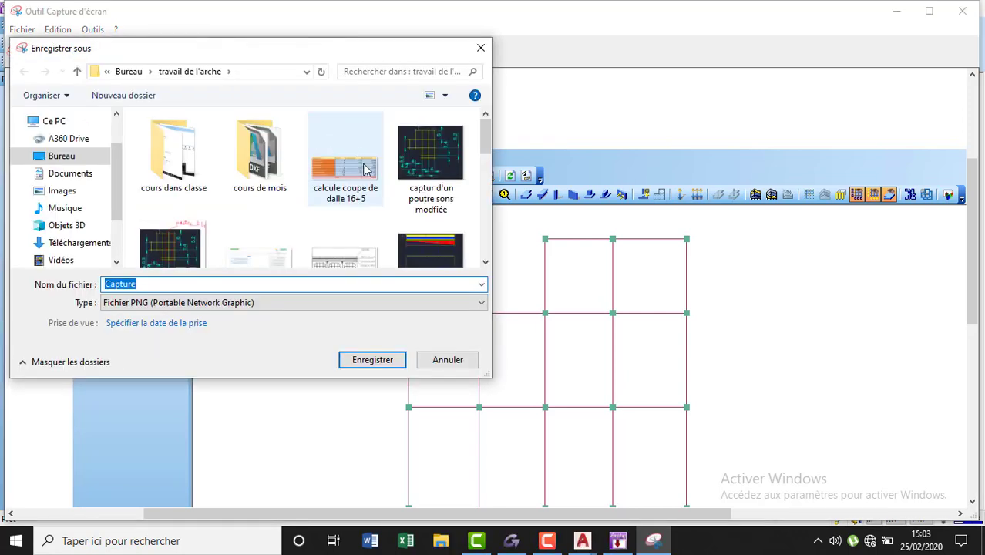
{"action": "double_click", "coordinate": [260, 154]}
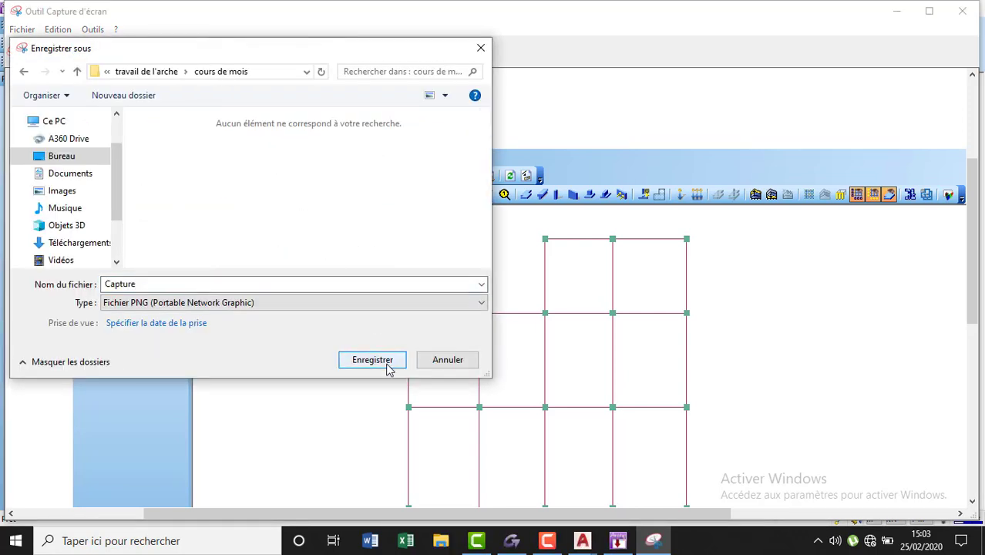
{"action": "left_click", "coordinate": [372, 360]}
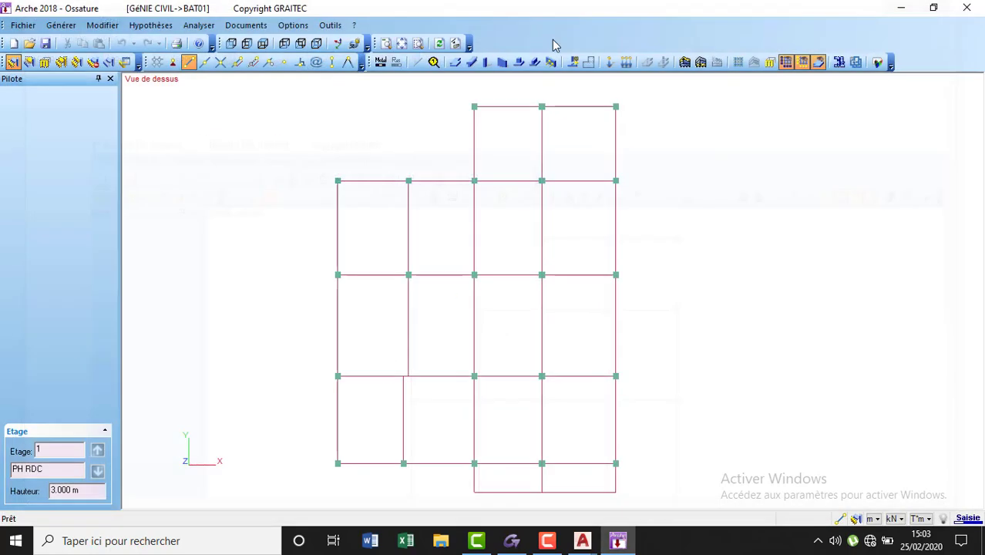
{"action": "left_click", "coordinate": [962, 10]}
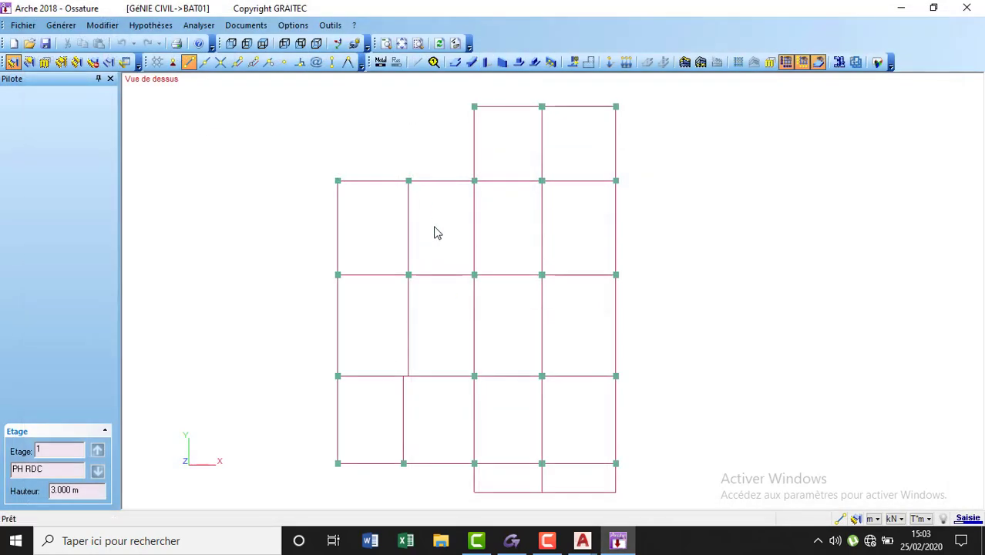